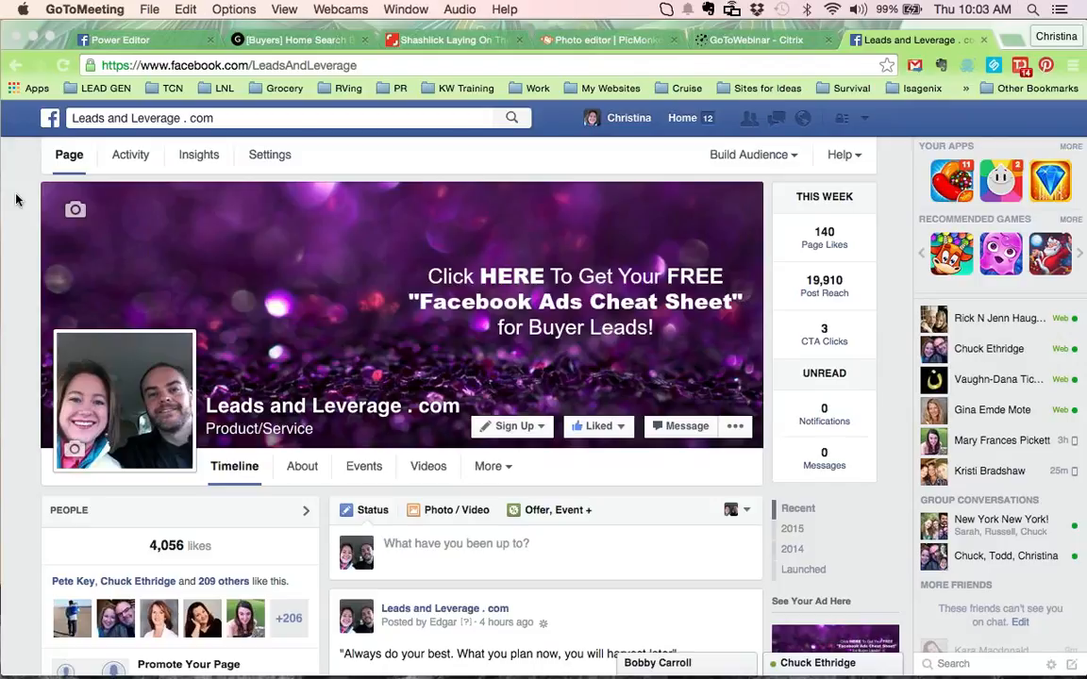
Go to the Facebook home page, open Ads Manager and reload its page
{"action": "left_click", "coordinate": [50, 119]}
{"action": "left_click", "coordinate": [50, 119]}
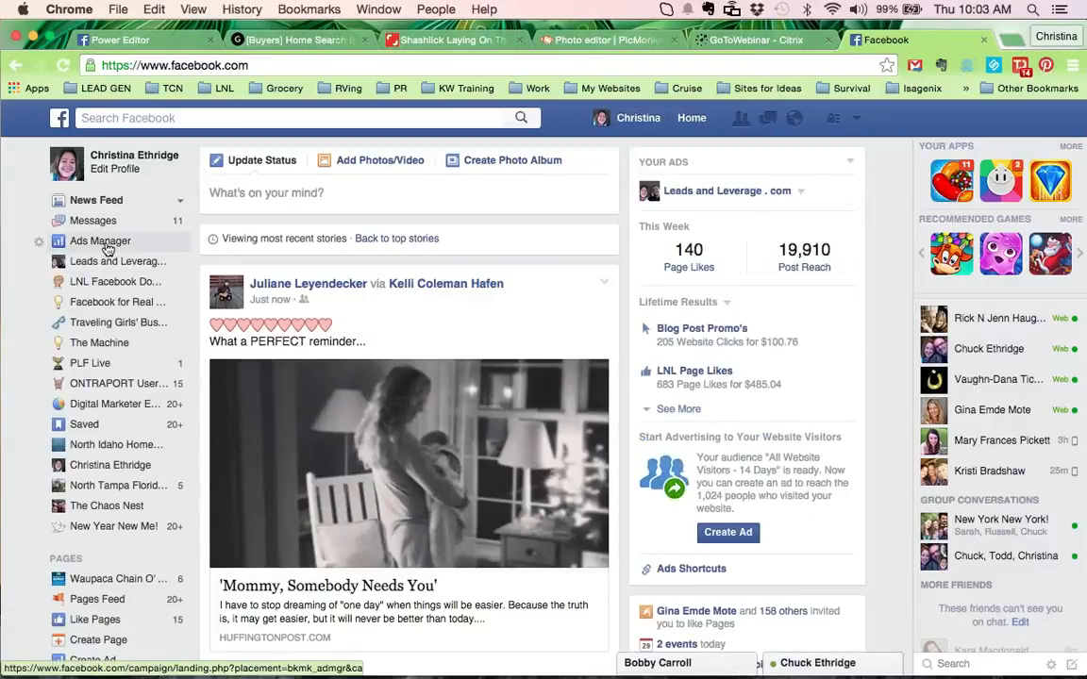
{"action": "left_click", "coordinate": [105, 246]}
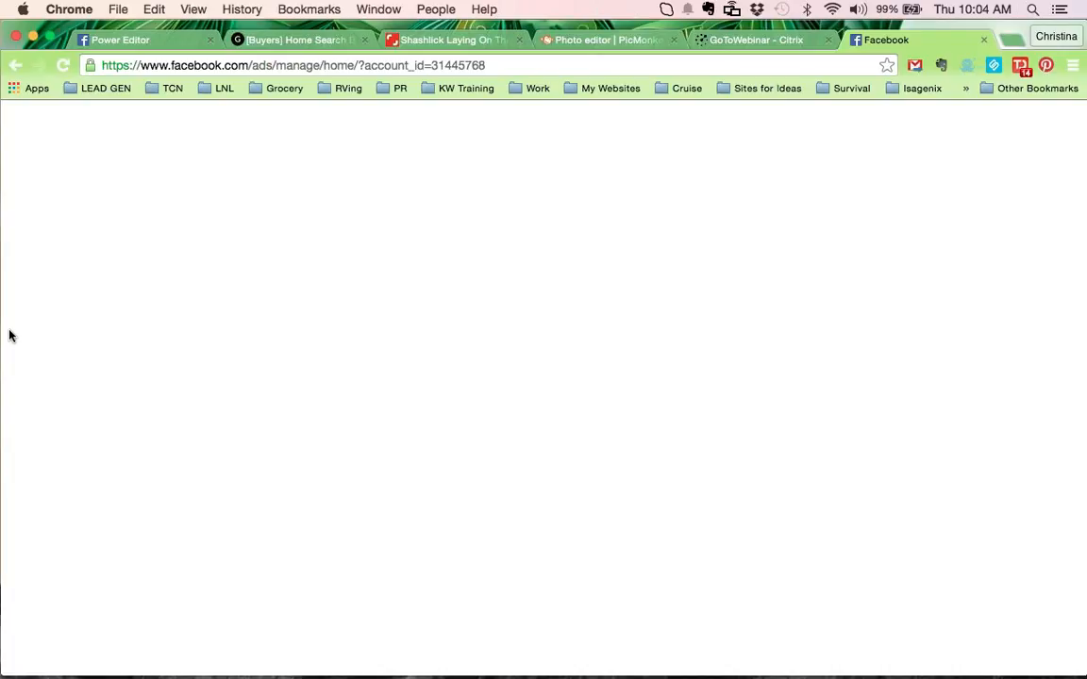
{"action": "left_click", "coordinate": [63, 65]}
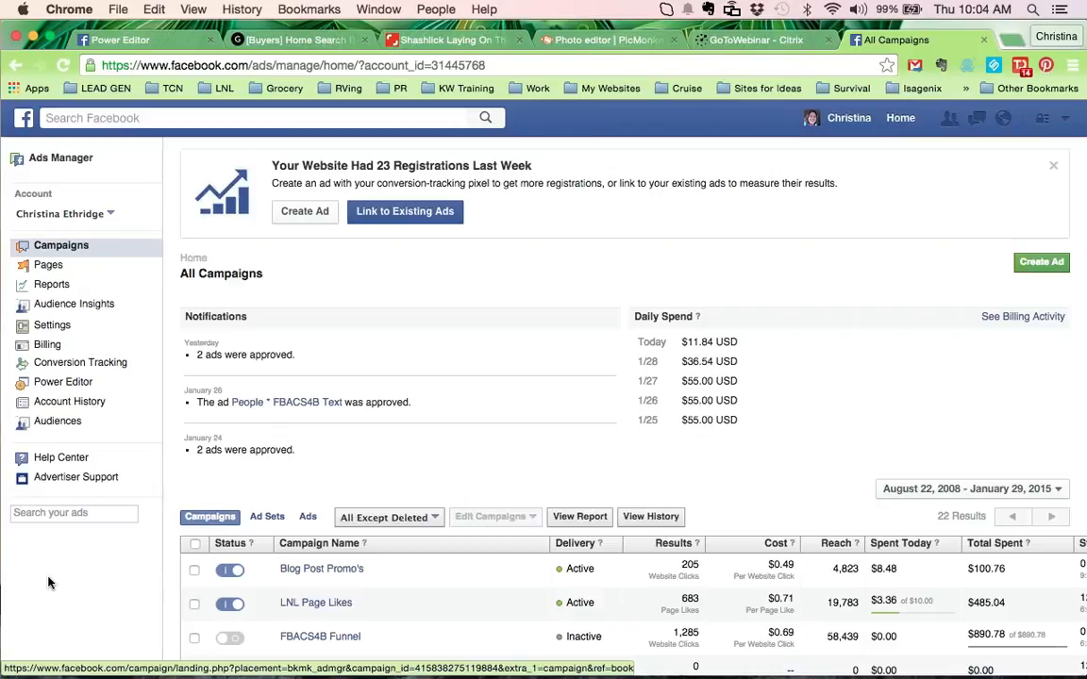
Open Power Editor from Ads Manager and highlight its web address
{"action": "left_click", "coordinate": [123, 40]}
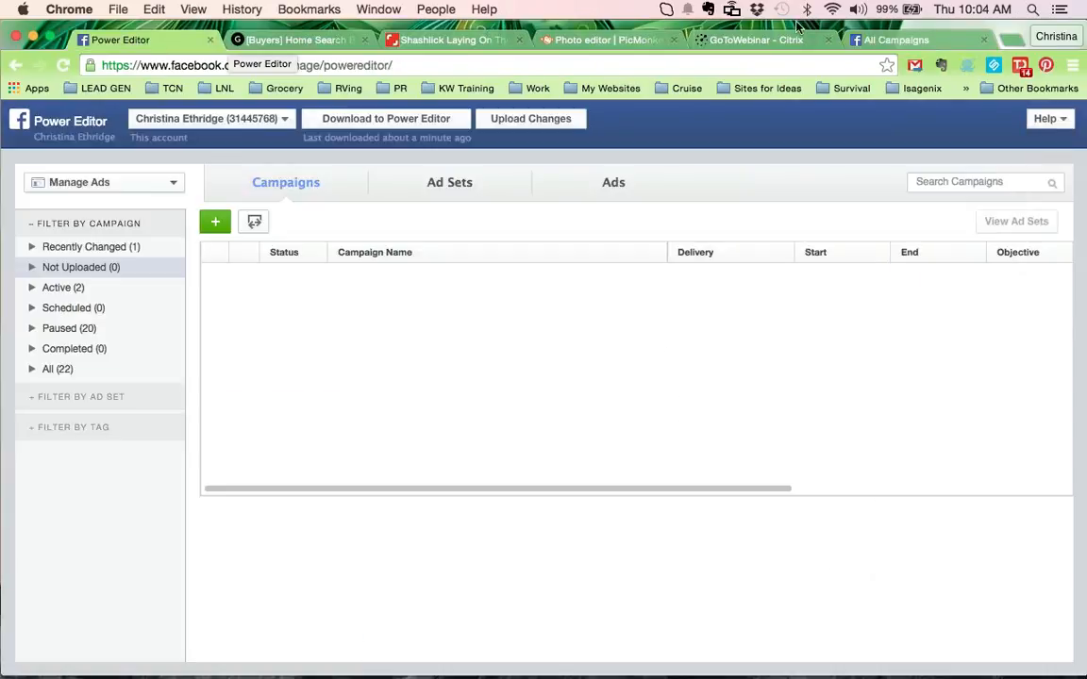
{"action": "left_click", "coordinate": [891, 40]}
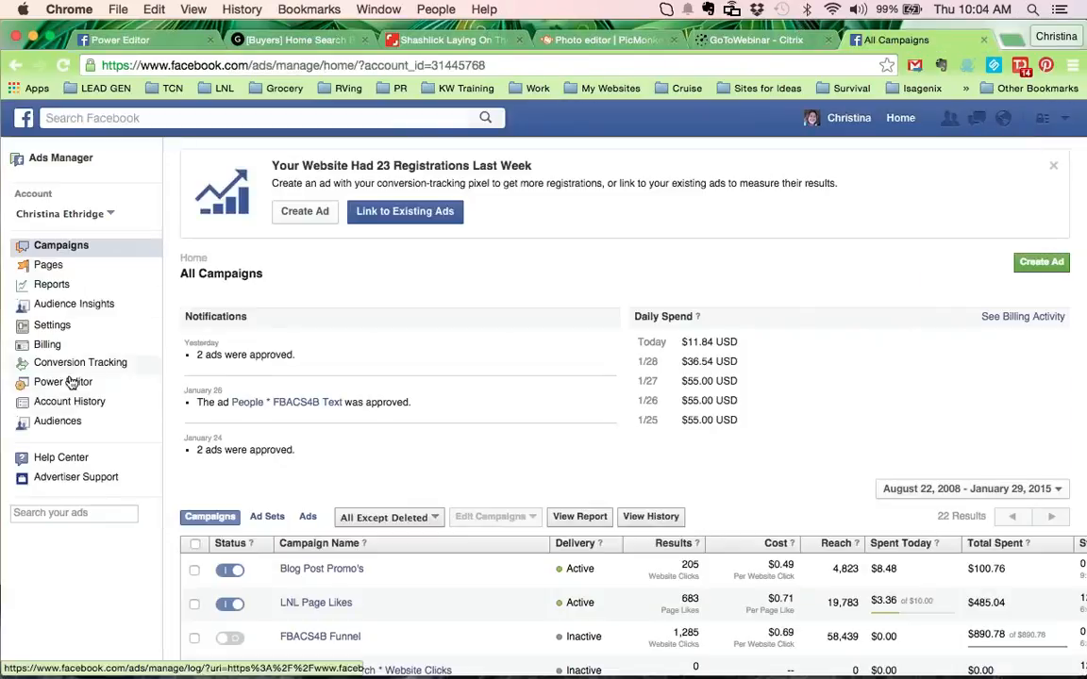
{"action": "left_click", "coordinate": [54, 383]}
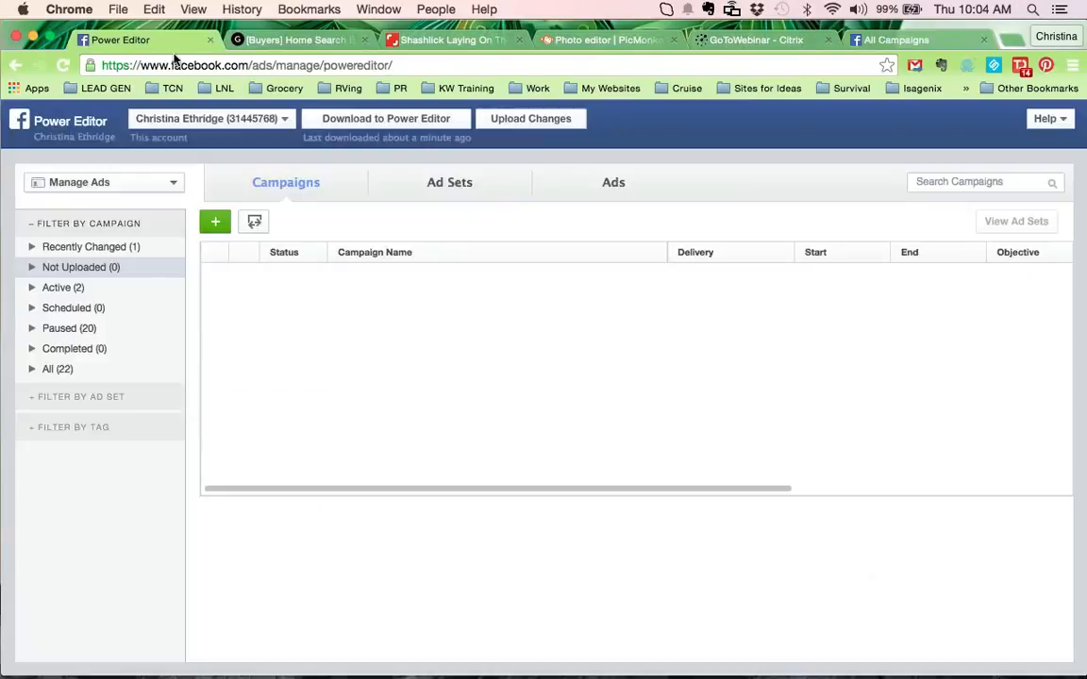
{"action": "left_click", "coordinate": [367, 61]}
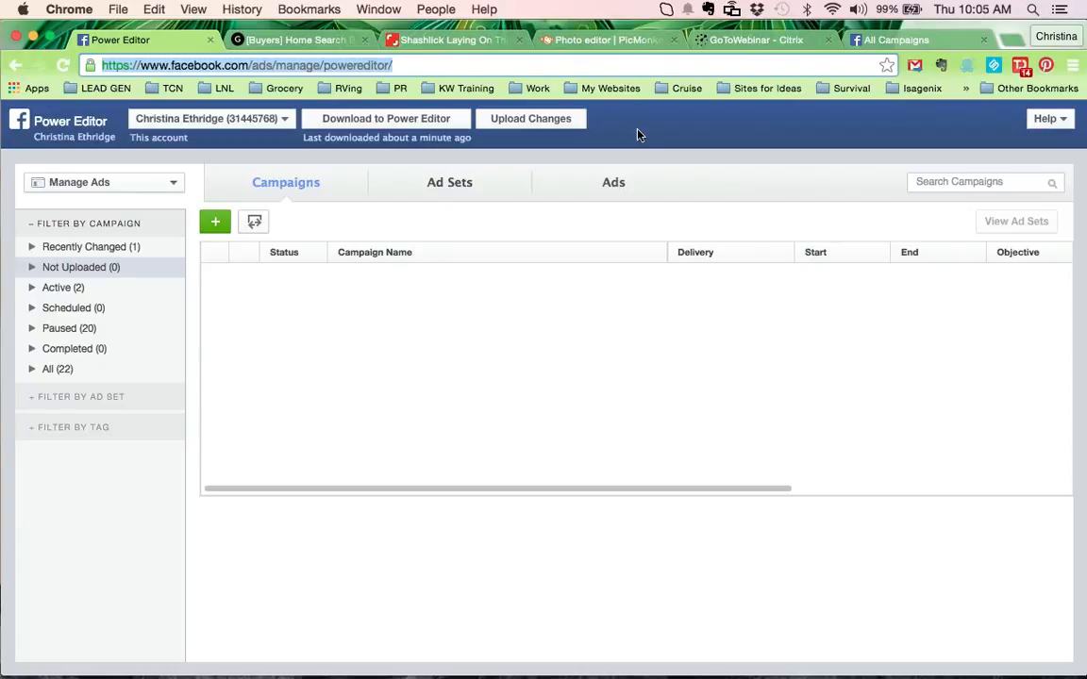
{"action": "left_click", "coordinate": [604, 120]}
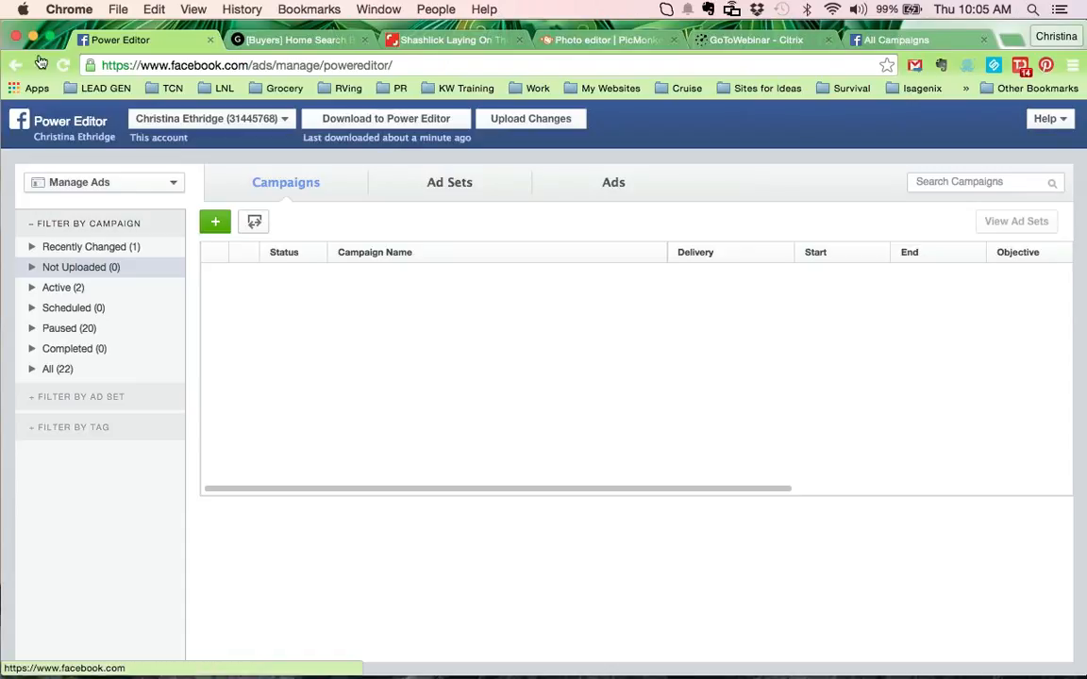
Download all campaigns from the start of time for the selected ad account to Power Editor
{"action": "left_click", "coordinate": [348, 119]}
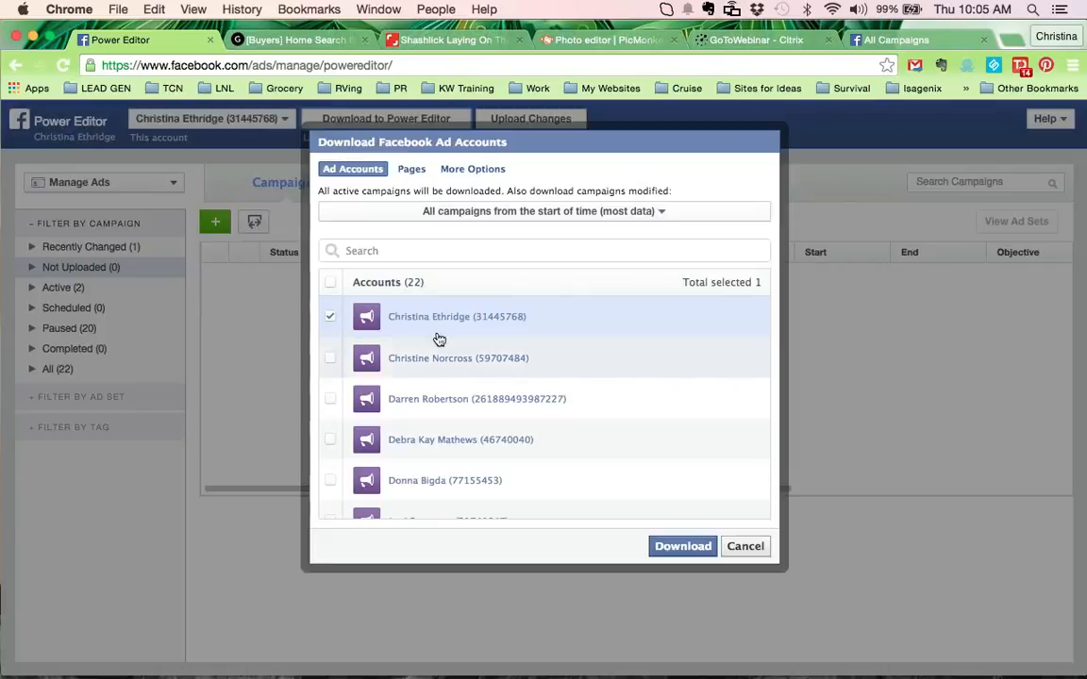
{"action": "left_click", "coordinate": [681, 545]}
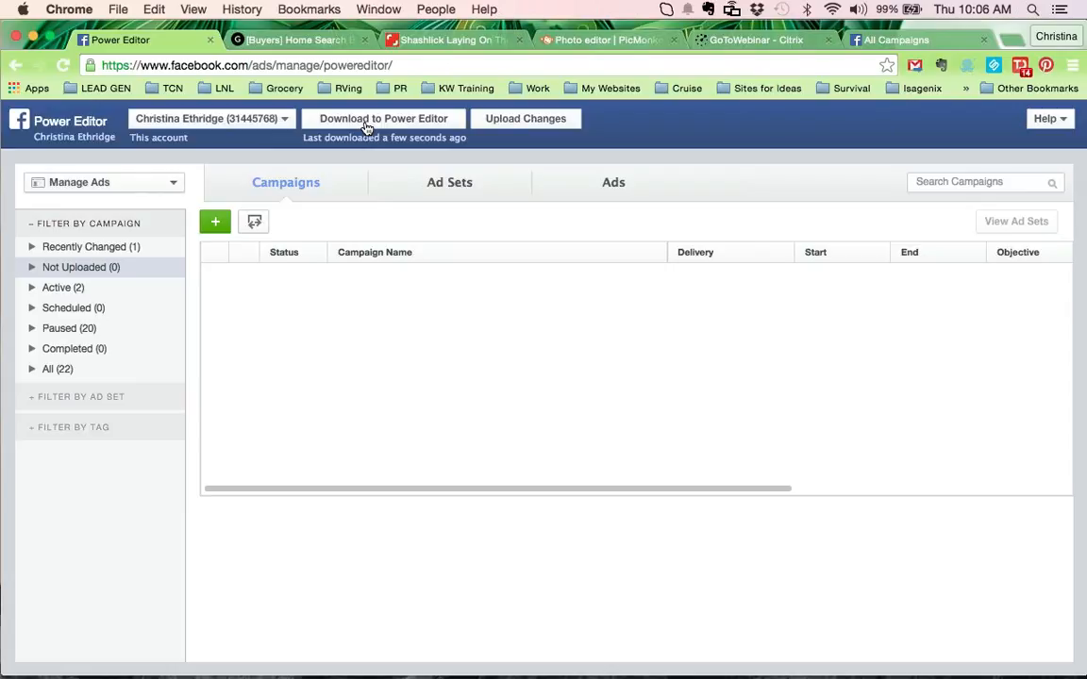
Switch to Preview and look through the FDS Burst Ads buyers guide, examining its Campaign section
{"action": "key", "text": "super+Tab"}
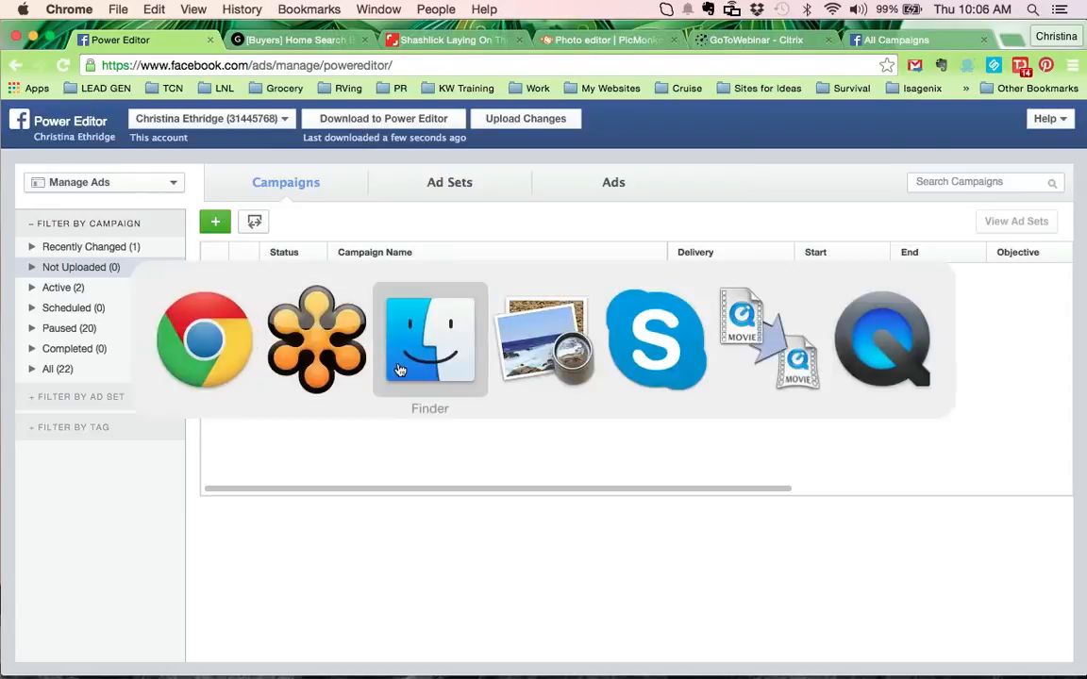
{"action": "left_click", "coordinate": [296, 351]}
{"action": "key", "text": "super+Tab"}
{"action": "key", "text": "super+Tab"}
{"action": "key", "text": "super+Tab"}
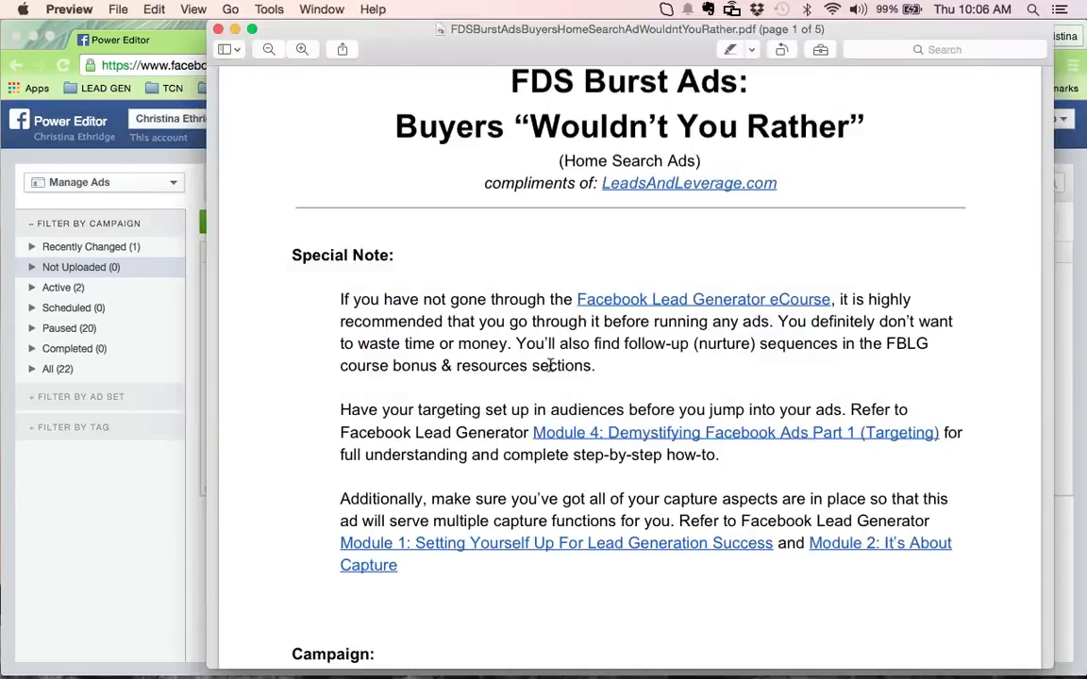
{"action": "scroll", "coordinate": [464, 418], "scroll_direction": "up", "scroll_amount": 2}
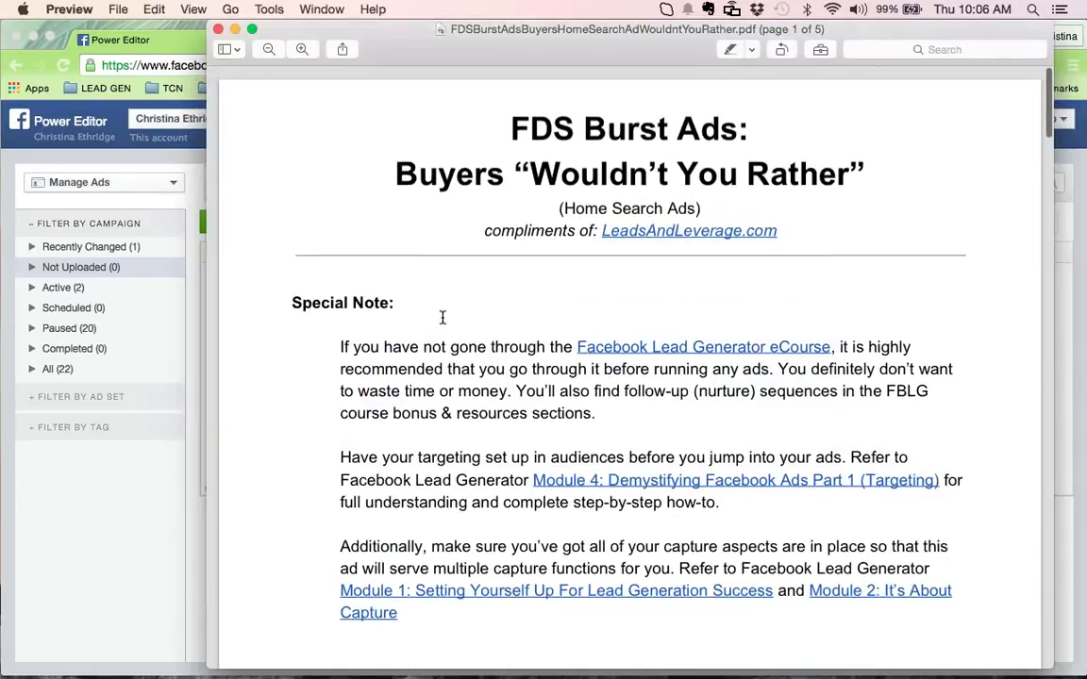
{"action": "scroll", "coordinate": [461, 347], "scroll_direction": "down", "scroll_amount": 15}
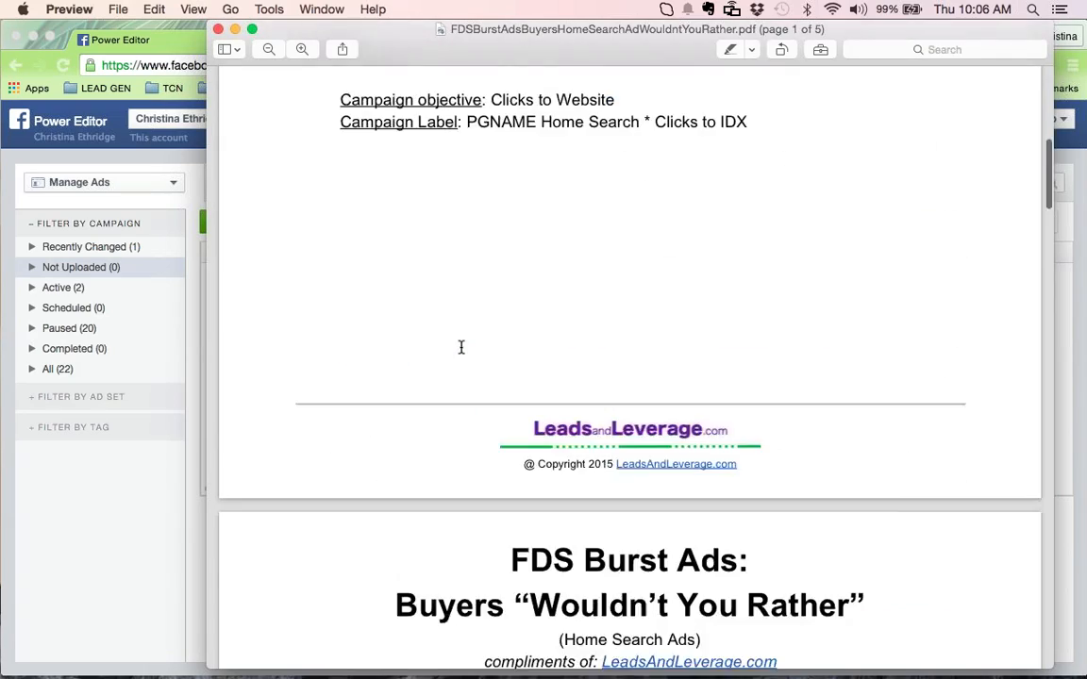
{"action": "scroll", "coordinate": [462, 348], "scroll_direction": "down", "scroll_amount": 20}
{"action": "scroll", "coordinate": [462, 347], "scroll_direction": "up", "scroll_amount": 20}
{"action": "scroll", "coordinate": [461, 347], "scroll_direction": "up", "scroll_amount": 20}
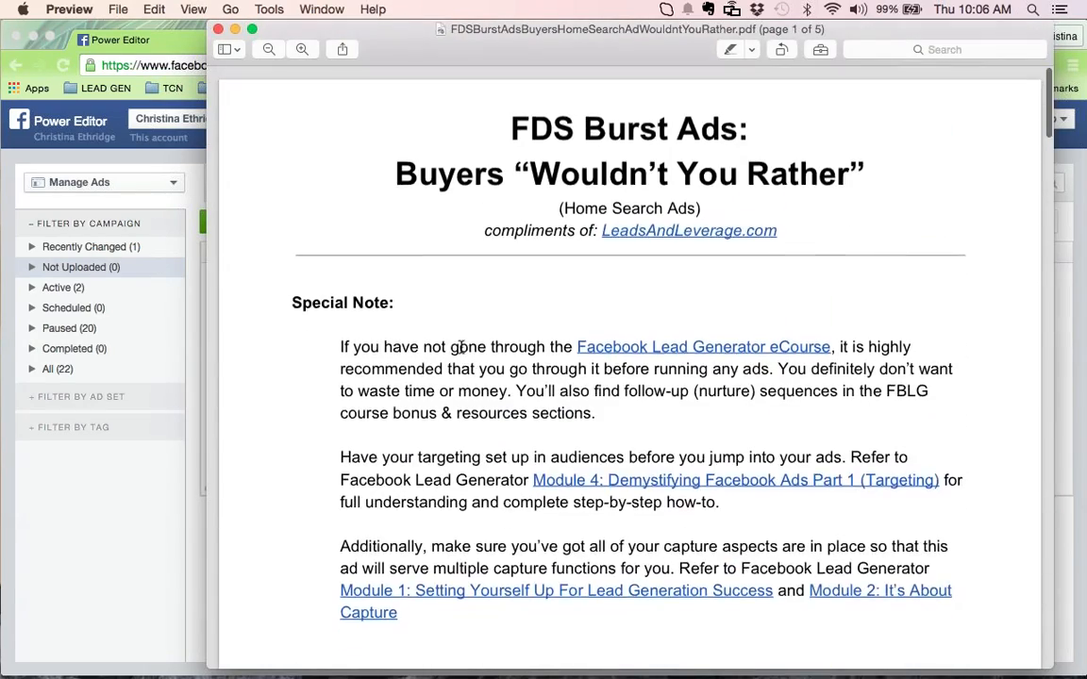
{"action": "scroll", "coordinate": [461, 347], "scroll_direction": "down", "scroll_amount": 10}
{"action": "scroll", "coordinate": [589, 344], "scroll_direction": "up", "scroll_amount": 10}
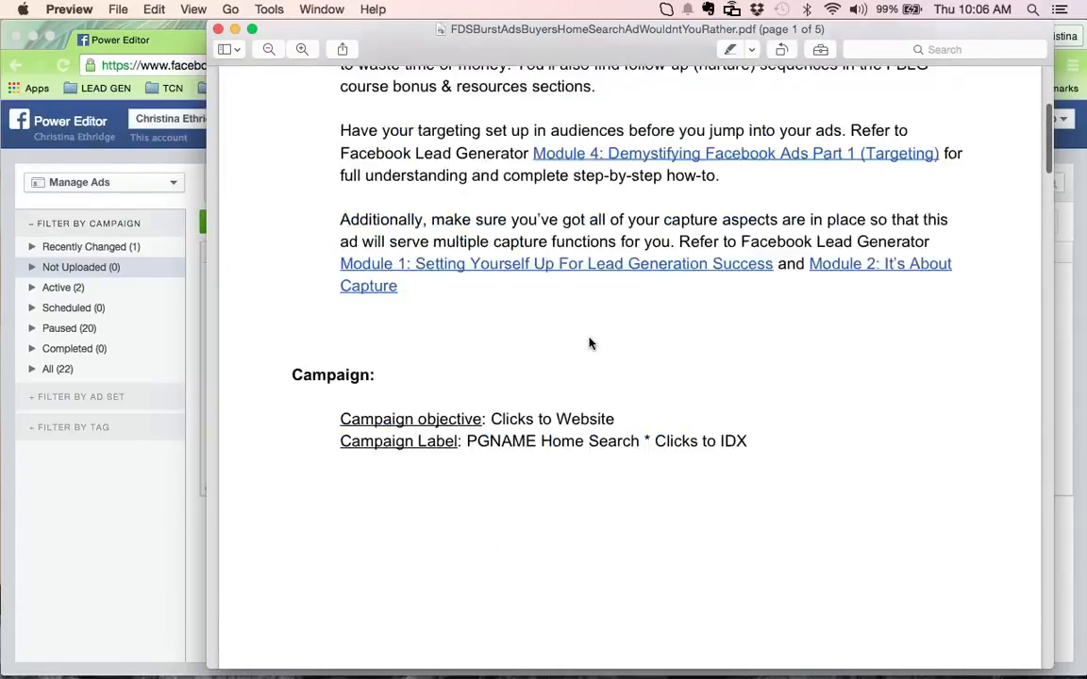
{"action": "scroll", "coordinate": [588, 344], "scroll_direction": "down", "scroll_amount": 3}
{"action": "scroll", "coordinate": [589, 343], "scroll_direction": "down", "scroll_amount": 2}
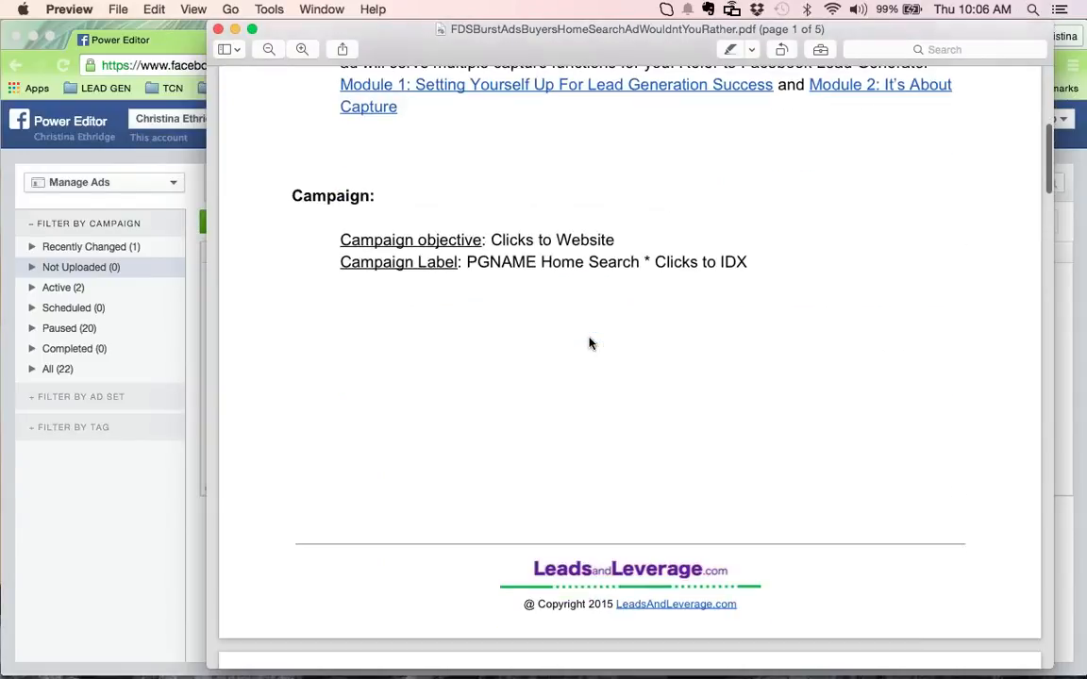
{"action": "scroll", "coordinate": [590, 343], "scroll_direction": "up", "scroll_amount": 1}
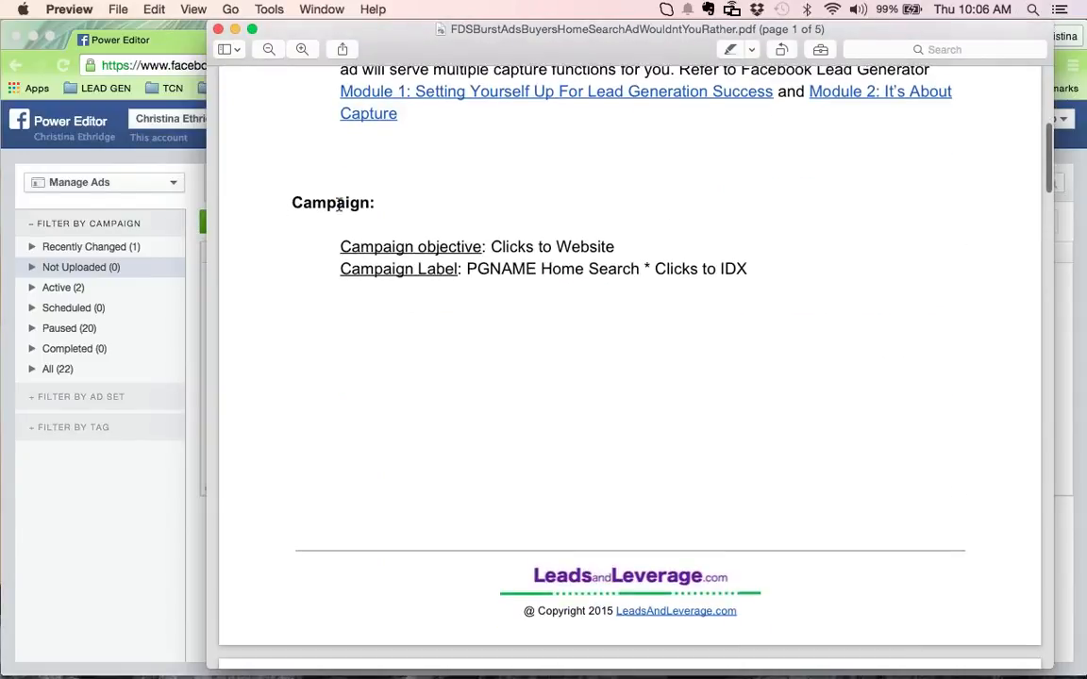
Switch between Power Editor in Chrome and the guide in Preview to check the campaign objective and label instructions
{"action": "key", "text": "super+Tab"}
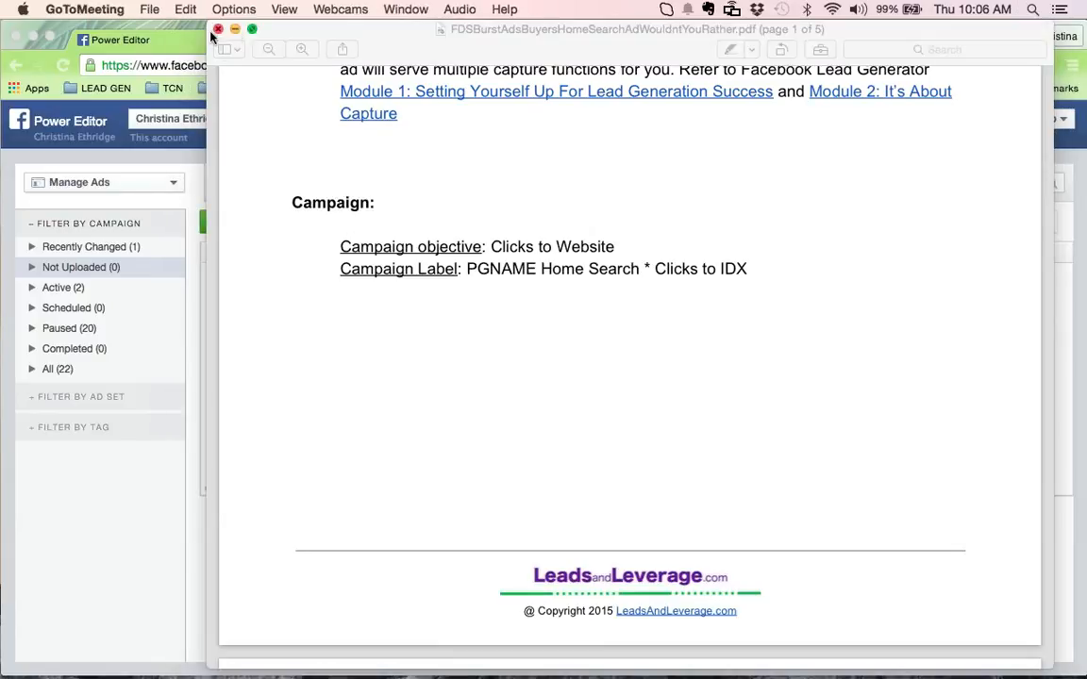
{"action": "key", "text": "super+Tab"}
{"action": "left_click", "coordinate": [417, 394]}
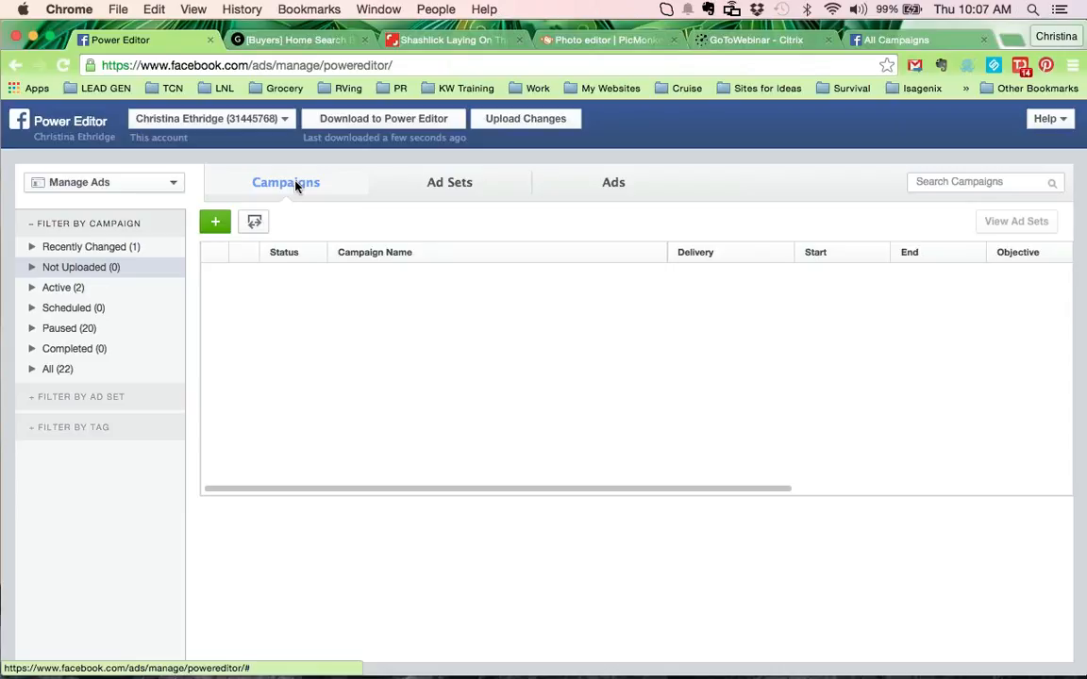
{"action": "key", "text": "super+Tab"}
{"action": "key", "text": "super+Tab"}
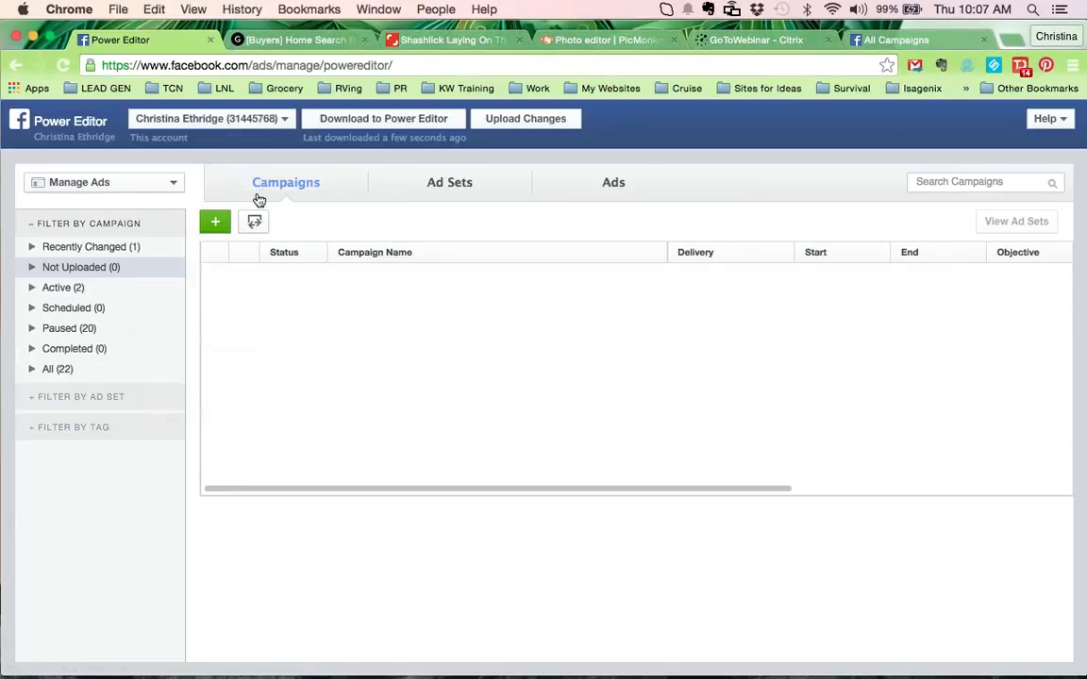
{"action": "key", "text": "super+Tab"}
{"action": "key", "text": "super+Tab"}
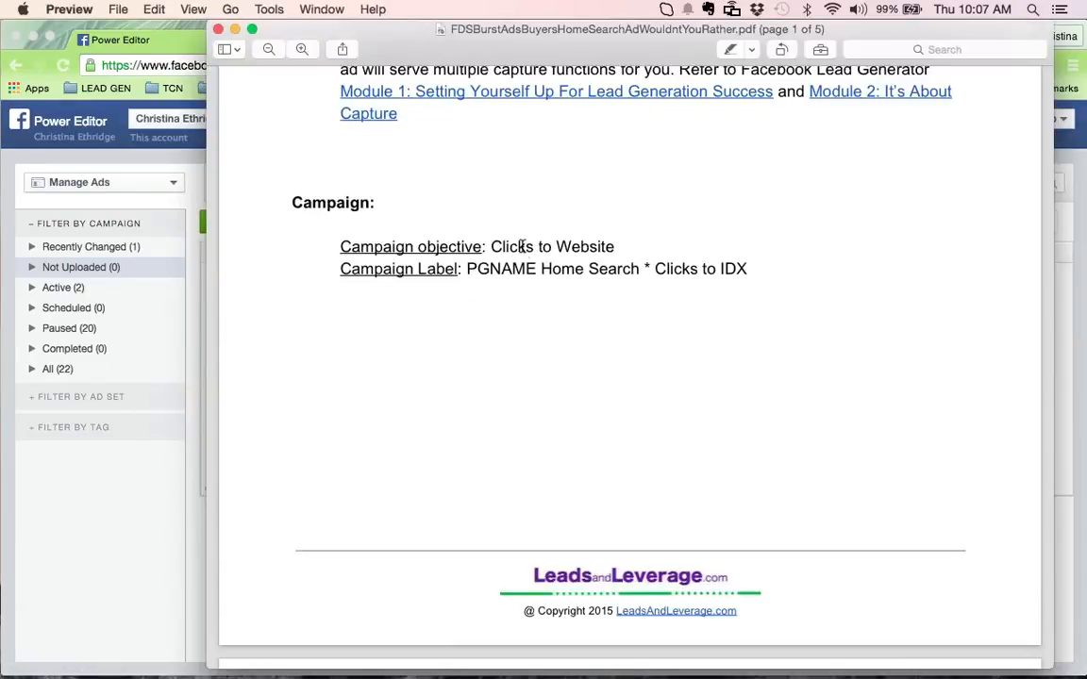
{"action": "key", "text": "super+Tab"}
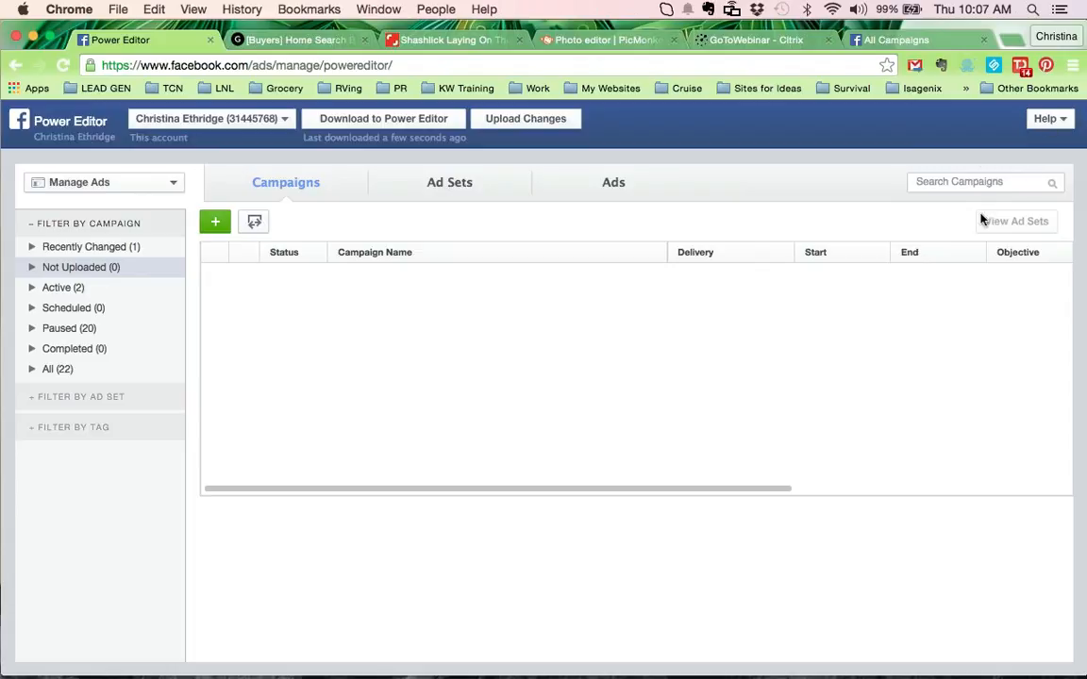
Look at the Ad Sets and Ads levels in Power Editor and return to the Campaigns level
{"action": "left_click", "coordinate": [1071, 67]}
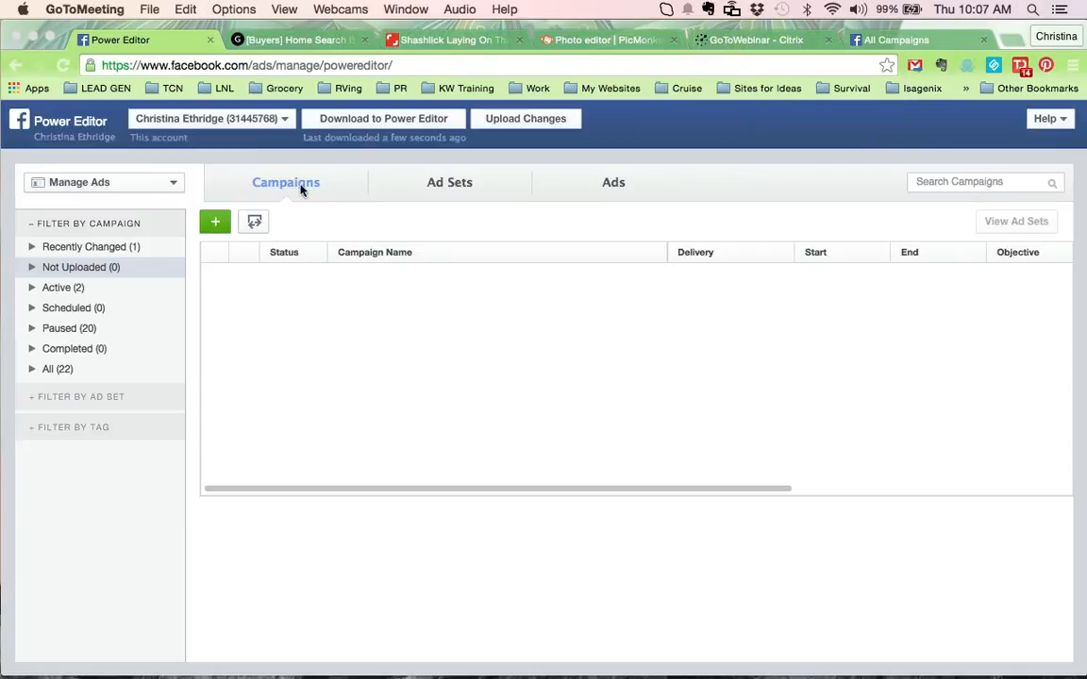
{"action": "left_click", "coordinate": [439, 190]}
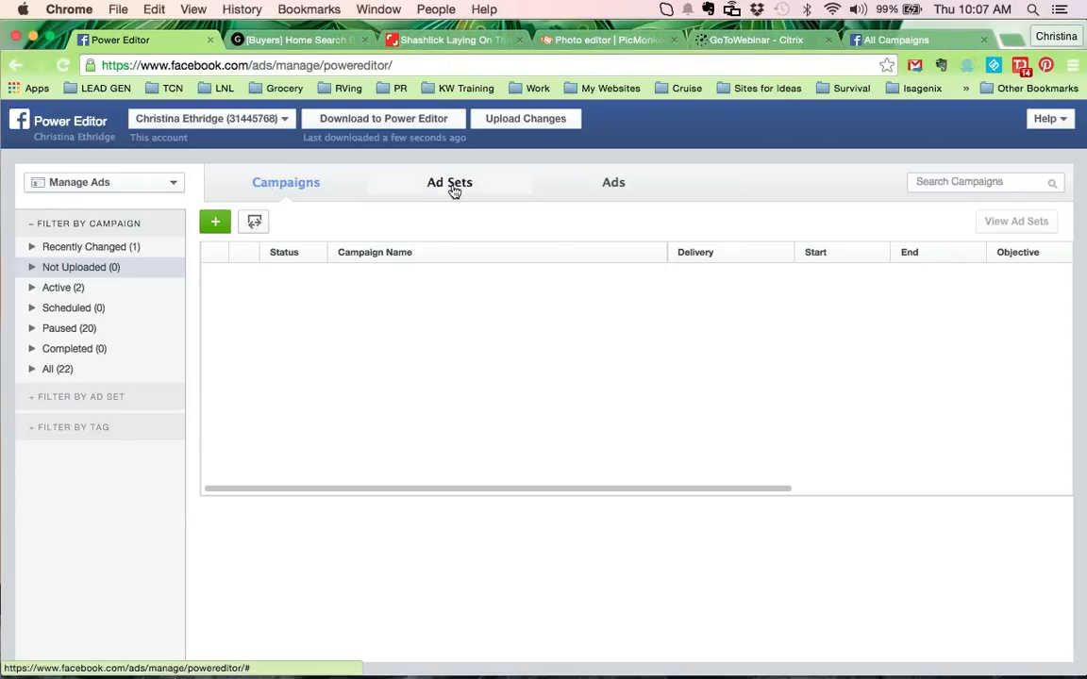
{"action": "left_click", "coordinate": [454, 190]}
{"action": "left_click", "coordinate": [619, 186]}
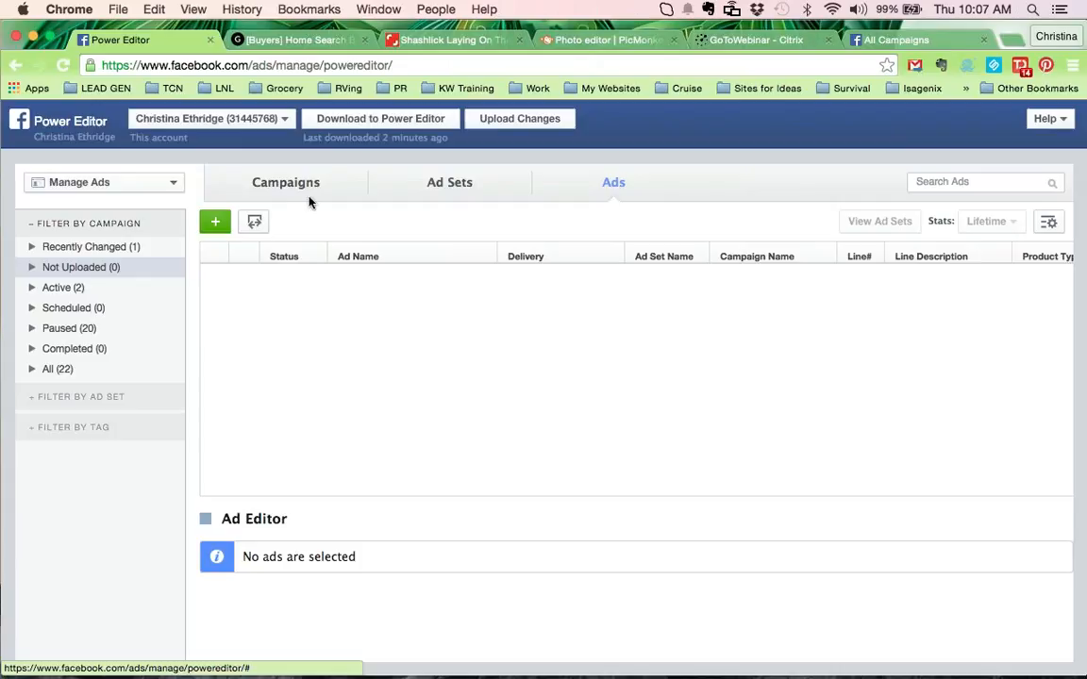
{"action": "left_click", "coordinate": [283, 185]}
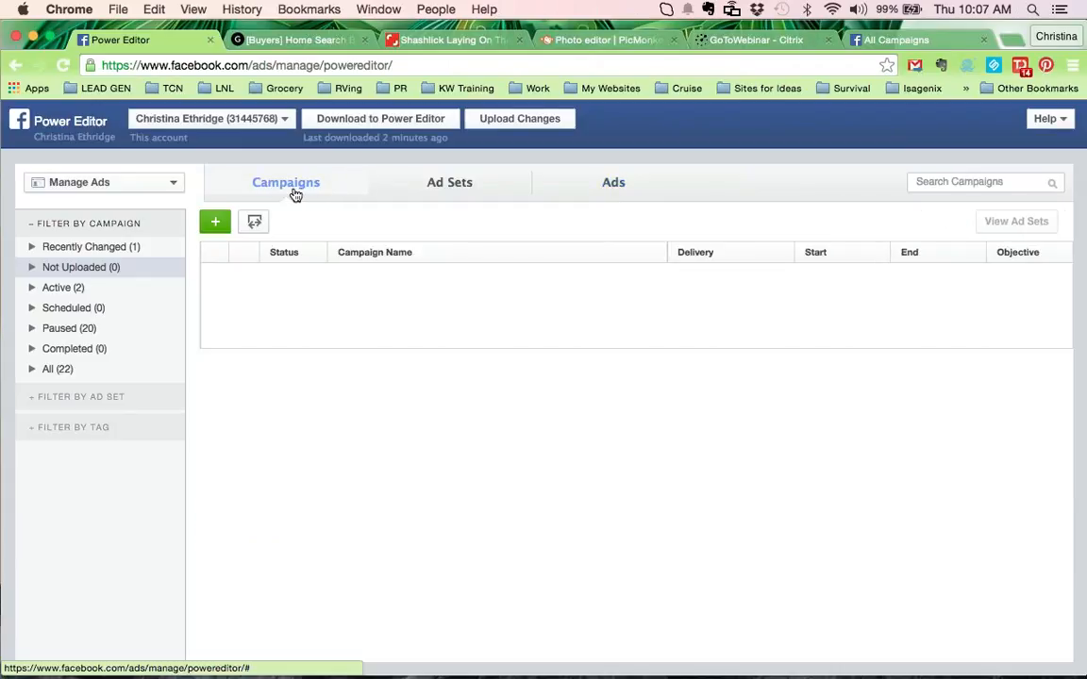
Start a new campaign and fill its name with the label "PGNAME Home Search * Clicks to IDX" copied from the guide in Preview
{"action": "left_click", "coordinate": [216, 223]}
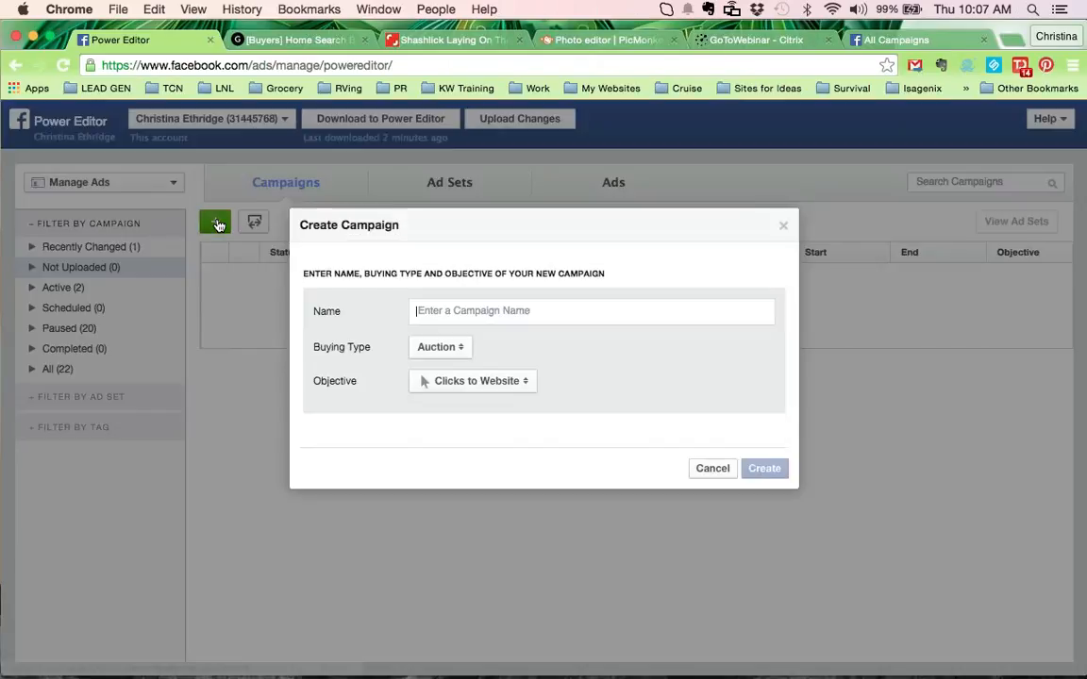
{"action": "key", "text": "super+Tab"}
{"action": "key", "text": "super+Tab"}
{"action": "key", "text": "super+Tab"}
{"action": "key", "text": "super+Tab"}
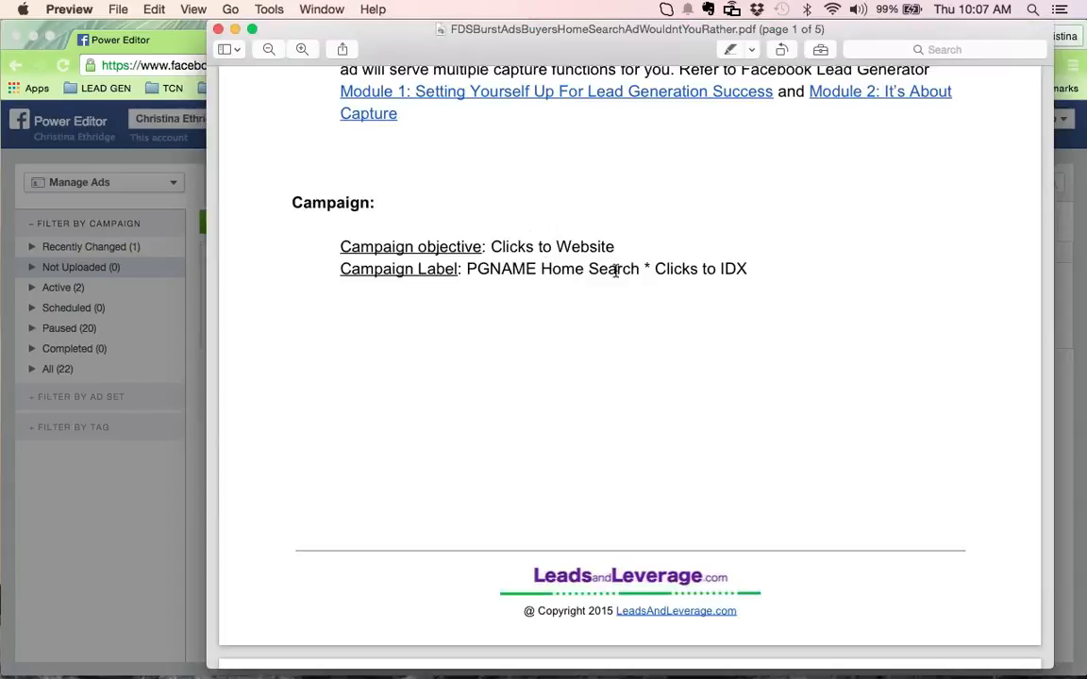
{"action": "key", "text": "super+Tab"}
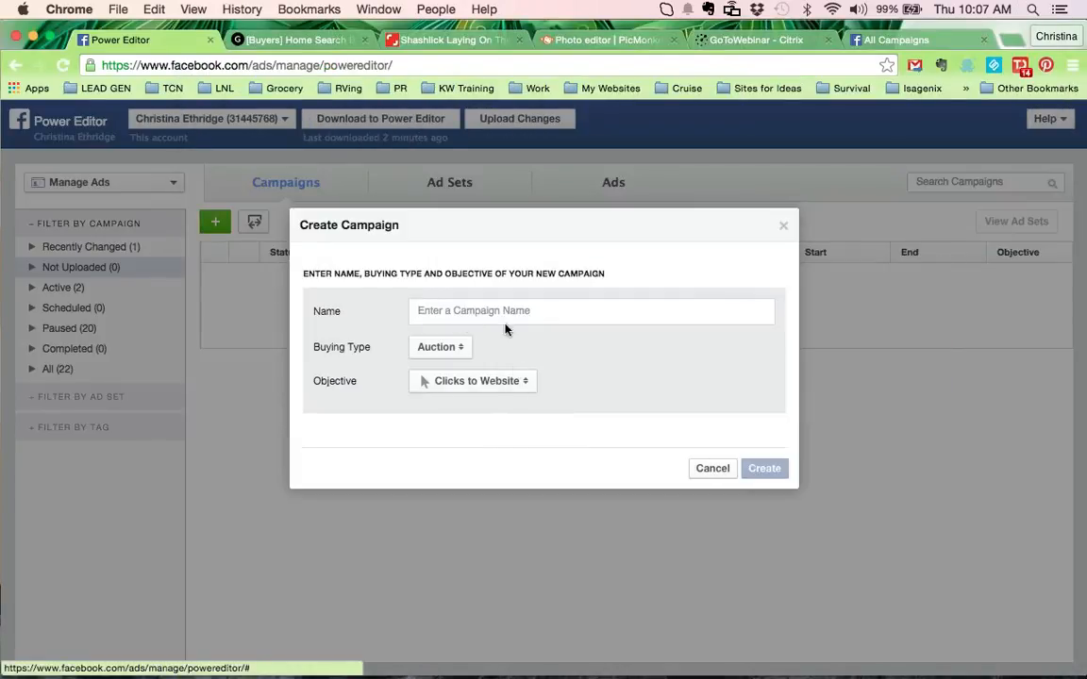
{"action": "key", "text": "super+Tab"}
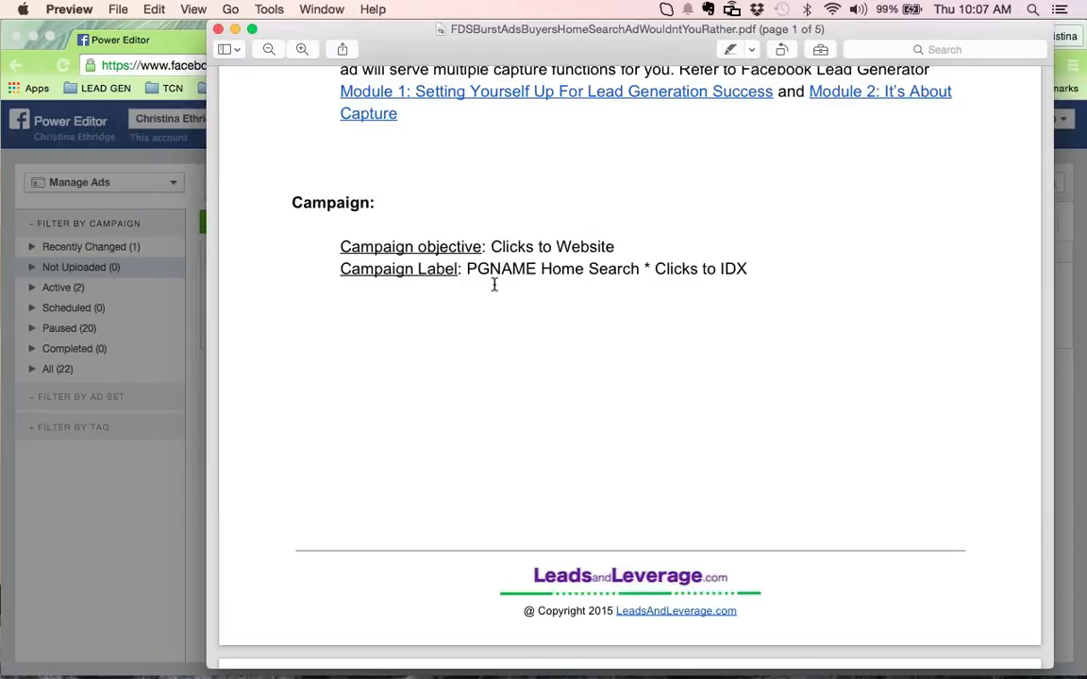
{"action": "left_click_drag", "start_coordinate": [466, 269], "coordinate": [754, 264]}
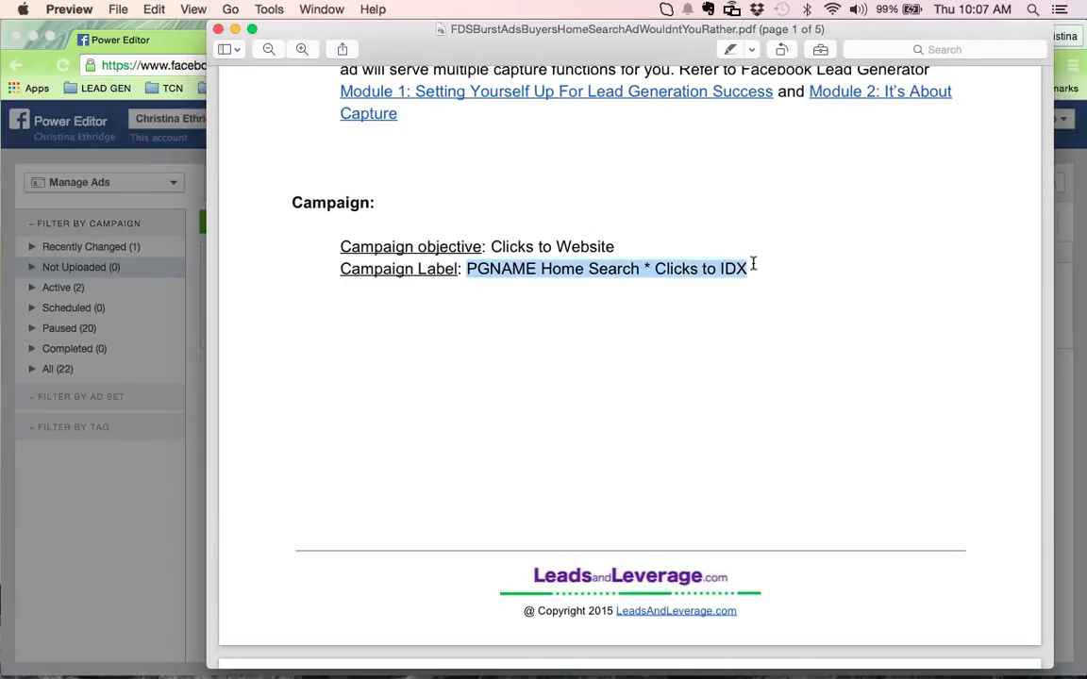
{"action": "key", "text": "super+c"}
{"action": "key", "text": "super+Tab"}
{"action": "key", "text": "super+v"}
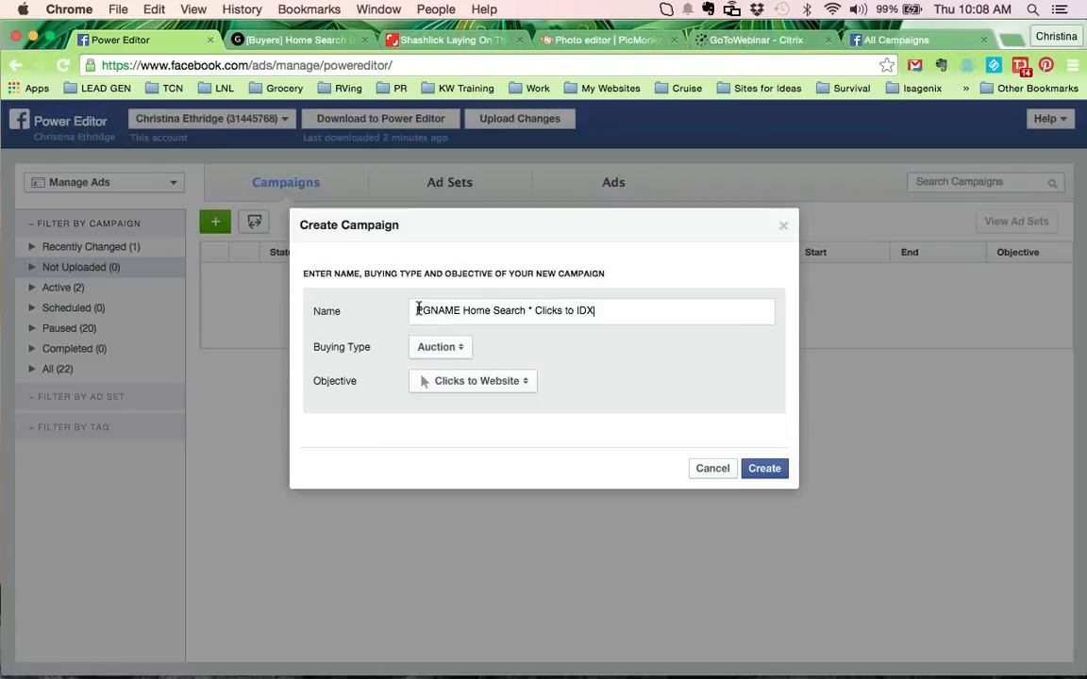
Replace PGNAME in the campaign name with "NIHL *" and create the campaign with Auction buying and the Clicks to Website objective
{"action": "double_click", "coordinate": [433, 311]}
{"action": "type", "text": "NIHL *"}
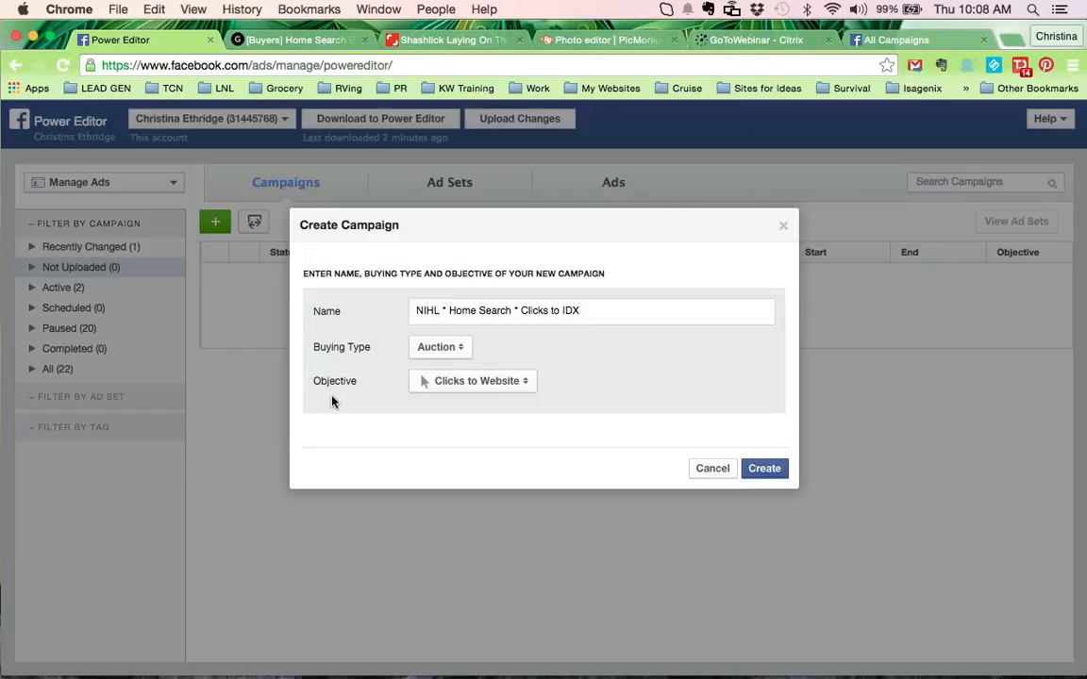
{"action": "double_click", "coordinate": [420, 312]}
{"action": "left_click", "coordinate": [450, 313]}
{"action": "left_click", "coordinate": [449, 311]}
{"action": "left_click_drag", "start_coordinate": [520, 311], "coordinate": [582, 310]}
{"action": "left_click", "coordinate": [585, 310]}
{"action": "left_click", "coordinate": [772, 469]}
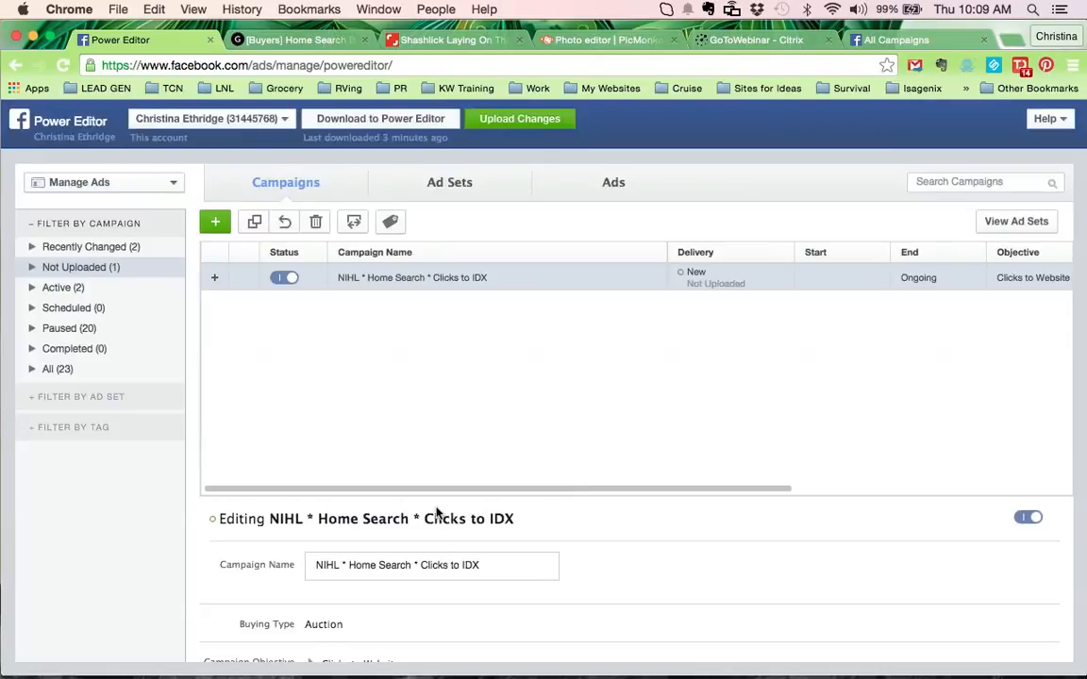
Go to the Ad Sets level, read the guide's ad set label, budget, placement and audience instructions in Preview, and return to Chrome
{"action": "left_click", "coordinate": [427, 283]}
{"action": "left_click", "coordinate": [460, 187]}
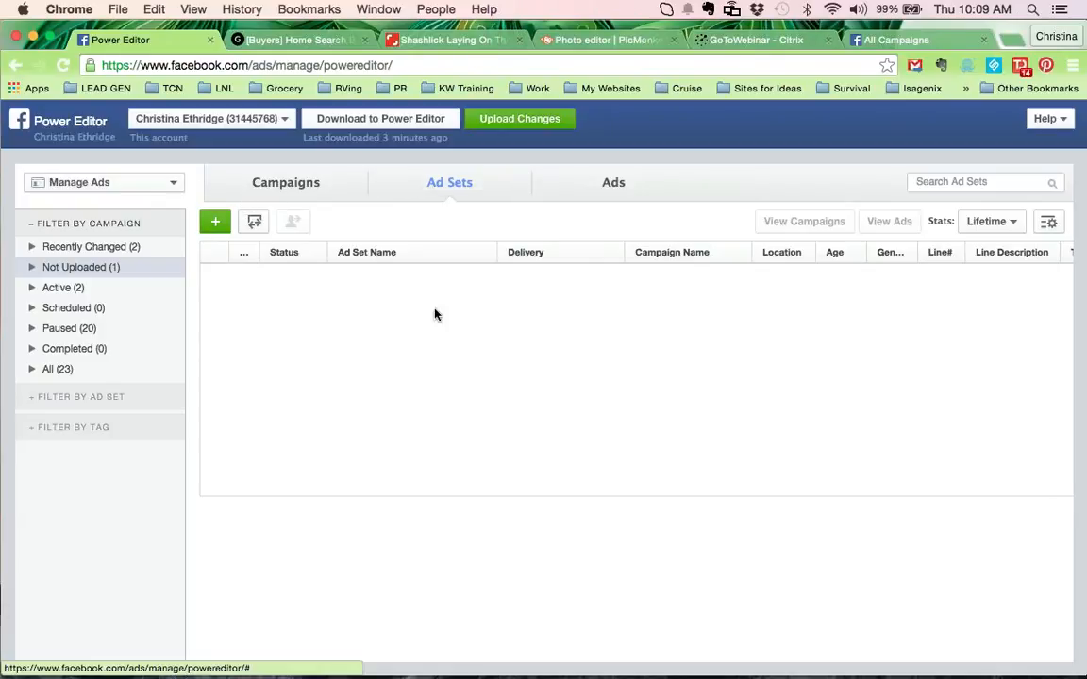
{"action": "key", "text": "super+Tab"}
{"action": "scroll", "coordinate": [524, 470], "scroll_direction": "down", "scroll_amount": 5}
{"action": "scroll", "coordinate": [524, 470], "scroll_direction": "down", "scroll_amount": 10}
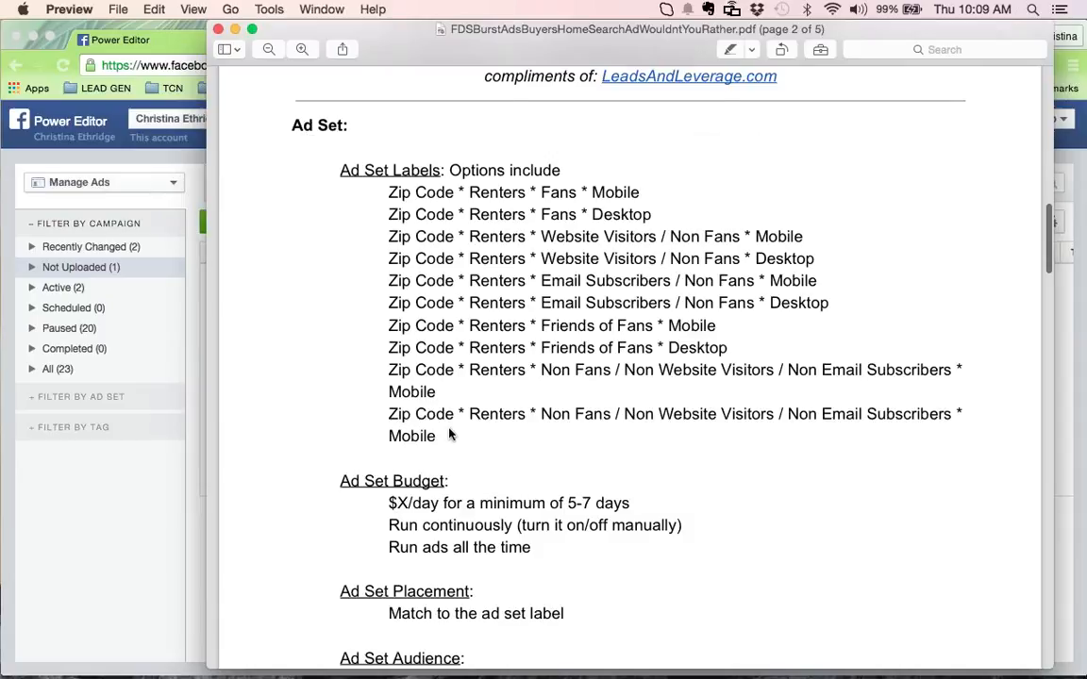
{"action": "scroll", "coordinate": [451, 432], "scroll_direction": "down", "scroll_amount": 7}
{"action": "scroll", "coordinate": [450, 432], "scroll_direction": "down", "scroll_amount": 5}
{"action": "scroll", "coordinate": [450, 430], "scroll_direction": "up", "scroll_amount": 8}
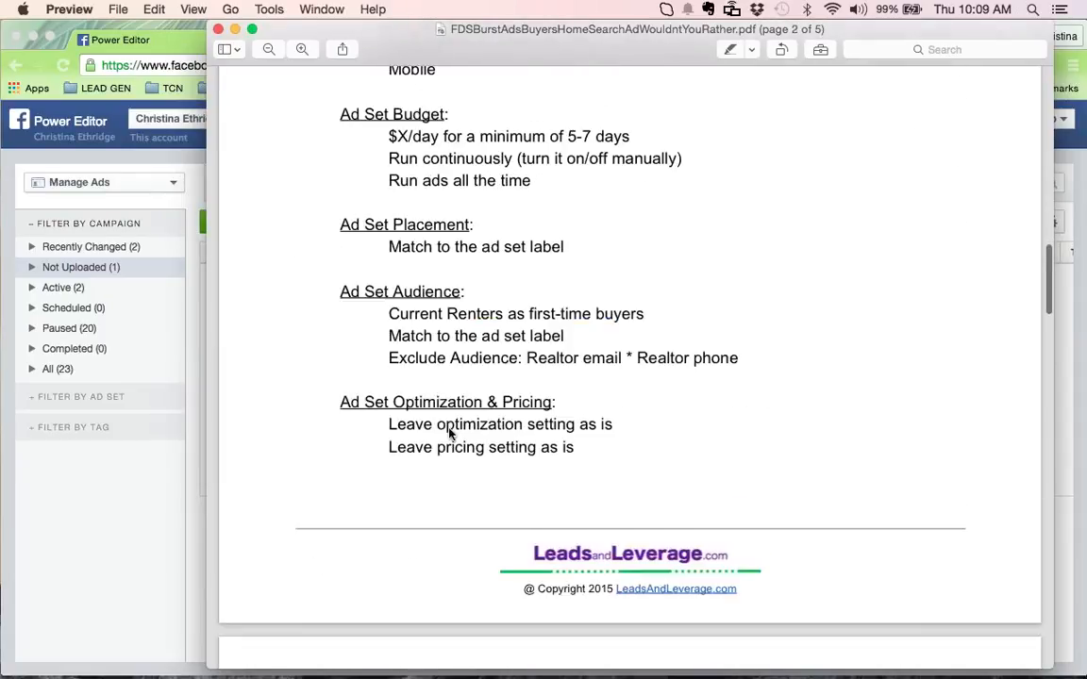
{"action": "scroll", "coordinate": [450, 426], "scroll_direction": "up", "scroll_amount": 4}
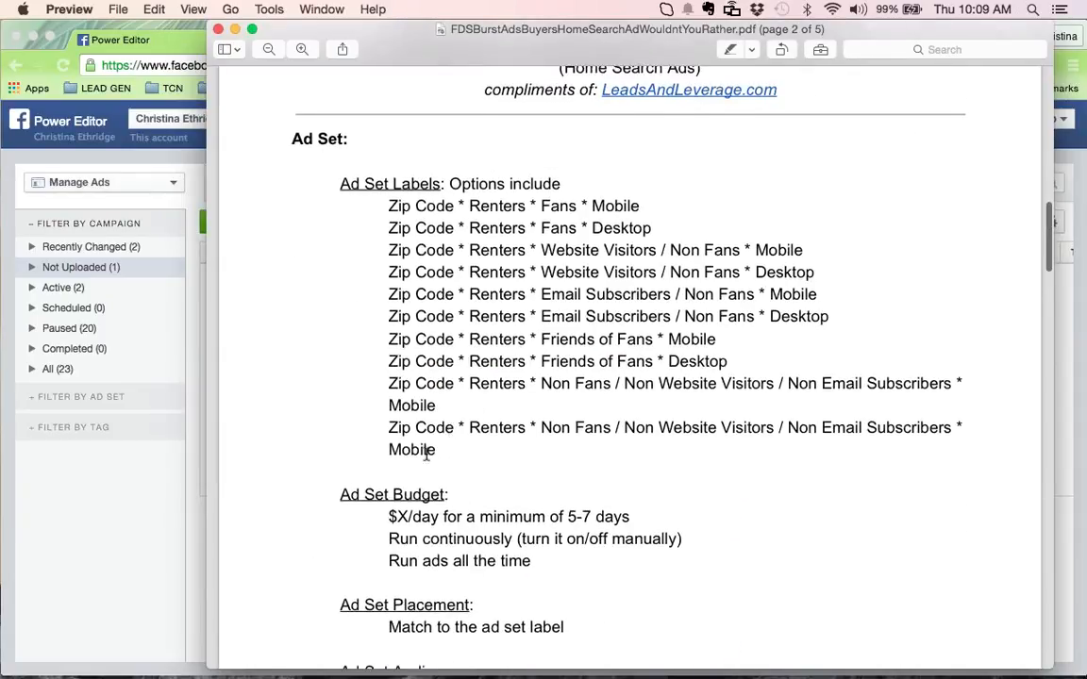
{"action": "scroll", "coordinate": [424, 415], "scroll_direction": "down", "scroll_amount": 1}
{"action": "key", "text": "super+Tab"}
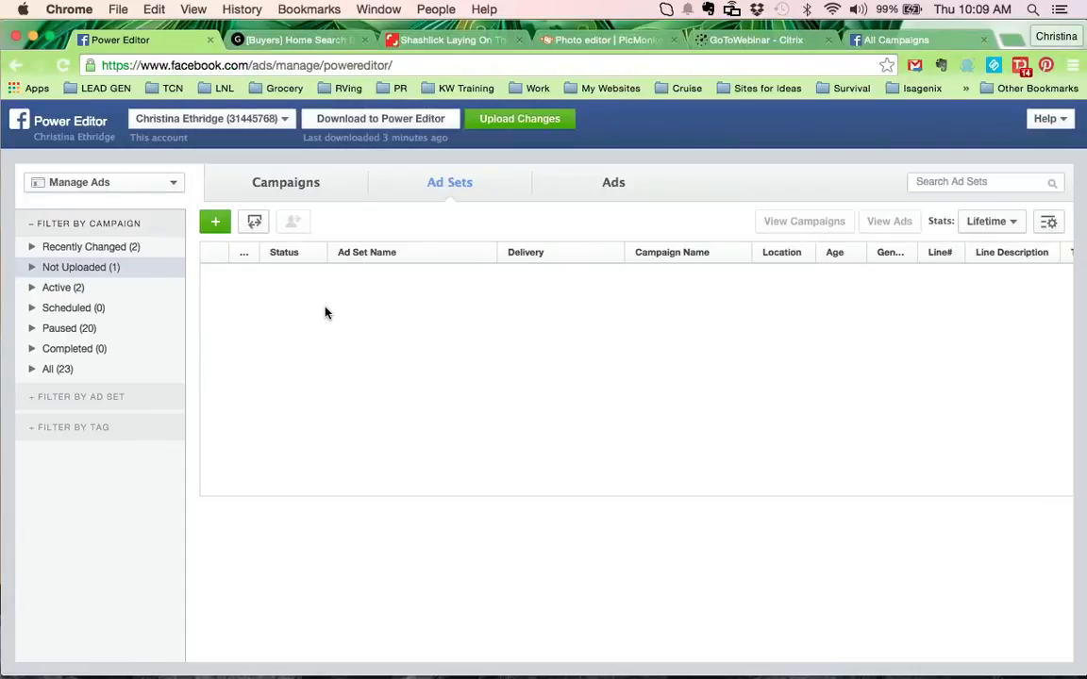
Start a new ad set in the existing campaign "NIHL * Home Search * Clicks to IDX" and check the label options in the Preview guide
{"action": "left_click", "coordinate": [213, 224]}
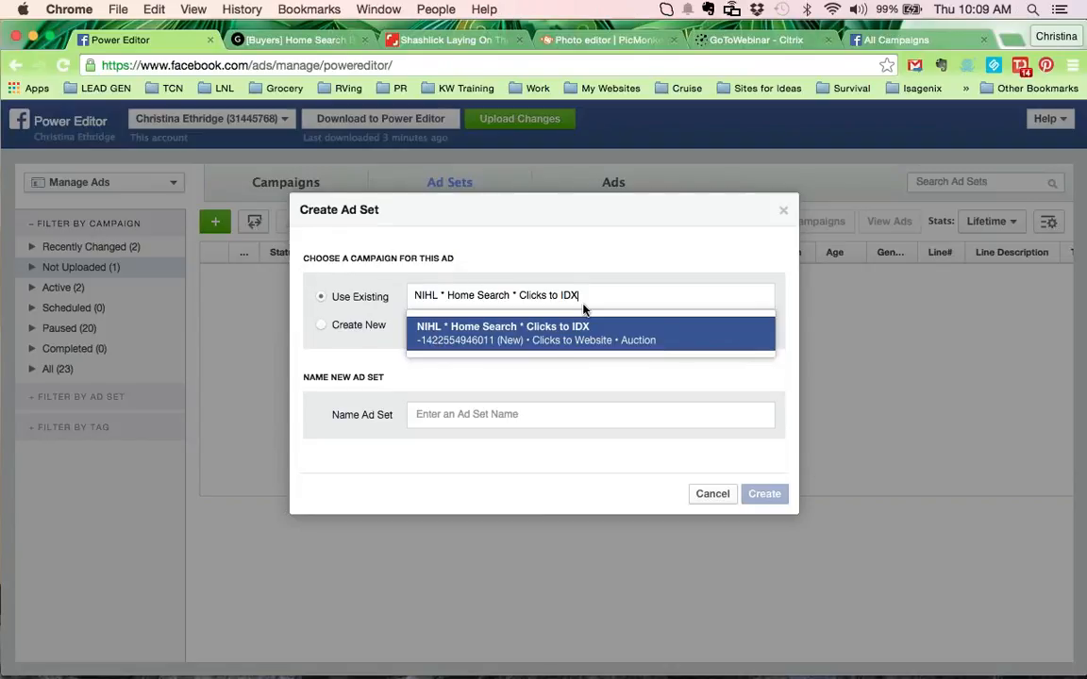
{"action": "left_click", "coordinate": [582, 332]}
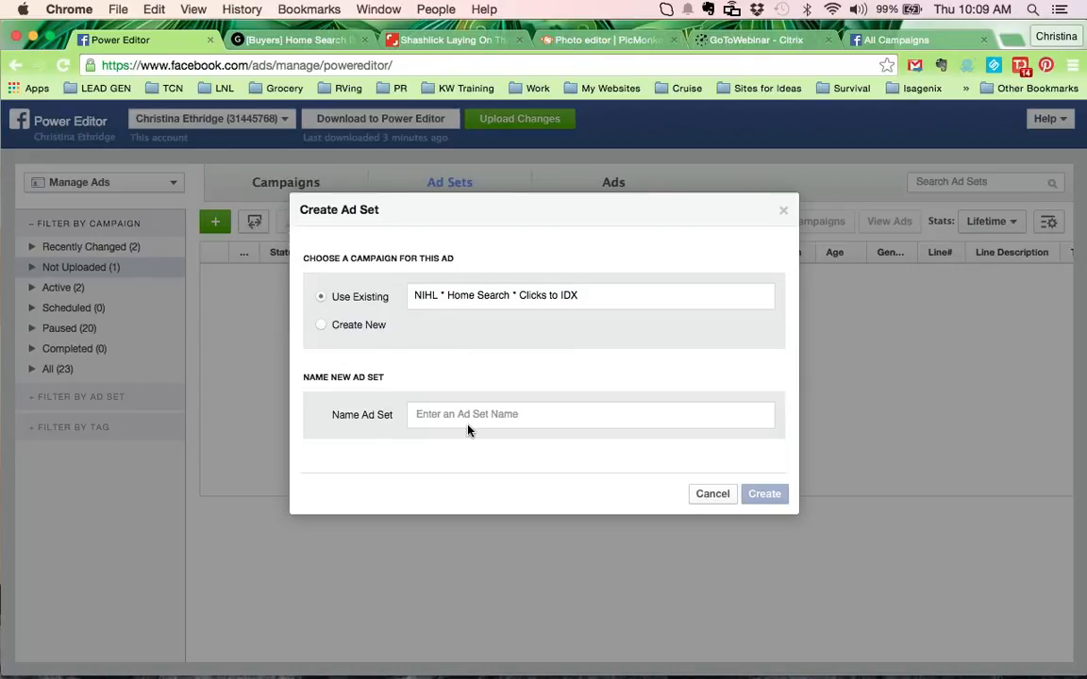
{"action": "key", "text": "super+Tab"}
{"action": "scroll", "coordinate": [670, 432], "scroll_direction": "down", "scroll_amount": 4}
{"action": "scroll", "coordinate": [669, 432], "scroll_direction": "up", "scroll_amount": 3}
{"action": "scroll", "coordinate": [670, 432], "scroll_direction": "down", "scroll_amount": 1}
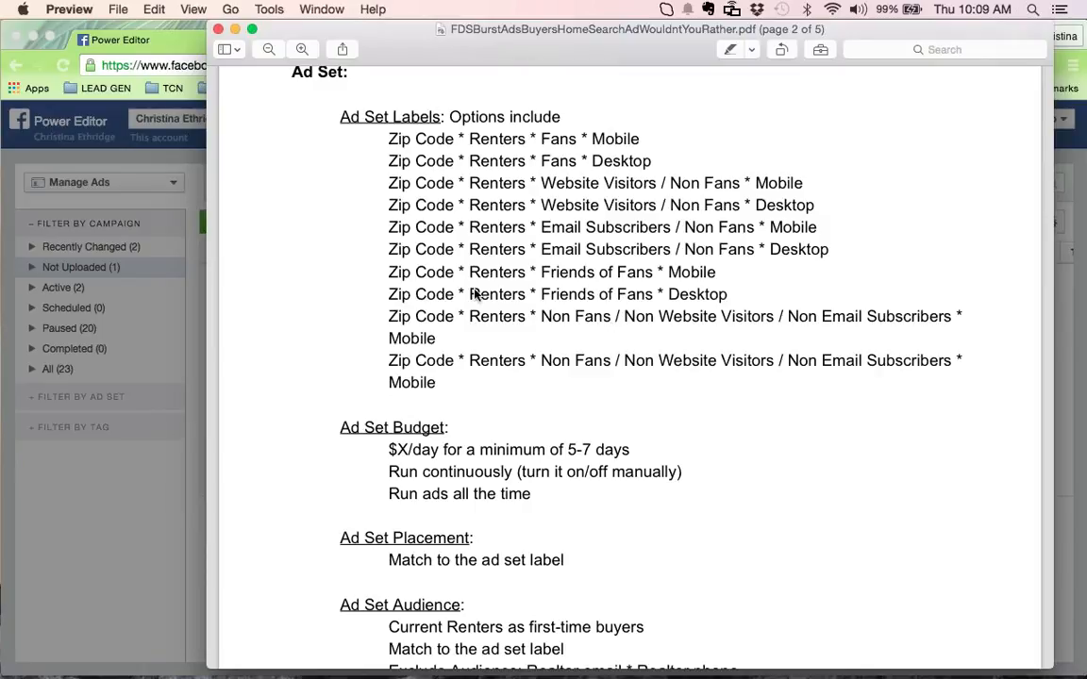
{"action": "key", "text": "super+Tab"}
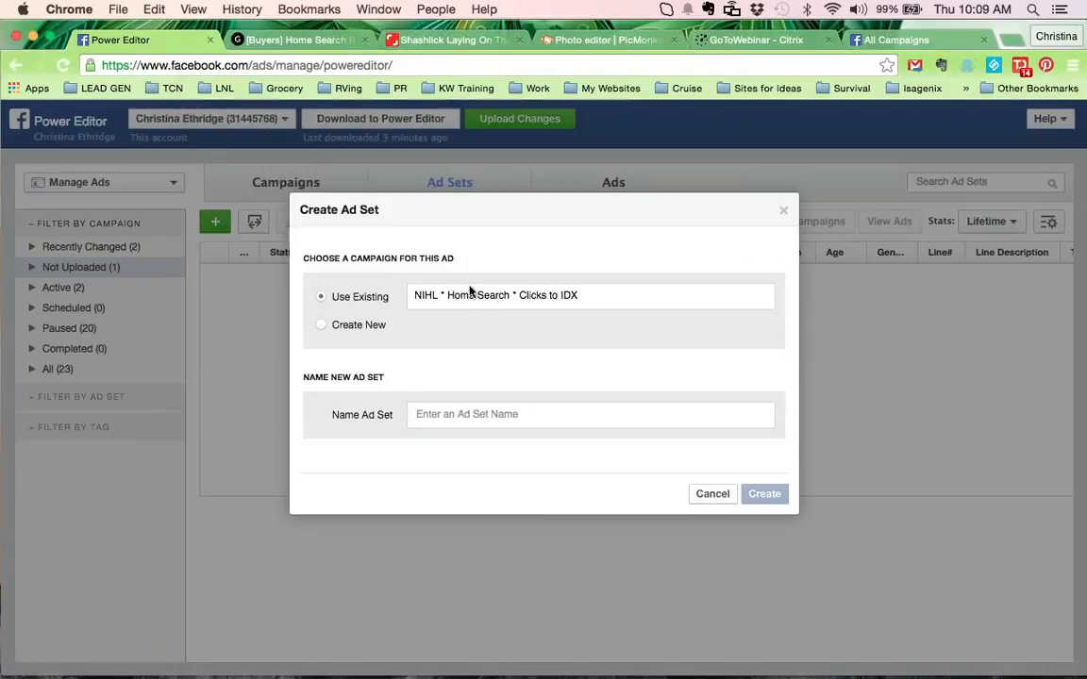
Fill the ad set name with the pattern "ZIP * WHO * PLACEMENT", checking it against the guide in Preview
{"action": "left_click", "coordinate": [436, 416]}
{"action": "type", "text": "ZIP *"}
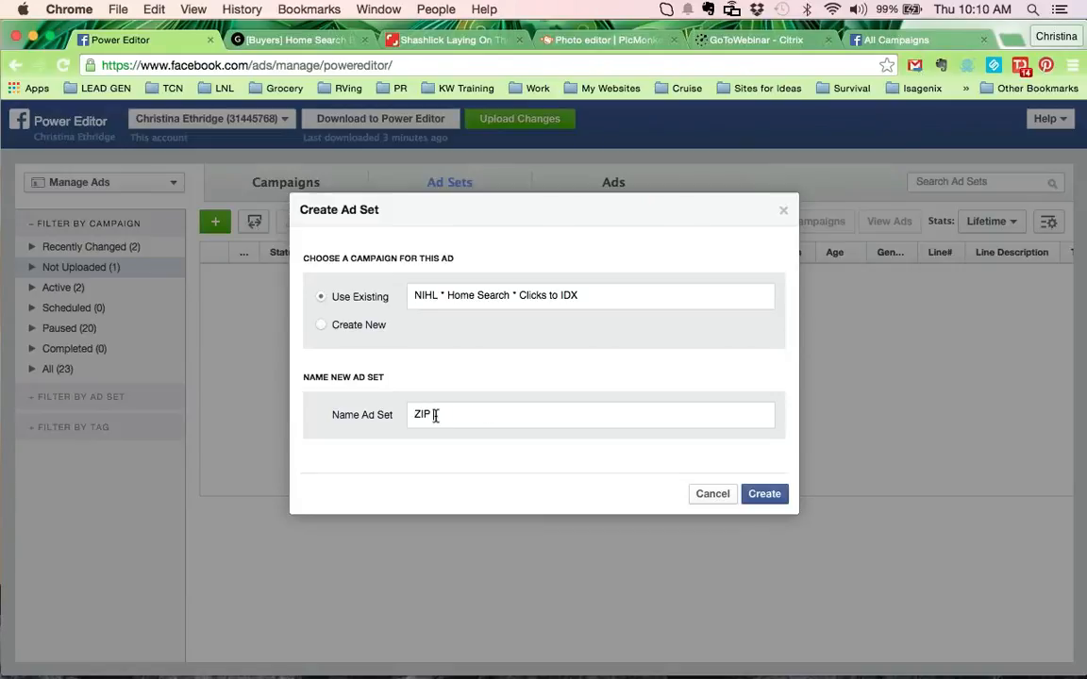
{"action": "type", "text": " WHO *"}
{"action": "key", "text": "super+Tab"}
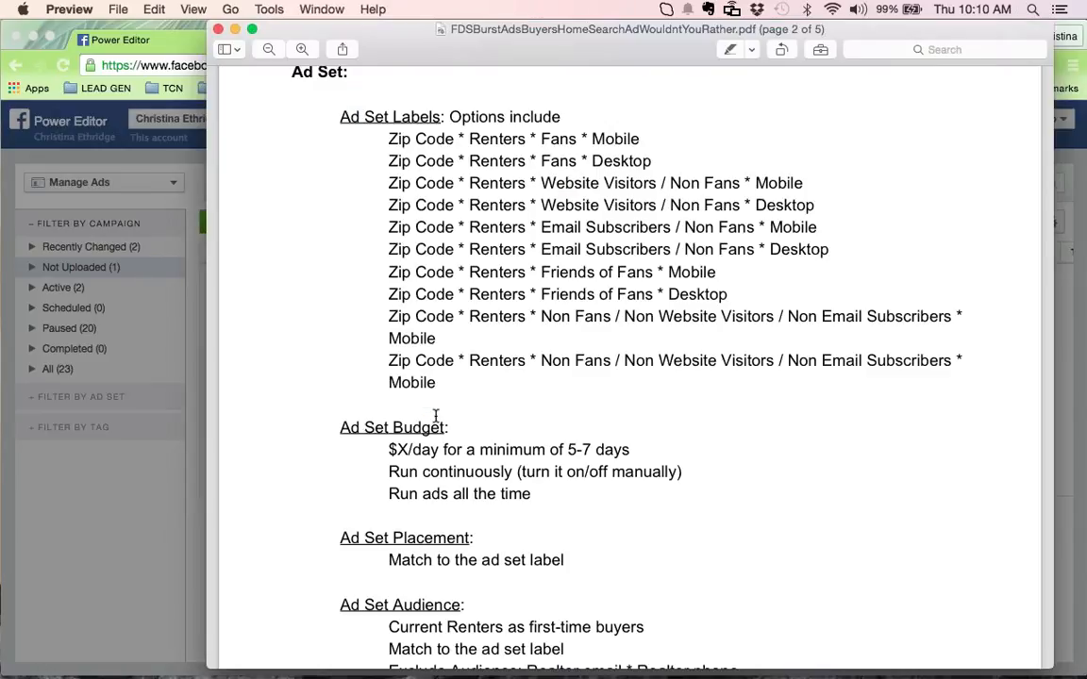
{"action": "key", "text": "super+Tab"}
{"action": "type", "text": "PLACEMENT"}
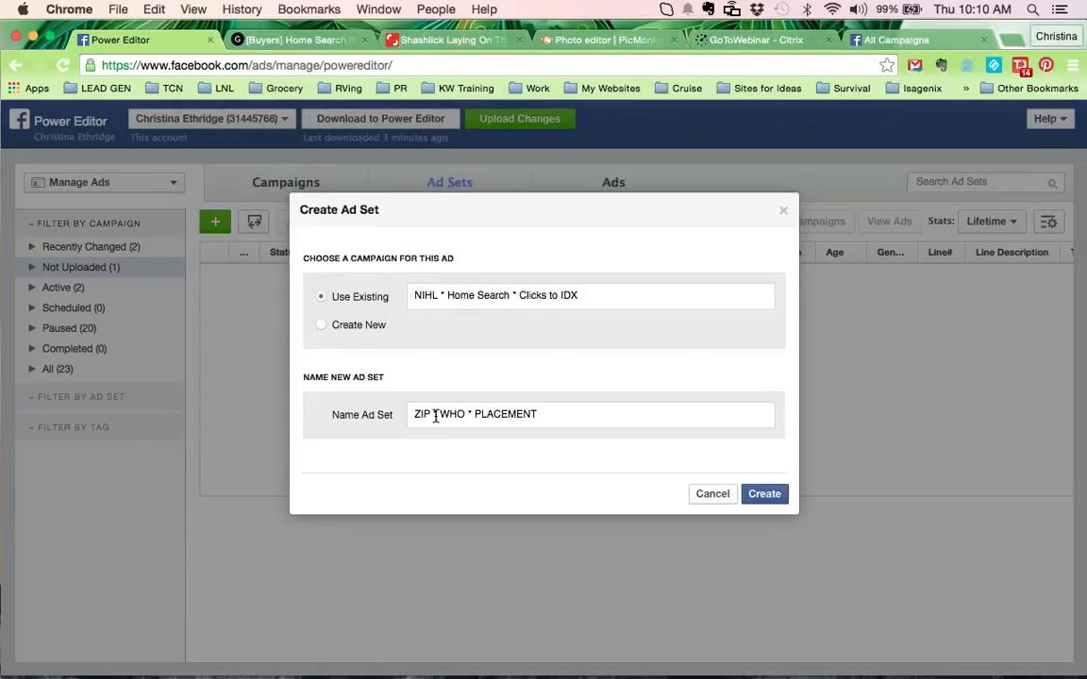
Replace ZIP with 83814 and WHO with Renters in the ad set name, consulting the guide in Preview
{"action": "double_click", "coordinate": [420, 416]}
{"action": "type", "text": "80"}
{"action": "type", "text": "814"}
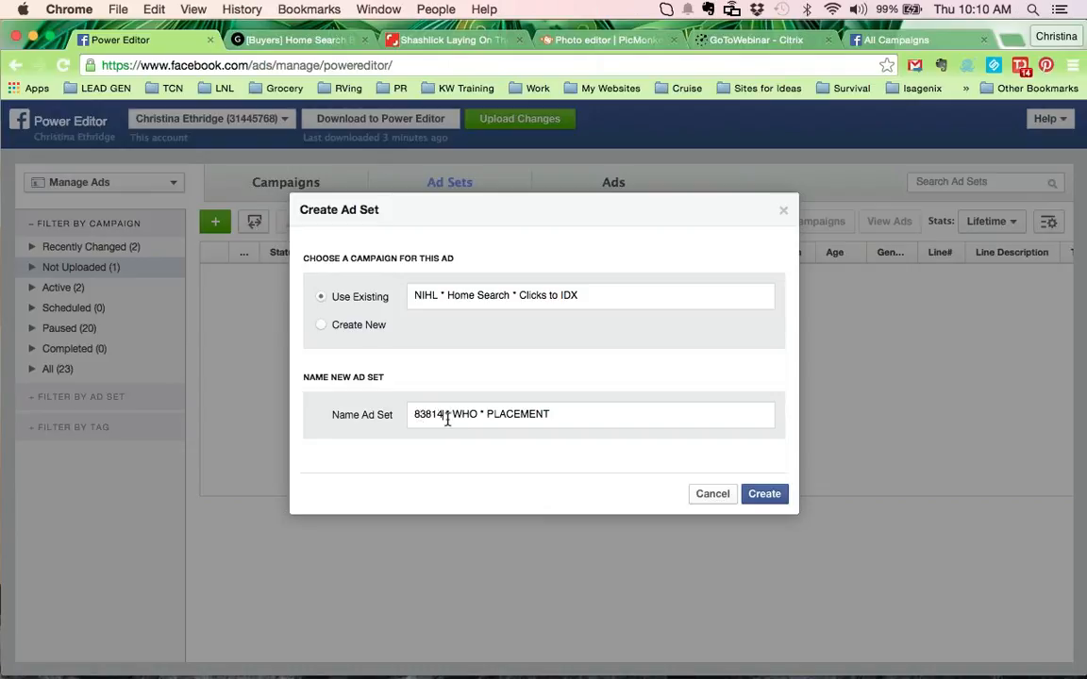
{"action": "double_click", "coordinate": [467, 412]}
{"action": "key", "text": "super+Tab"}
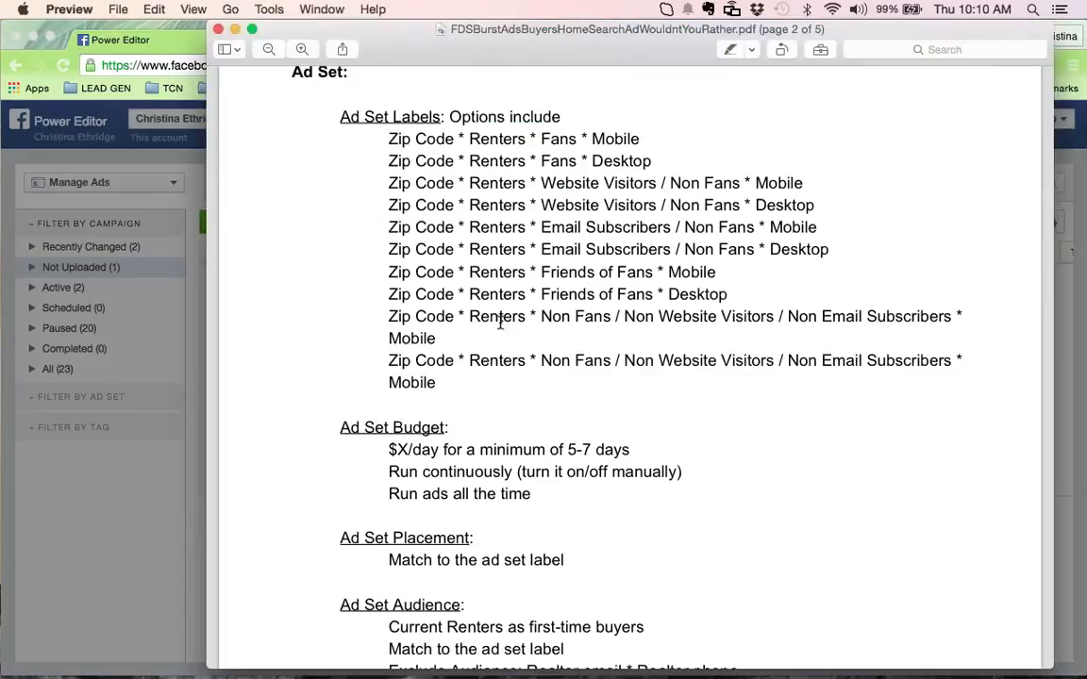
{"action": "key", "text": "super+Tab"}
{"action": "type", "text": "Renters"}
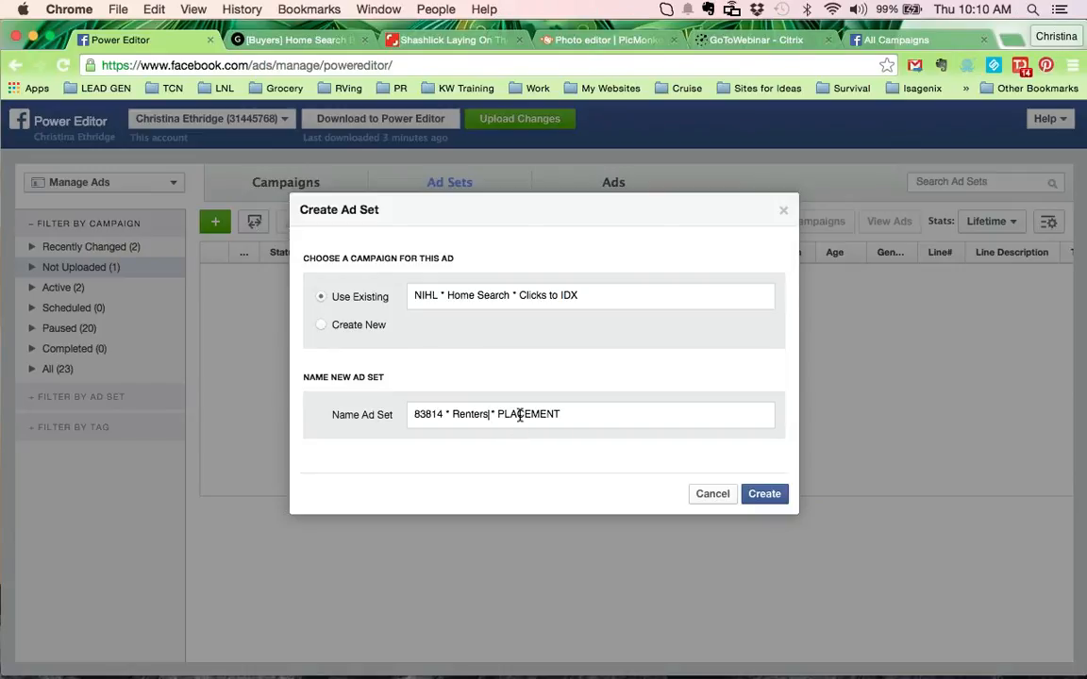
Replace PLACEMENT with Desktop in the ad set name and create the ad set
{"action": "double_click", "coordinate": [519, 415]}
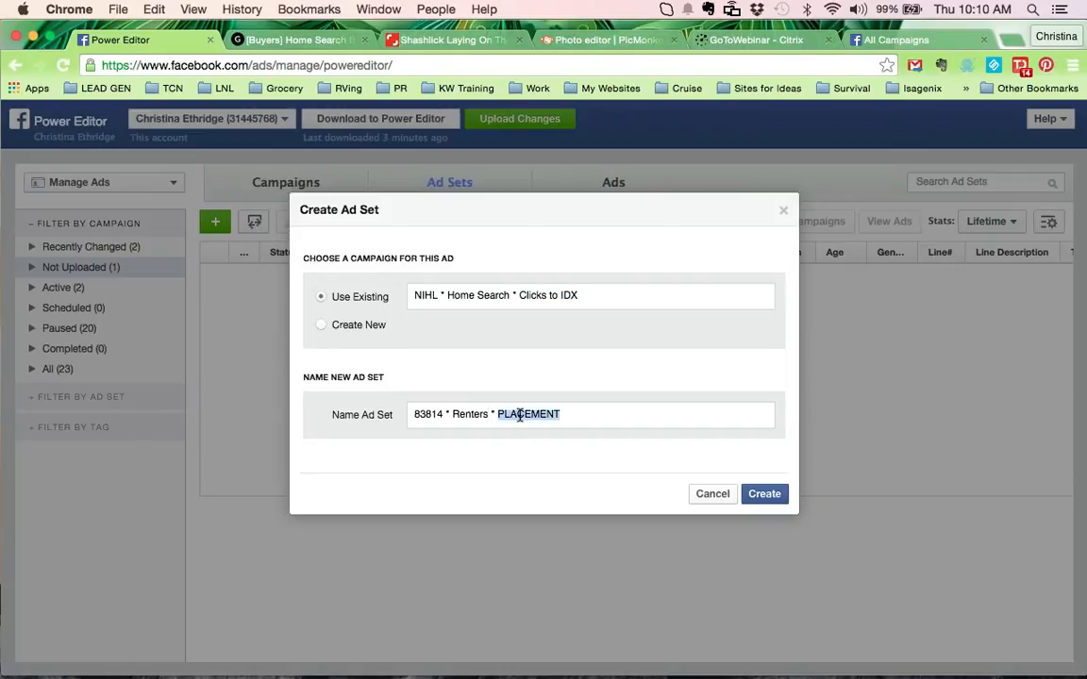
{"action": "key", "text": "super+Tab"}
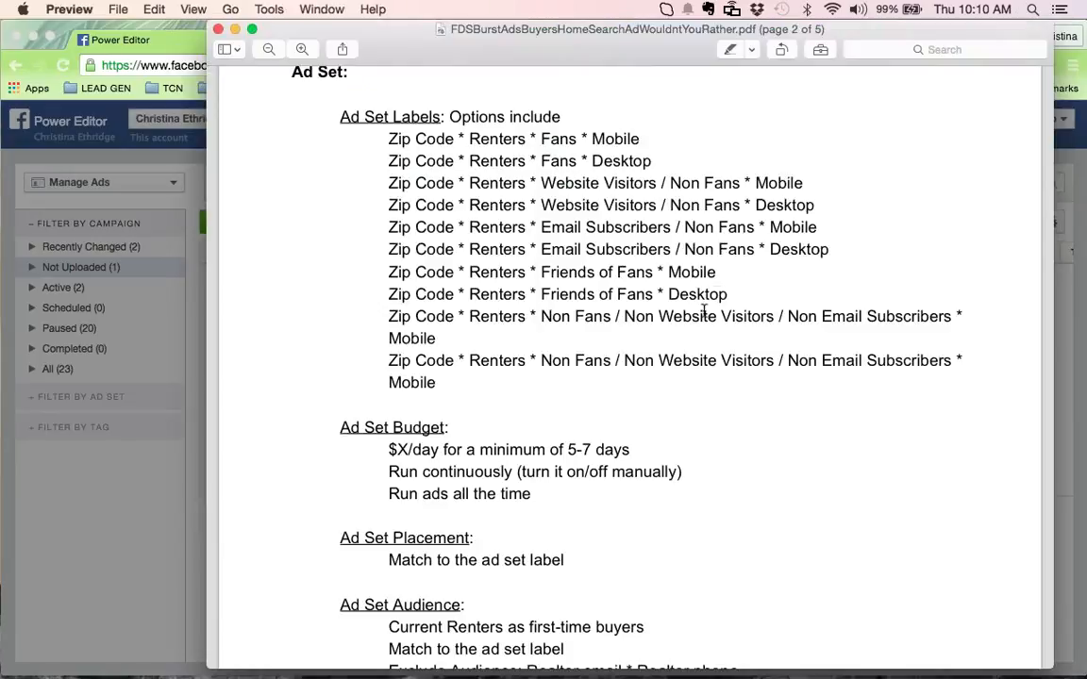
{"action": "key", "text": "super+Tab"}
{"action": "type", "text": "D"}
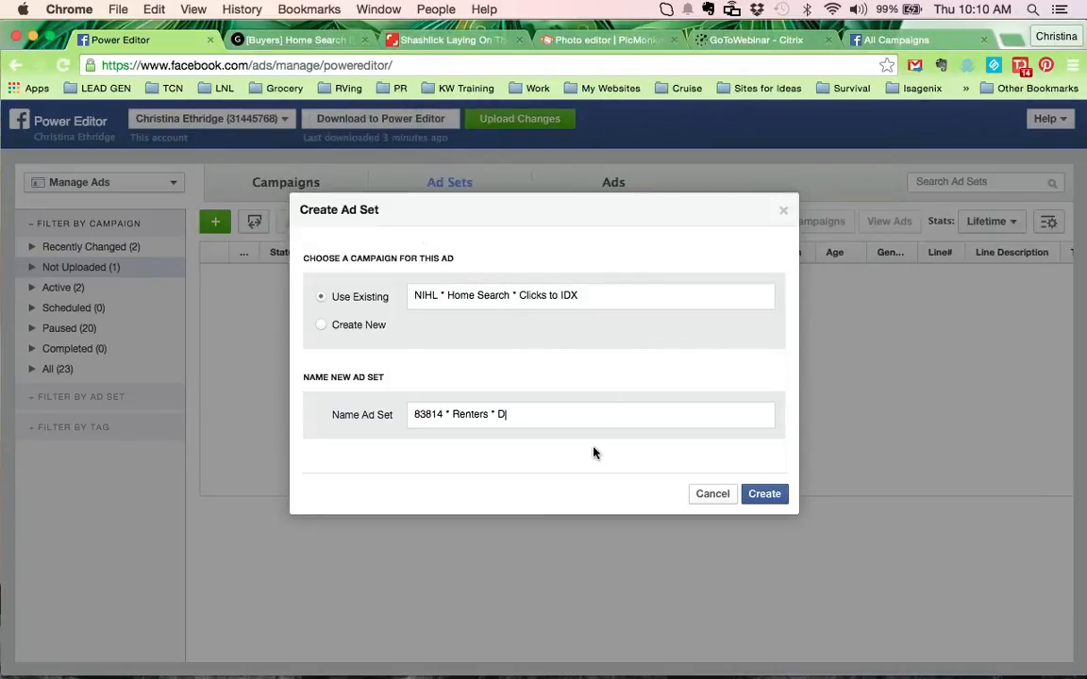
{"action": "type", "text": "esktop"}
{"action": "key", "text": "super+Tab"}
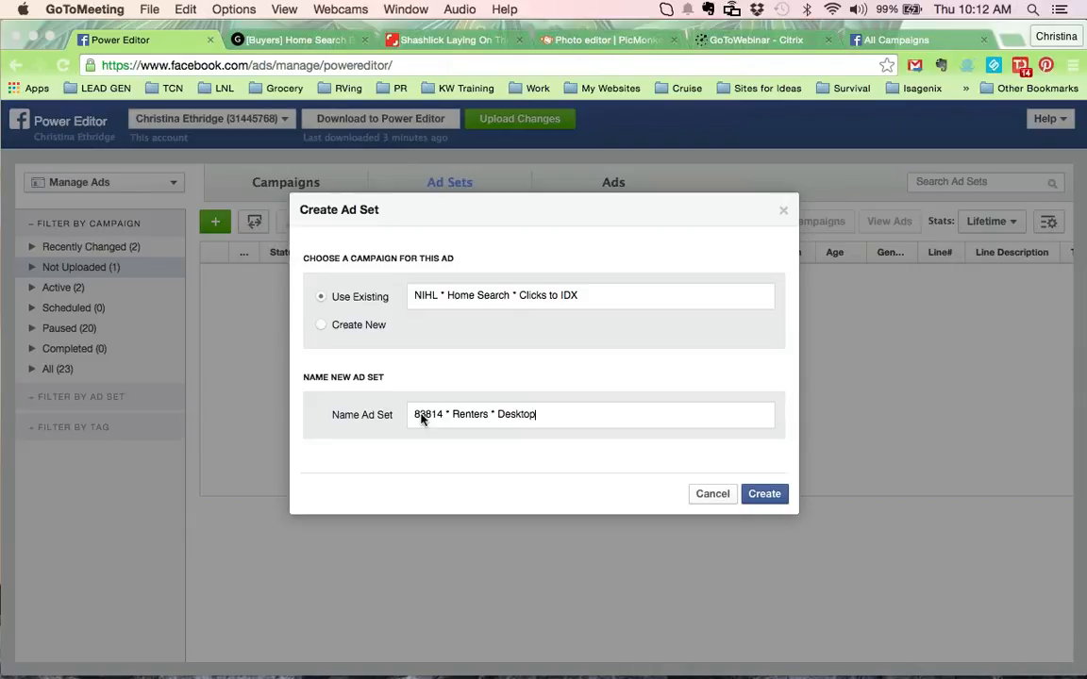
{"action": "left_click", "coordinate": [772, 501]}
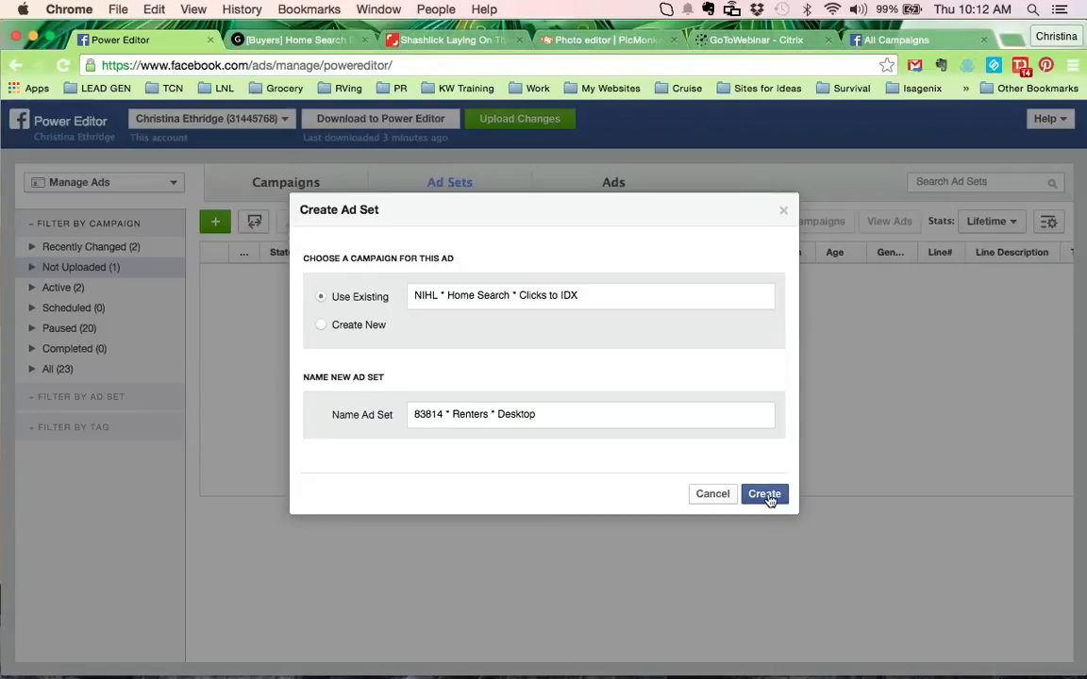
{"action": "left_click", "coordinate": [766, 495]}
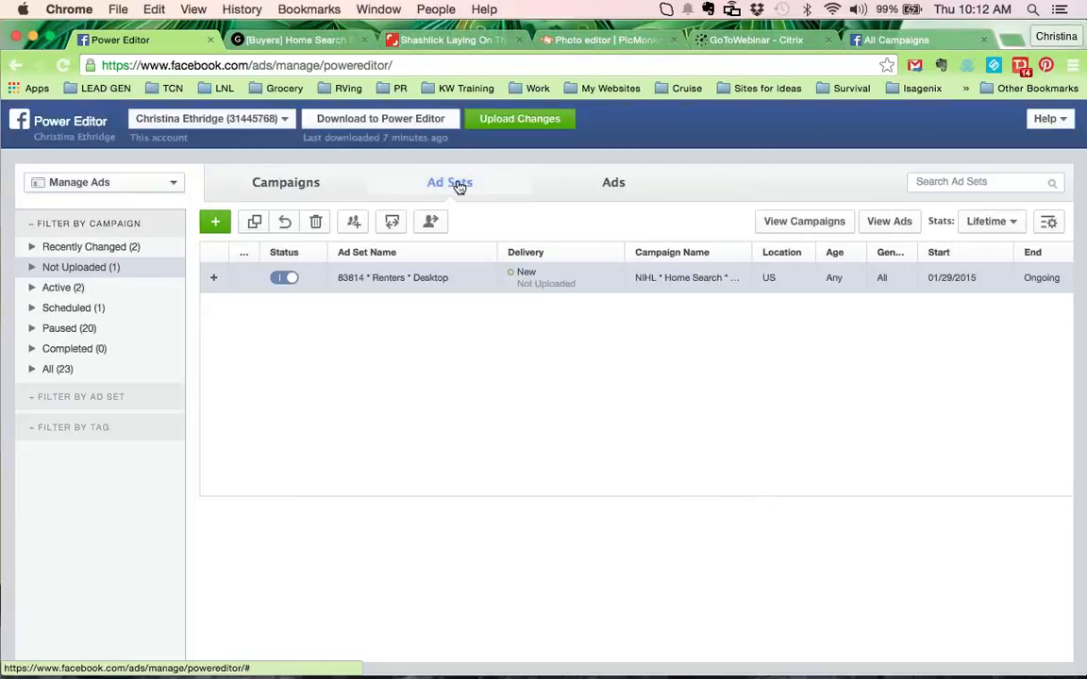
Switch off the status of the "83814 * Renters * Desktop" ad set and shrink the list to enlarge its editing area
{"action": "left_click", "coordinate": [346, 287]}
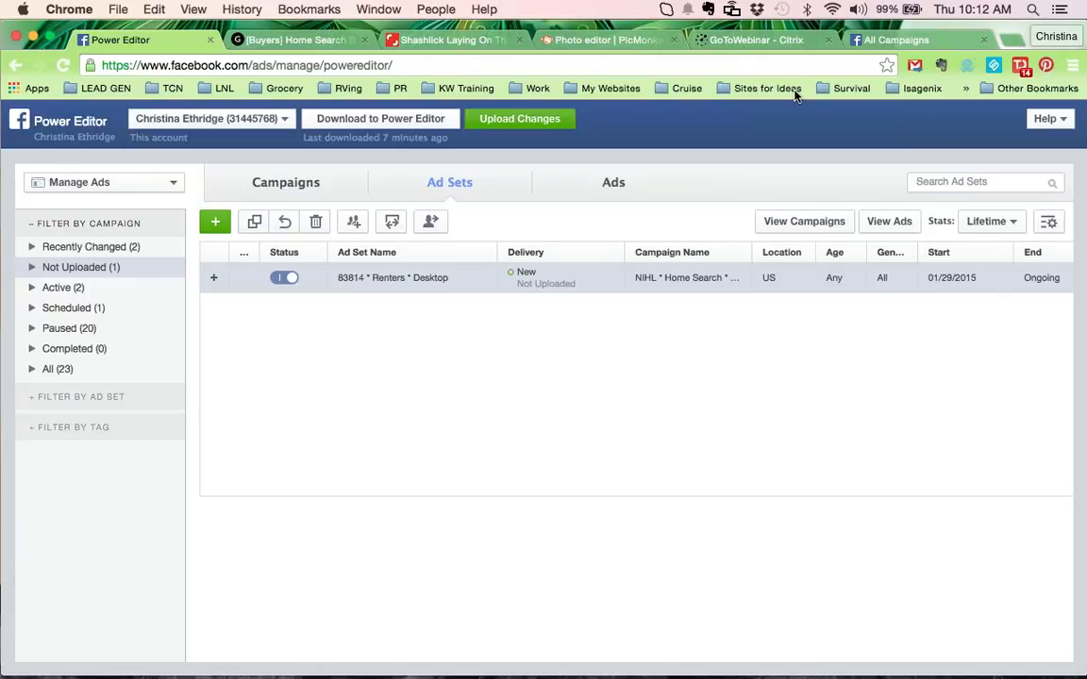
{"action": "left_click", "coordinate": [459, 280]}
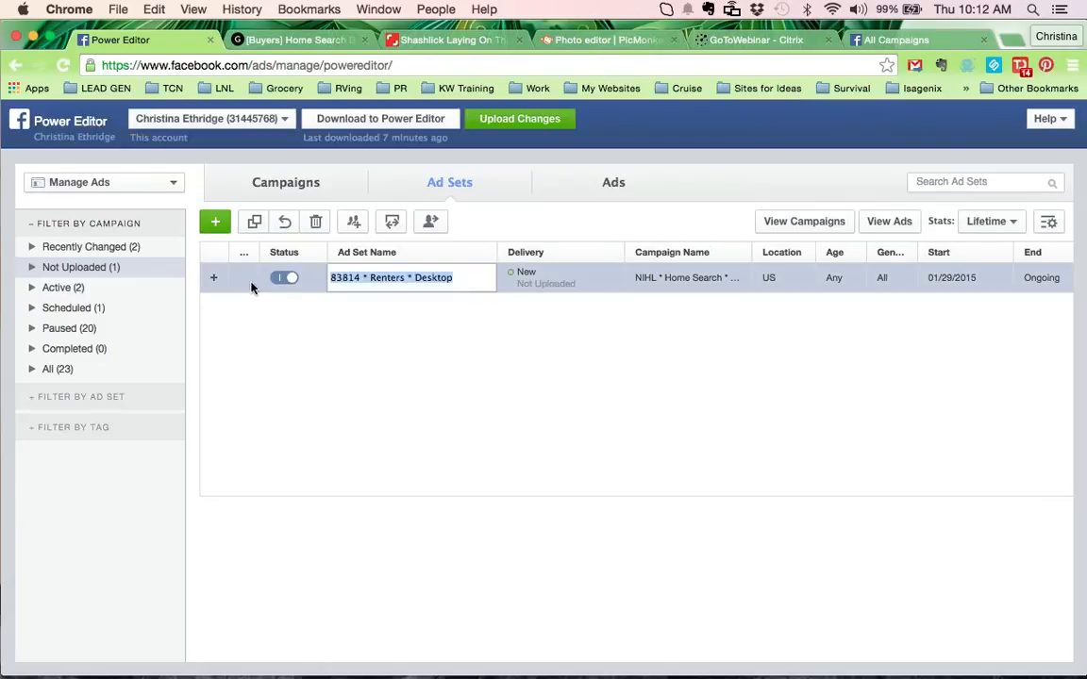
{"action": "left_click", "coordinate": [252, 286]}
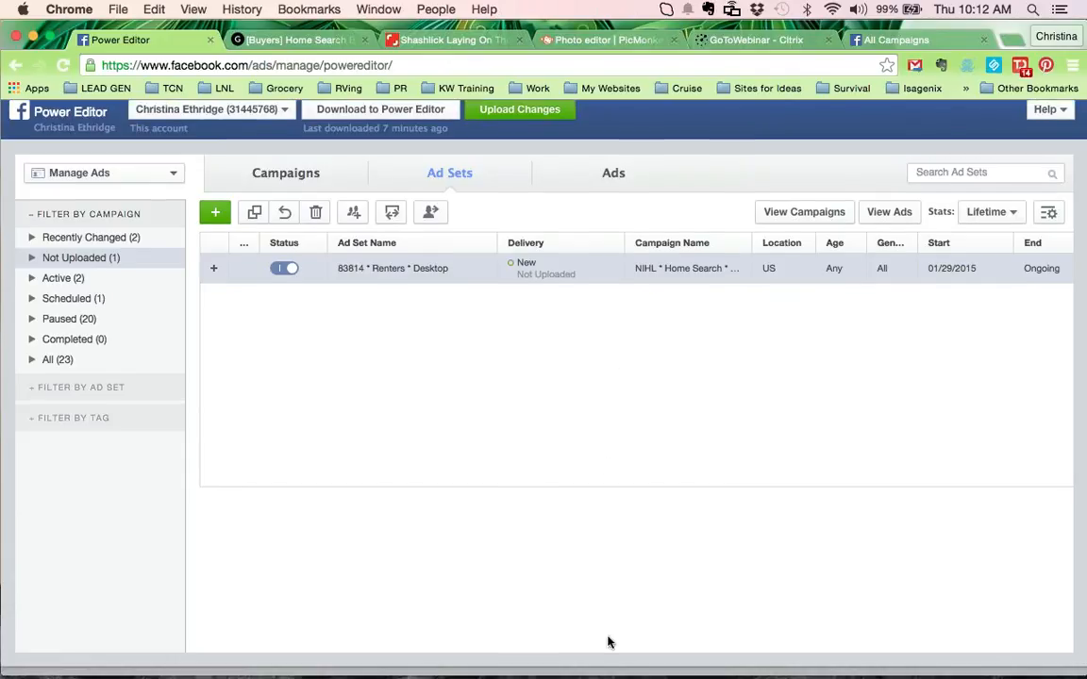
{"action": "left_click_drag", "start_coordinate": [602, 496], "coordinate": [602, 371]}
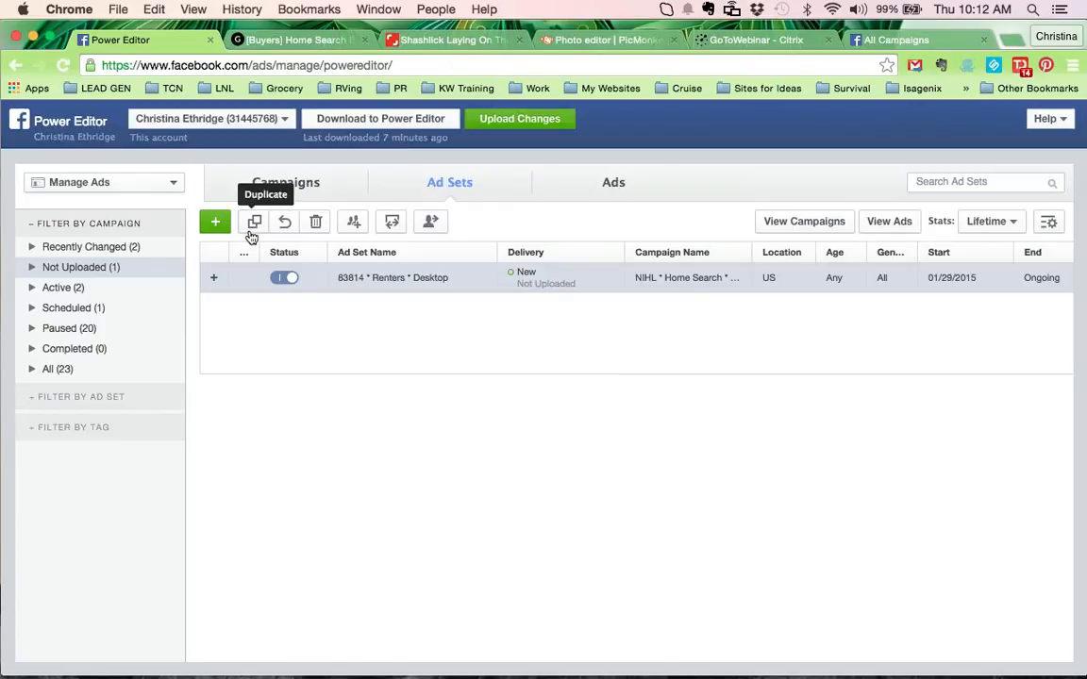
{"action": "double_click", "coordinate": [376, 278]}
{"action": "left_click", "coordinate": [322, 286]}
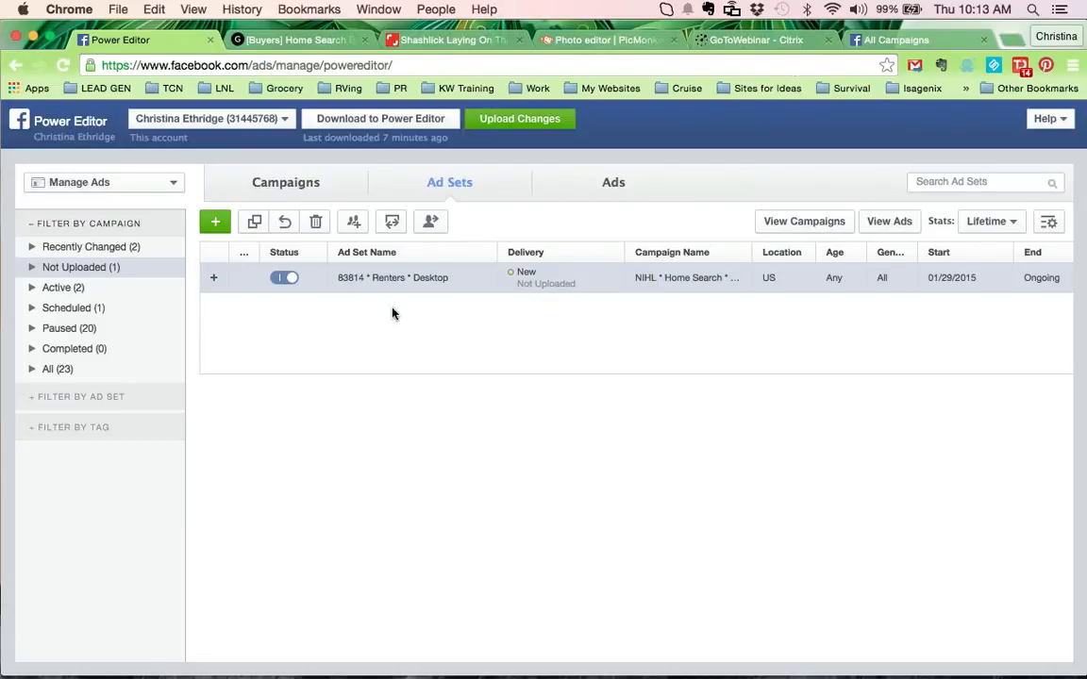
{"action": "left_click", "coordinate": [286, 278]}
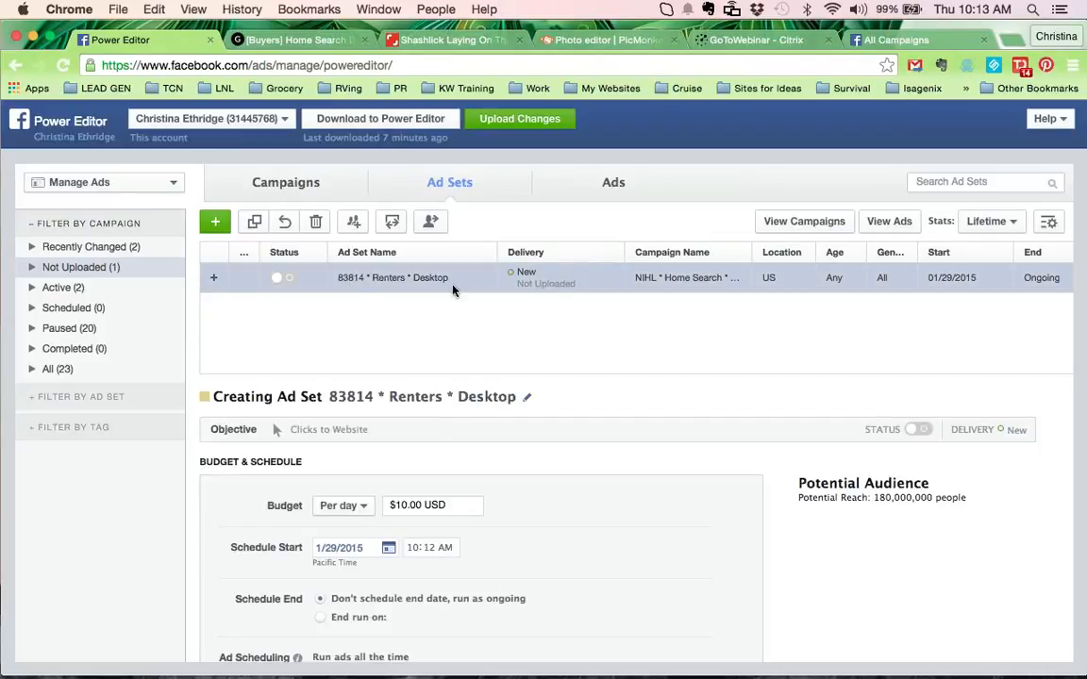
{"action": "left_click_drag", "start_coordinate": [407, 374], "coordinate": [408, 297]}
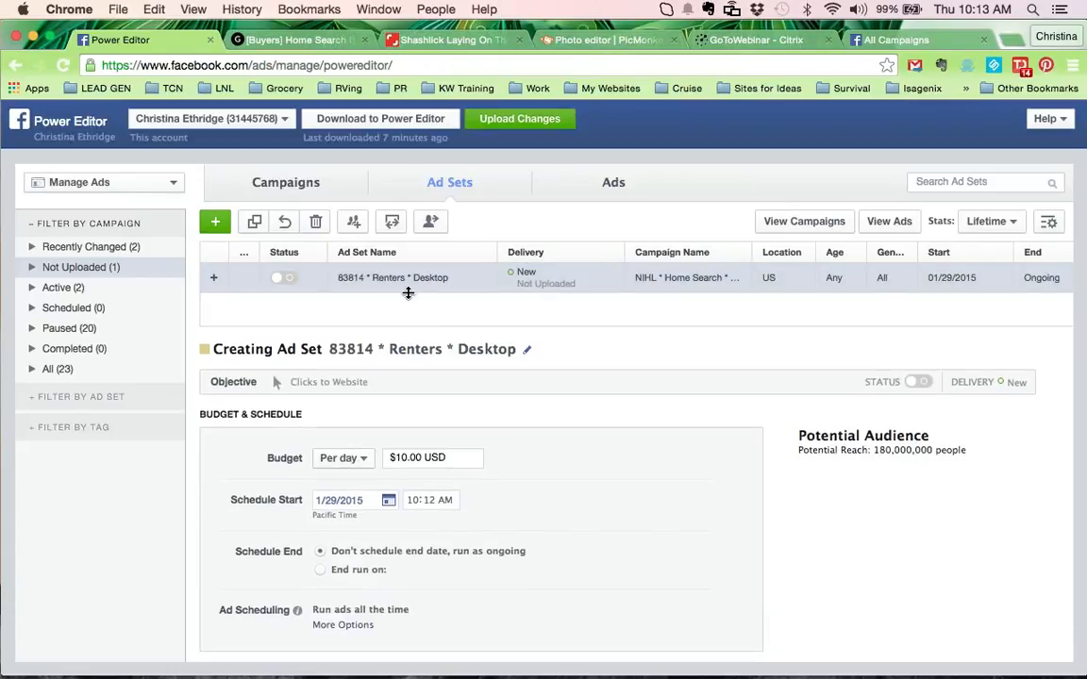
Compare the ad set's budget, schedule and audience settings with the ad set instructions in the Preview guide
{"action": "scroll", "coordinate": [566, 438], "scroll_direction": "down", "scroll_amount": 3}
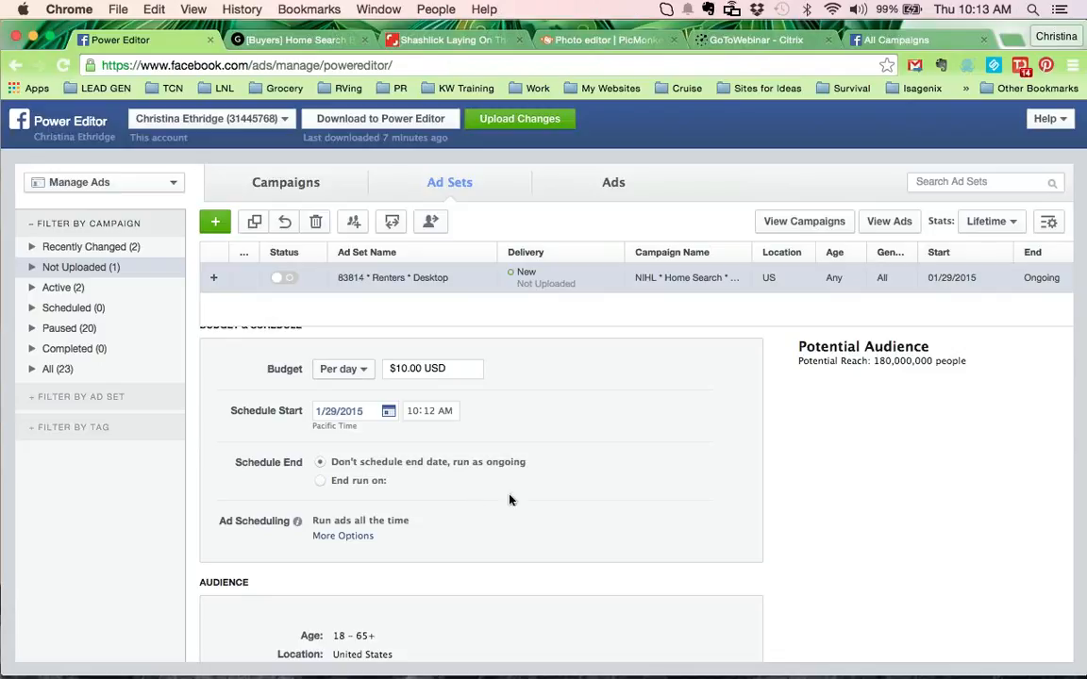
{"action": "scroll", "coordinate": [547, 517], "scroll_direction": "down", "scroll_amount": 3}
{"action": "scroll", "coordinate": [545, 518], "scroll_direction": "up", "scroll_amount": 3}
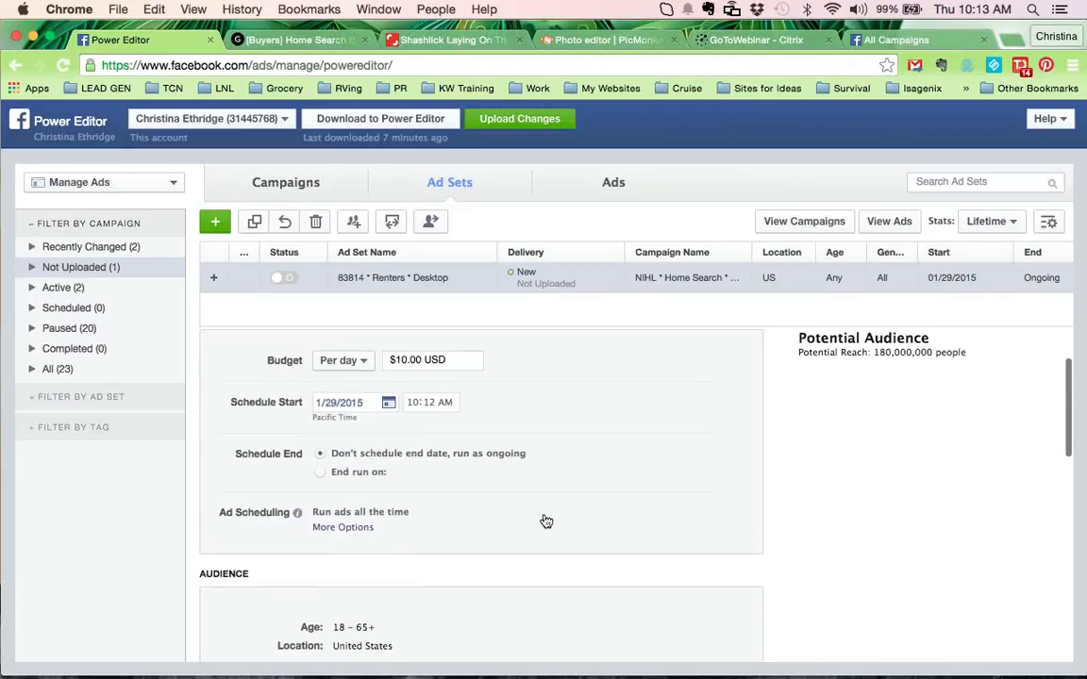
{"action": "key", "text": "super+Tab"}
{"action": "key", "text": "super+Tab"}
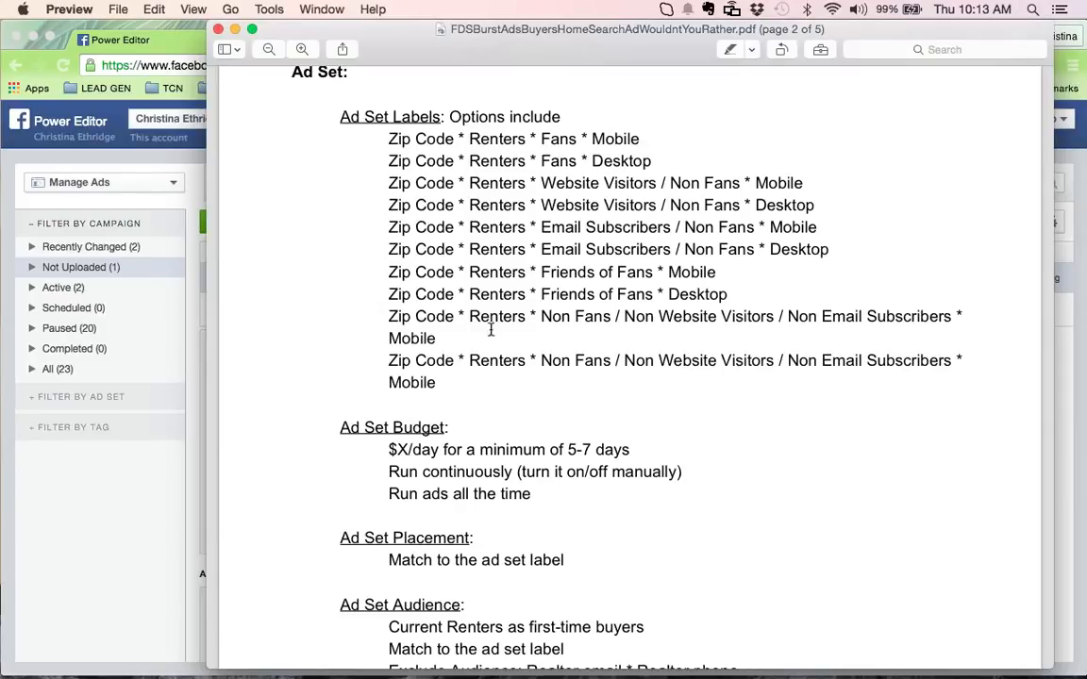
{"action": "scroll", "coordinate": [527, 323], "scroll_direction": "down", "scroll_amount": 5}
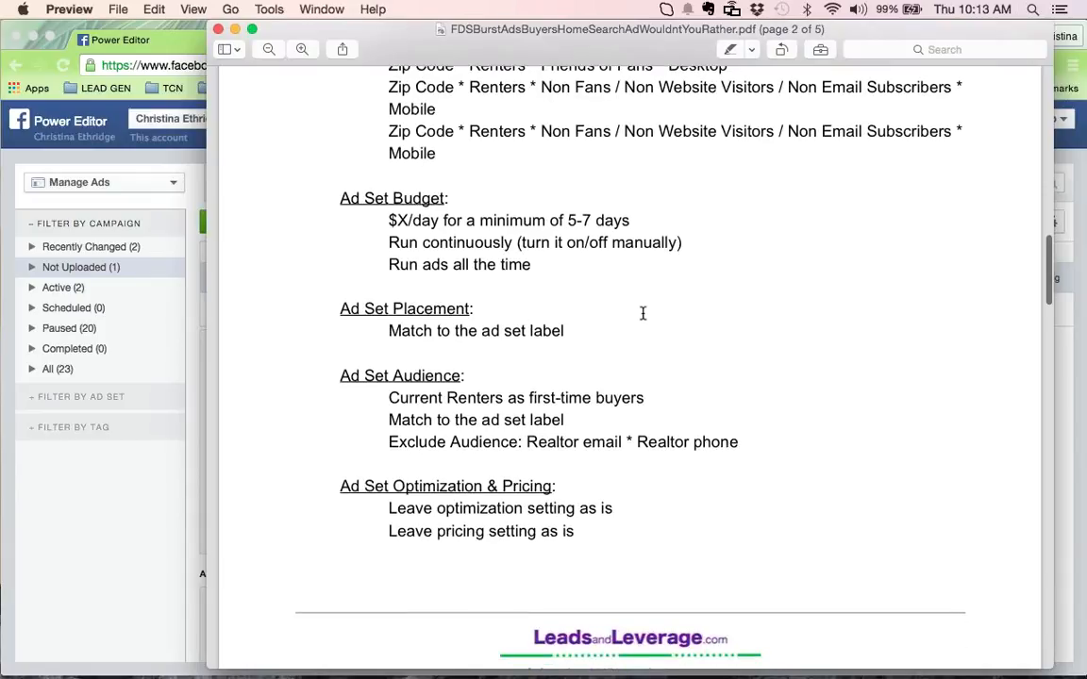
{"action": "key", "text": "super+Tab"}
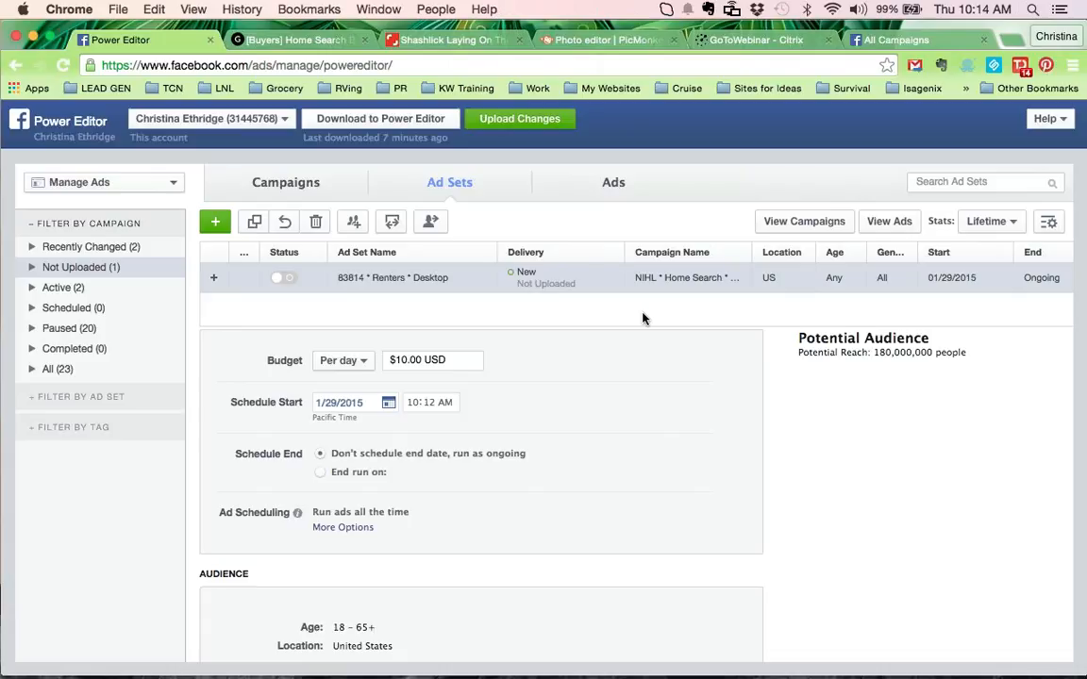
{"action": "left_click", "coordinate": [511, 287]}
{"action": "scroll", "coordinate": [543, 437], "scroll_direction": "down", "scroll_amount": 1}
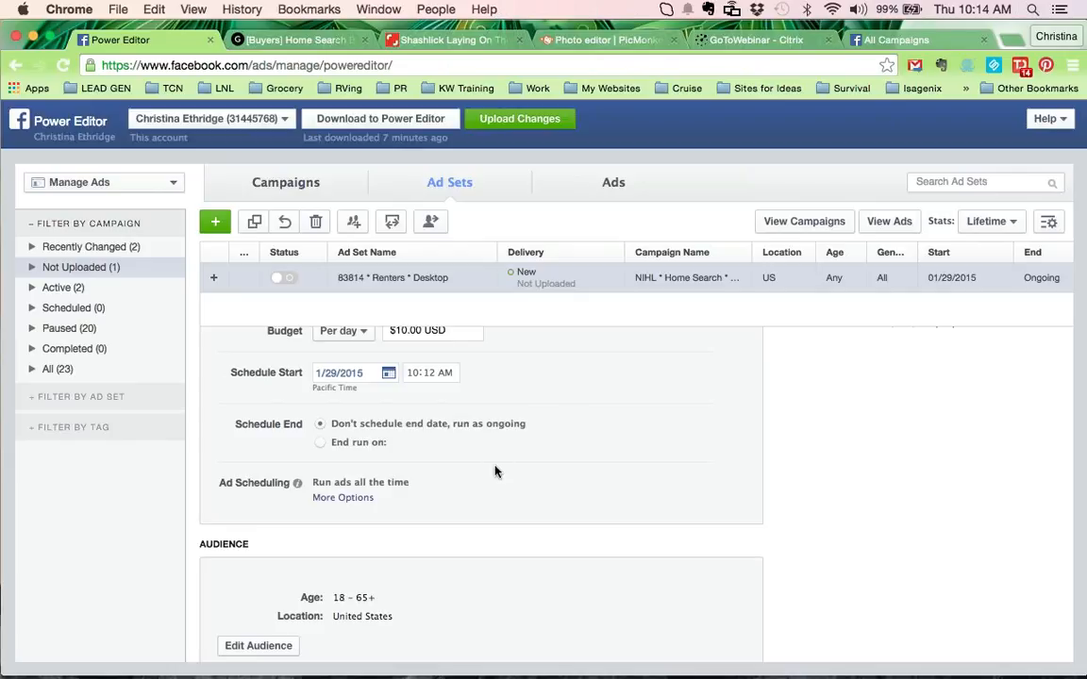
{"action": "scroll", "coordinate": [476, 463], "scroll_direction": "down", "scroll_amount": 1}
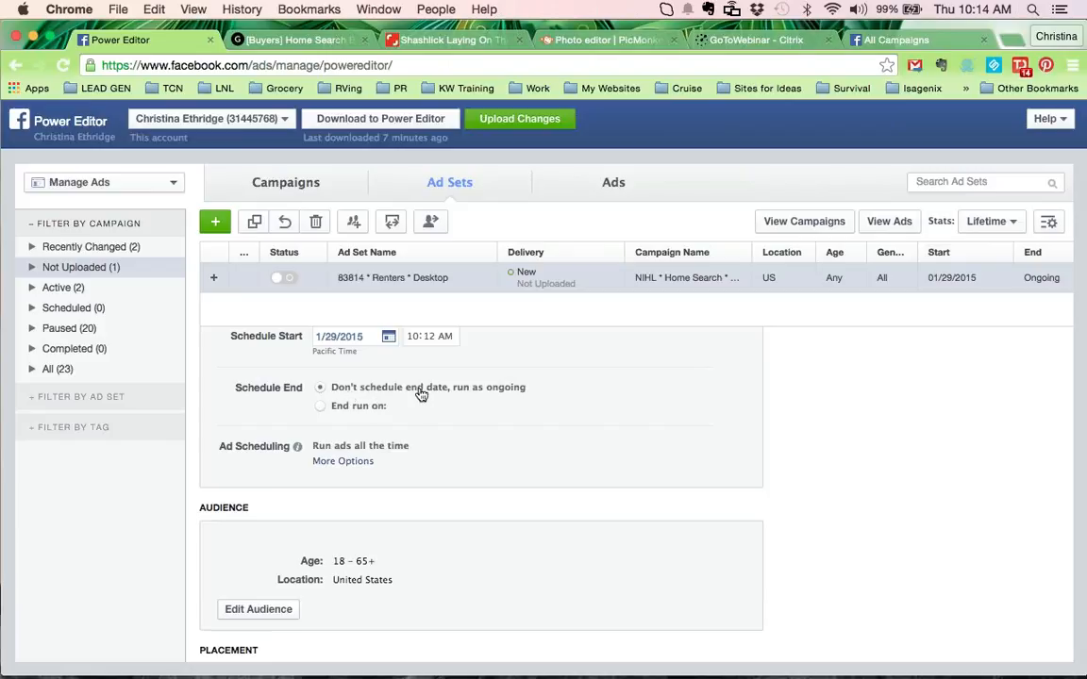
Open the ad set's audience for editing and check the ad set label options in the Preview guide
{"action": "scroll", "coordinate": [519, 468], "scroll_direction": "down", "scroll_amount": 2}
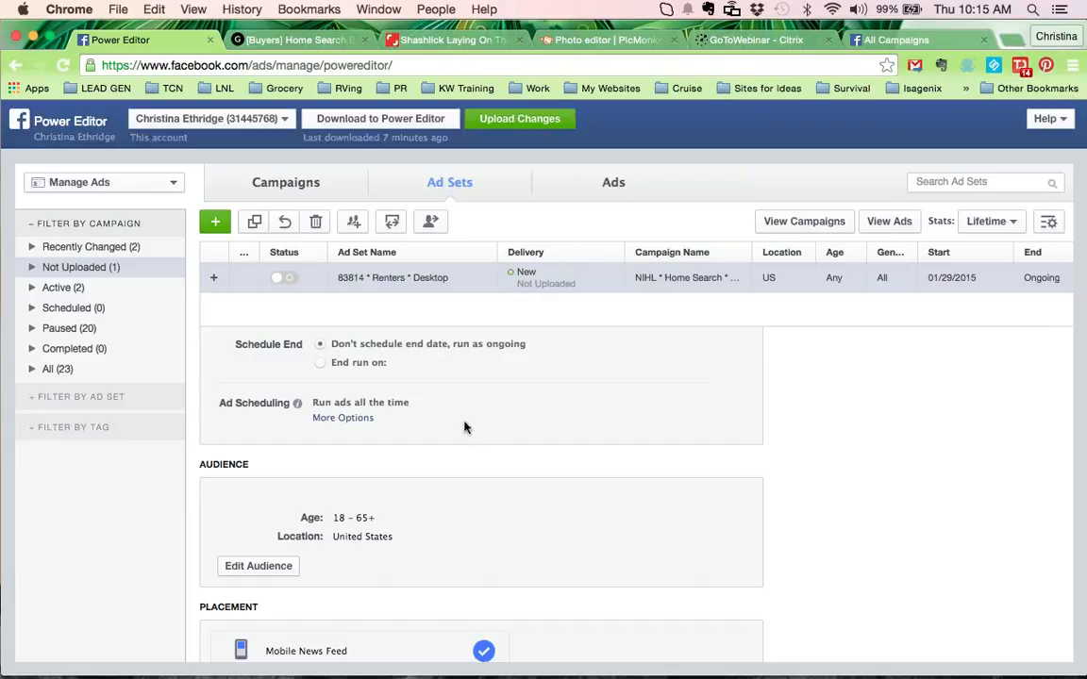
{"action": "scroll", "coordinate": [599, 456], "scroll_direction": "down", "scroll_amount": 2}
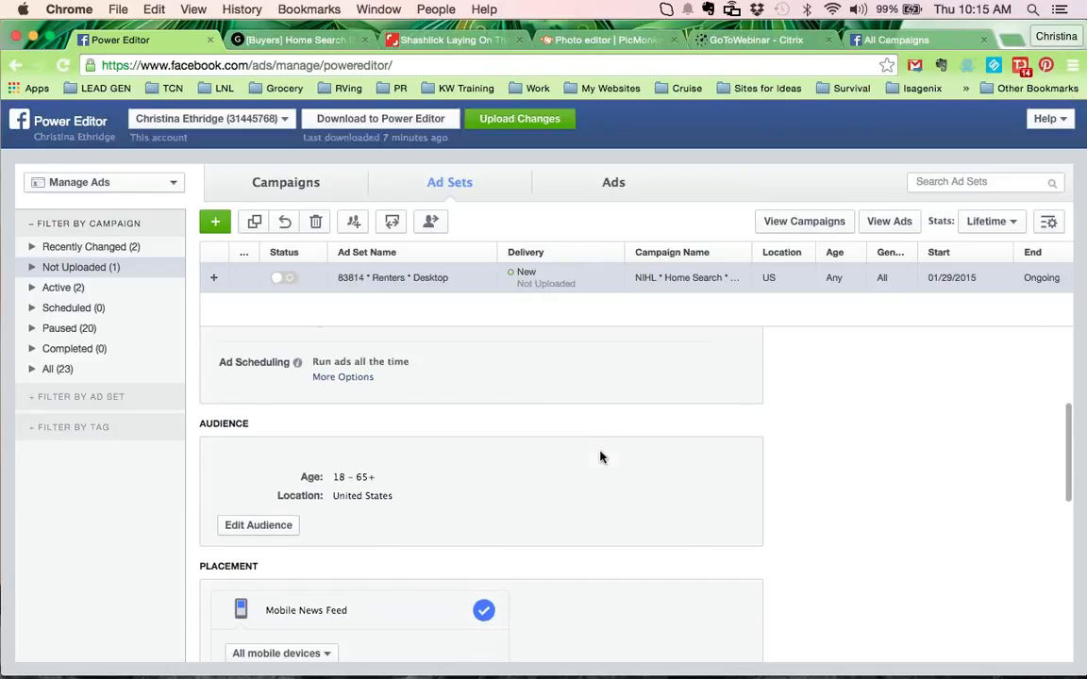
{"action": "scroll", "coordinate": [599, 457], "scroll_direction": "down", "scroll_amount": 3}
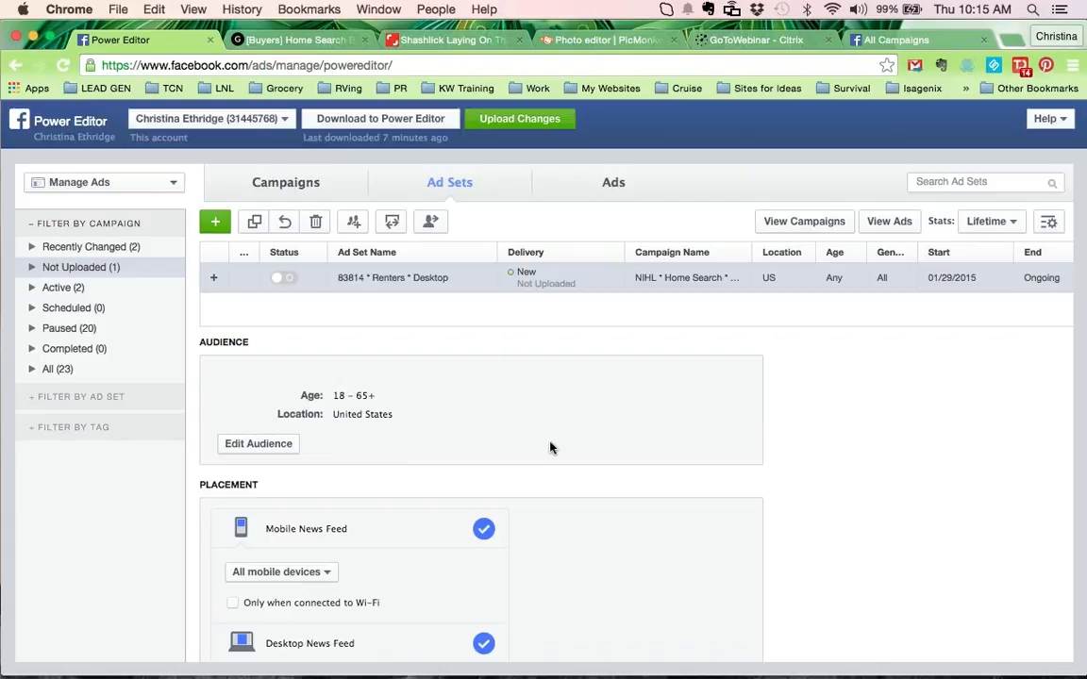
{"action": "left_click", "coordinate": [256, 444]}
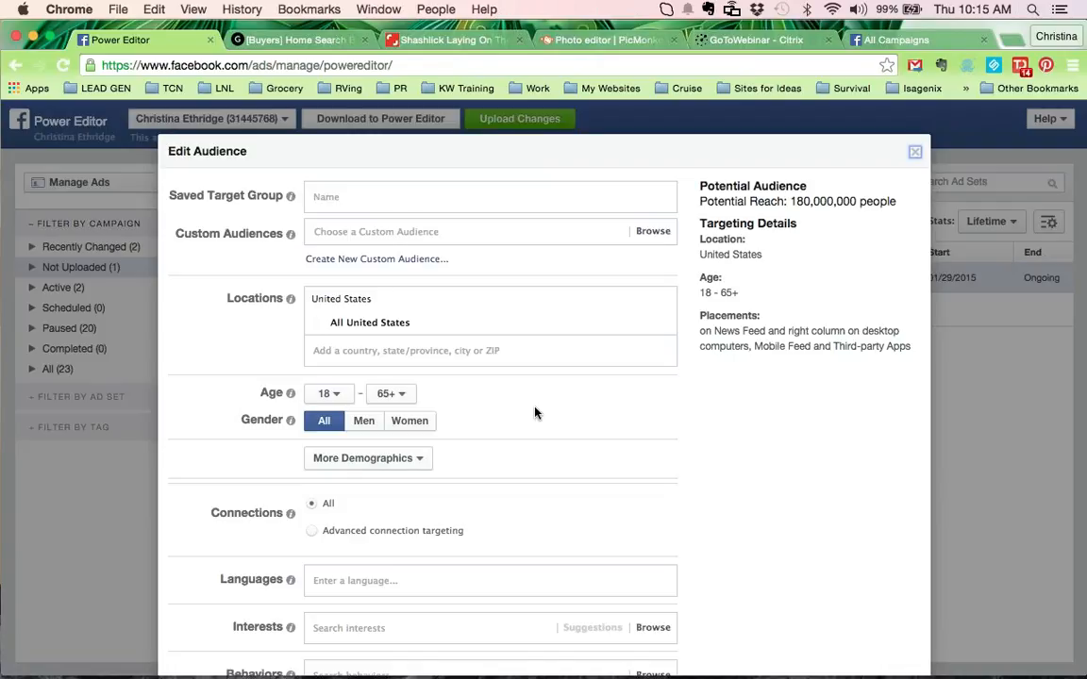
{"action": "key", "text": "super+Tab"}
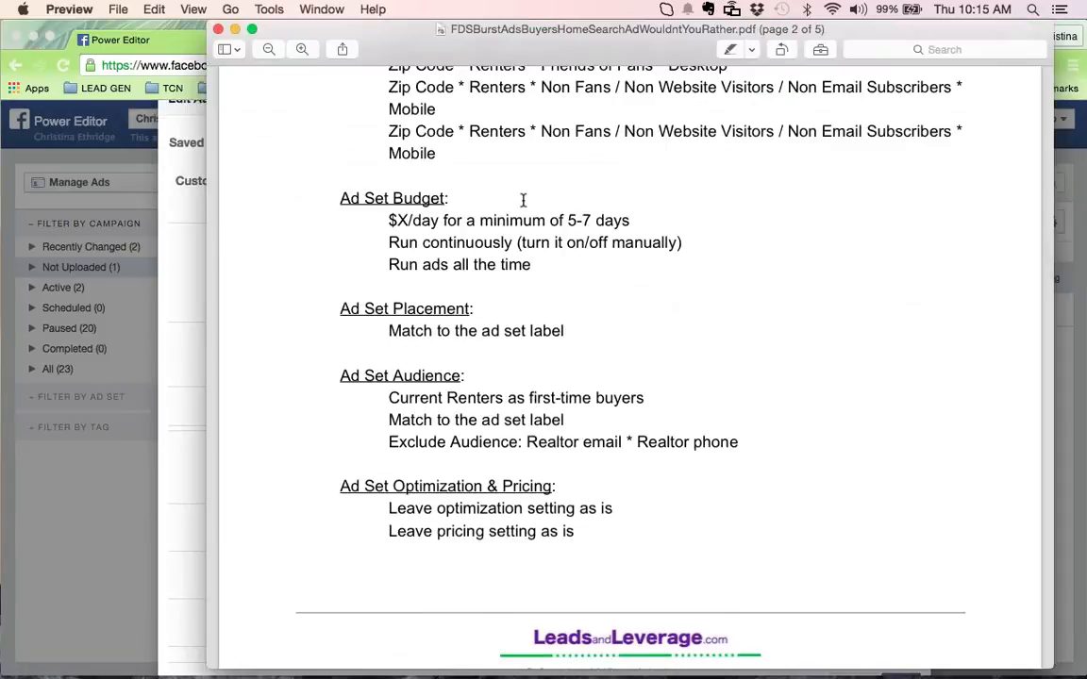
{"action": "scroll", "coordinate": [518, 200], "scroll_direction": "up", "scroll_amount": 5}
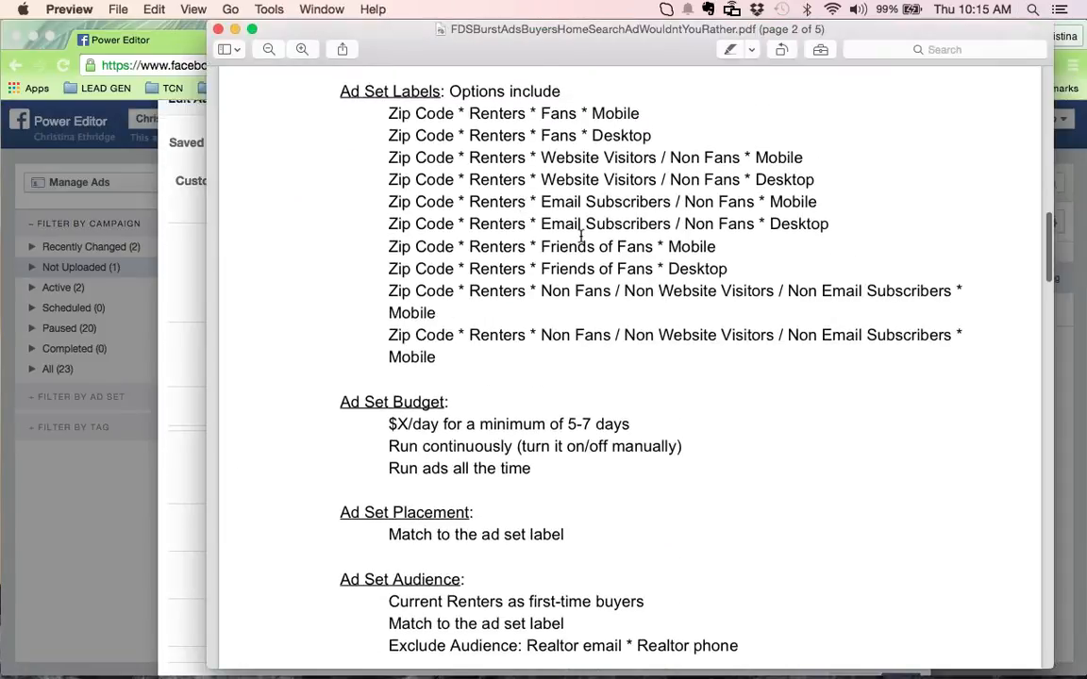
{"action": "key", "text": "super+Tab"}
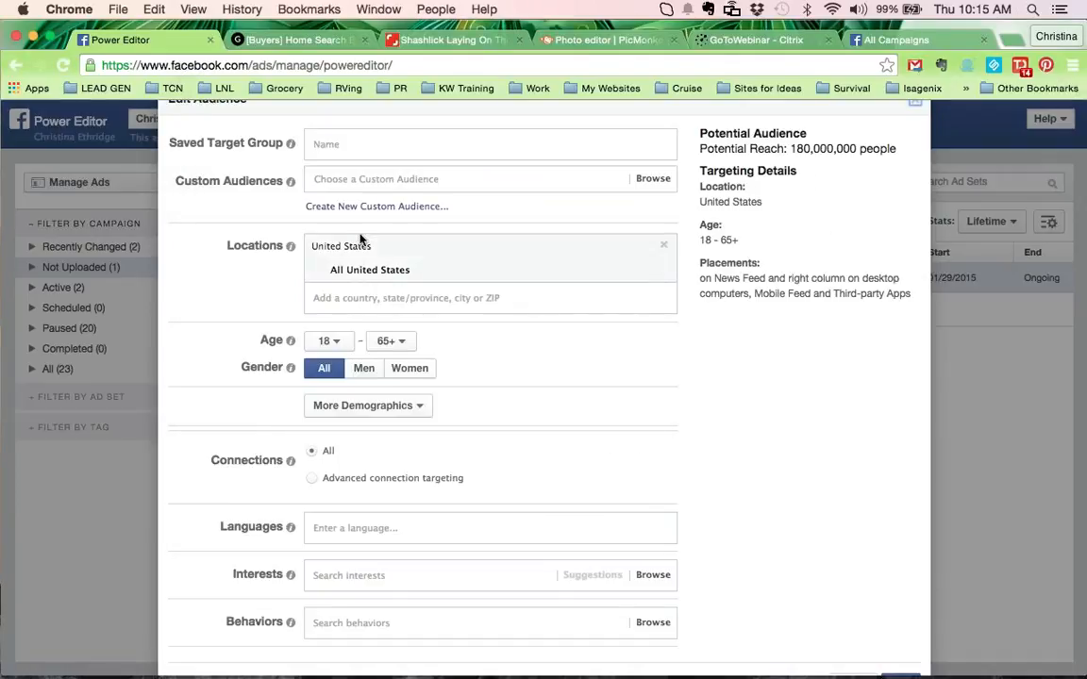
Set the audience location to ZIP code 83814, Huetter, Idaho, United States
{"action": "left_click", "coordinate": [338, 297]}
{"action": "type", "text": "83"}
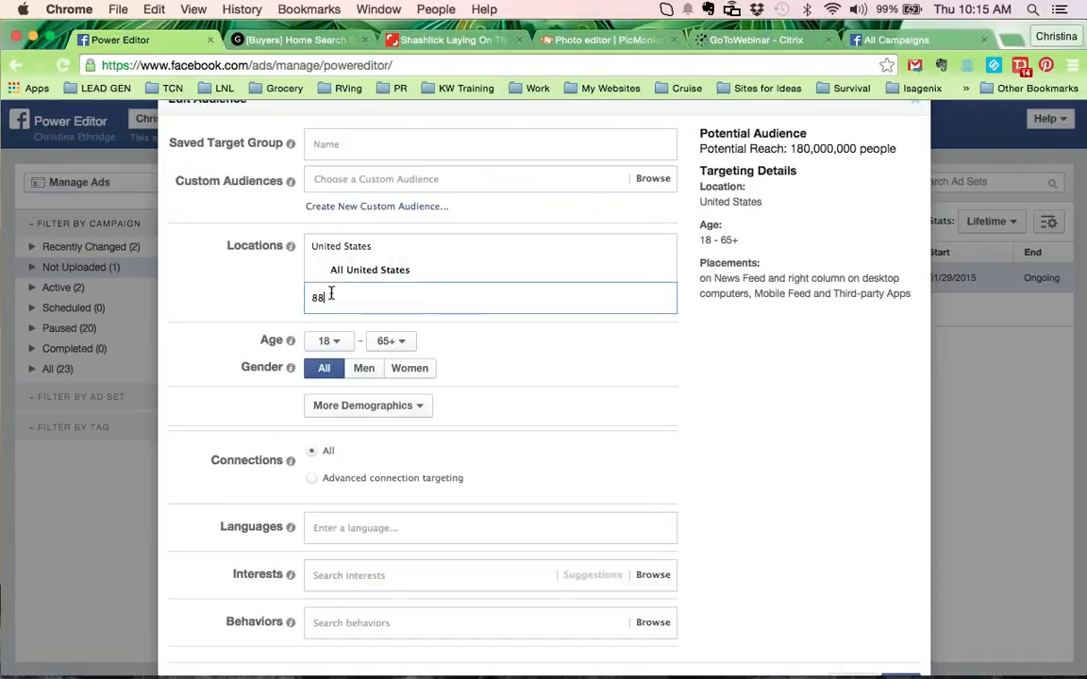
{"action": "type", "text": "814"}
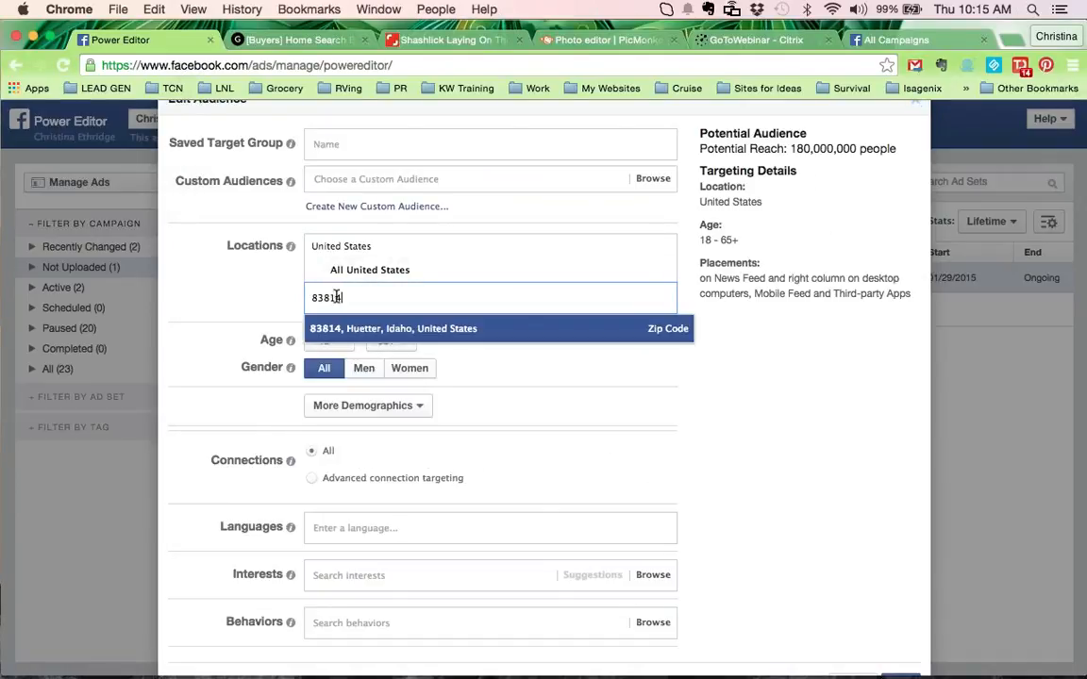
{"action": "left_click", "coordinate": [354, 330]}
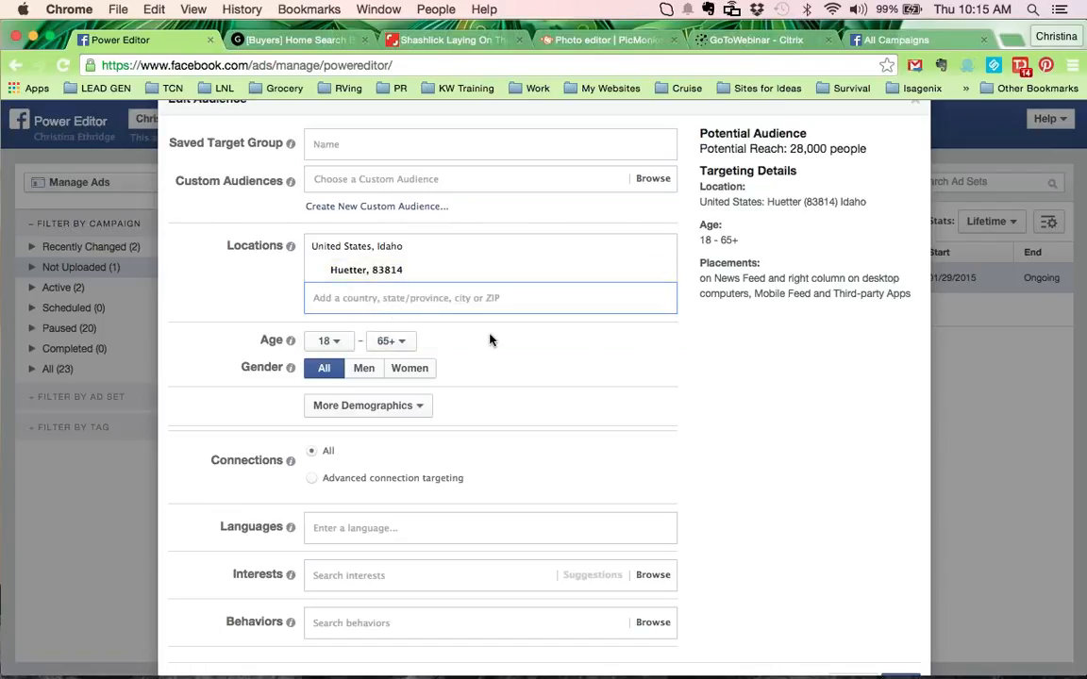
Add the Home Ownership demographic to the audience and choose Renters
{"action": "scroll", "coordinate": [489, 340], "scroll_direction": "down", "scroll_amount": 1}
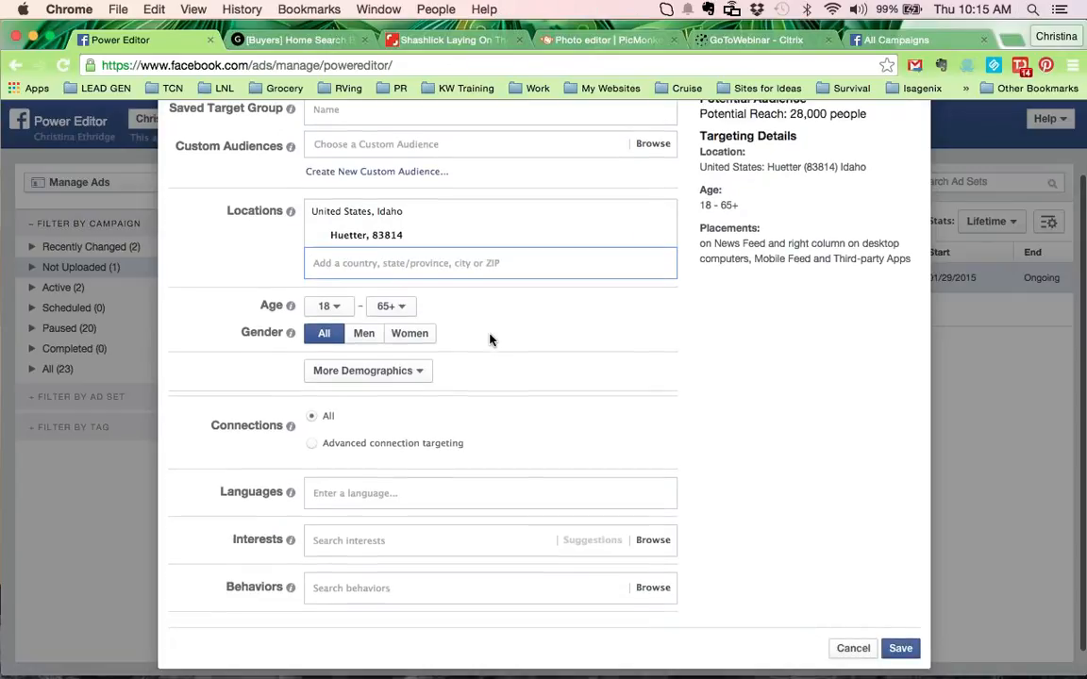
{"action": "left_click", "coordinate": [411, 374]}
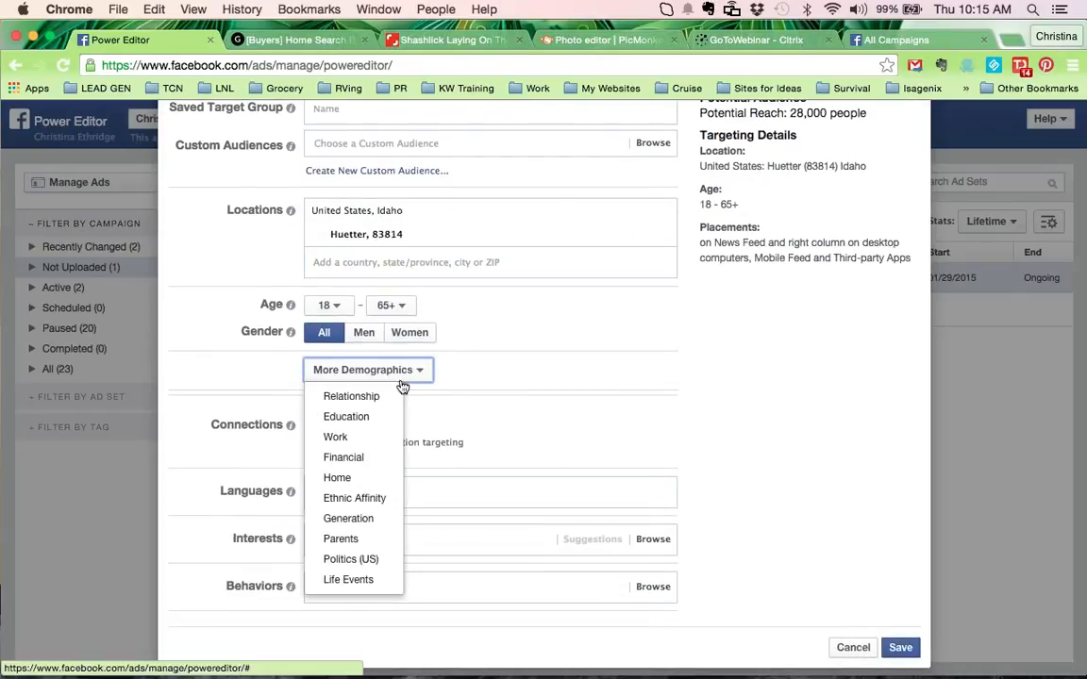
{"action": "mouse_move", "coordinate": [373, 477]}
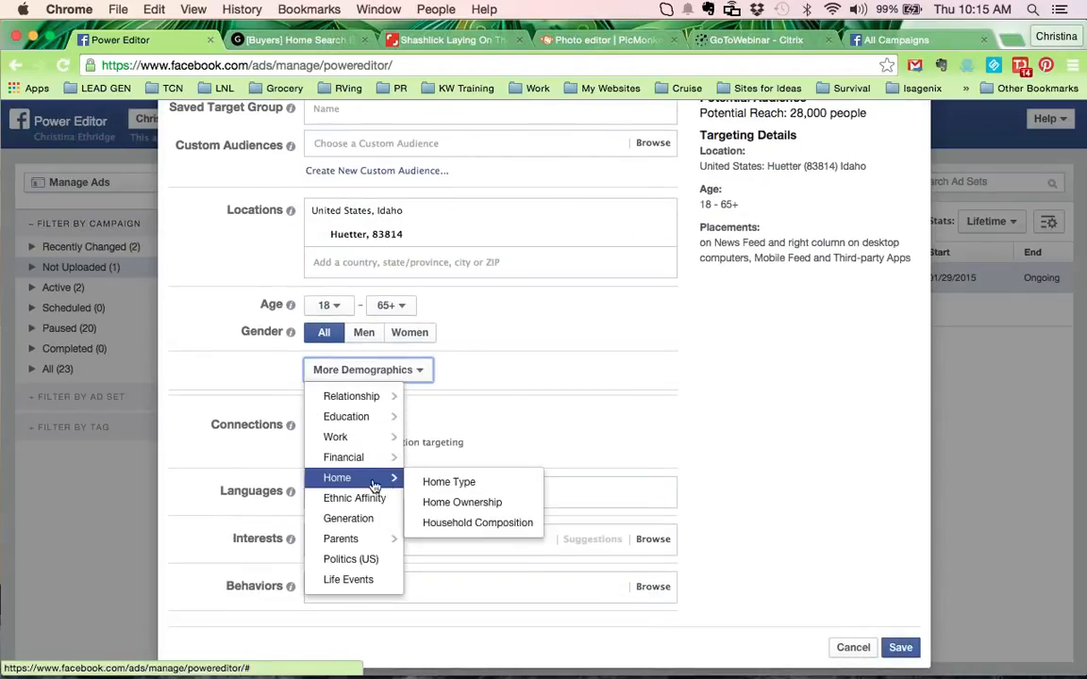
{"action": "left_click", "coordinate": [464, 503]}
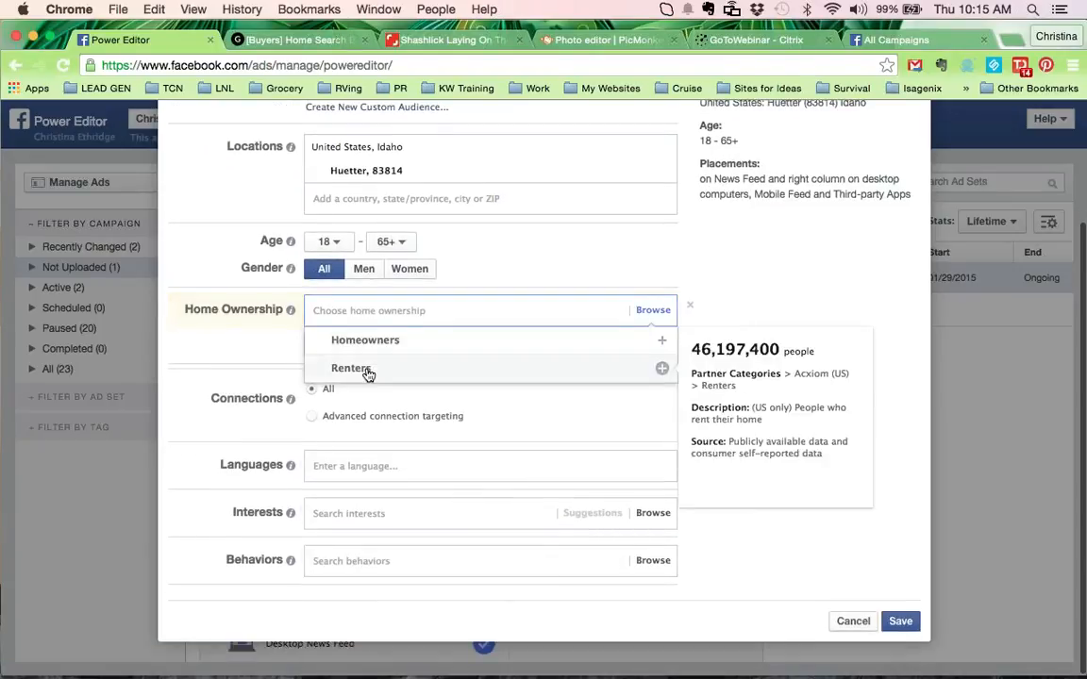
{"action": "left_click", "coordinate": [369, 370]}
{"action": "left_click", "coordinate": [693, 350]}
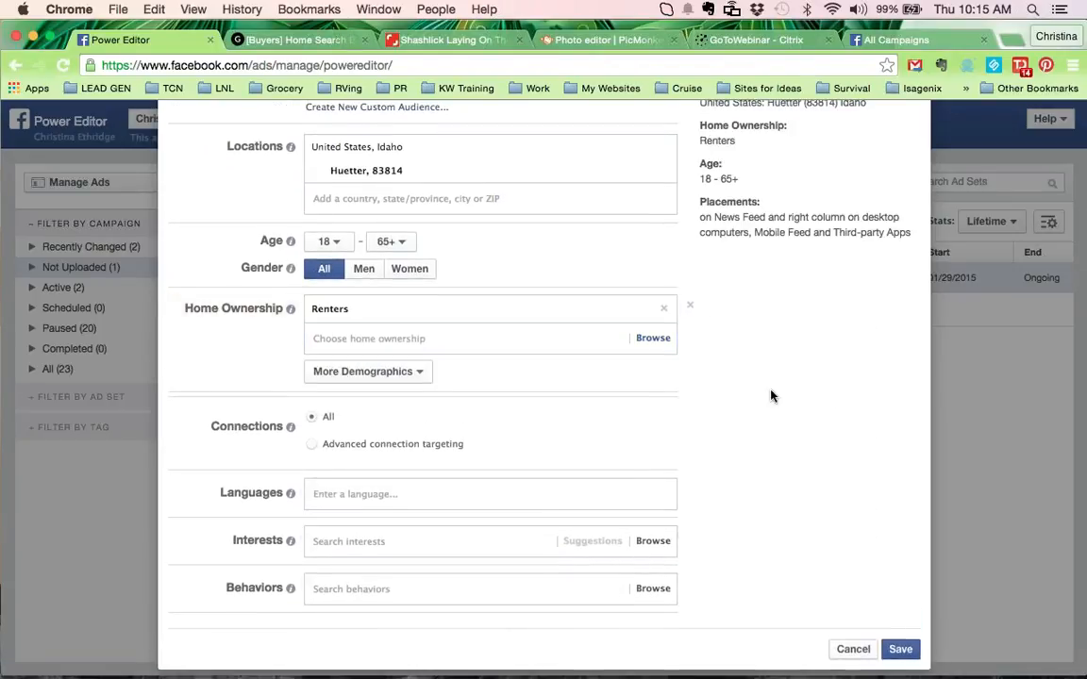
Review the audience's potential reach, targeting details and remaining targeting fields, and save the audience
{"action": "scroll", "coordinate": [736, 378], "scroll_direction": "up", "scroll_amount": 3}
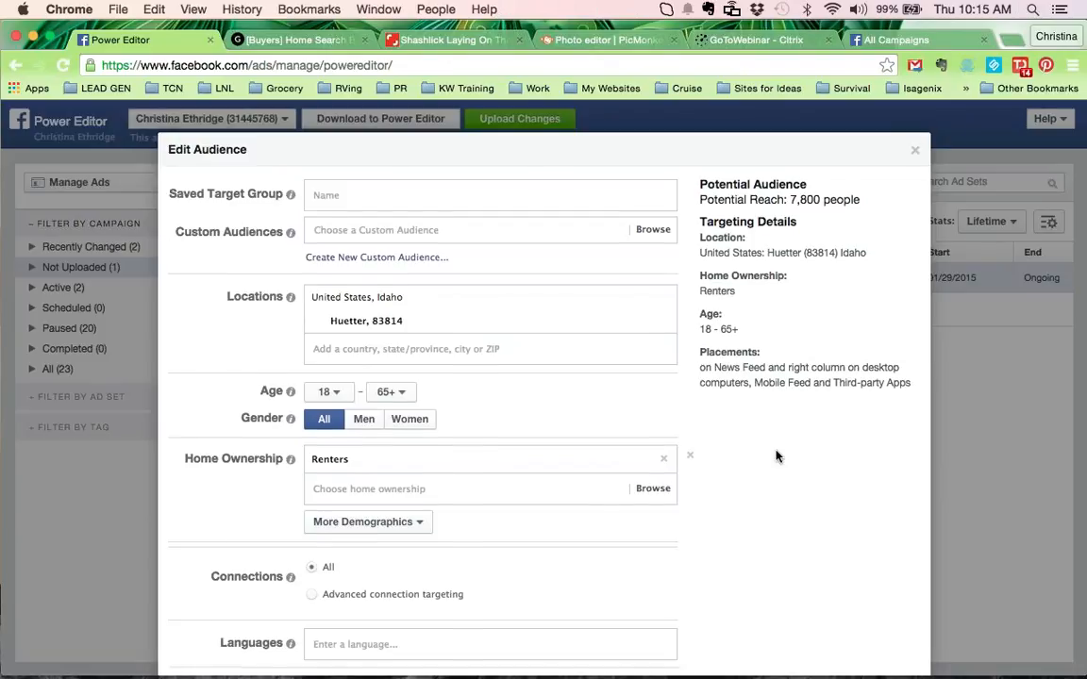
{"action": "scroll", "coordinate": [779, 451], "scroll_direction": "down", "scroll_amount": 3}
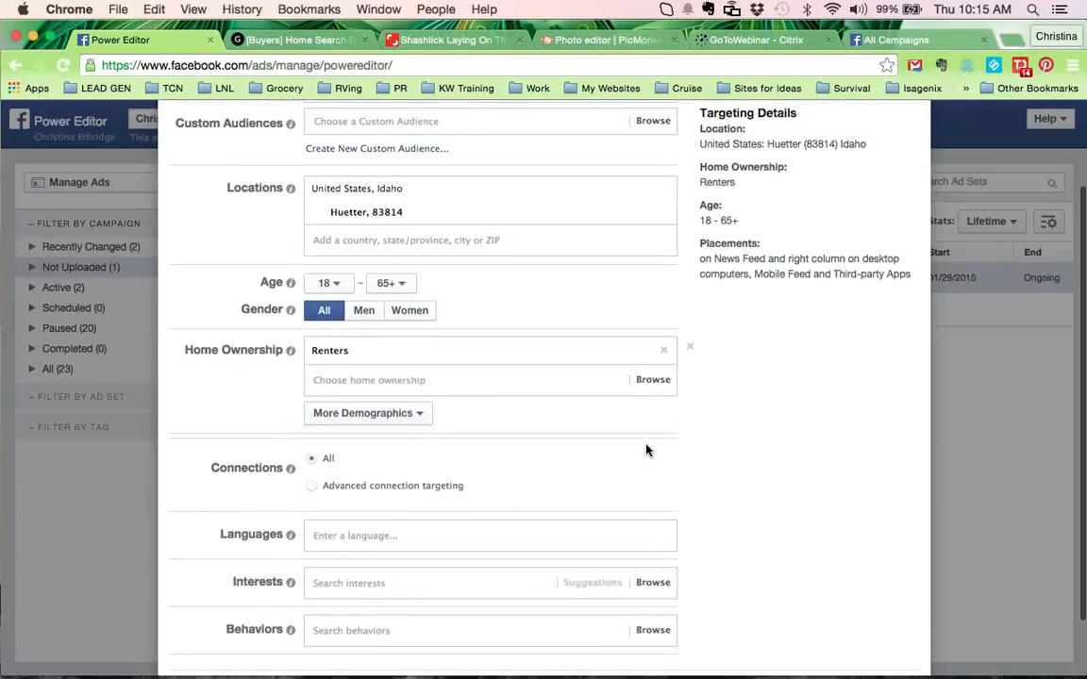
{"action": "scroll", "coordinate": [645, 449], "scroll_direction": "down", "scroll_amount": 2}
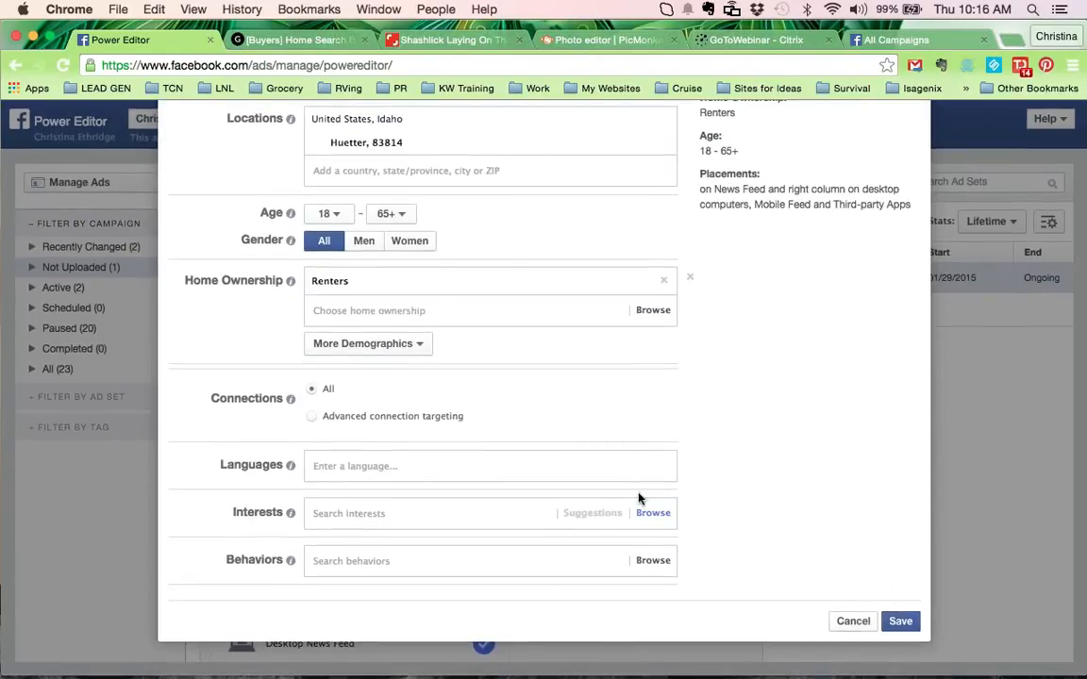
{"action": "scroll", "coordinate": [788, 422], "scroll_direction": "up", "scroll_amount": 3}
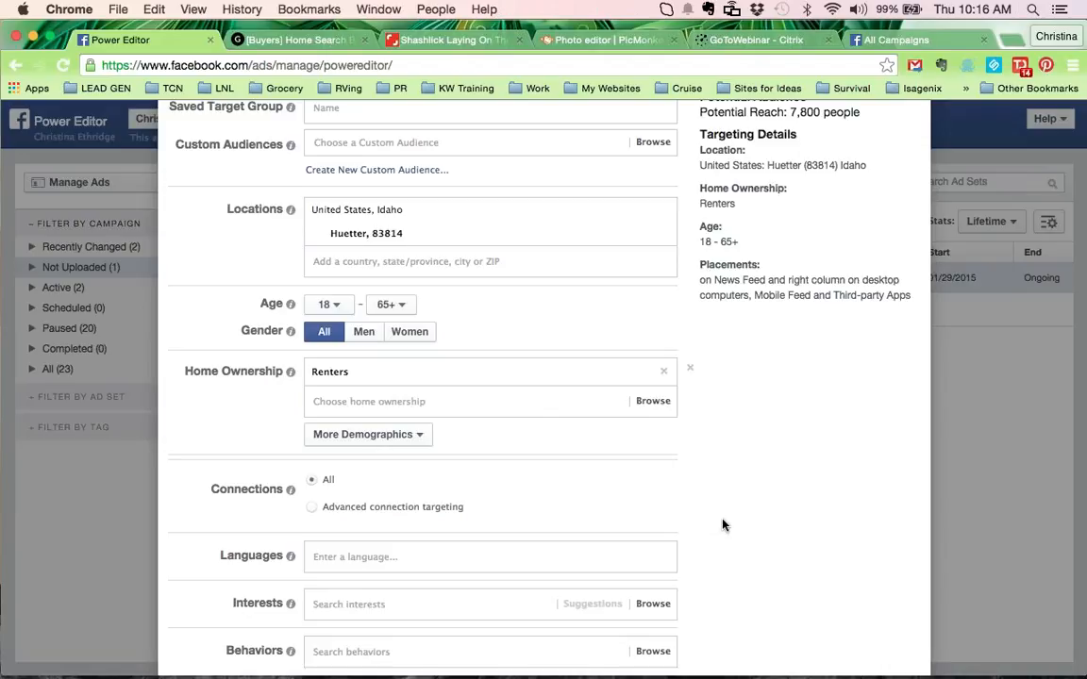
{"action": "scroll", "coordinate": [723, 524], "scroll_direction": "down", "scroll_amount": 1}
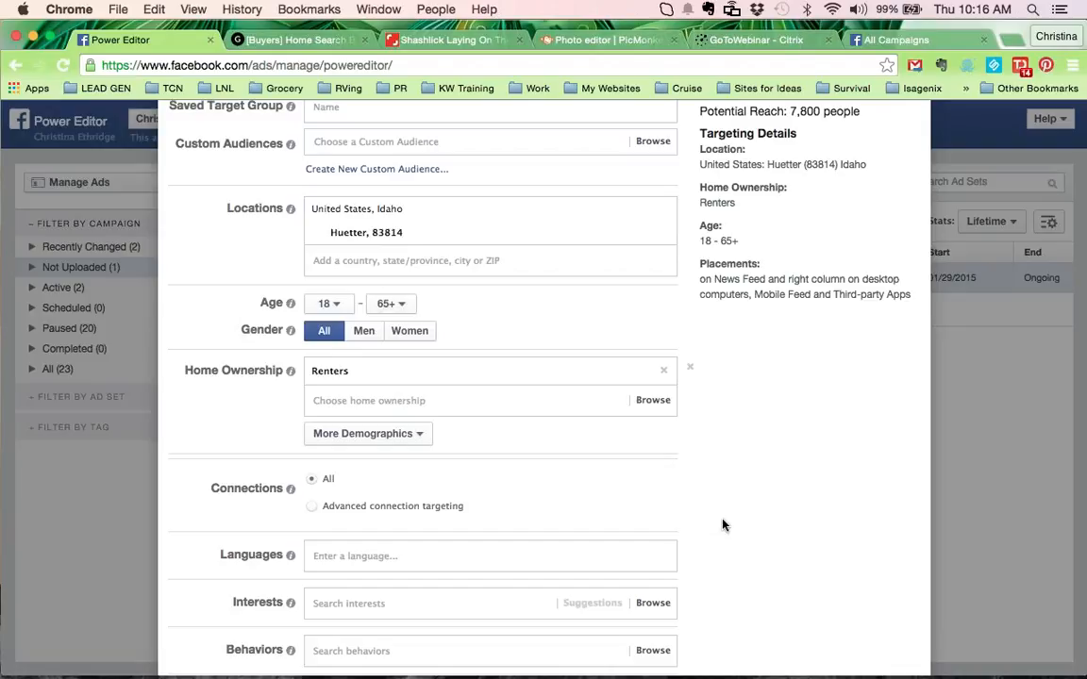
{"action": "scroll", "coordinate": [723, 524], "scroll_direction": "down", "scroll_amount": 3}
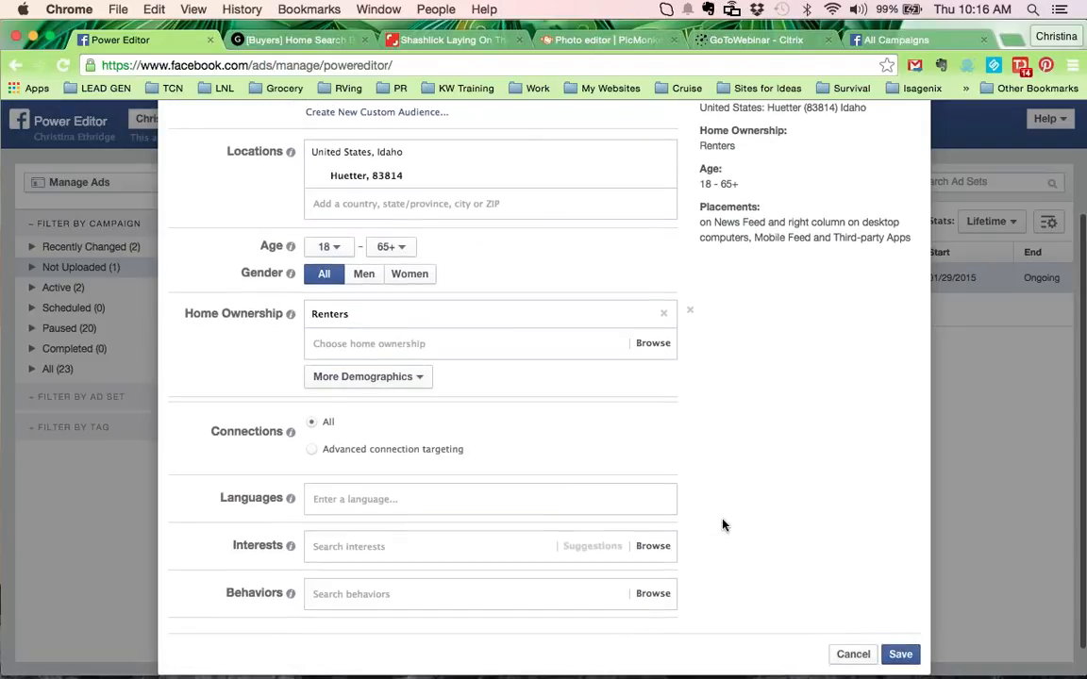
{"action": "scroll", "coordinate": [725, 532], "scroll_direction": "down", "scroll_amount": 2}
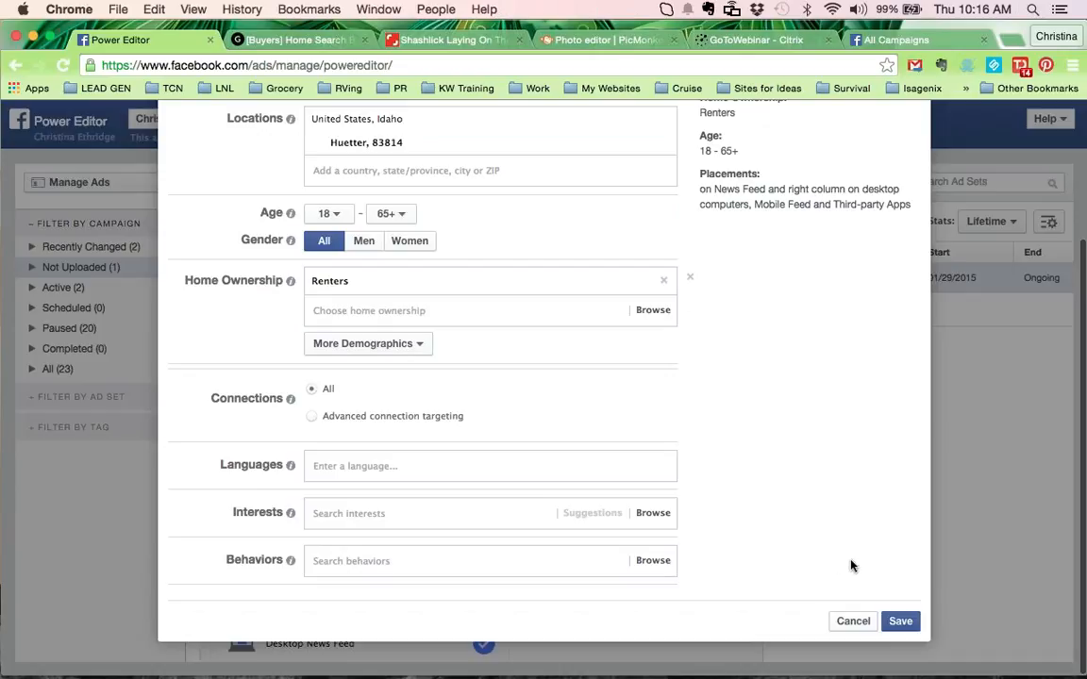
{"action": "scroll", "coordinate": [812, 516], "scroll_direction": "up", "scroll_amount": 1}
{"action": "scroll", "coordinate": [811, 514], "scroll_direction": "up", "scroll_amount": 5}
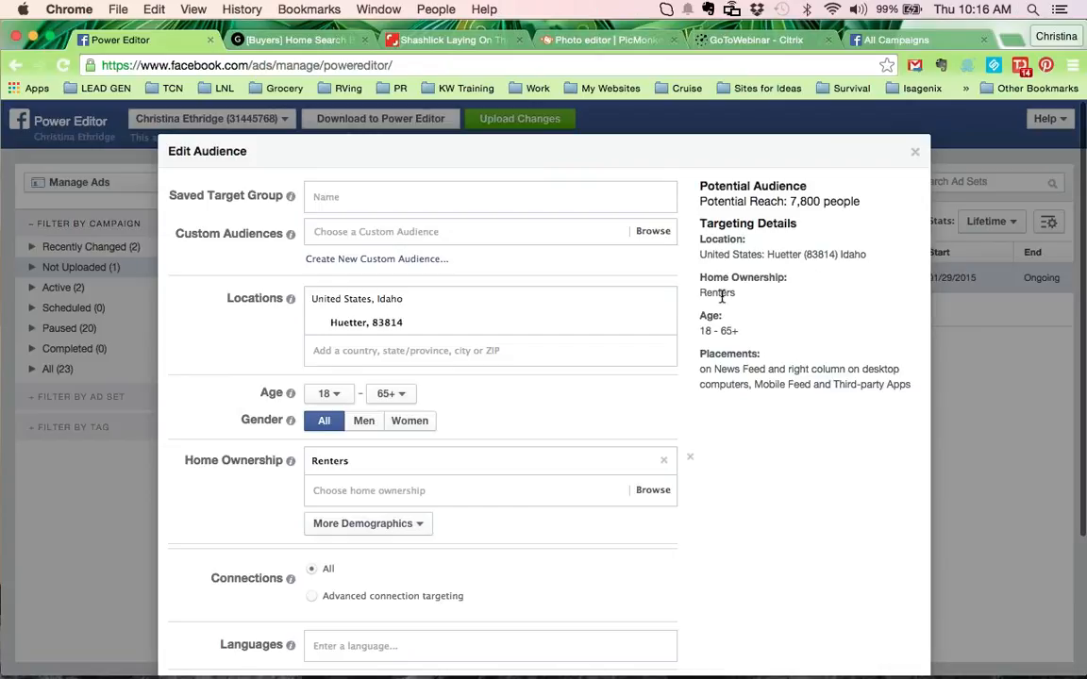
{"action": "scroll", "coordinate": [753, 302], "scroll_direction": "down", "scroll_amount": 3}
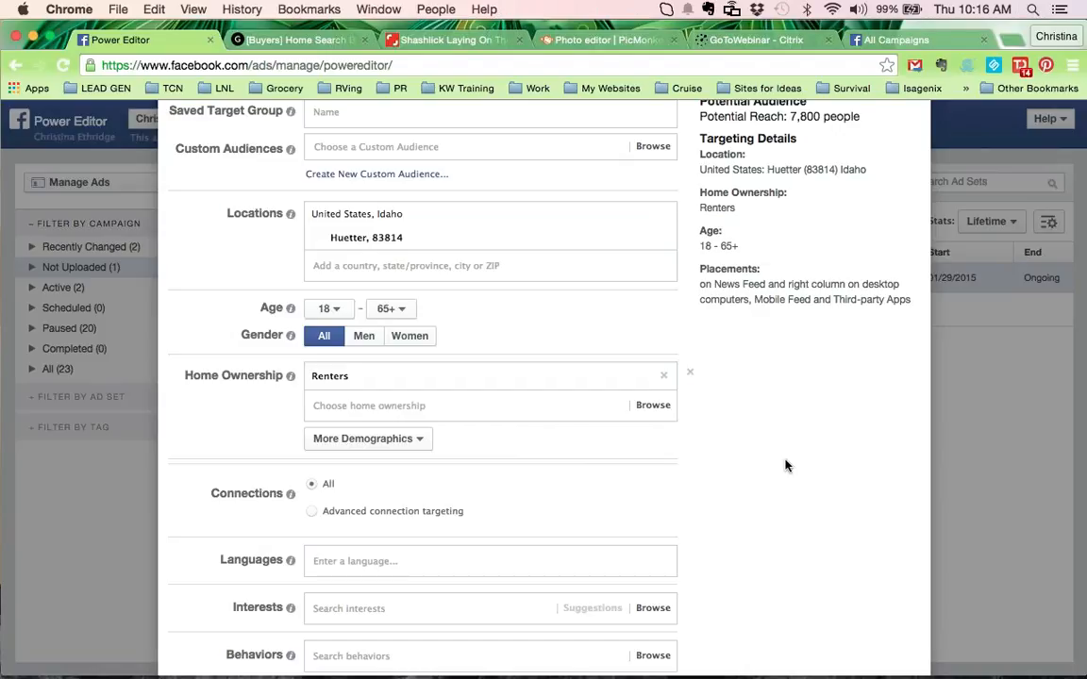
{"action": "scroll", "coordinate": [786, 465], "scroll_direction": "down", "scroll_amount": 3}
{"action": "scroll", "coordinate": [786, 465], "scroll_direction": "up", "scroll_amount": 4}
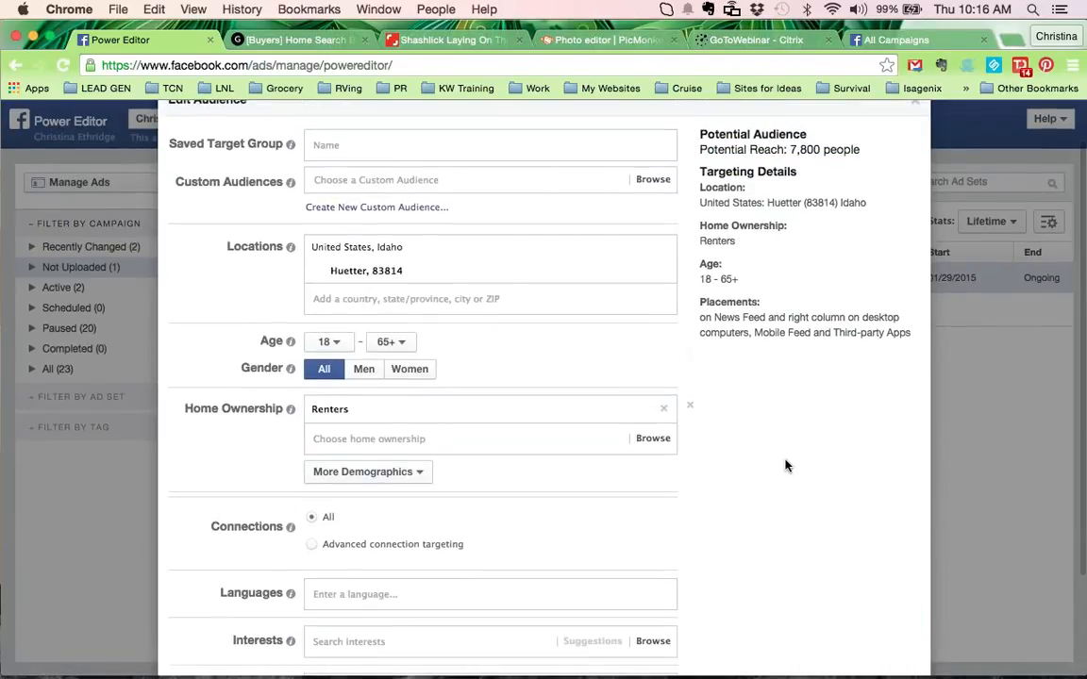
{"action": "scroll", "coordinate": [784, 463], "scroll_direction": "down", "scroll_amount": 4}
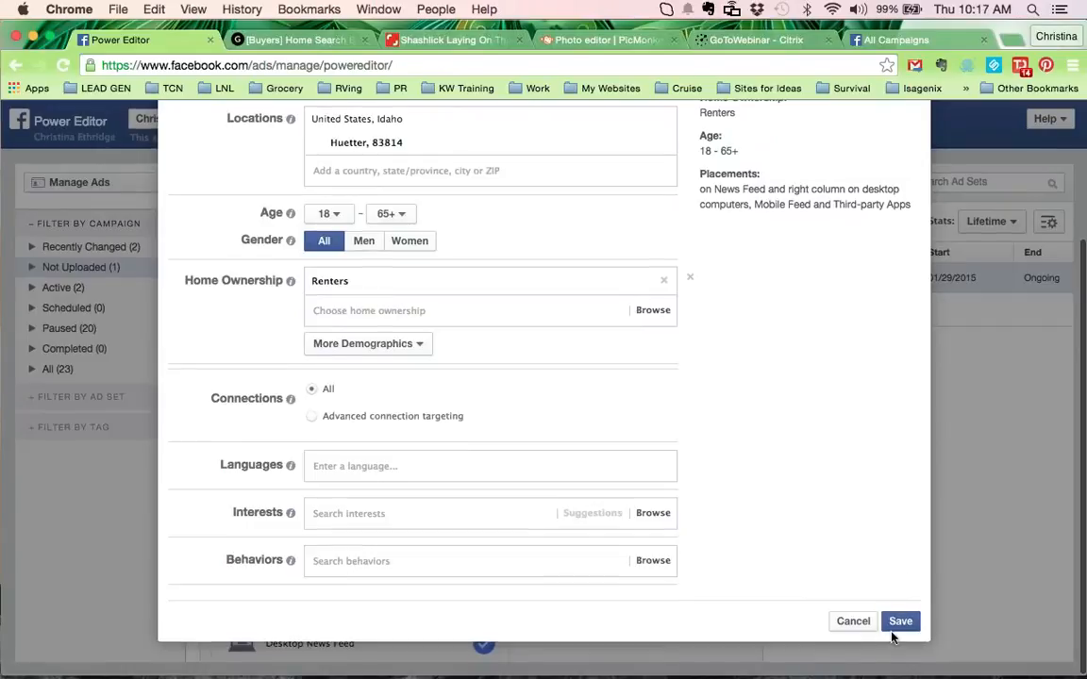
{"action": "left_click", "coordinate": [900, 622]}
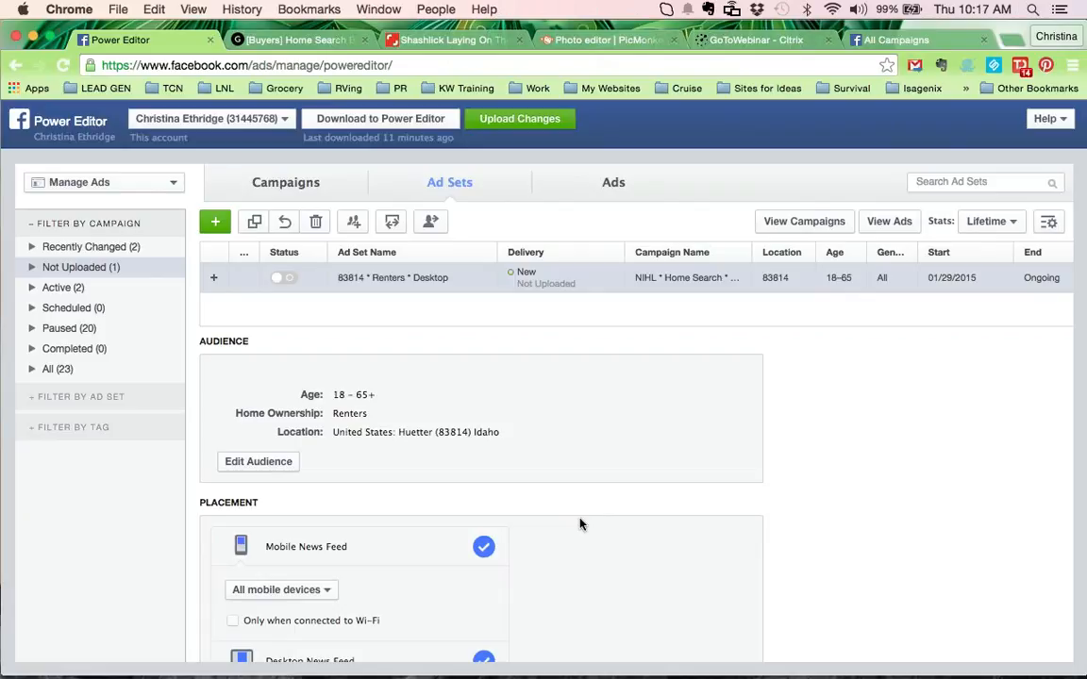
Limit the ad set's placement to Desktop News Feed, excluding Mobile News Feed, Desktop Right Column and Partner Mobile Apps
{"action": "scroll", "coordinate": [580, 525], "scroll_direction": "down", "scroll_amount": 5}
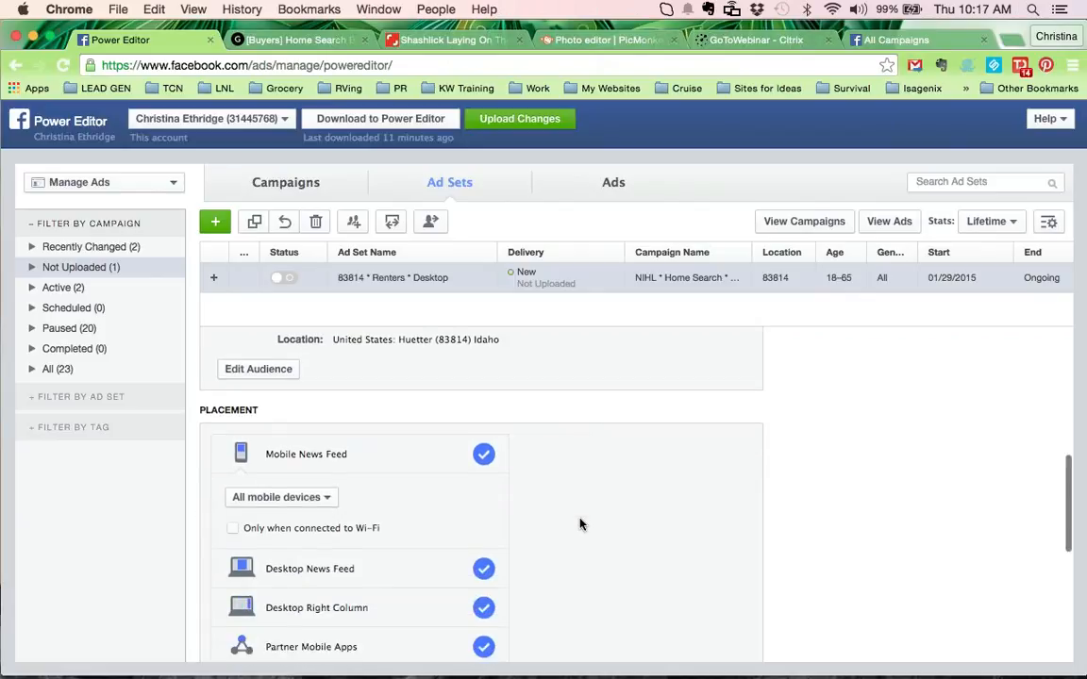
{"action": "left_click", "coordinate": [483, 406]}
{"action": "left_click", "coordinate": [482, 484]}
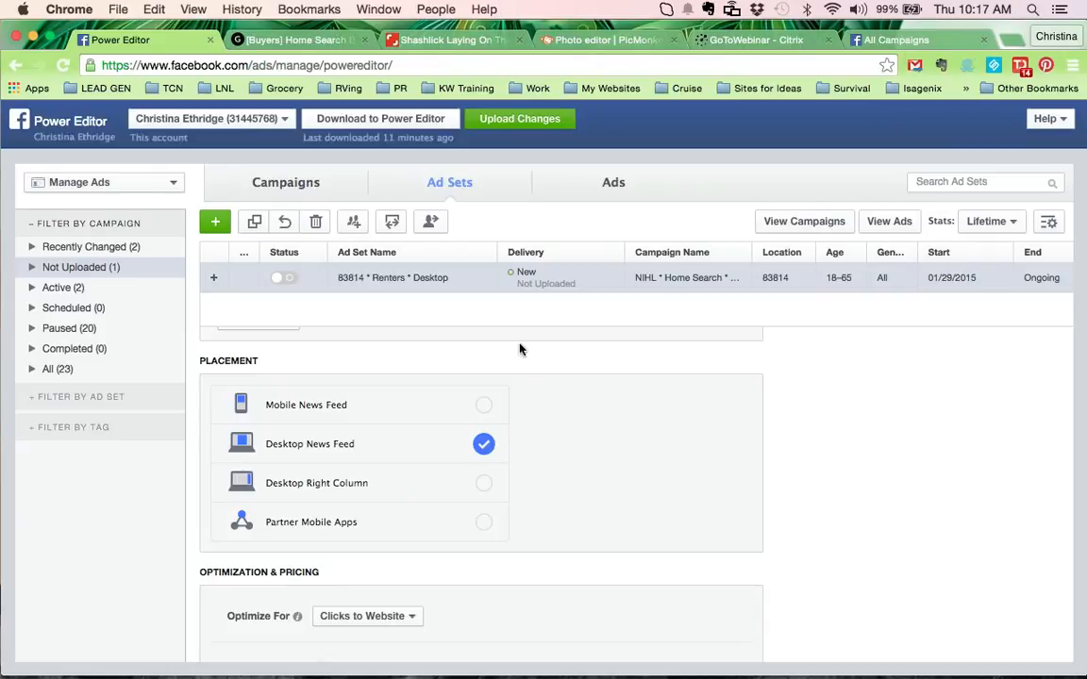
Examine the news feed and right-column ad positions on the Facebook home page, and return to Power Editor
{"action": "left_click", "coordinate": [883, 40]}
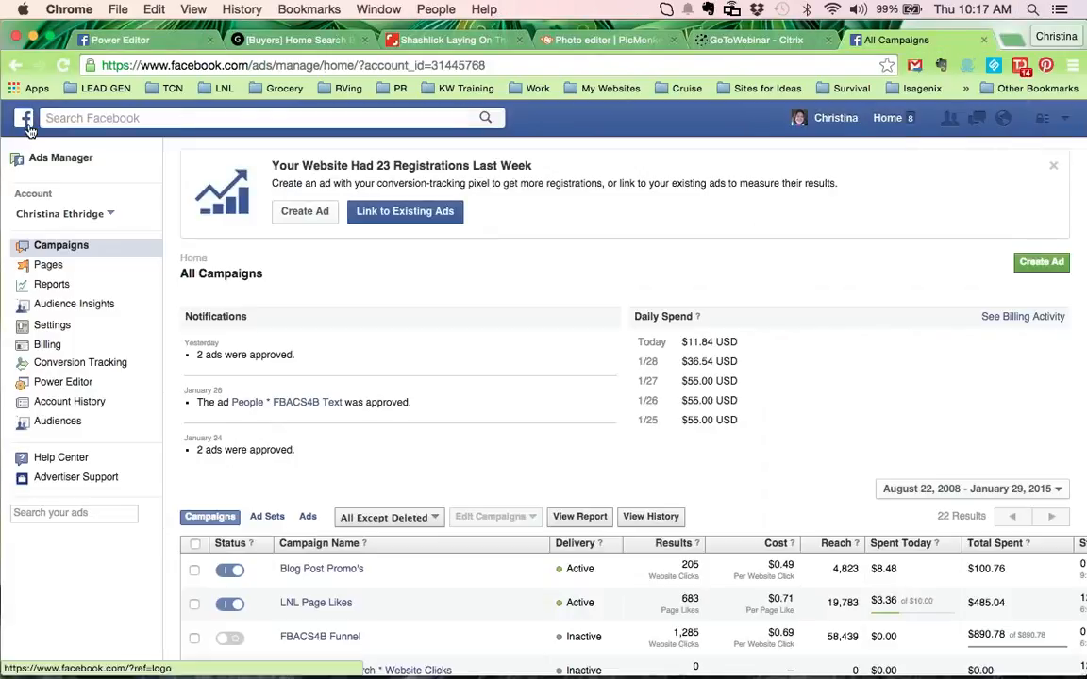
{"action": "left_click", "coordinate": [28, 124]}
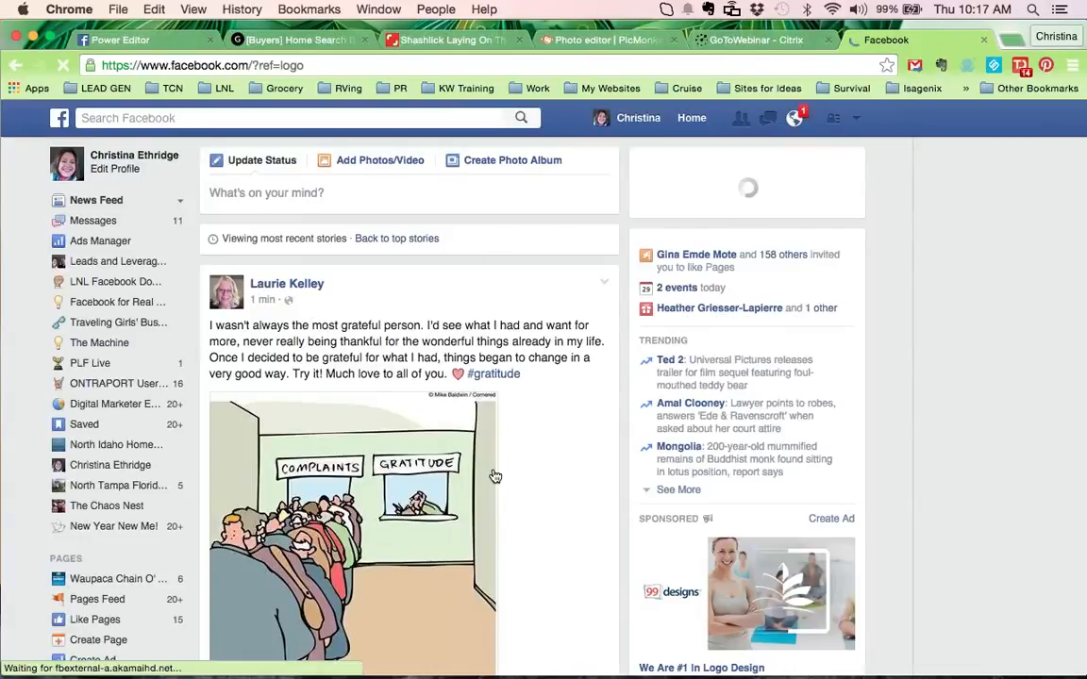
{"action": "scroll", "coordinate": [899, 466], "scroll_direction": "down", "scroll_amount": 5}
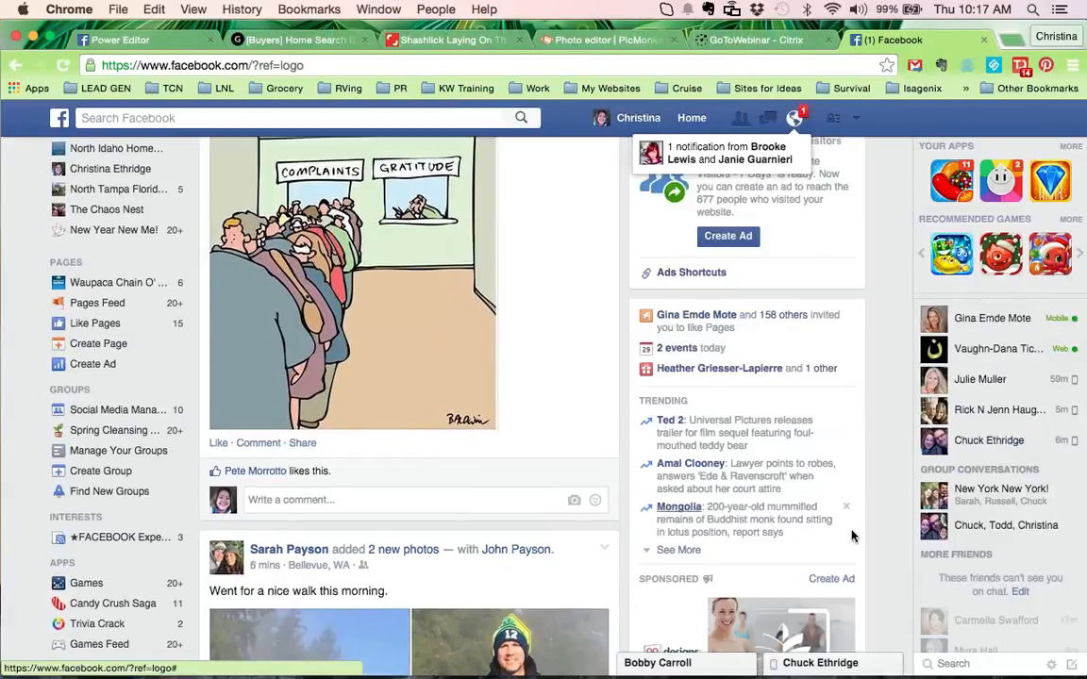
{"action": "scroll", "coordinate": [880, 538], "scroll_direction": "down", "scroll_amount": 4}
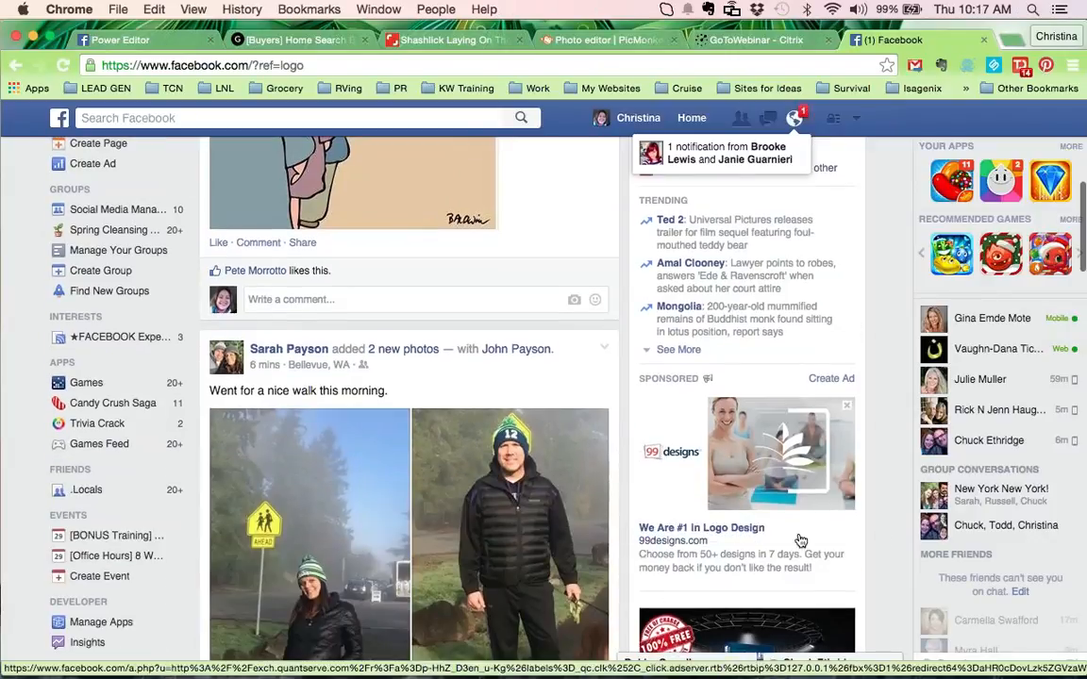
{"action": "scroll", "coordinate": [875, 343], "scroll_direction": "up", "scroll_amount": 3}
{"action": "scroll", "coordinate": [874, 342], "scroll_direction": "up", "scroll_amount": 5}
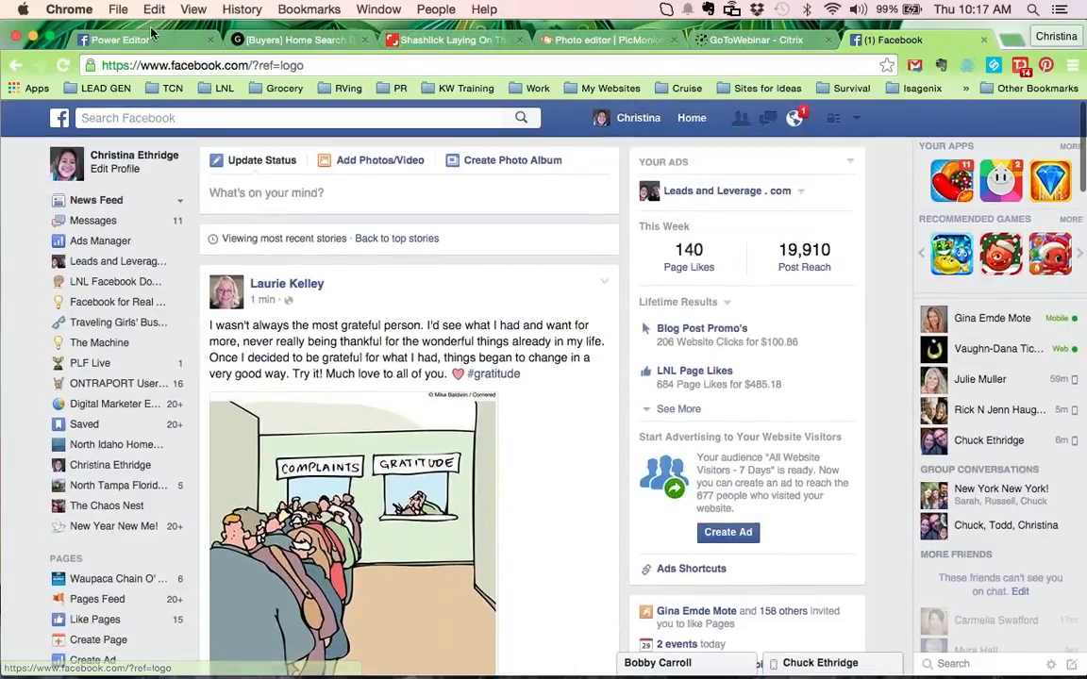
{"action": "left_click", "coordinate": [142, 39]}
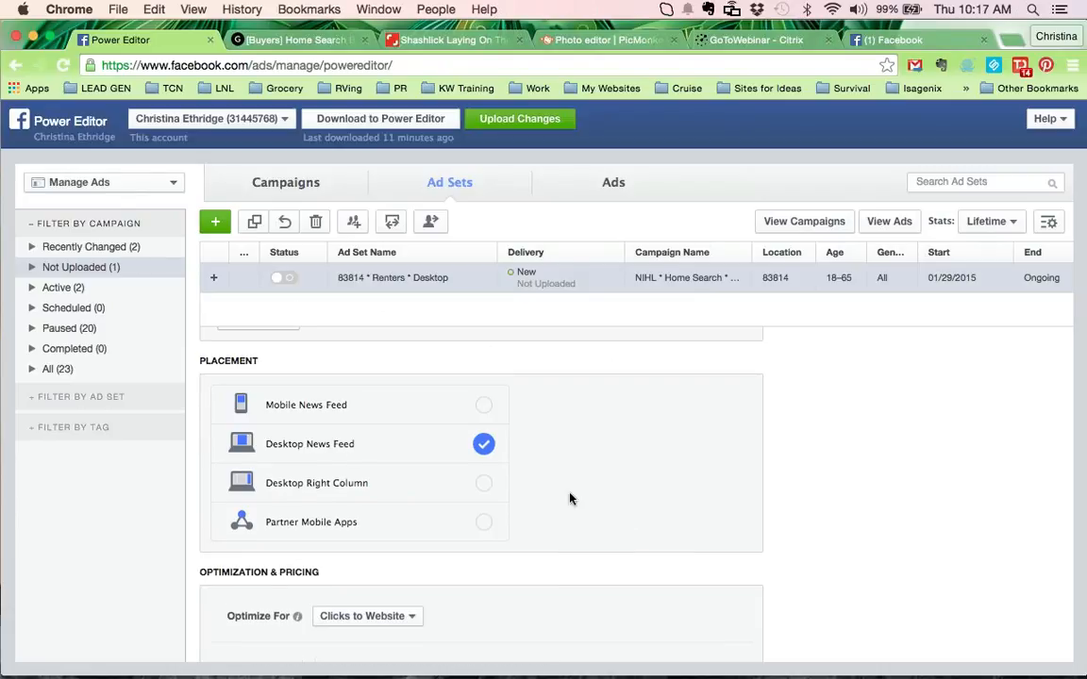
Review the ad set's optimization and pricing settings against the guide, and read the guide's ads section
{"action": "scroll", "coordinate": [573, 497], "scroll_direction": "down", "scroll_amount": 3}
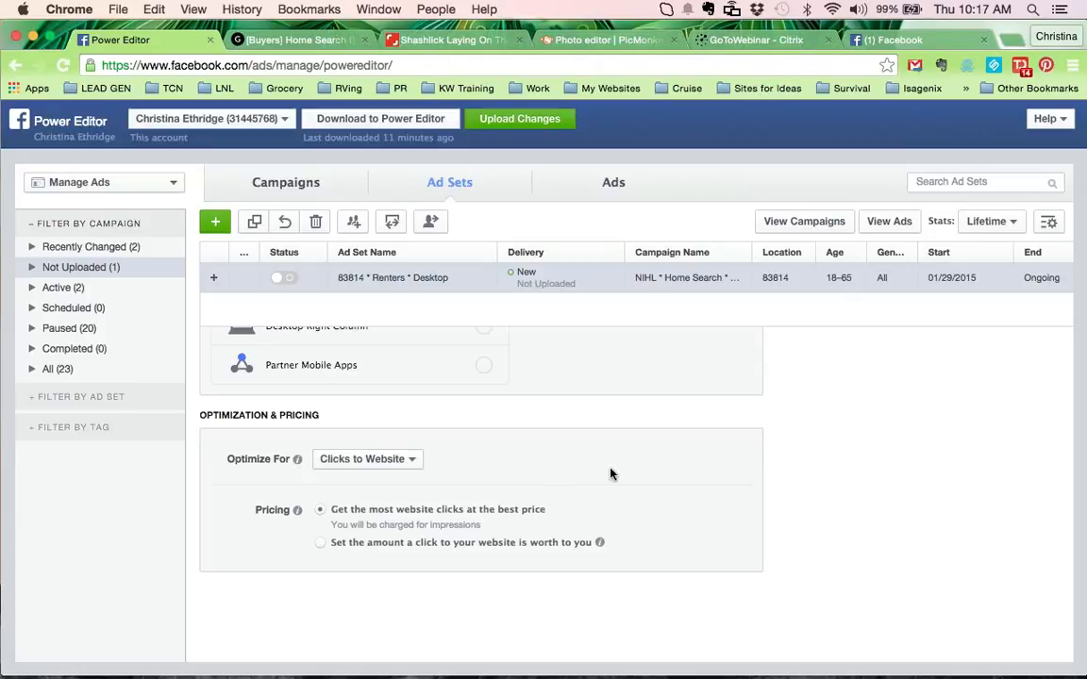
{"action": "scroll", "coordinate": [612, 474], "scroll_direction": "up", "scroll_amount": 5}
{"action": "scroll", "coordinate": [611, 473], "scroll_direction": "down", "scroll_amount": 6}
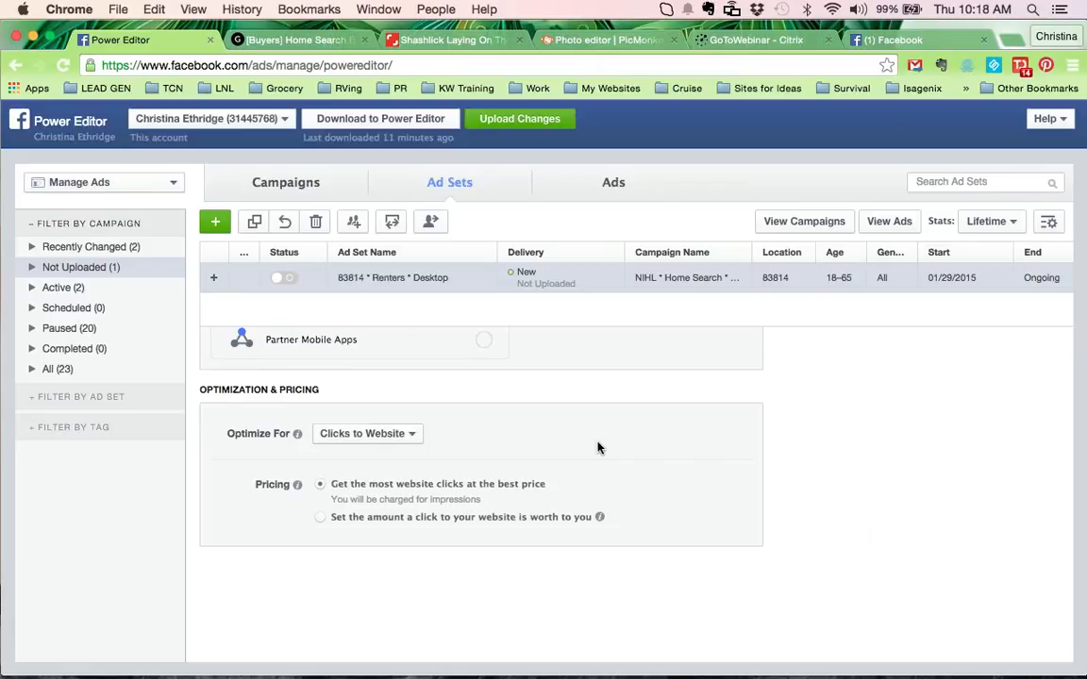
{"action": "scroll", "coordinate": [597, 448], "scroll_direction": "up", "scroll_amount": 10}
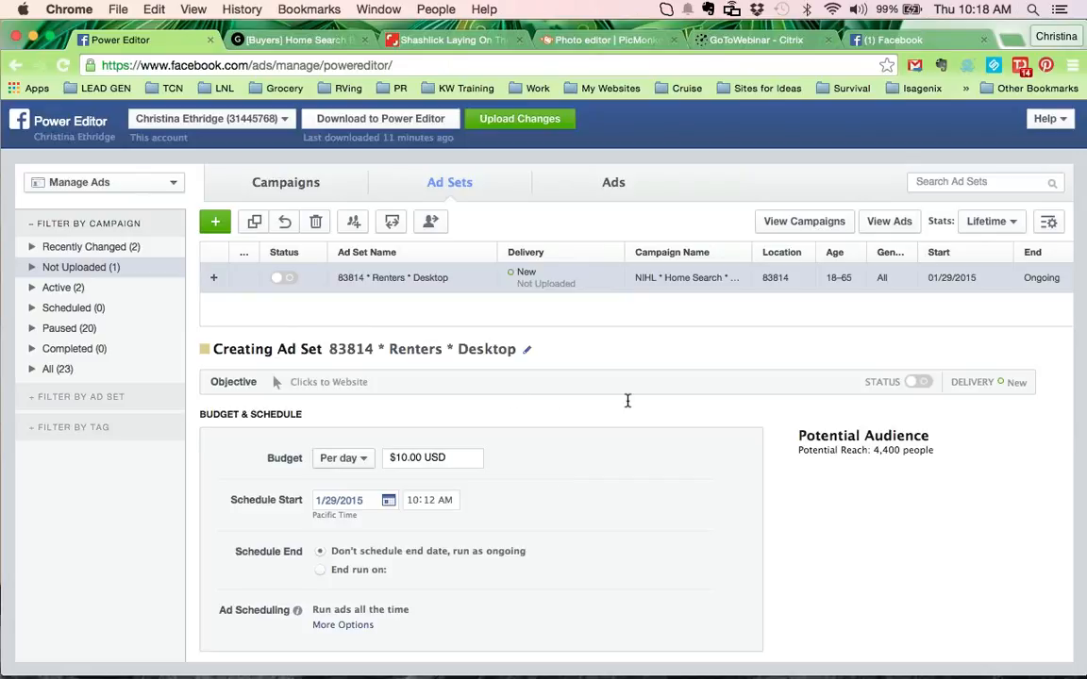
{"action": "key", "text": "super+Tab"}
{"action": "scroll", "coordinate": [509, 472], "scroll_direction": "down", "scroll_amount": 5}
{"action": "scroll", "coordinate": [604, 500], "scroll_direction": "down", "scroll_amount": 4}
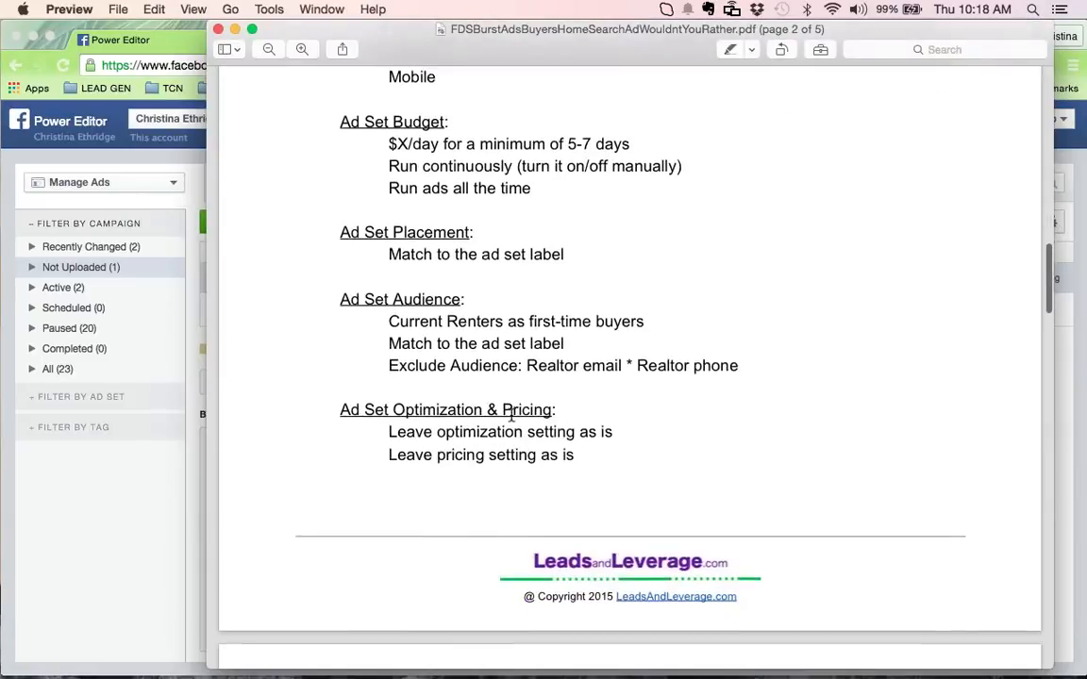
{"action": "scroll", "coordinate": [479, 482], "scroll_direction": "down", "scroll_amount": 10}
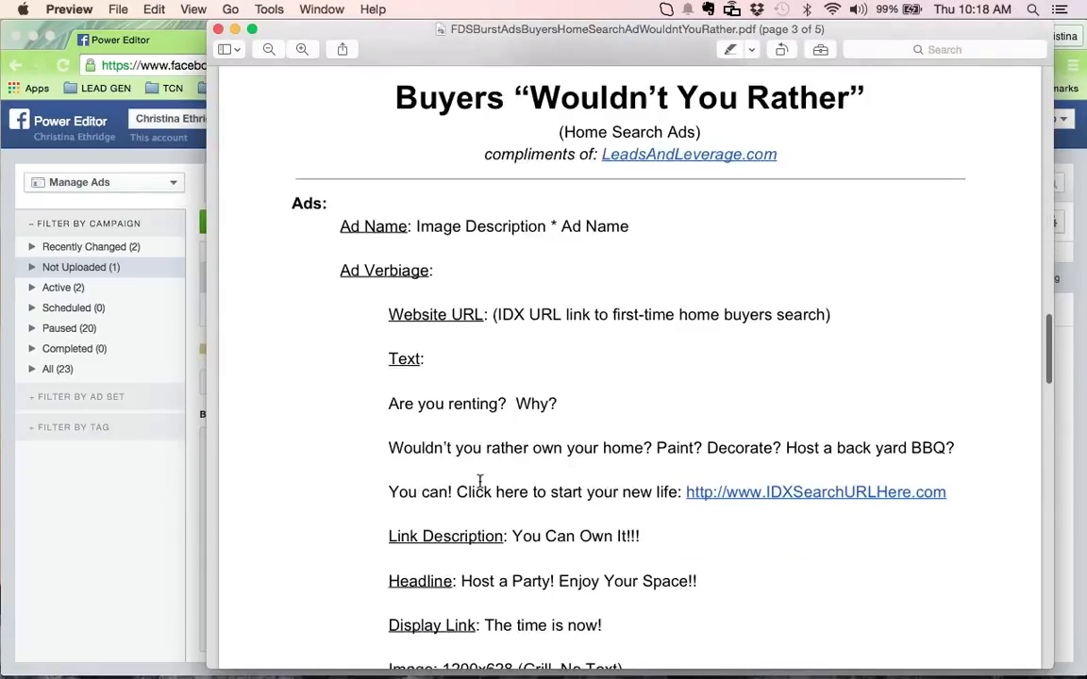
{"action": "key", "text": "super+Tab"}
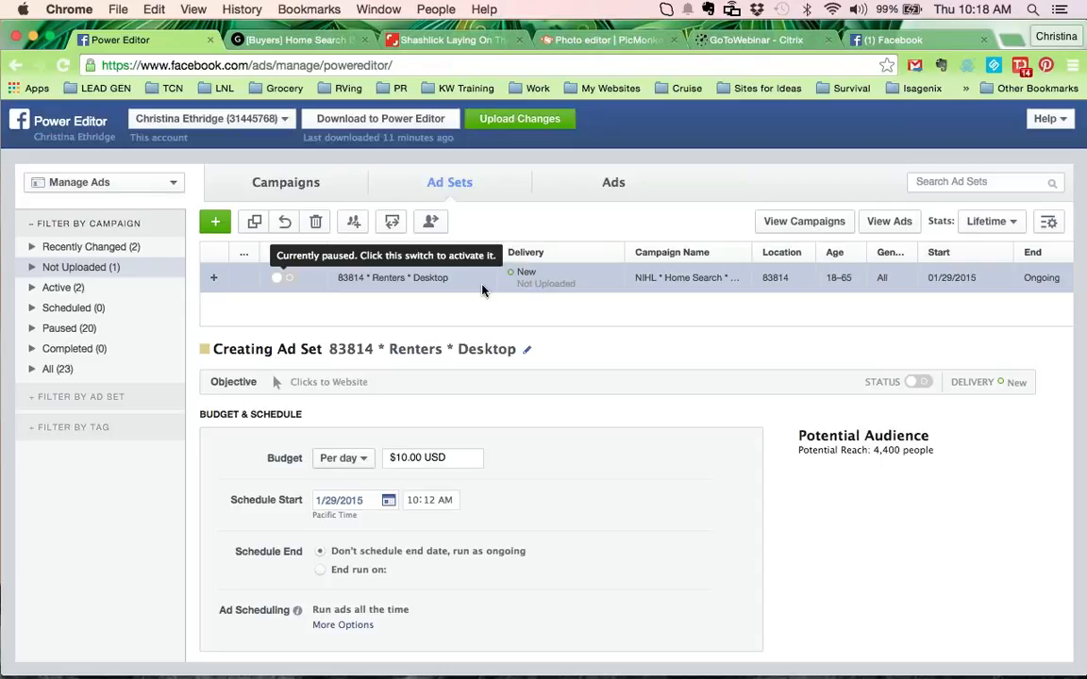
Start creating an ad in the existing campaign NIHL * Home Search * Clicks to IDX and ad set 83814 * Renters * Desktop
{"action": "left_click", "coordinate": [619, 186]}
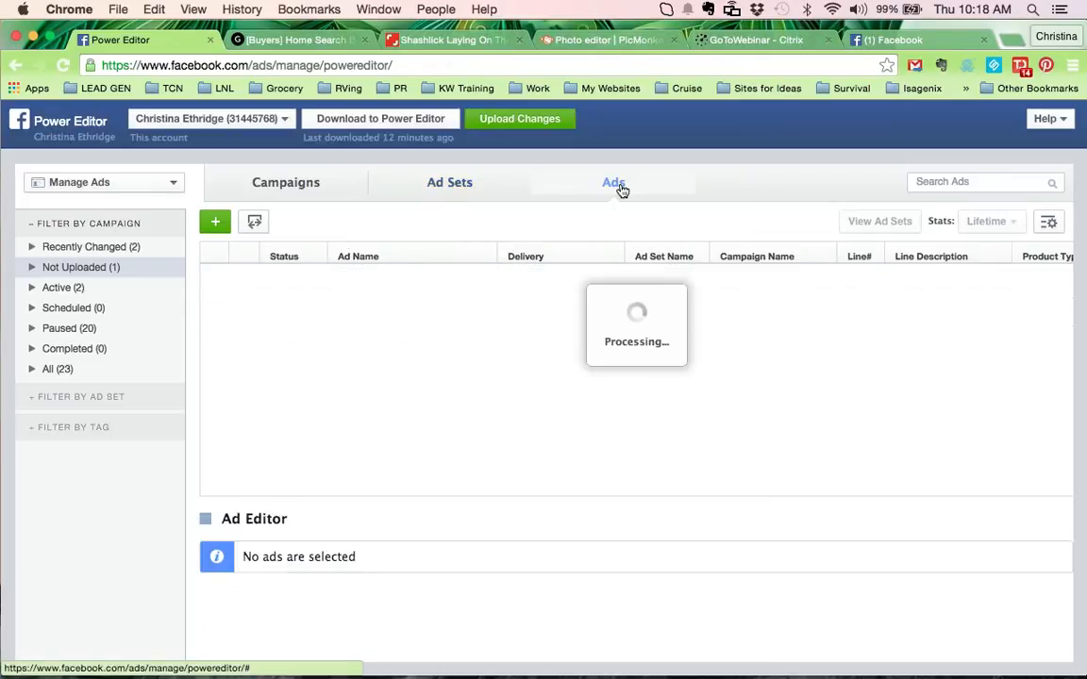
{"action": "left_click", "coordinate": [216, 224]}
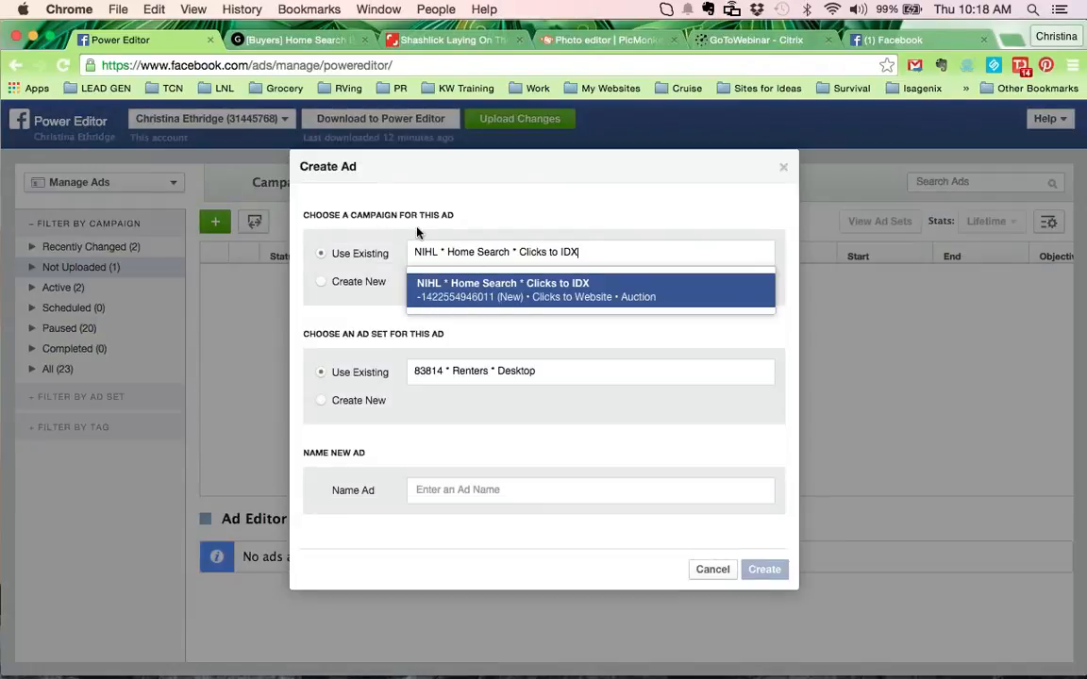
{"action": "left_click", "coordinate": [500, 268]}
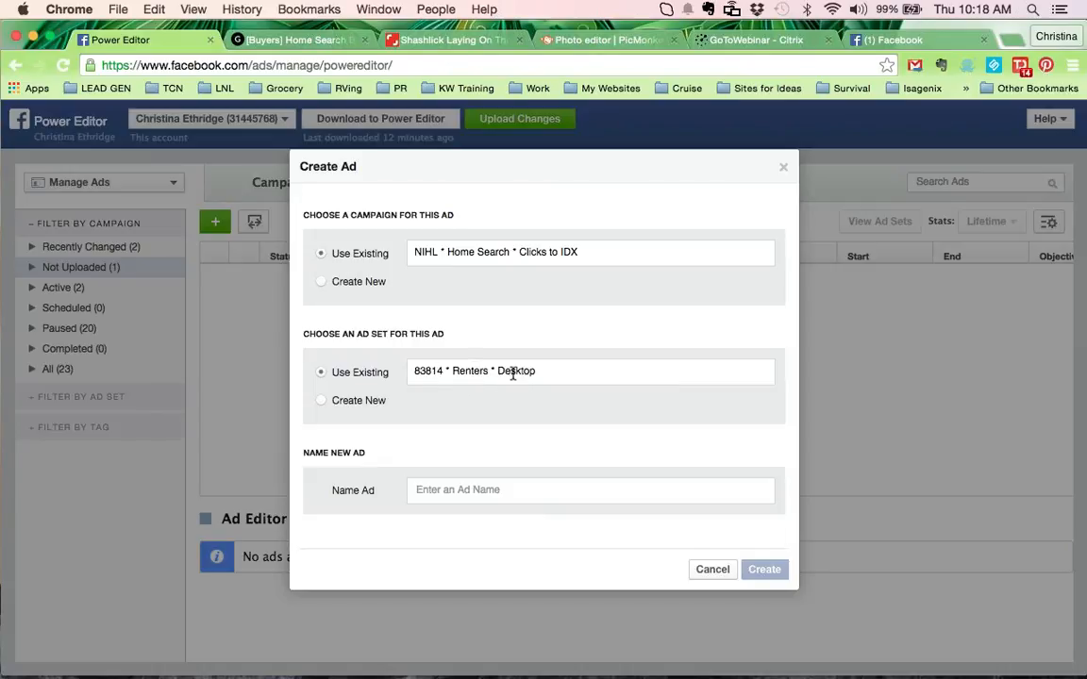
Copy the template "Image Description * Ad Name" from the guide into the new ad's name
{"action": "left_click", "coordinate": [452, 491]}
{"action": "key", "text": "super+Tab"}
{"action": "left_click_drag", "start_coordinate": [417, 228], "coordinate": [632, 229]}
{"action": "key", "text": "super+c"}
{"action": "key", "text": "super+Tab"}
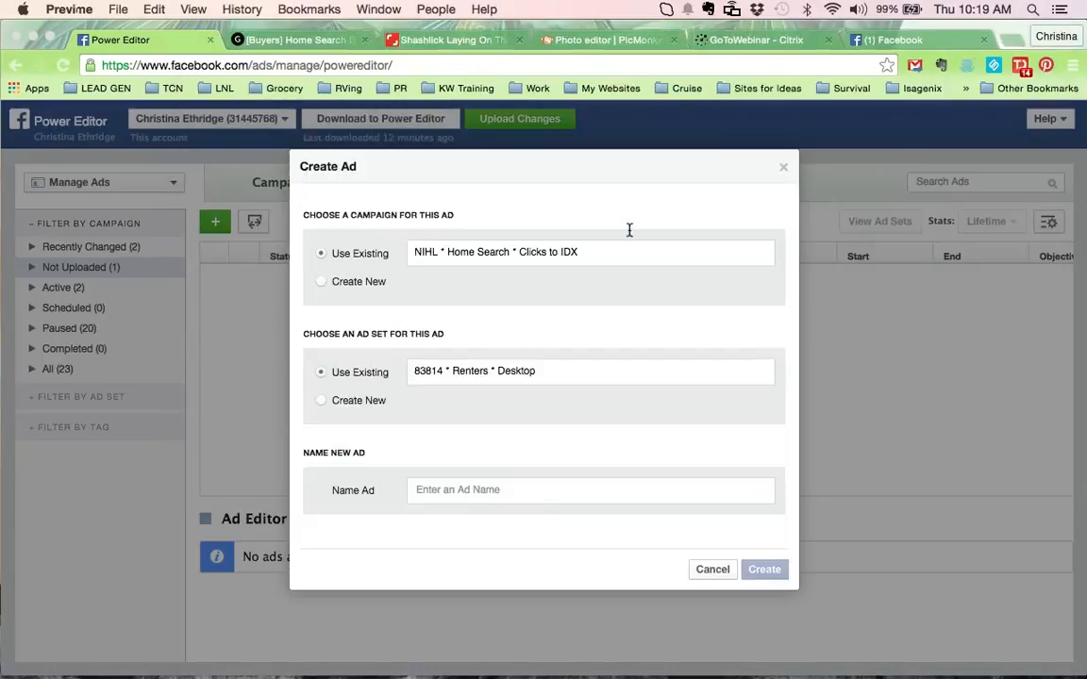
{"action": "key", "text": "super+v"}
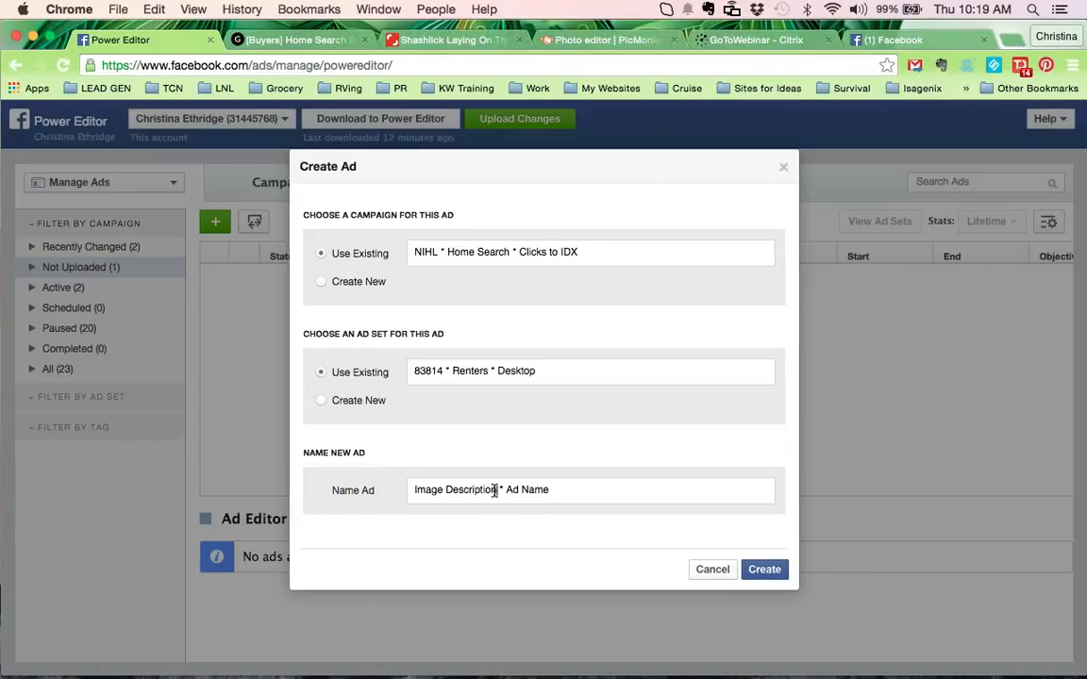
Check the guide's image description and replace the "Image Description" part of the ad name with "BBQ Grill"
{"action": "left_click_drag", "start_coordinate": [497, 490], "coordinate": [372, 497]}
{"action": "key", "text": "super+Tab"}
{"action": "scroll", "coordinate": [612, 512], "scroll_direction": "down", "scroll_amount": 15}
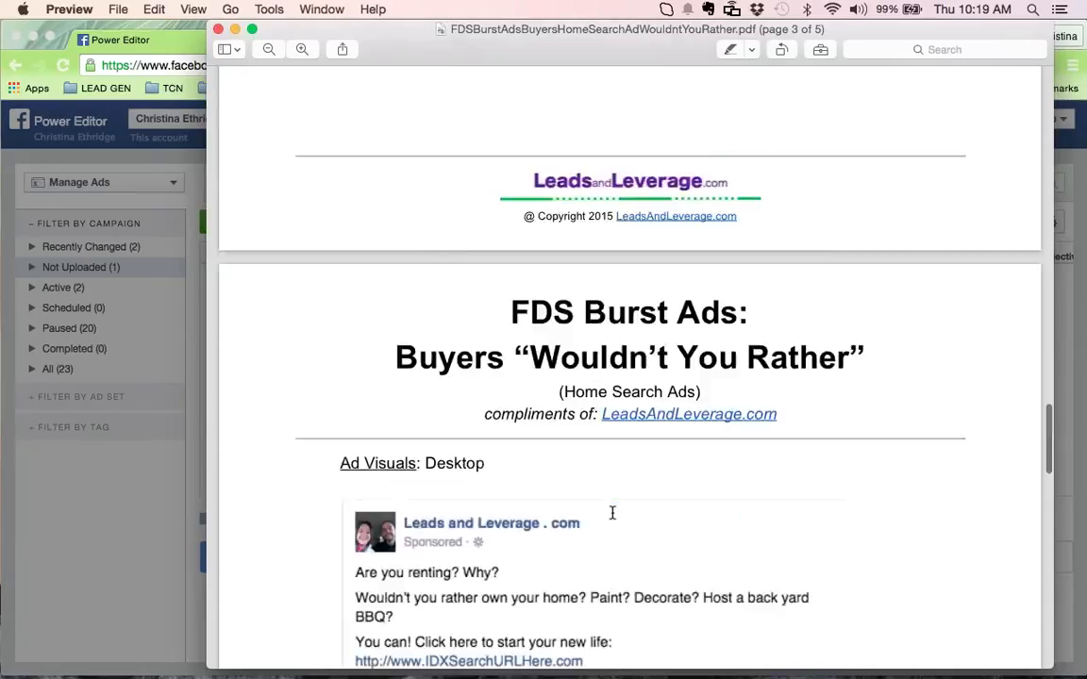
{"action": "scroll", "coordinate": [613, 512], "scroll_direction": "up", "scroll_amount": 15}
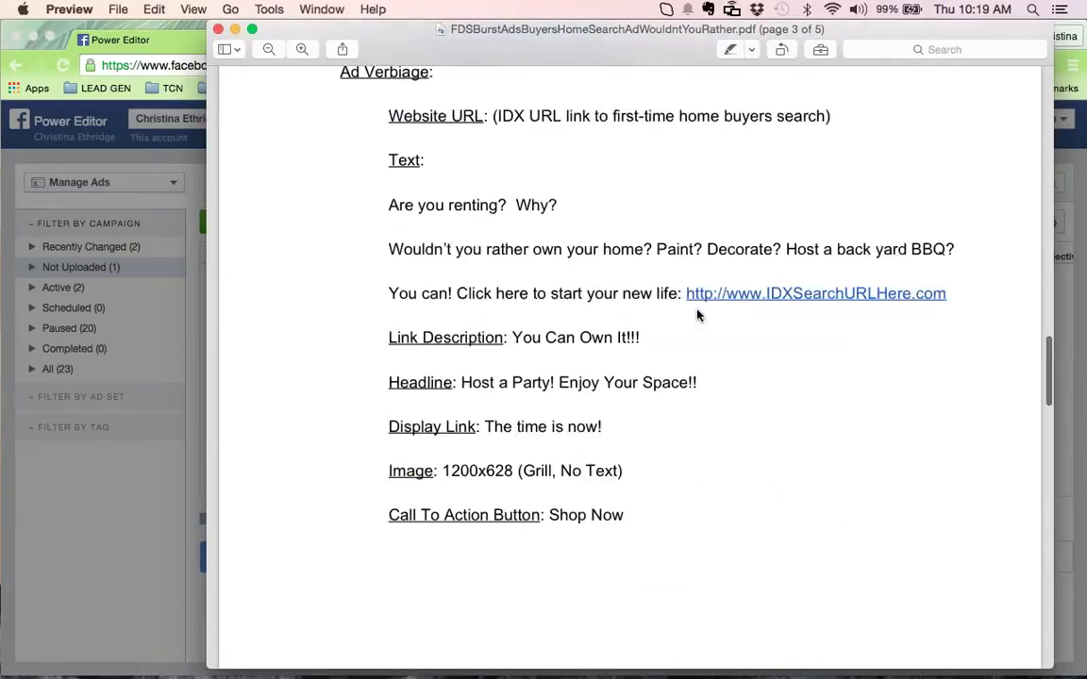
{"action": "key", "text": "super+Tab"}
{"action": "type", "text": "BBQ Grill * Ad Name"}
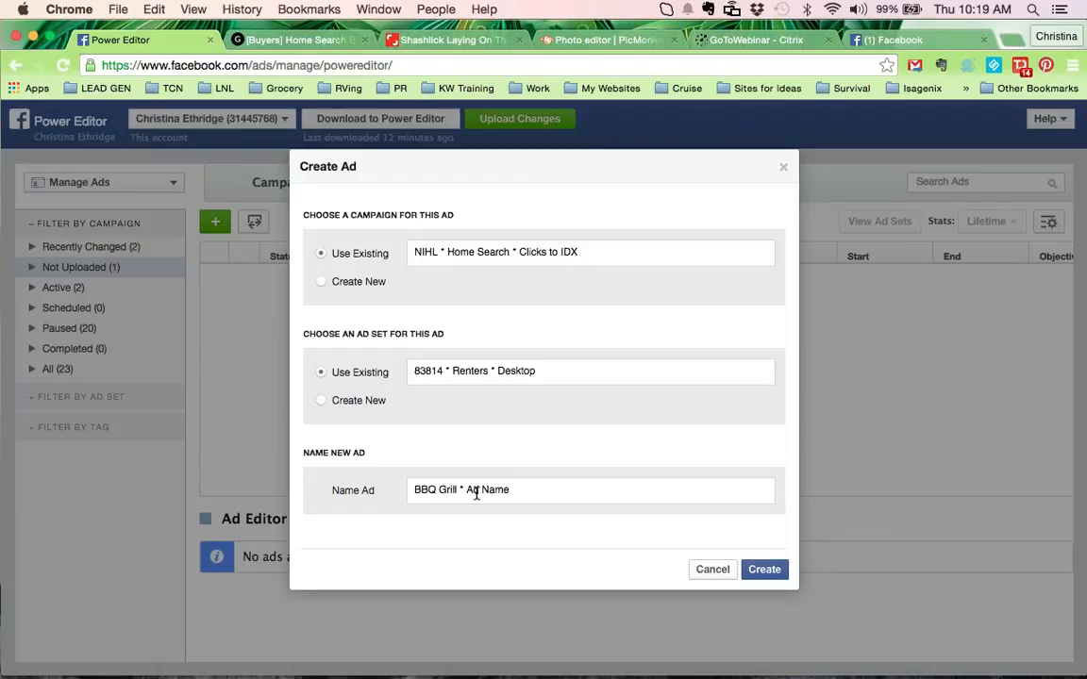
Replace the "Ad Name" part of the name with the guide's title "Wouldn't You Rather" and create the ad
{"action": "left_click_drag", "start_coordinate": [466, 493], "coordinate": [531, 493]}
{"action": "key", "text": "super+Tab"}
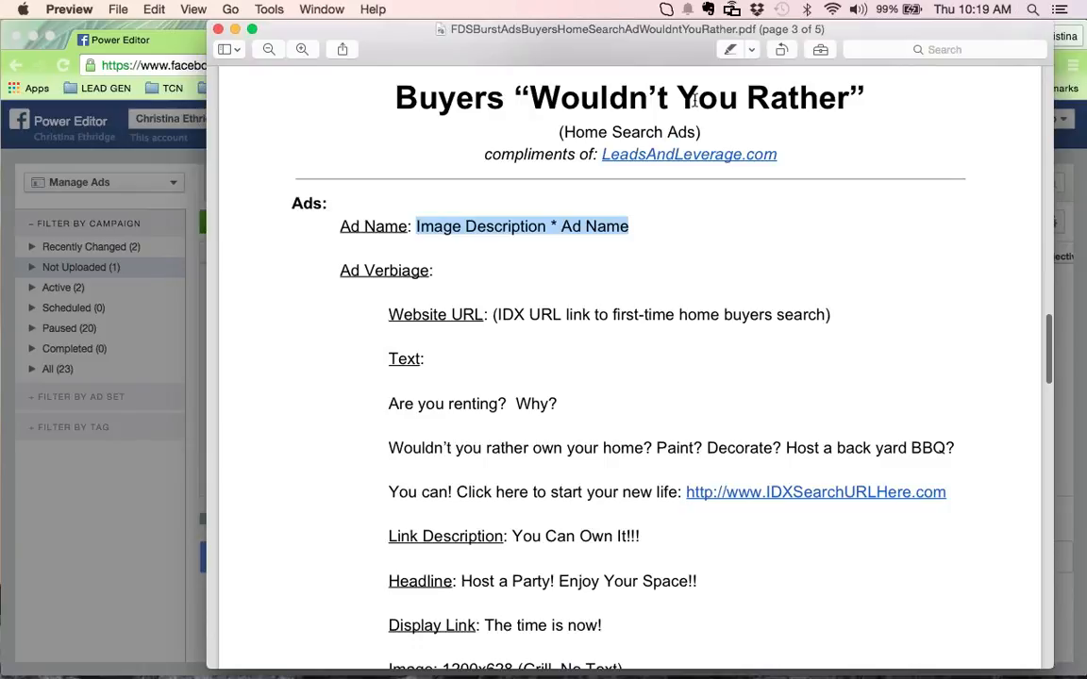
{"action": "key", "text": "super+Tab"}
{"action": "type", "text": "Would"}
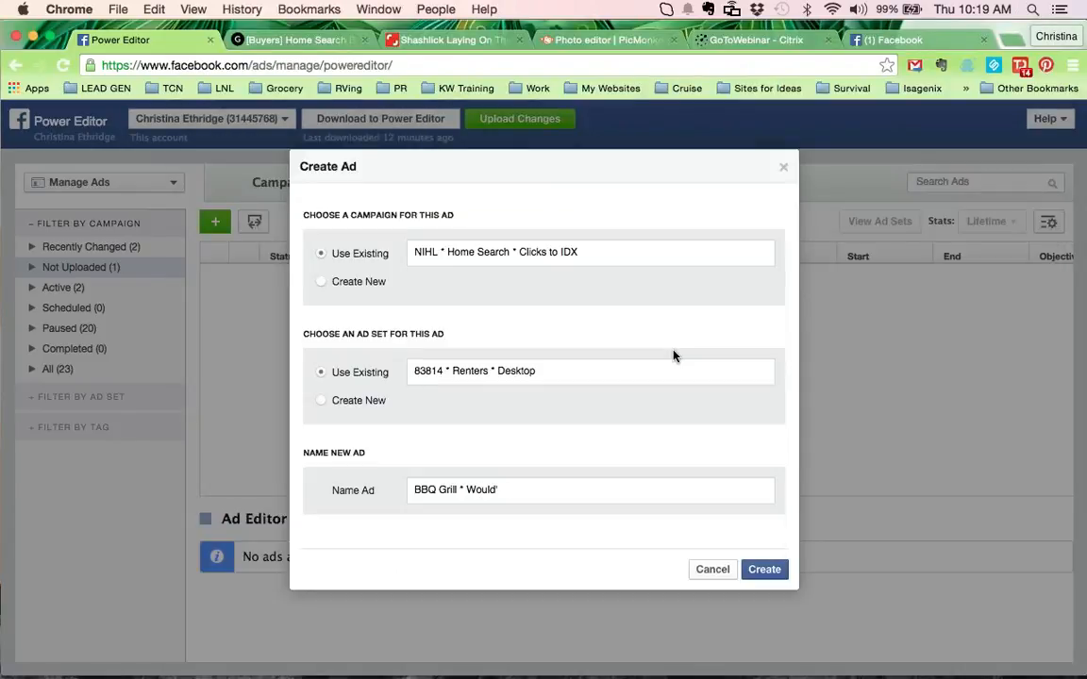
{"action": "type", "text": "n't You Rather"}
{"action": "left_click", "coordinate": [764, 570]}
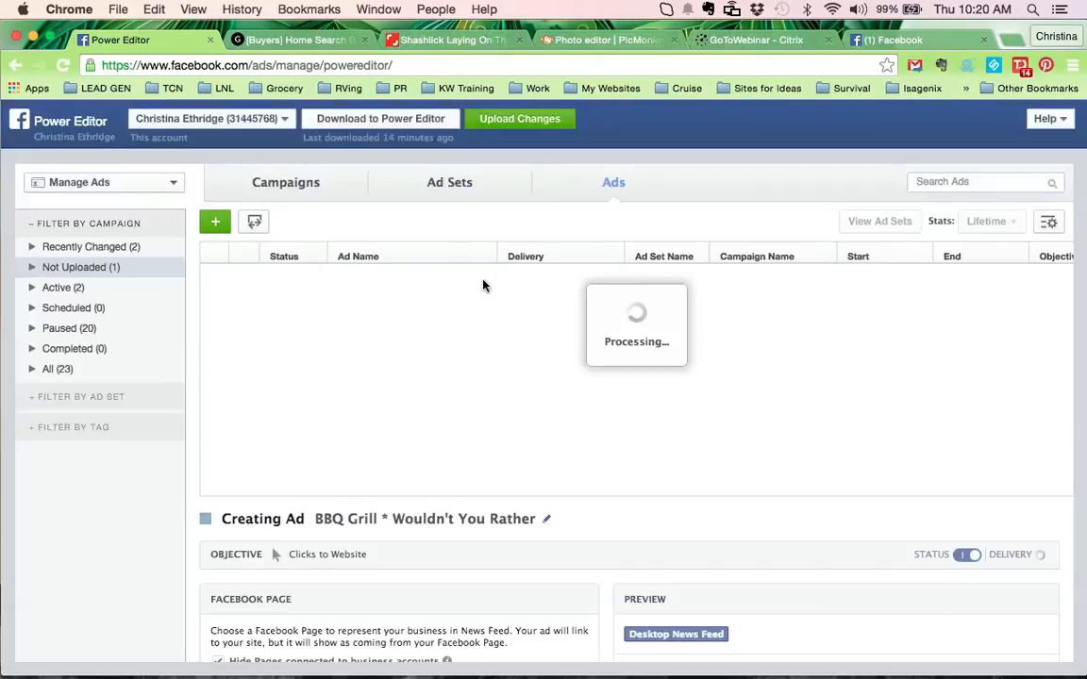
Enlarge the ad editor, include Pages connected to business accounts, and choose Leads and Leverage . com as the ad's Facebook Page
{"action": "left_click_drag", "start_coordinate": [518, 500], "coordinate": [522, 331]}
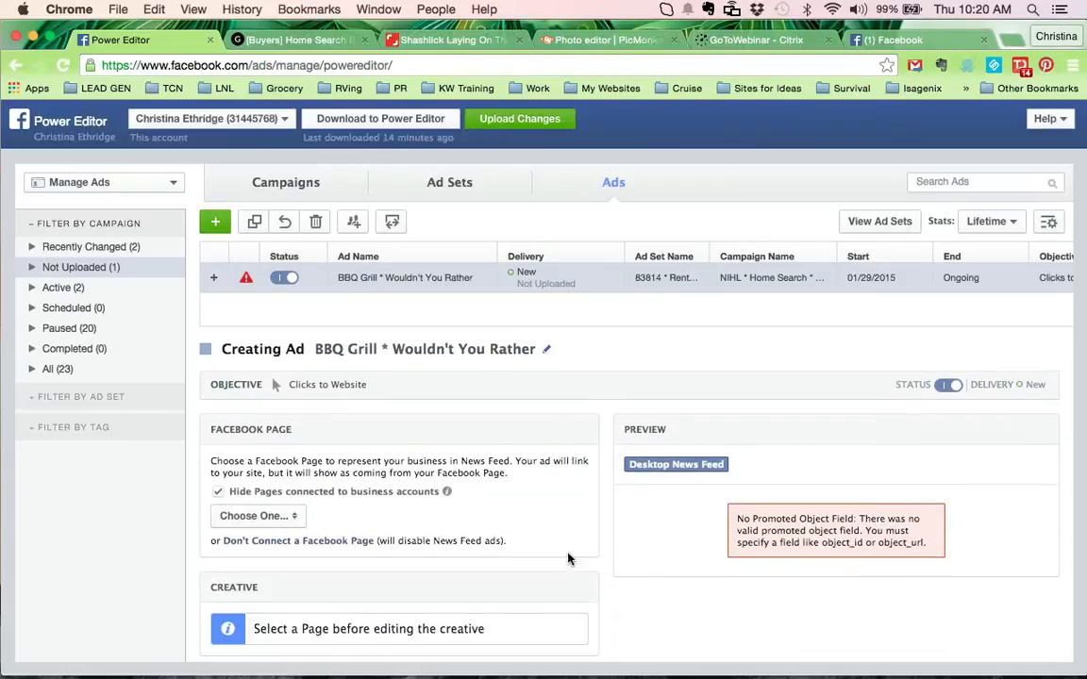
{"action": "scroll", "coordinate": [577, 578], "scroll_direction": "down", "scroll_amount": 1}
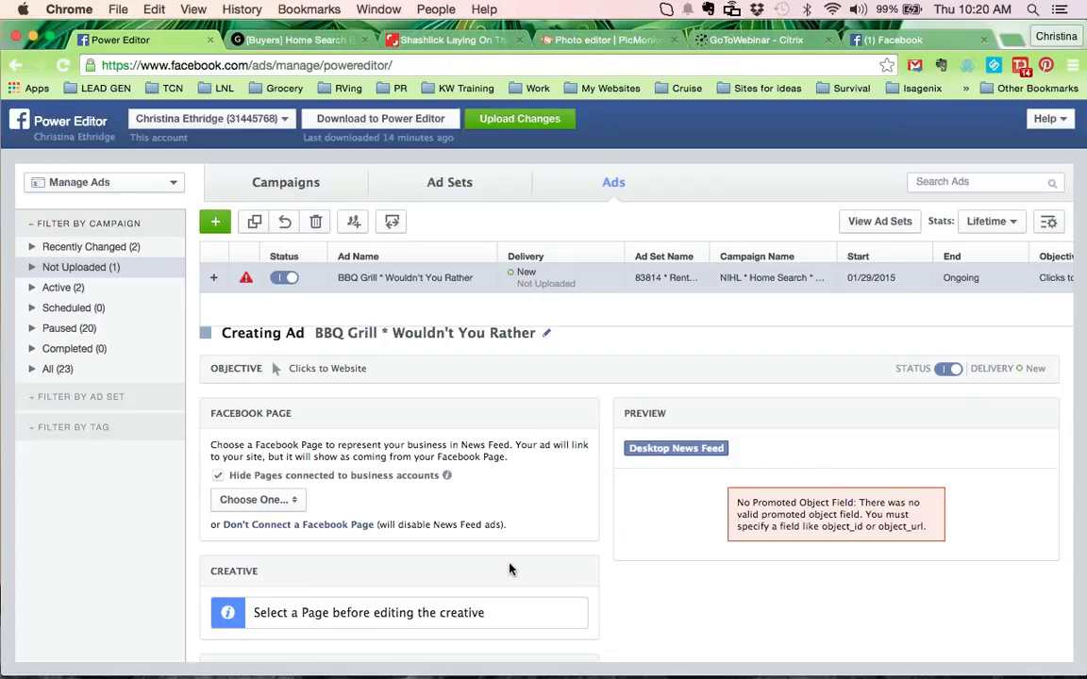
{"action": "left_click", "coordinate": [218, 476]}
{"action": "left_click", "coordinate": [241, 499]}
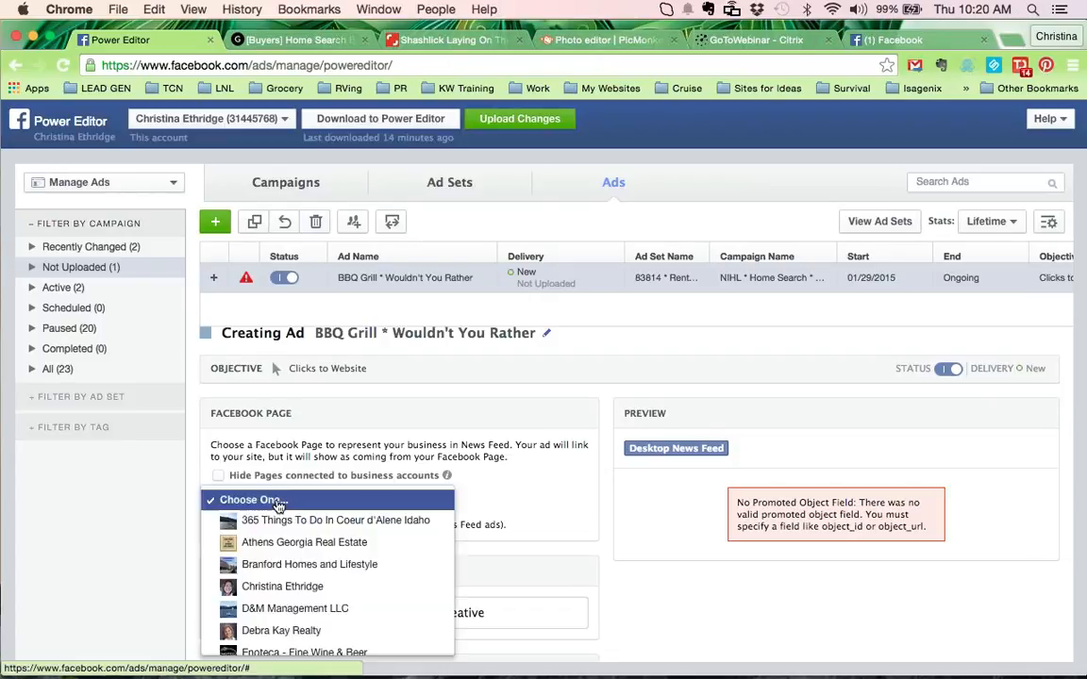
{"action": "scroll", "coordinate": [296, 536], "scroll_direction": "down", "scroll_amount": 1}
{"action": "scroll", "coordinate": [295, 536], "scroll_direction": "down", "scroll_amount": 5}
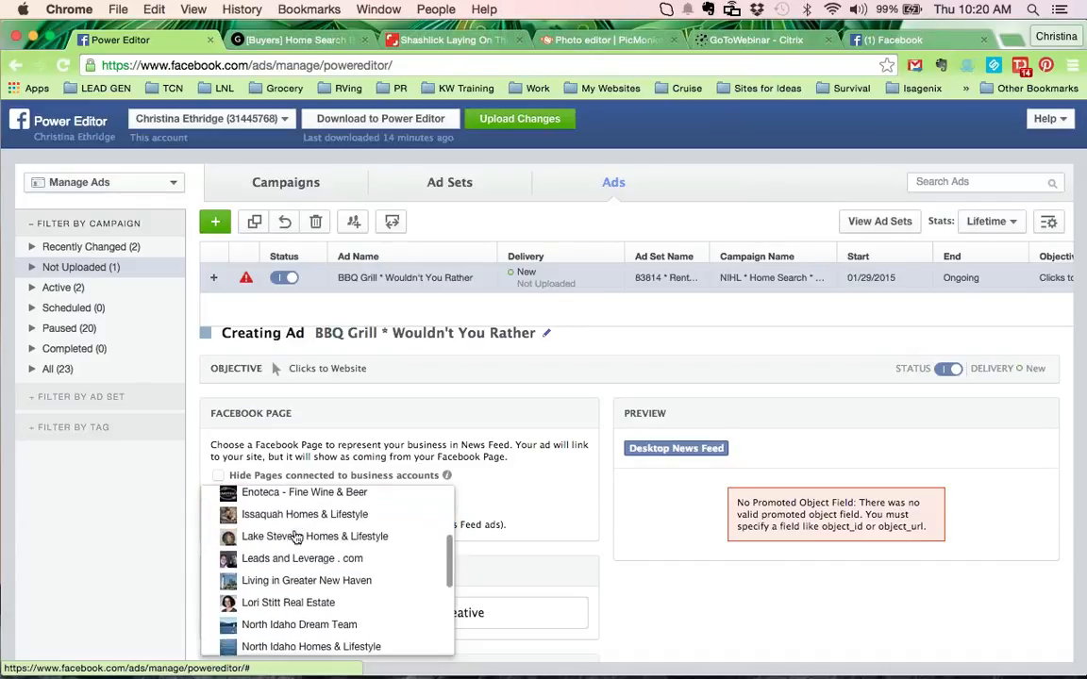
{"action": "key", "text": "Escape"}
{"action": "left_click", "coordinate": [301, 555]}
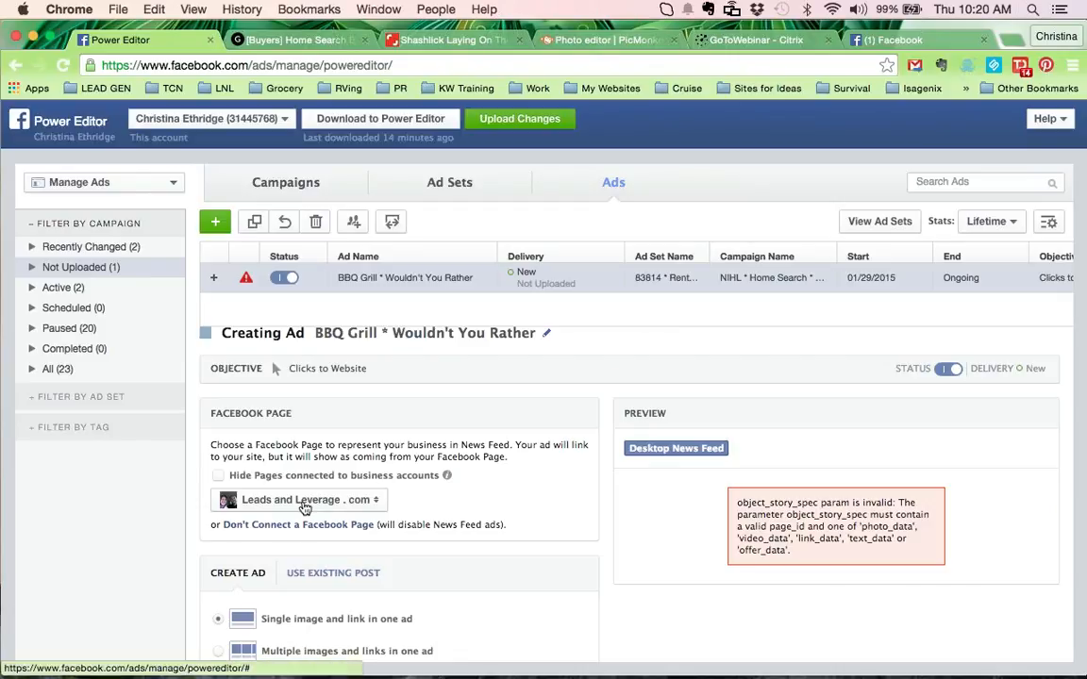
{"action": "scroll", "coordinate": [283, 508], "scroll_direction": "down", "scroll_amount": 1}
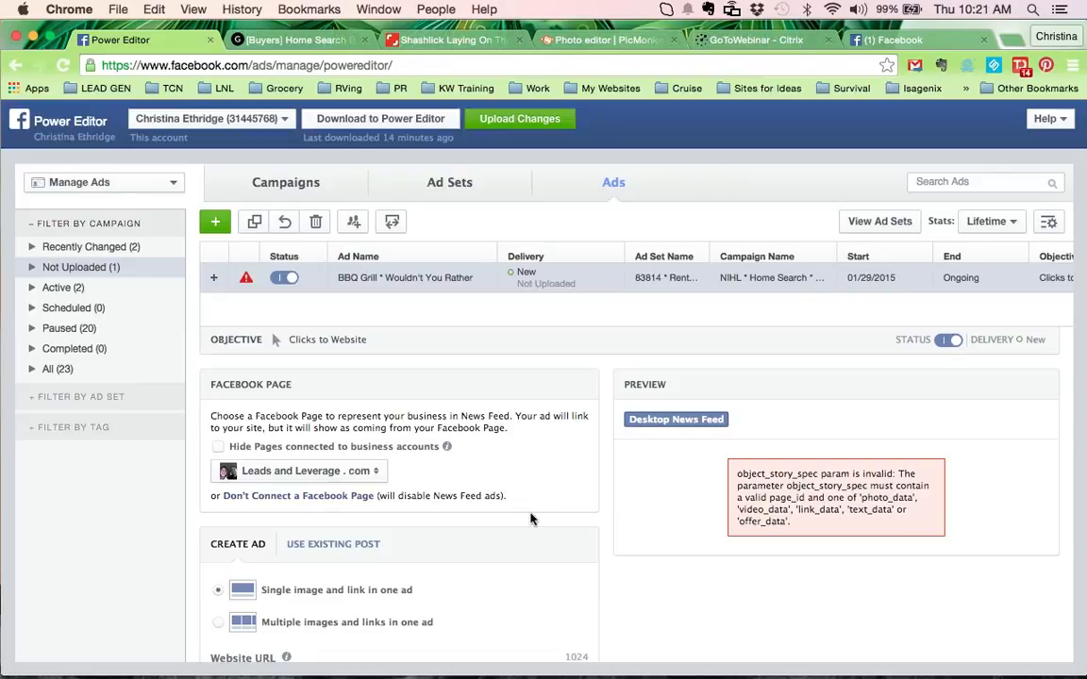
{"action": "scroll", "coordinate": [531, 518], "scroll_direction": "down", "scroll_amount": 3}
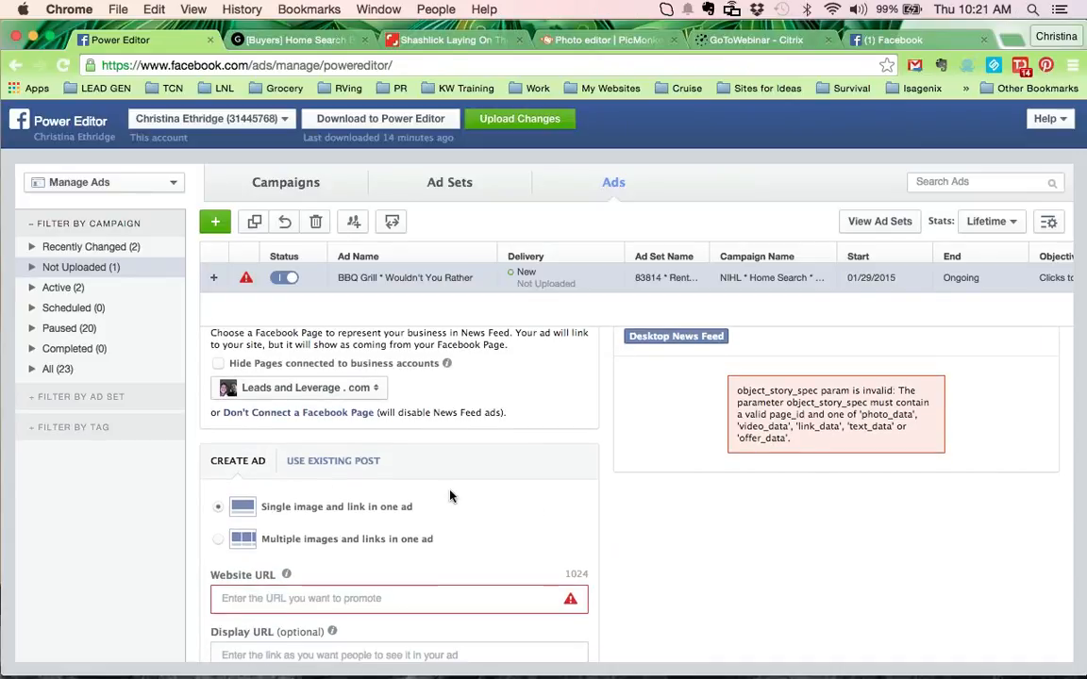
{"action": "scroll", "coordinate": [488, 502], "scroll_direction": "down", "scroll_amount": 2}
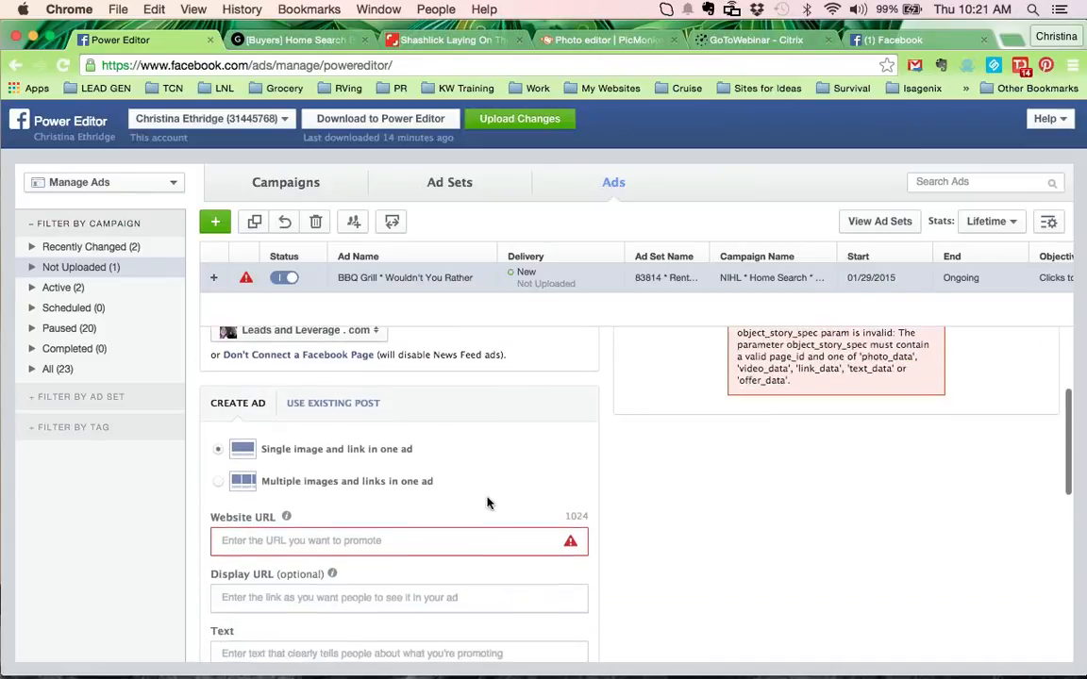
{"action": "scroll", "coordinate": [378, 486], "scroll_direction": "down", "scroll_amount": 2}
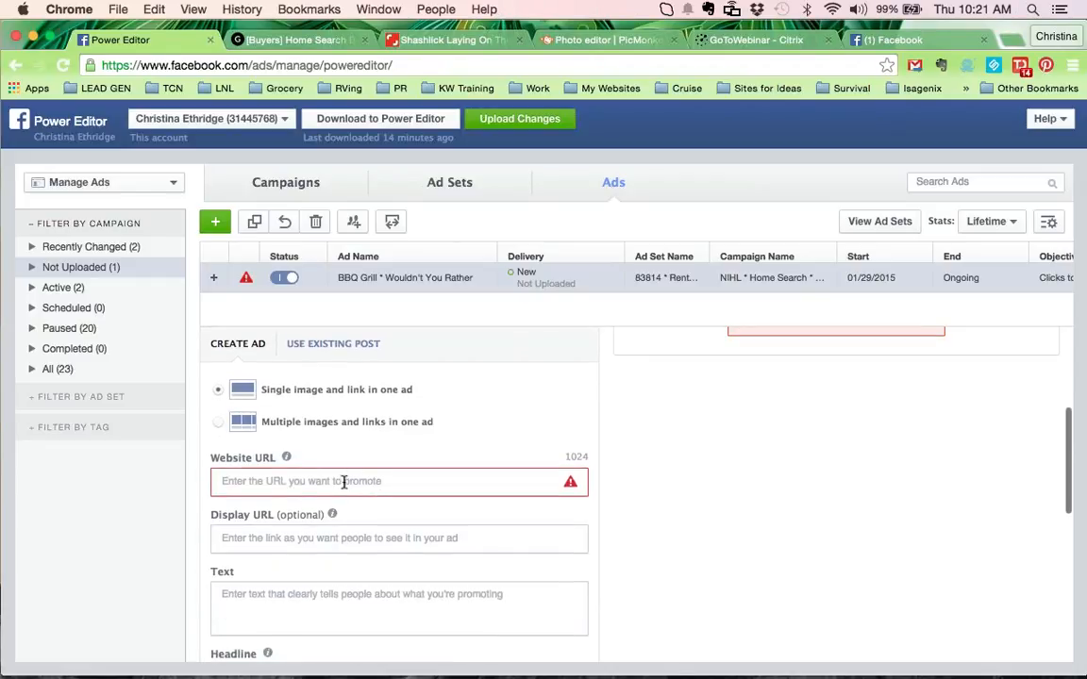
{"action": "left_click", "coordinate": [343, 485]}
{"action": "key", "text": "super+Tab"}
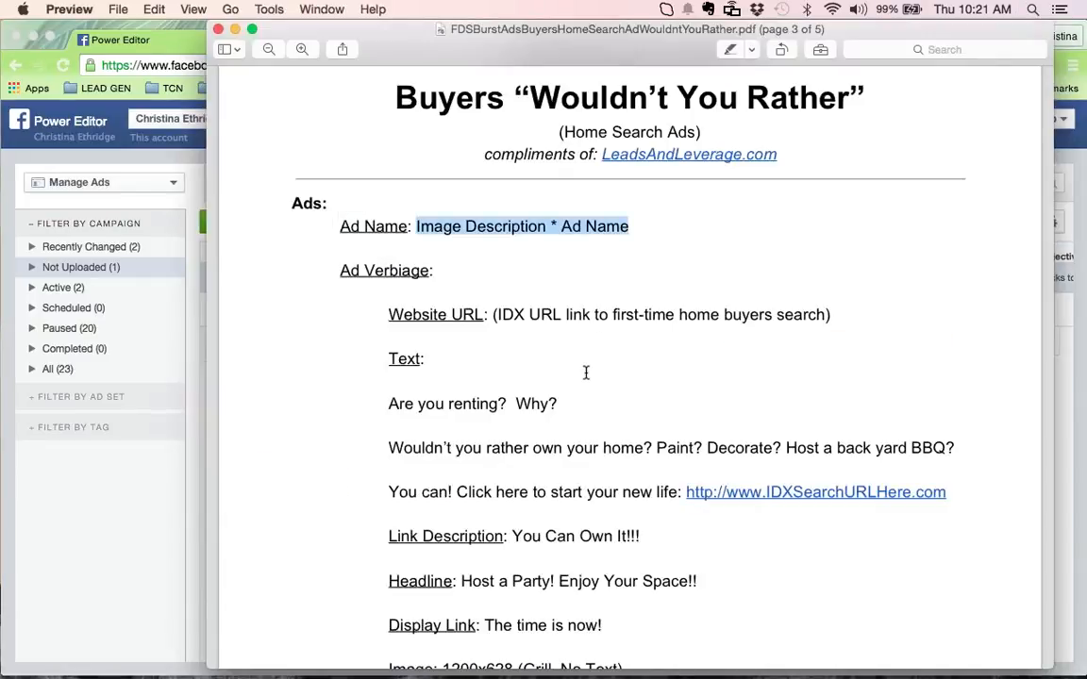
{"action": "scroll", "coordinate": [585, 371], "scroll_direction": "down", "scroll_amount": 2}
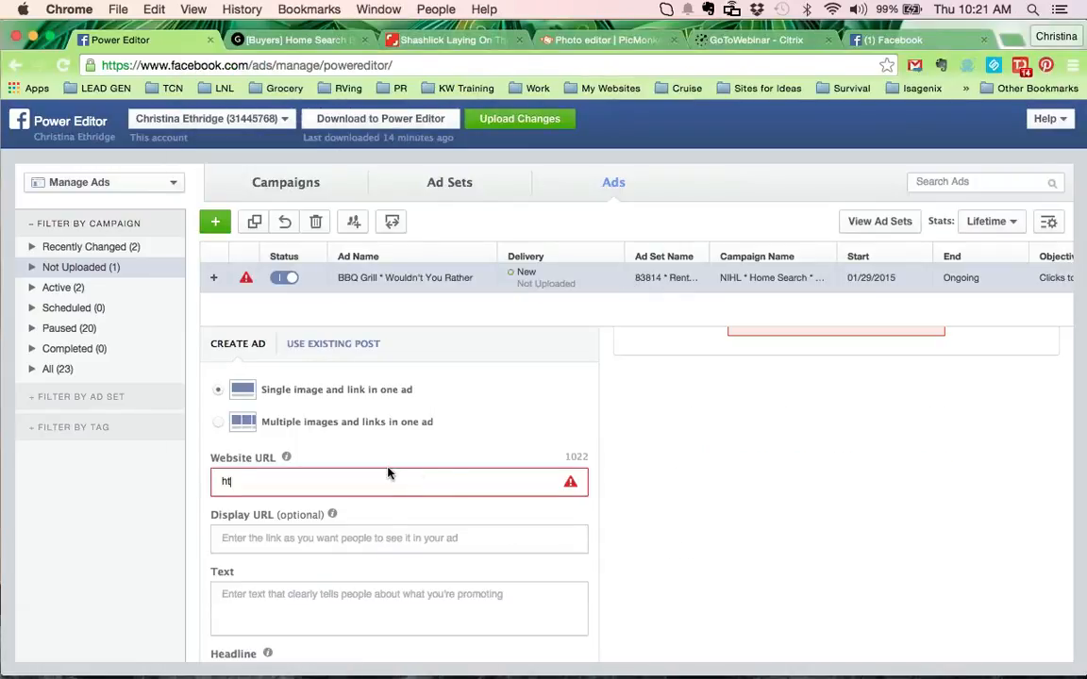
{"action": "type", "text": "tp://www."}
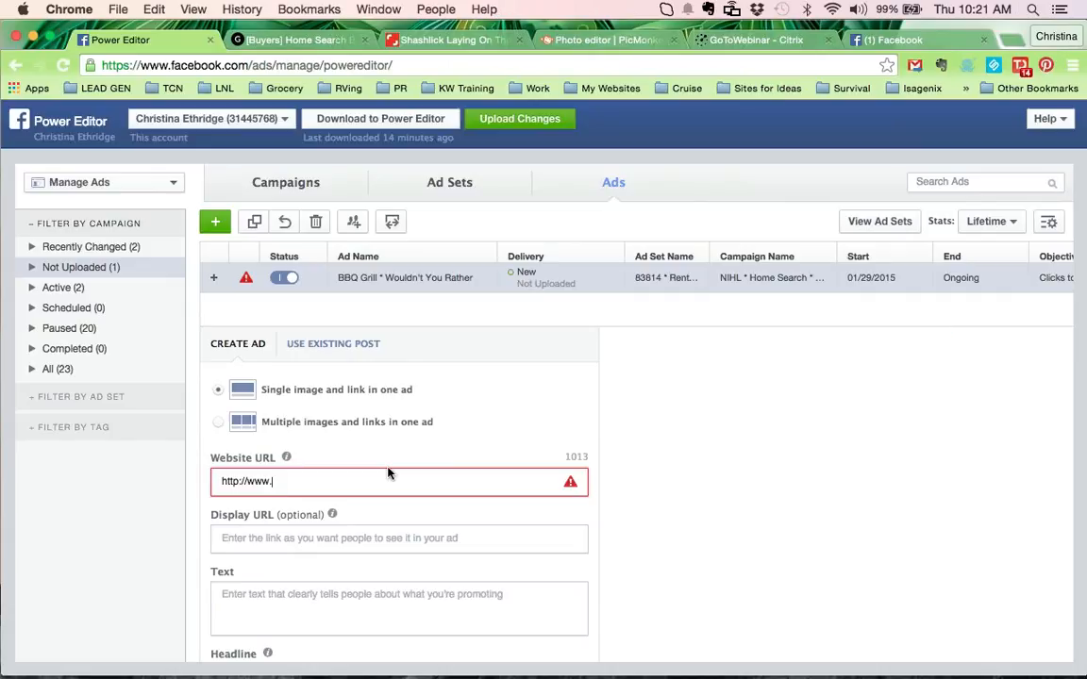
{"action": "type", "text": "FirstTimeHomeBuyersSearchL"}
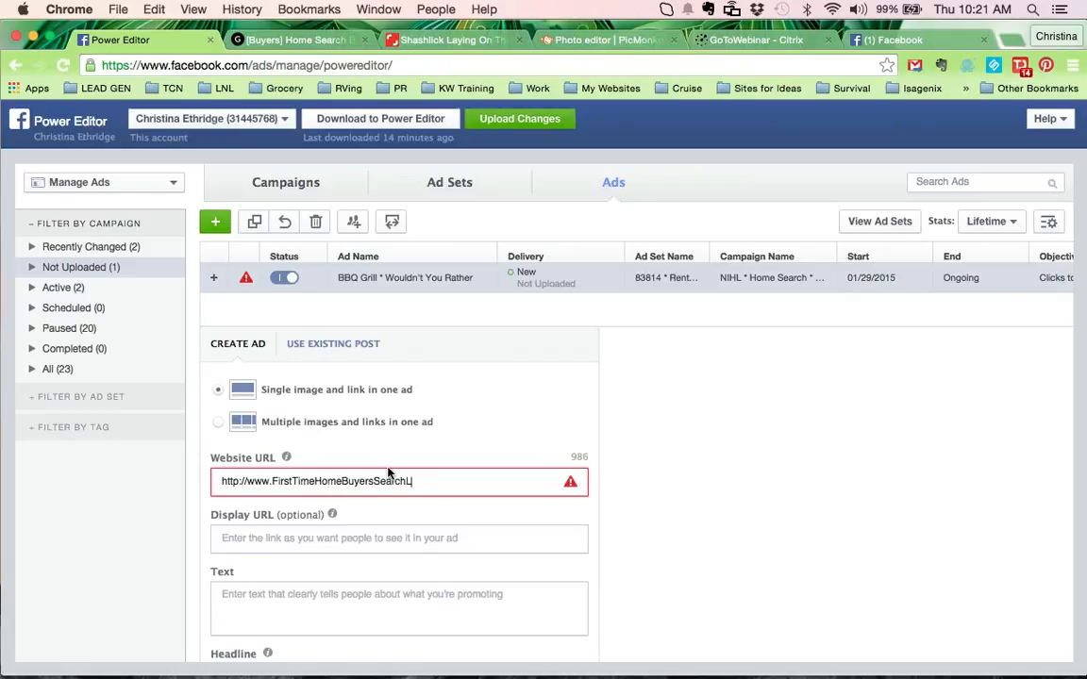
{"action": "type", "text": "ink.com"}
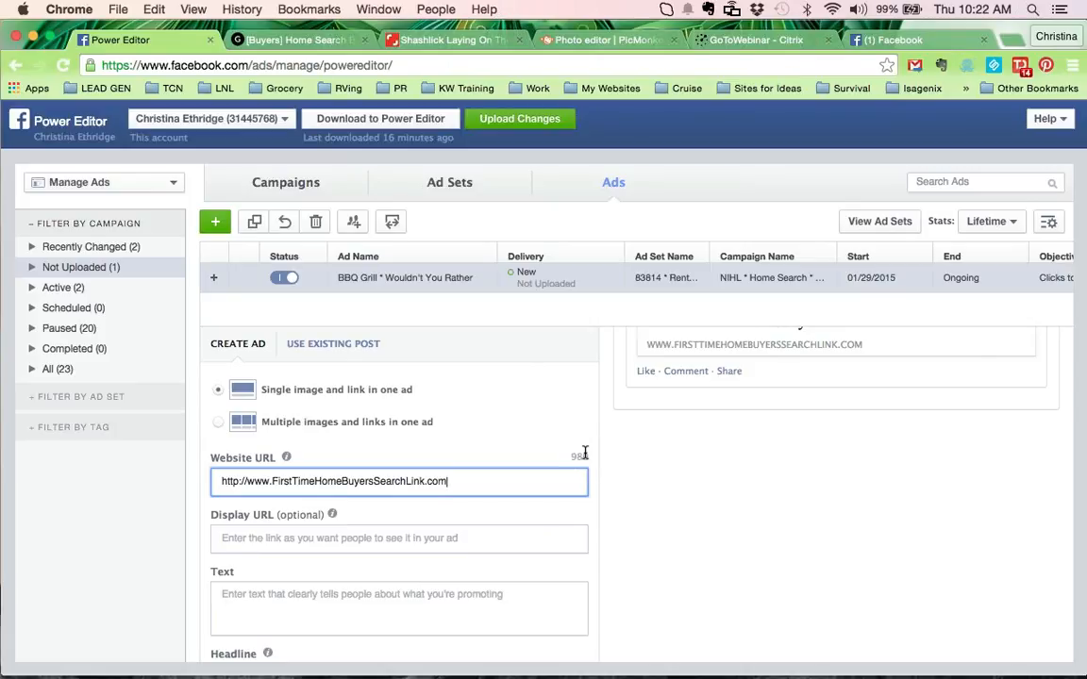
Review the ad's desktop preview and Display URL field against the guide's ad verbiage
{"action": "scroll", "coordinate": [585, 454], "scroll_direction": "down", "scroll_amount": 2}
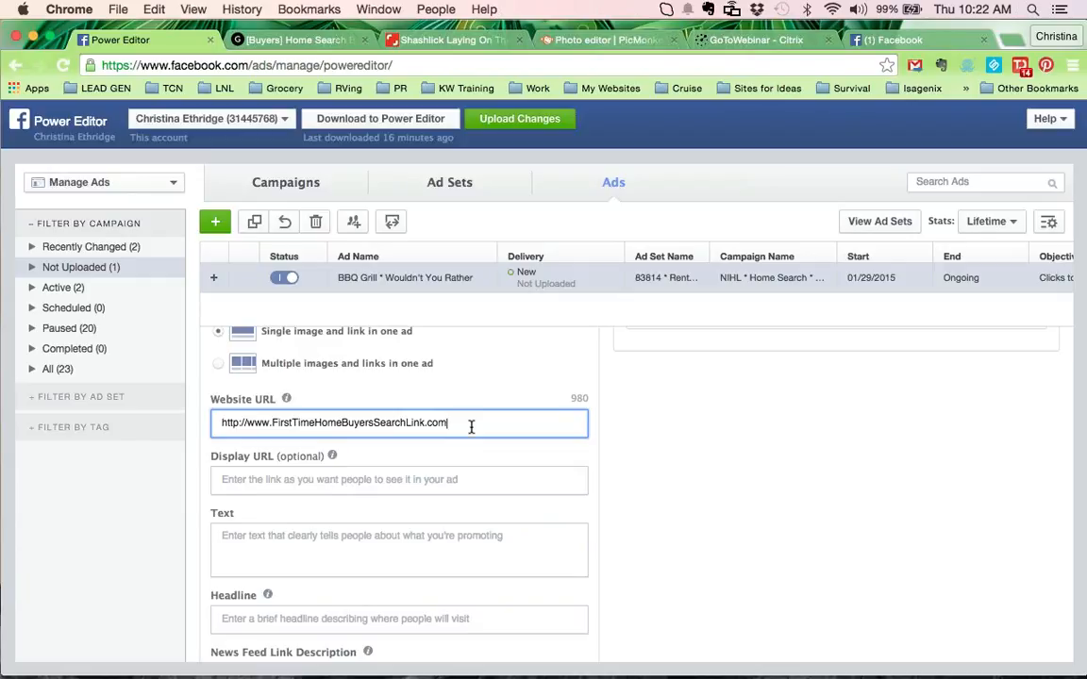
{"action": "left_click", "coordinate": [440, 480]}
{"action": "scroll", "coordinate": [511, 457], "scroll_direction": "up", "scroll_amount": 1}
{"action": "scroll", "coordinate": [511, 456], "scroll_direction": "up", "scroll_amount": 5}
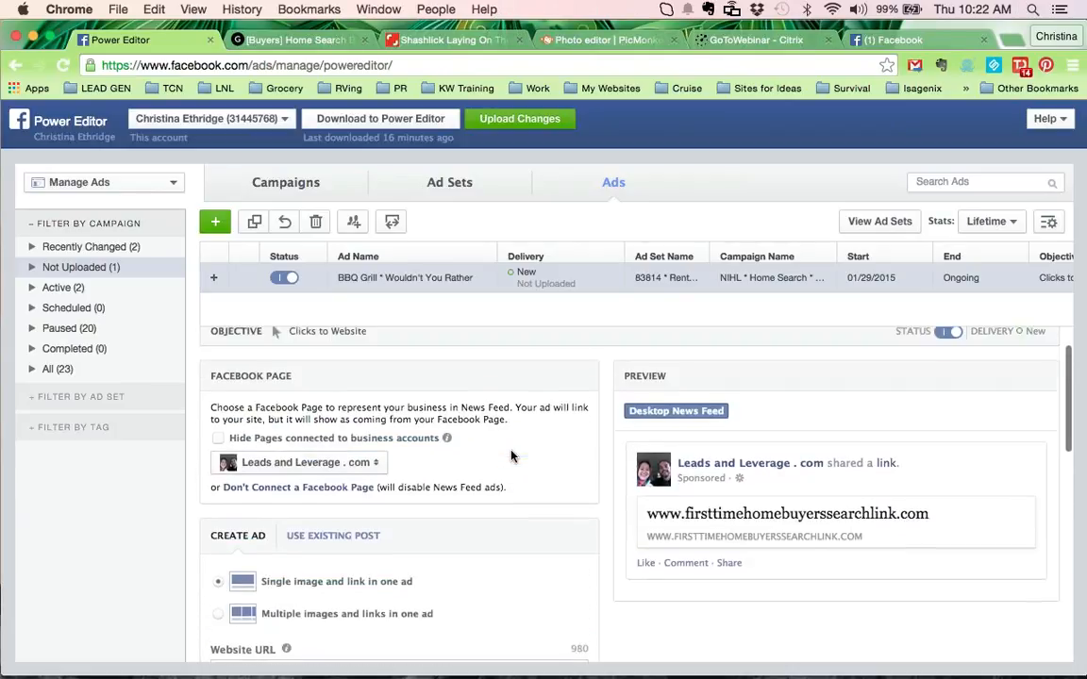
{"action": "scroll", "coordinate": [766, 524], "scroll_direction": "down", "scroll_amount": 3}
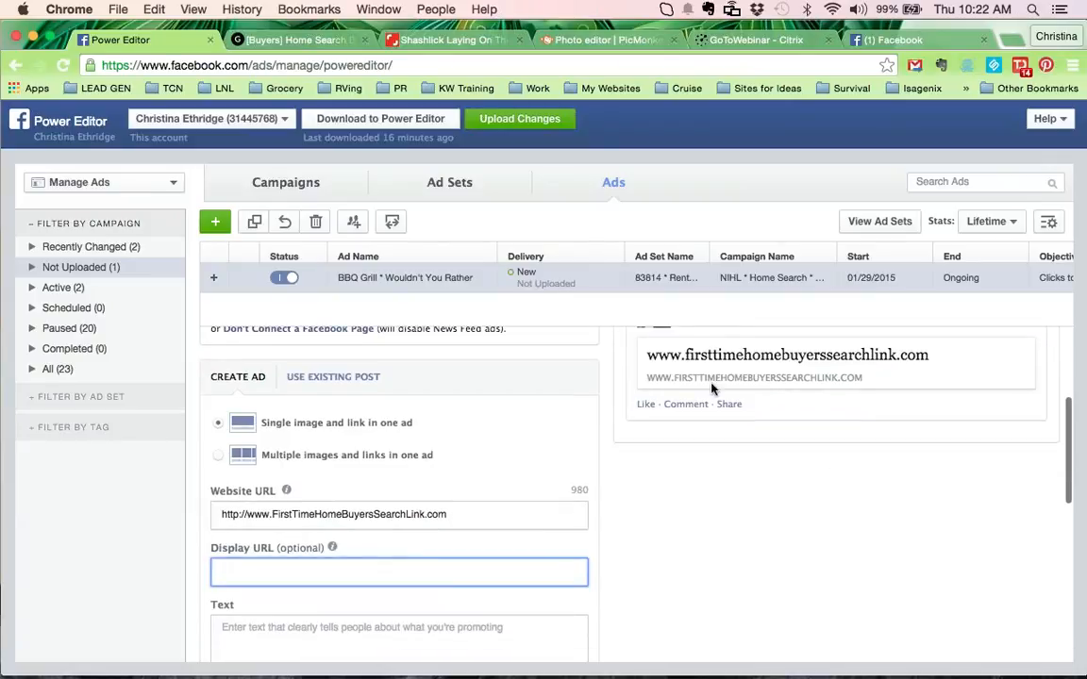
{"action": "scroll", "coordinate": [742, 440], "scroll_direction": "up", "scroll_amount": 2}
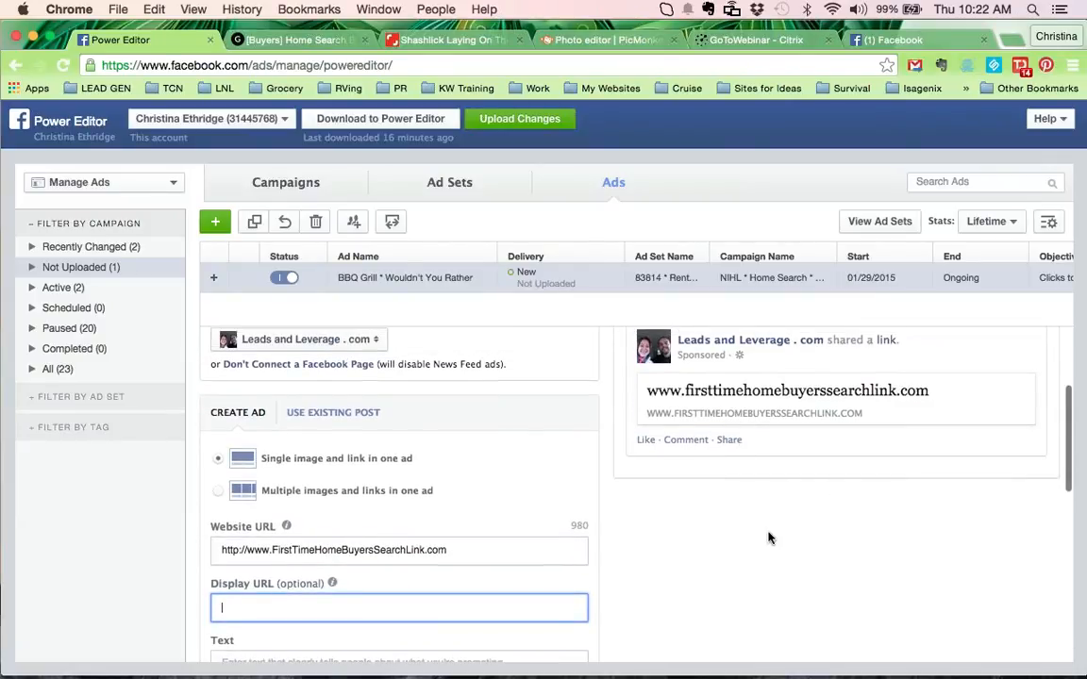
{"action": "key", "text": "super+Tab"}
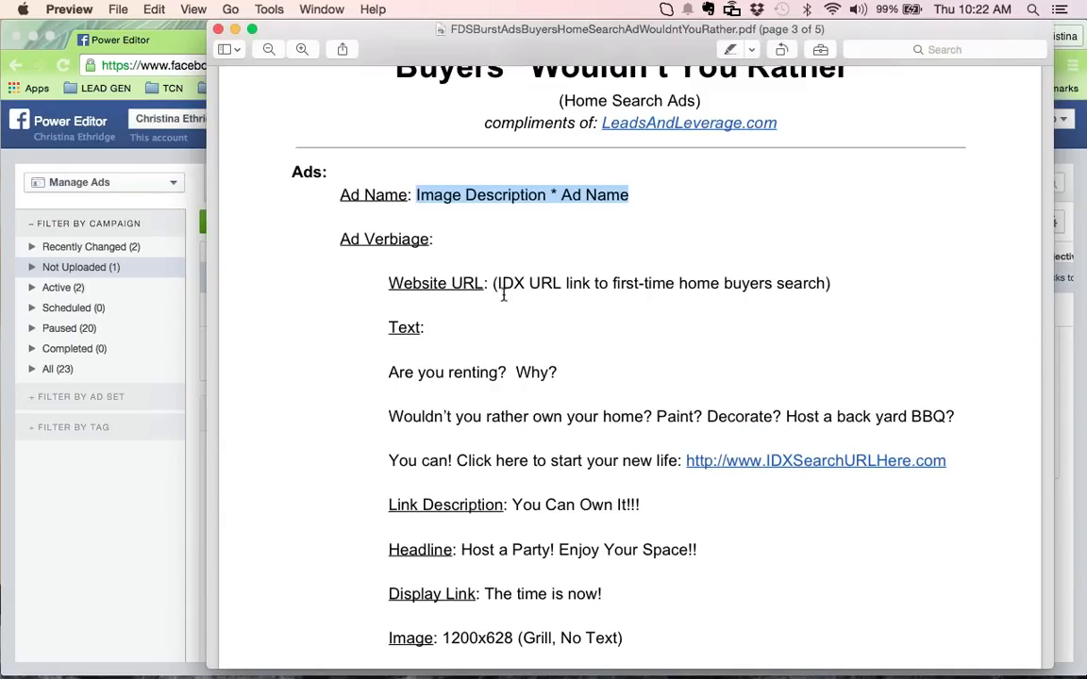
{"action": "key", "text": "super+Tab"}
{"action": "key", "text": "Tab"}
{"action": "scroll", "coordinate": [487, 576], "scroll_direction": "down", "scroll_amount": 3}
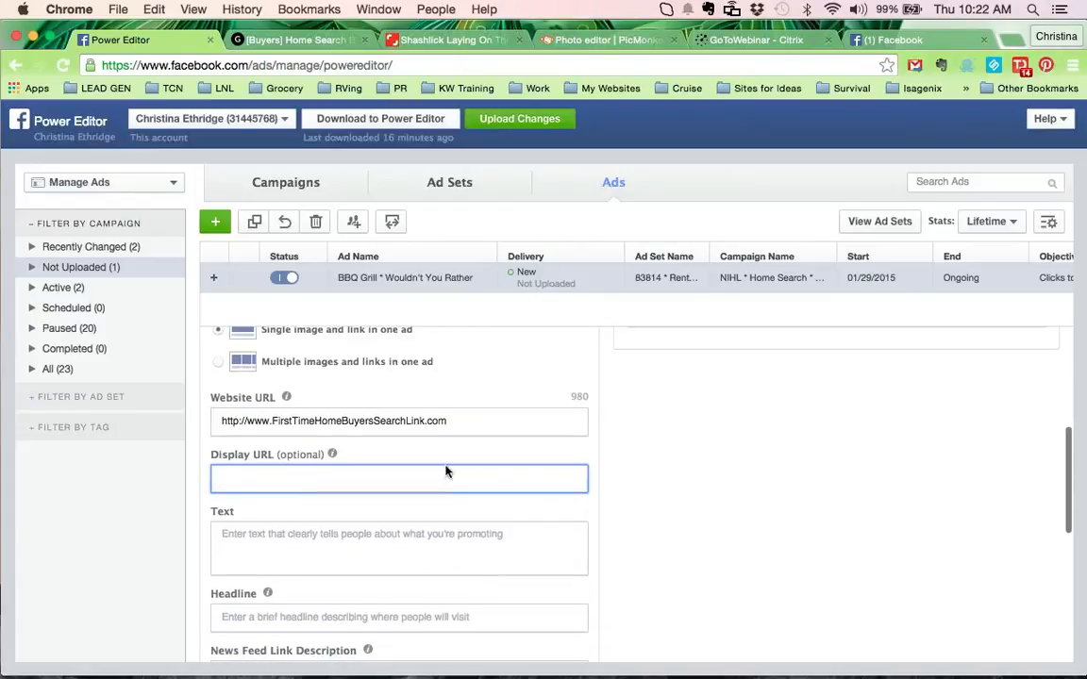
{"action": "scroll", "coordinate": [480, 481], "scroll_direction": "down", "scroll_amount": 1}
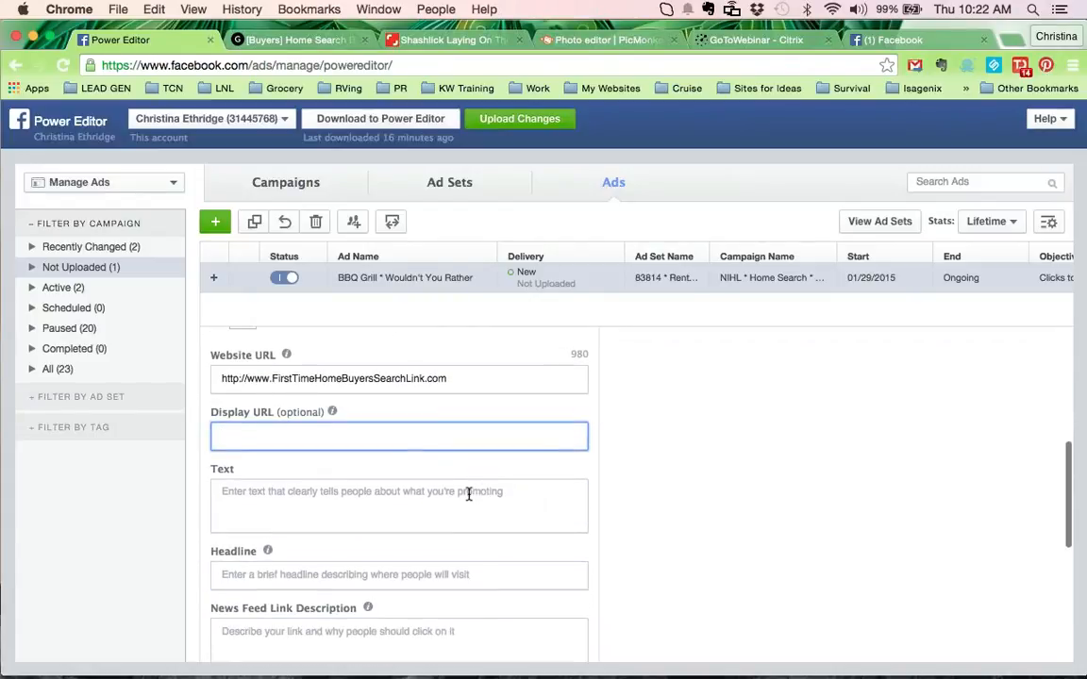
Copy the guide's ad text, from "Are you renting? Why?" through the IDX search link, into the ad's Text field
{"action": "key", "text": "super+Tab"}
{"action": "scroll", "coordinate": [707, 435], "scroll_direction": "down", "scroll_amount": 2}
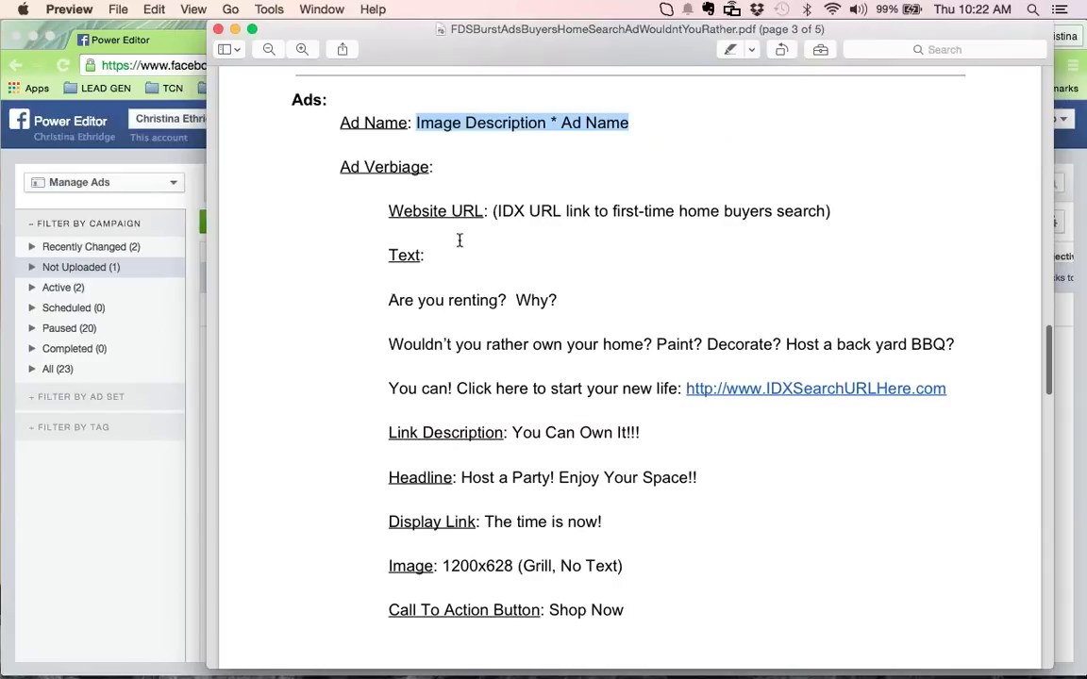
{"action": "left_click_drag", "start_coordinate": [388, 300], "coordinate": [948, 389]}
{"action": "key", "text": "super+c"}
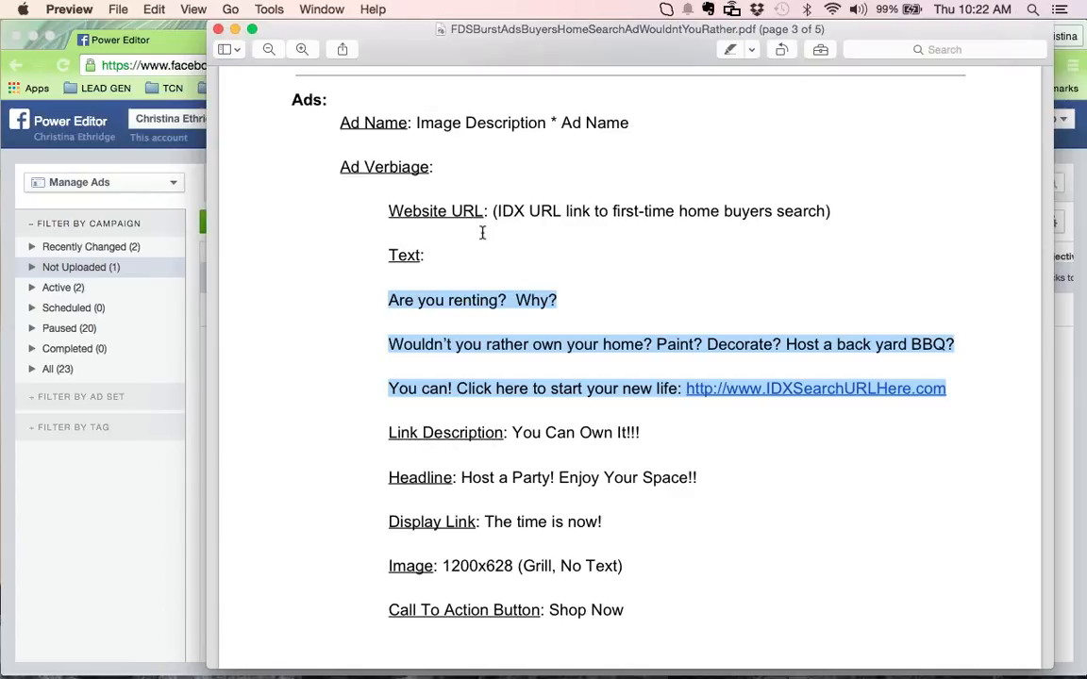
{"action": "key", "text": "super+Tab"}
{"action": "left_click", "coordinate": [235, 488]}
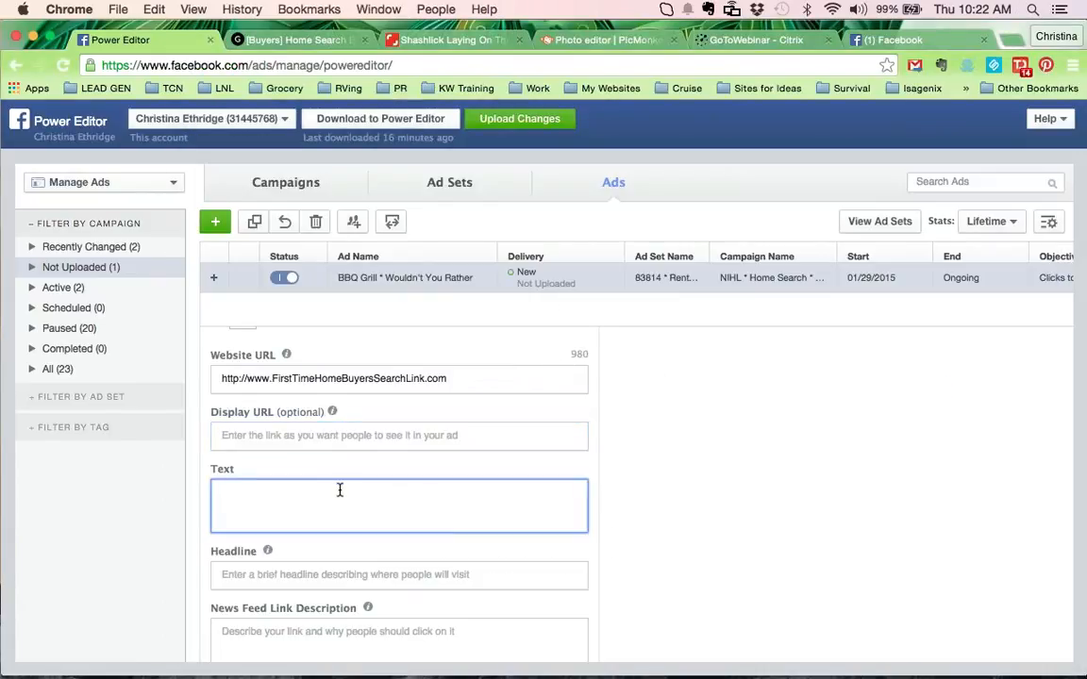
{"action": "key", "text": "super+v"}
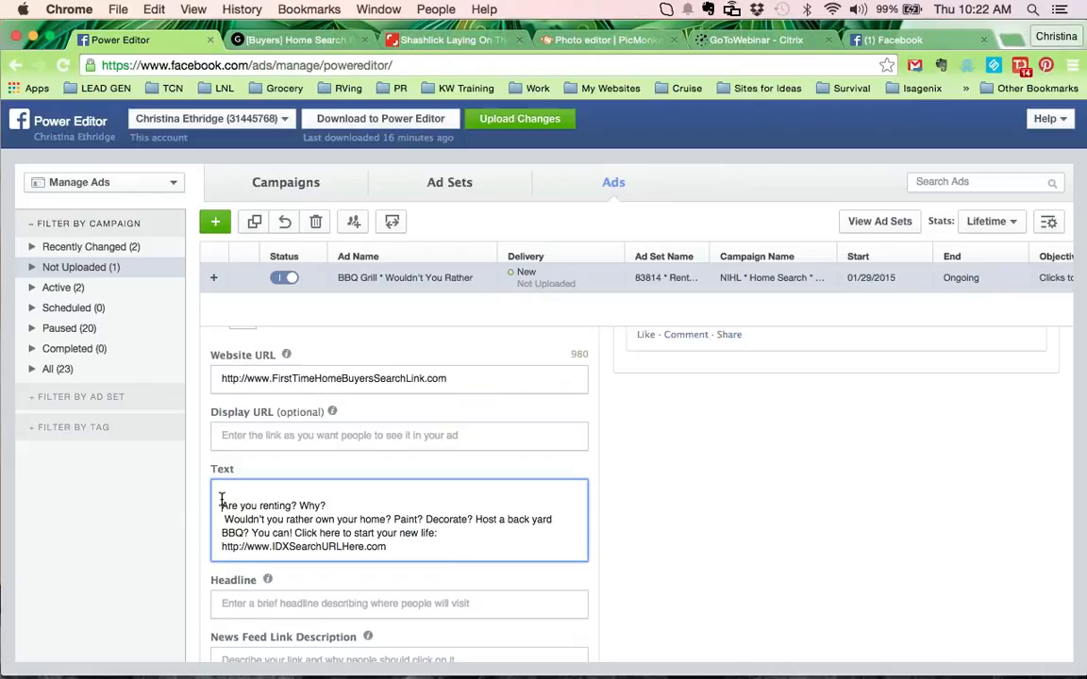
Remove the stray leading line and space in the ad text, leaving one blank line between "Are you renting? Why?" and the "Wouldn't you rather" paragraph
{"action": "key", "text": "Delete"}
{"action": "key", "text": "BackSpace"}
{"action": "key", "text": "BackSpace"}
{"action": "key", "text": "BackSpace"}
{"action": "key", "text": "BackSpace"}
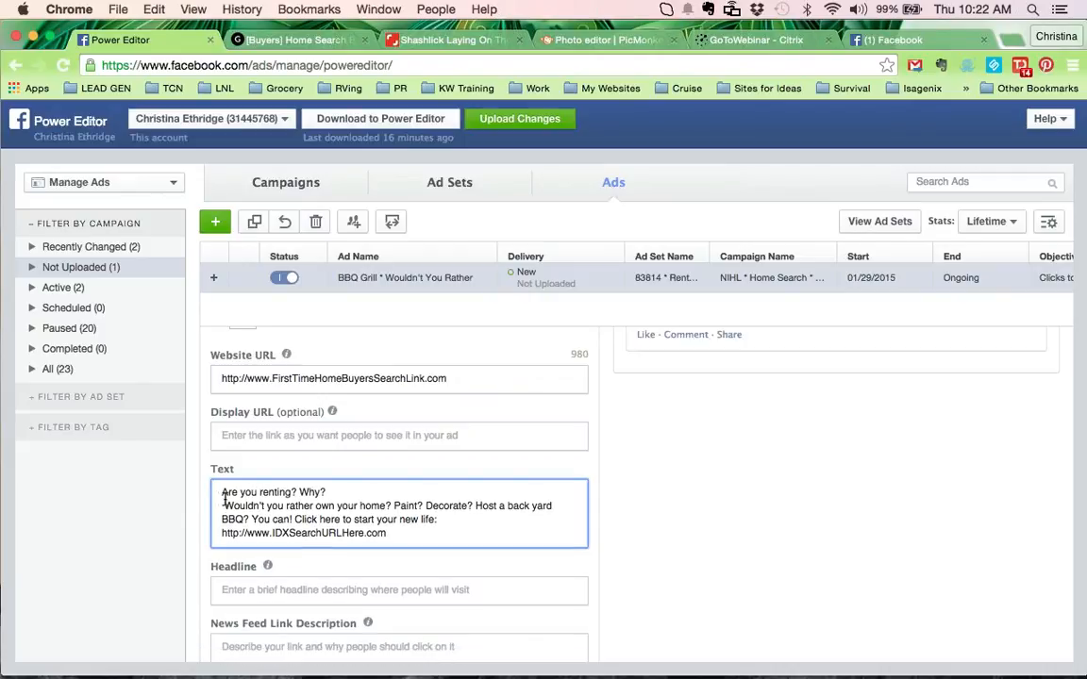
{"action": "left_click", "coordinate": [225, 506]}
{"action": "key", "text": "BackSpace"}
{"action": "key", "text": "BackSpace"}
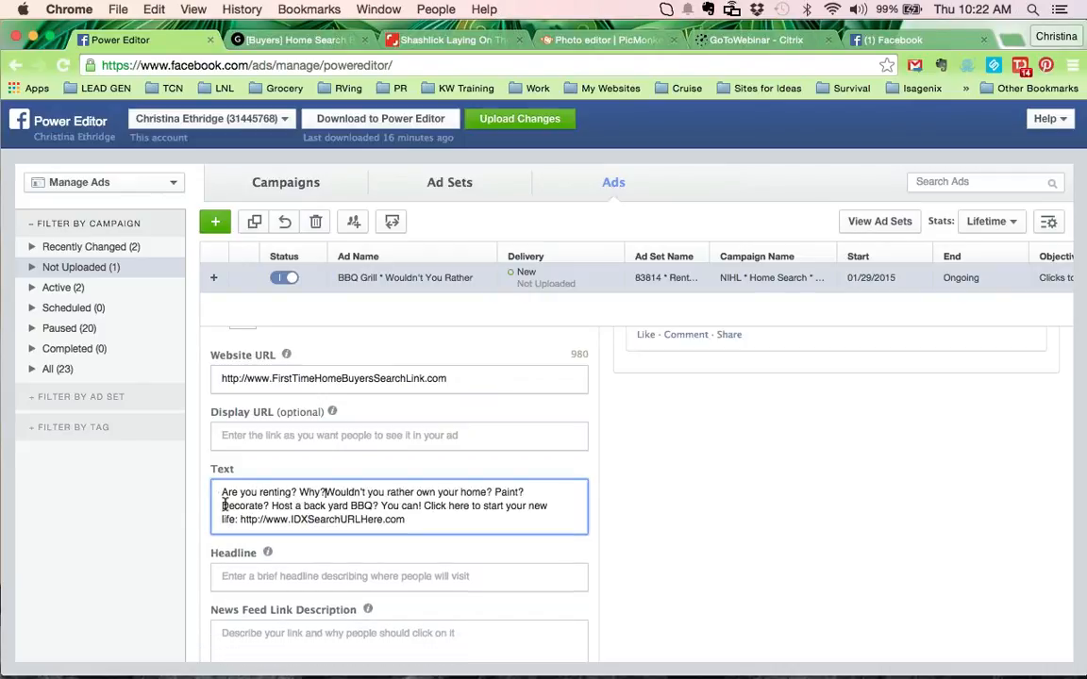
{"action": "key", "text": "Return"}
{"action": "key", "text": "Return"}
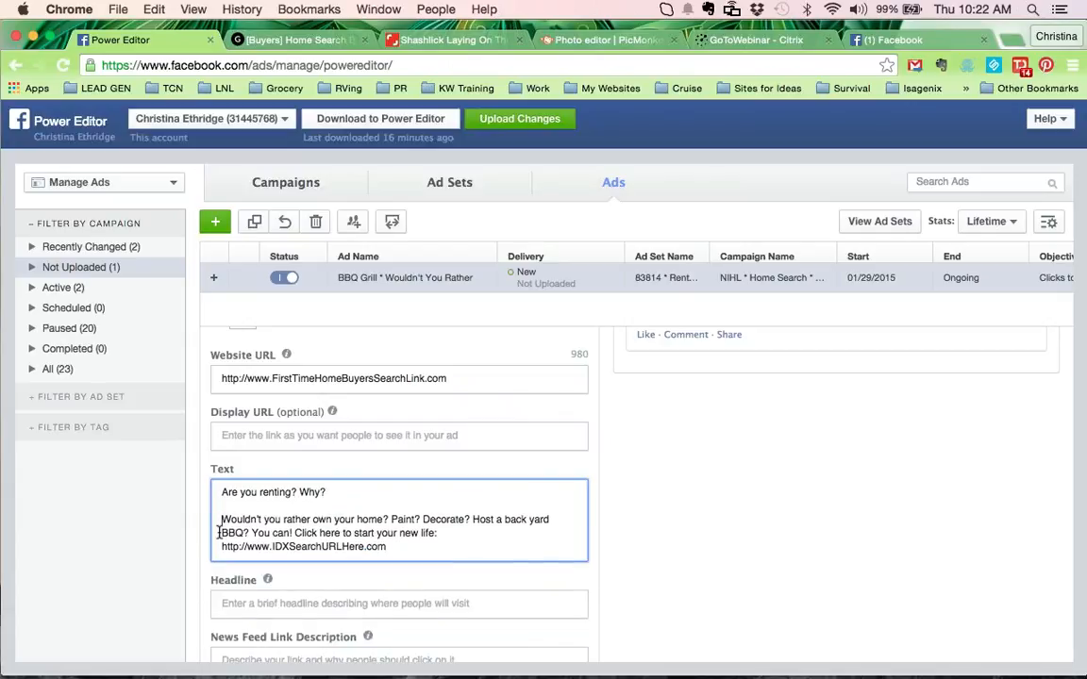
{"action": "left_click", "coordinate": [221, 533]}
{"action": "key", "text": "BackSpace"}
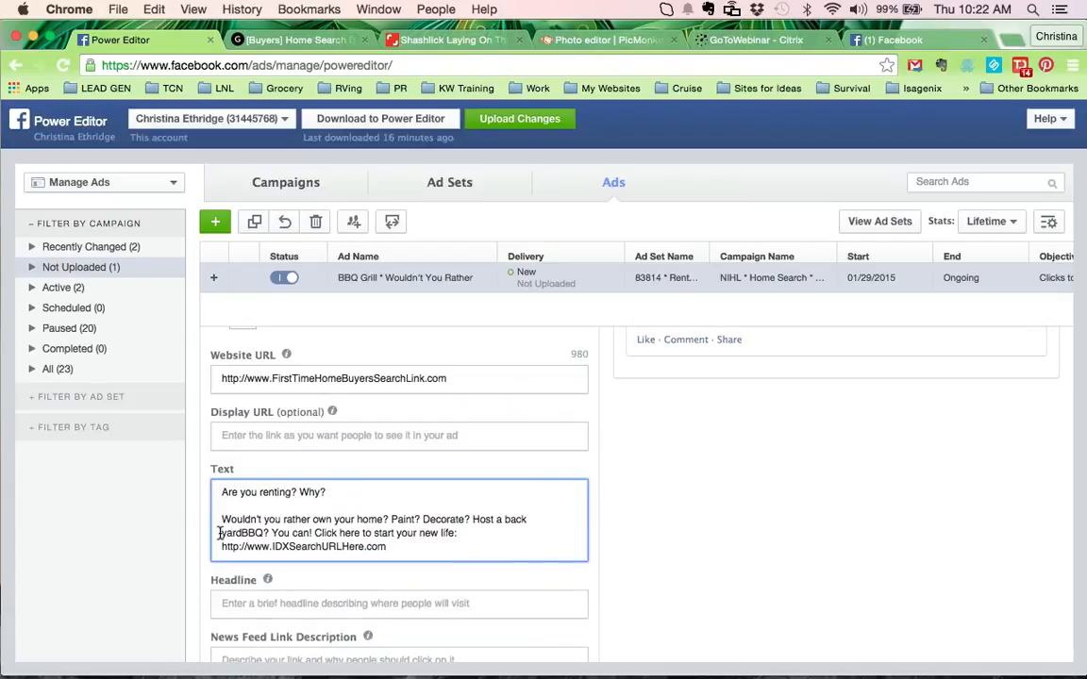
{"action": "left_click", "coordinate": [451, 535]}
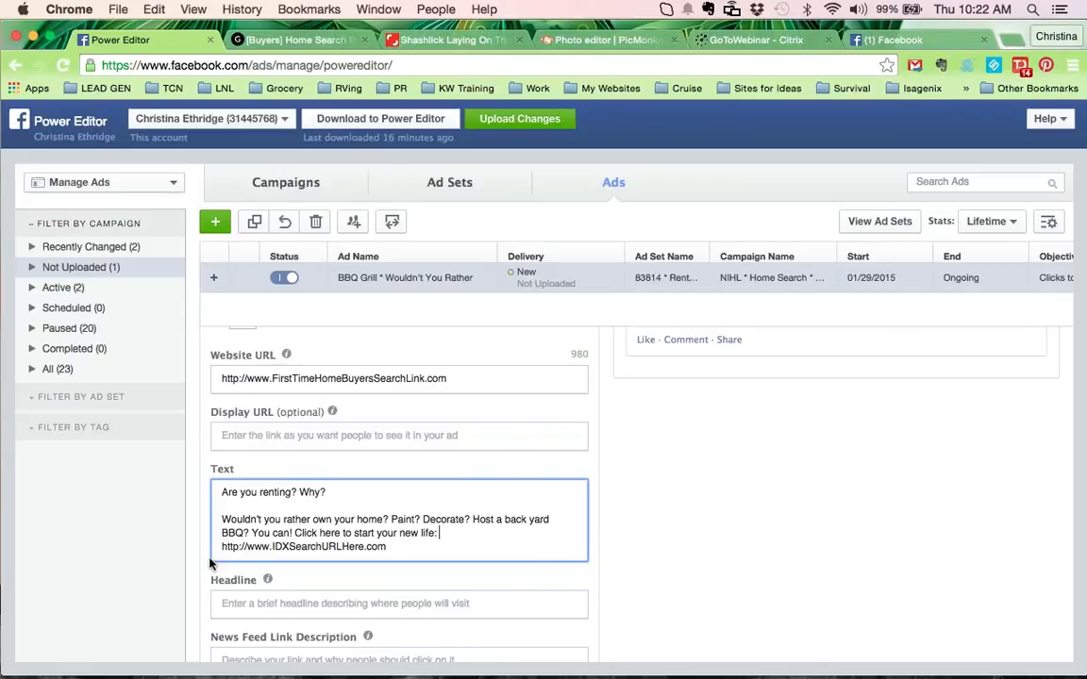
Replace the placeholder IDX link in the ad text with the ad's website URL, set as its own paragraph
{"action": "left_click", "coordinate": [456, 377]}
{"action": "key", "text": "super+a"}
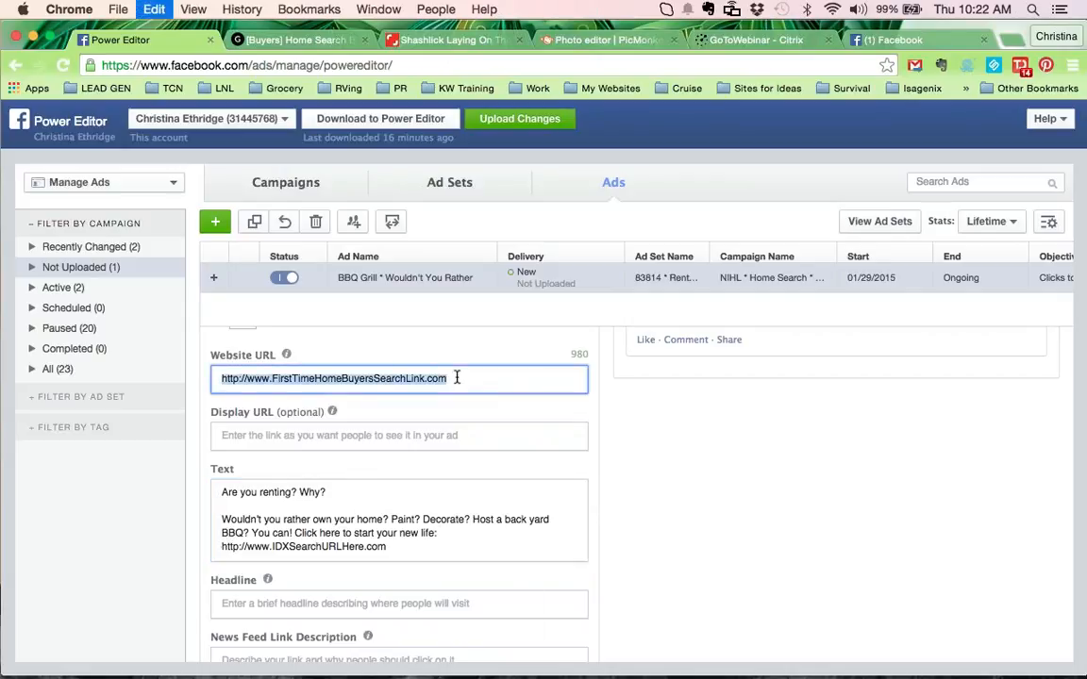
{"action": "key", "text": "super+c"}
{"action": "left_click_drag", "start_coordinate": [377, 547], "coordinate": [220, 546]}
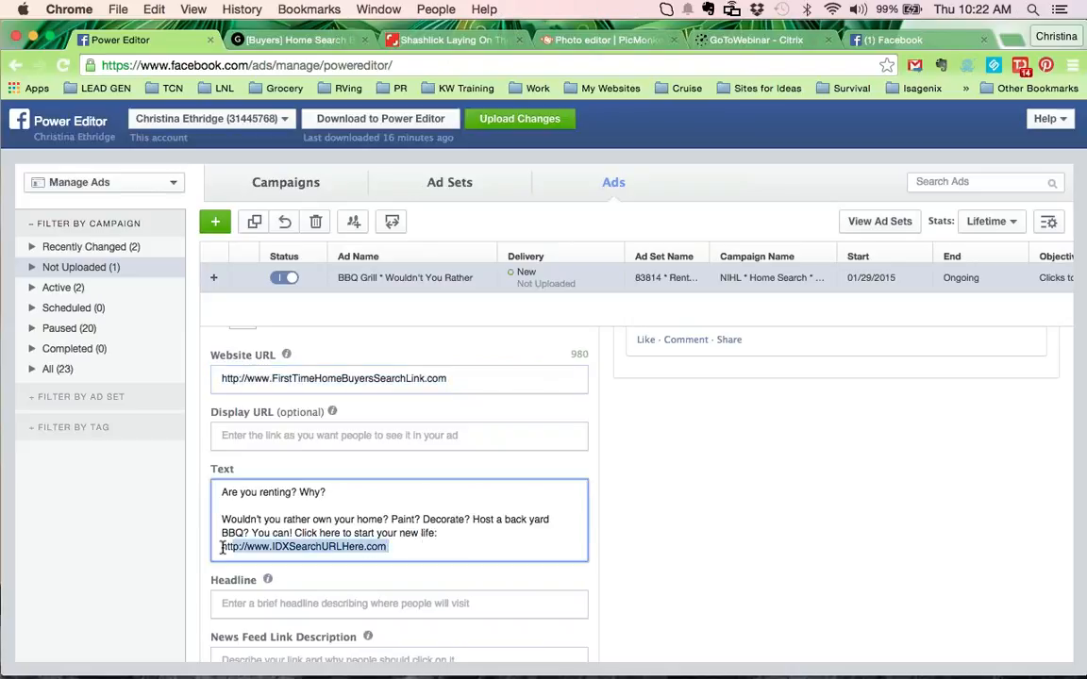
{"action": "key", "text": "BackSpace"}
{"action": "key", "text": "Return"}
{"action": "key", "text": "Return"}
{"action": "key", "text": "super+v"}
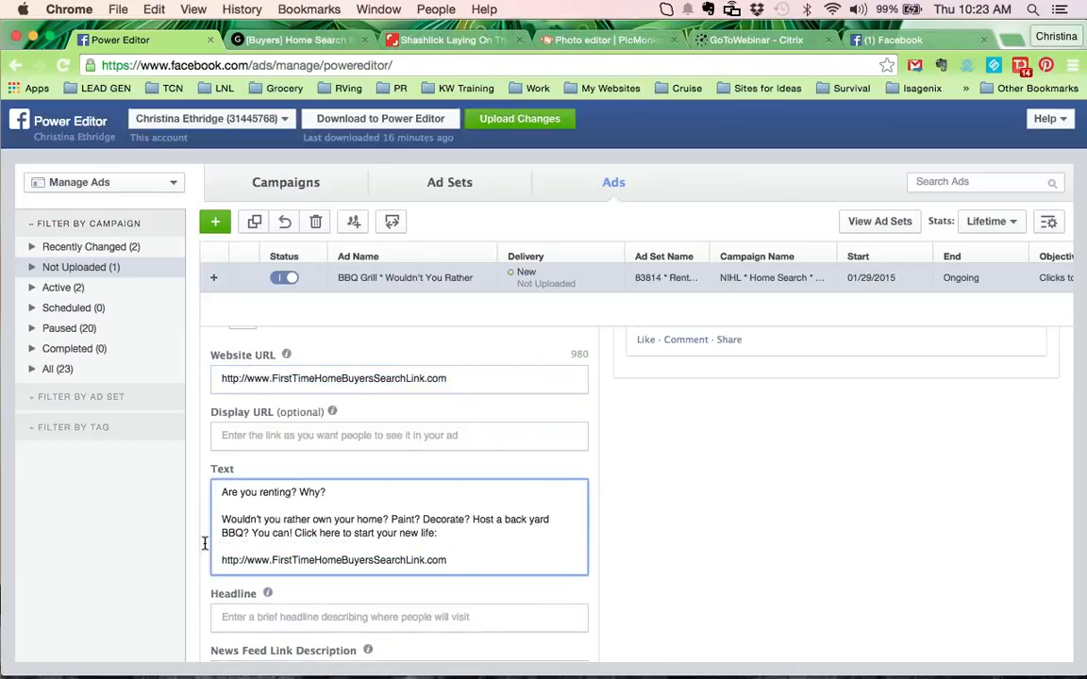
Replace the ad text's opening line with the all-caps version "ARE YOU RENTING? WHY?"
{"action": "left_click", "coordinate": [224, 492]}
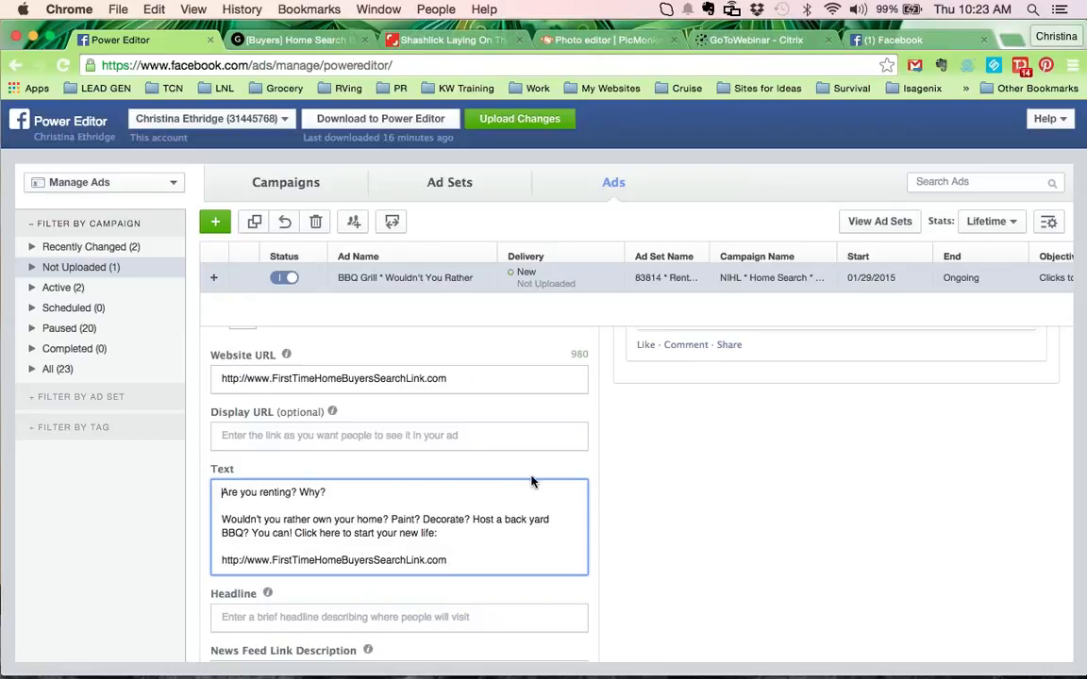
{"action": "scroll", "coordinate": [714, 468], "scroll_direction": "up", "scroll_amount": 5}
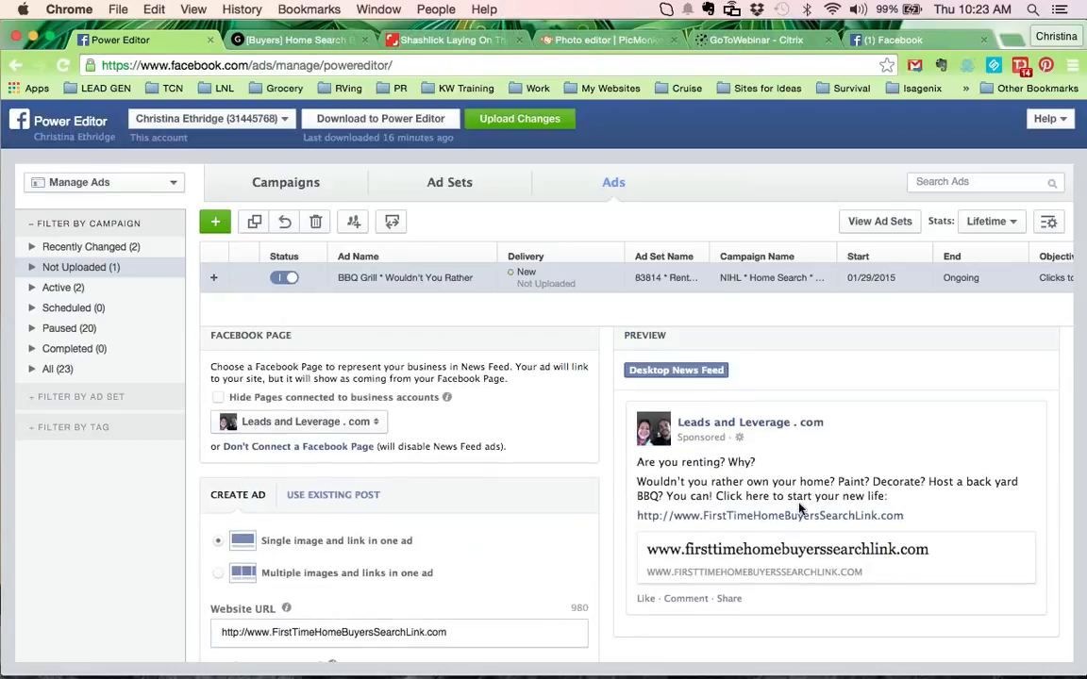
{"action": "scroll", "coordinate": [736, 556], "scroll_direction": "down", "scroll_amount": 5}
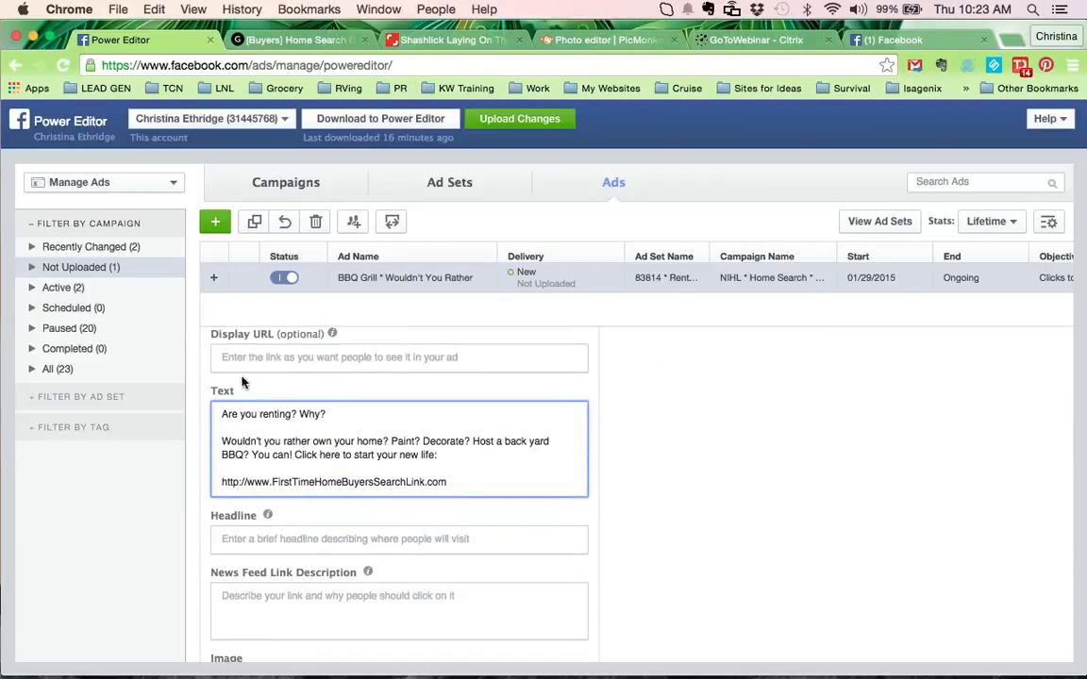
{"action": "type", "text": "ARE YOU RENT"}
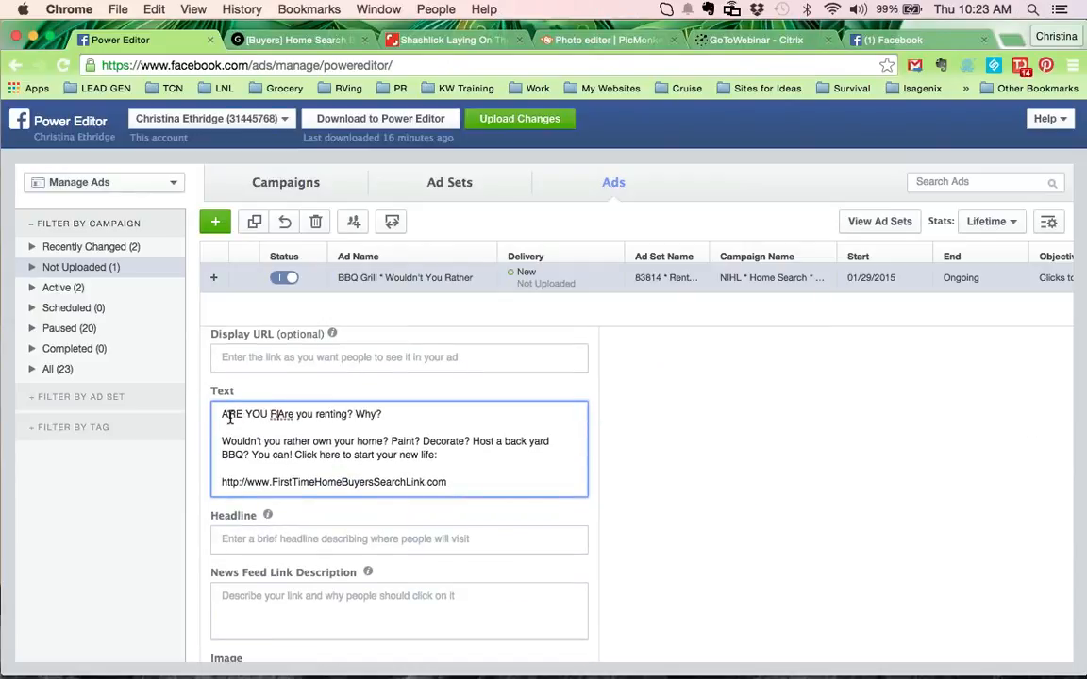
{"action": "type", "text": "ING? WHY?"}
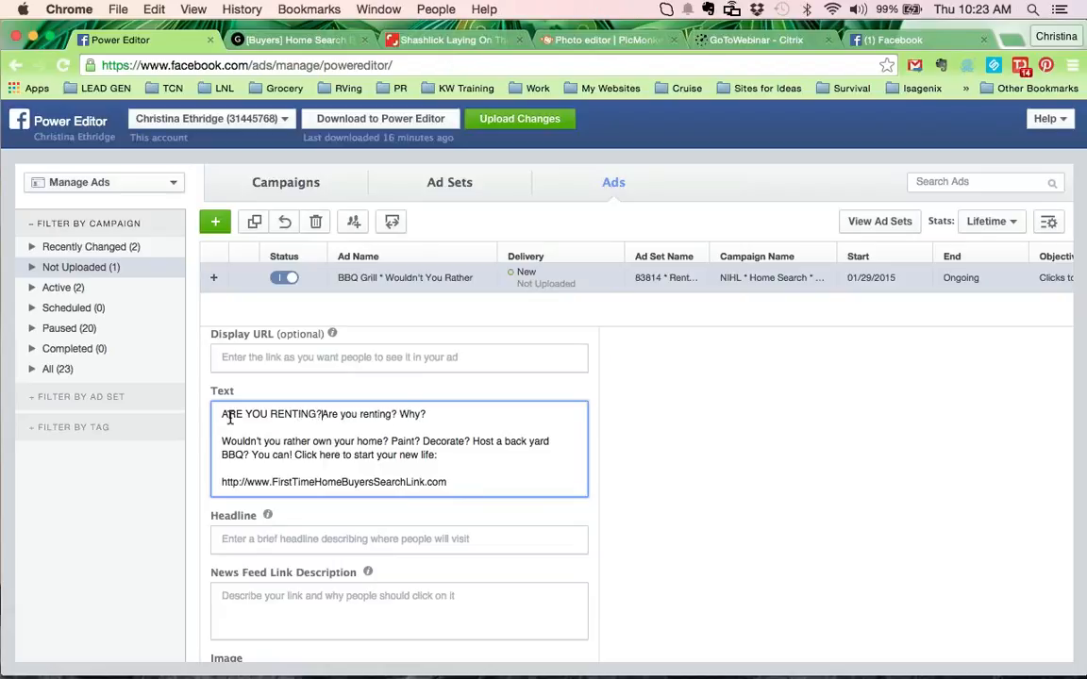
{"action": "key", "text": "shift+End"}
{"action": "key", "text": "Delete"}
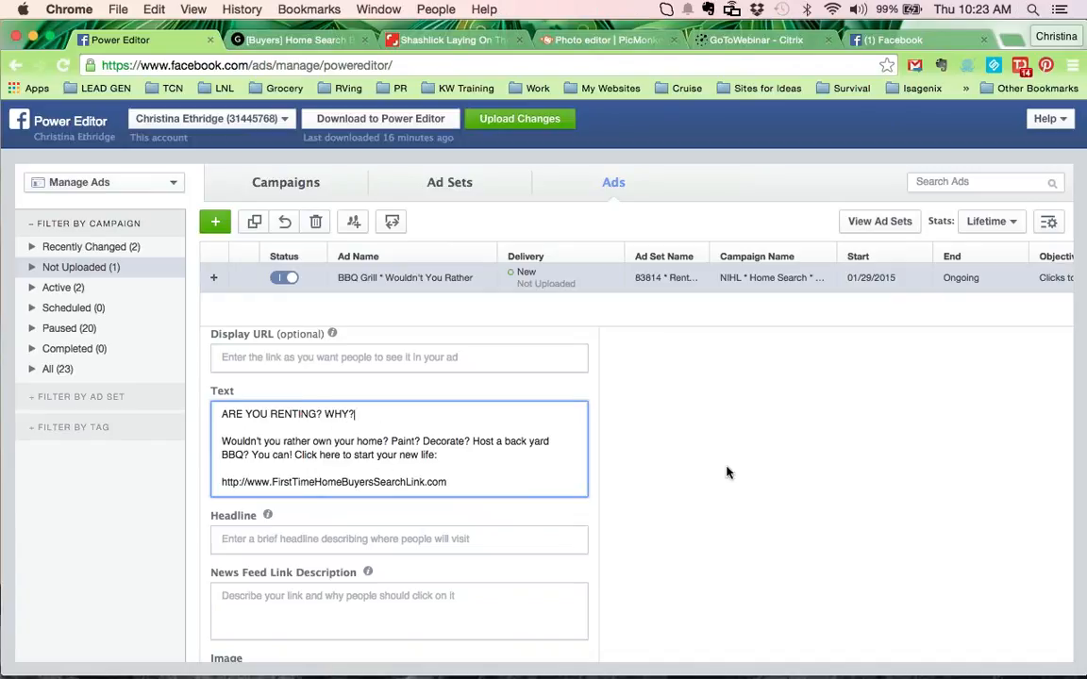
Split "Click here to start your new life:" into its own paragraph after "You can!" in the ad text
{"action": "scroll", "coordinate": [728, 473], "scroll_direction": "up", "scroll_amount": 5}
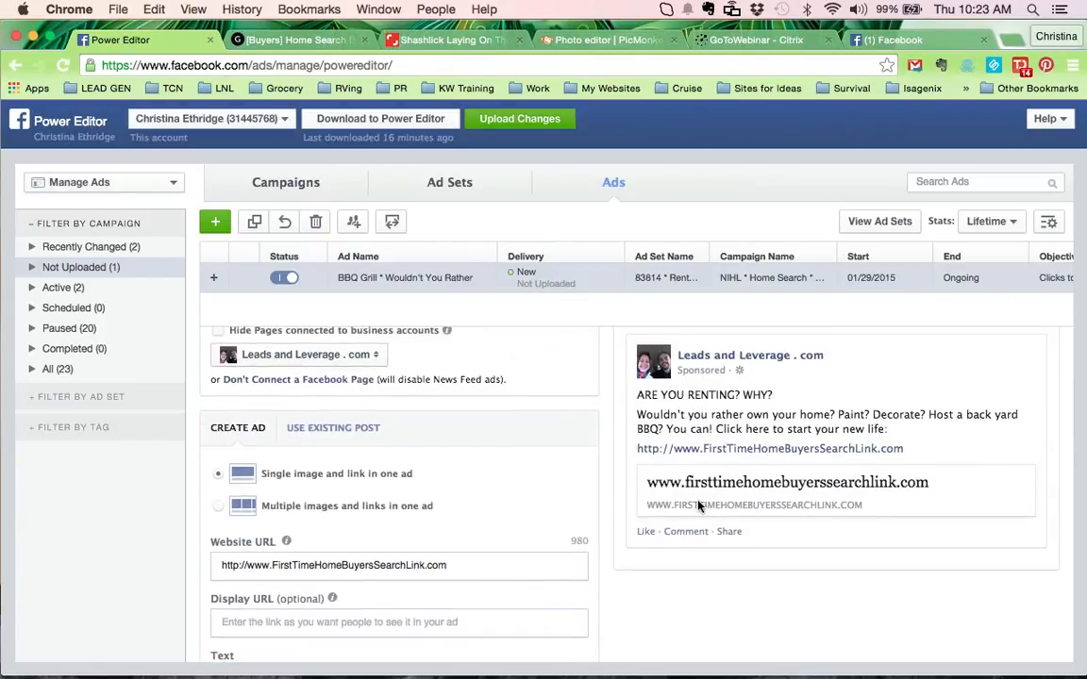
{"action": "scroll", "coordinate": [701, 578], "scroll_direction": "down", "scroll_amount": 5}
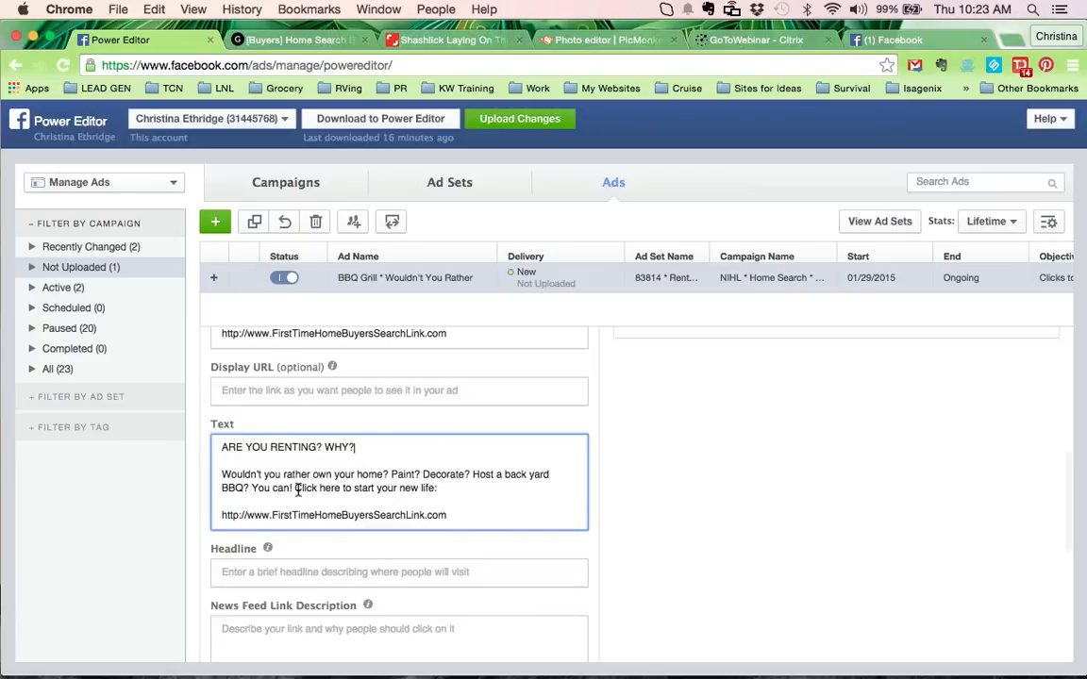
{"action": "left_click", "coordinate": [295, 488]}
{"action": "key", "text": "Return"}
{"action": "key", "text": "Return"}
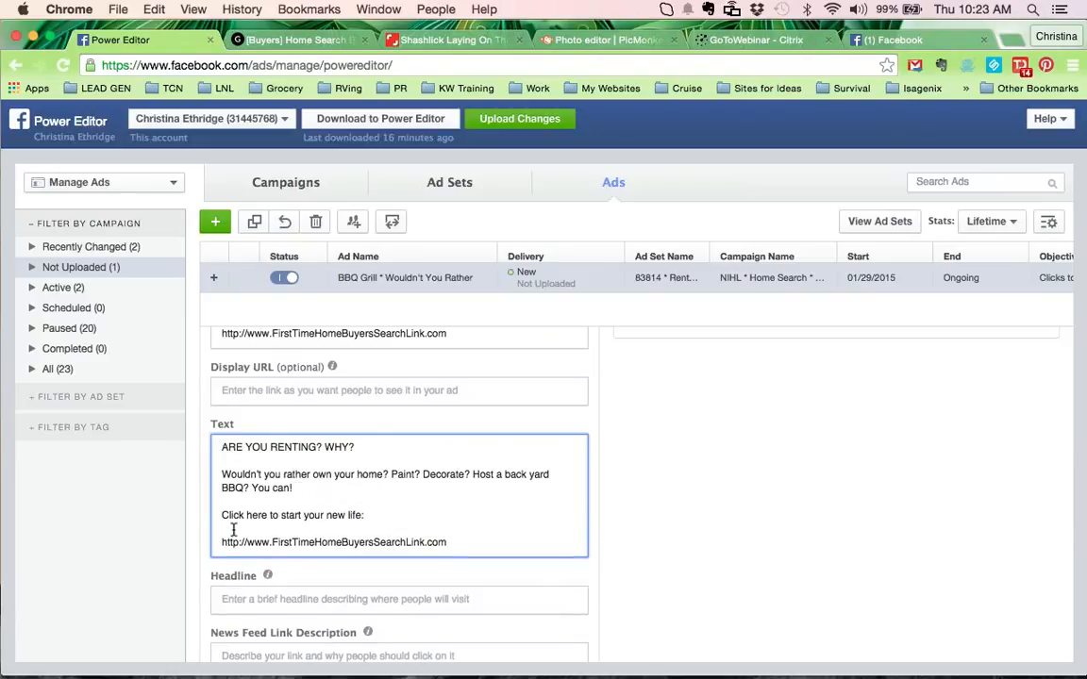
{"action": "key", "text": "BackSpace"}
{"action": "key", "text": "BackSpace"}
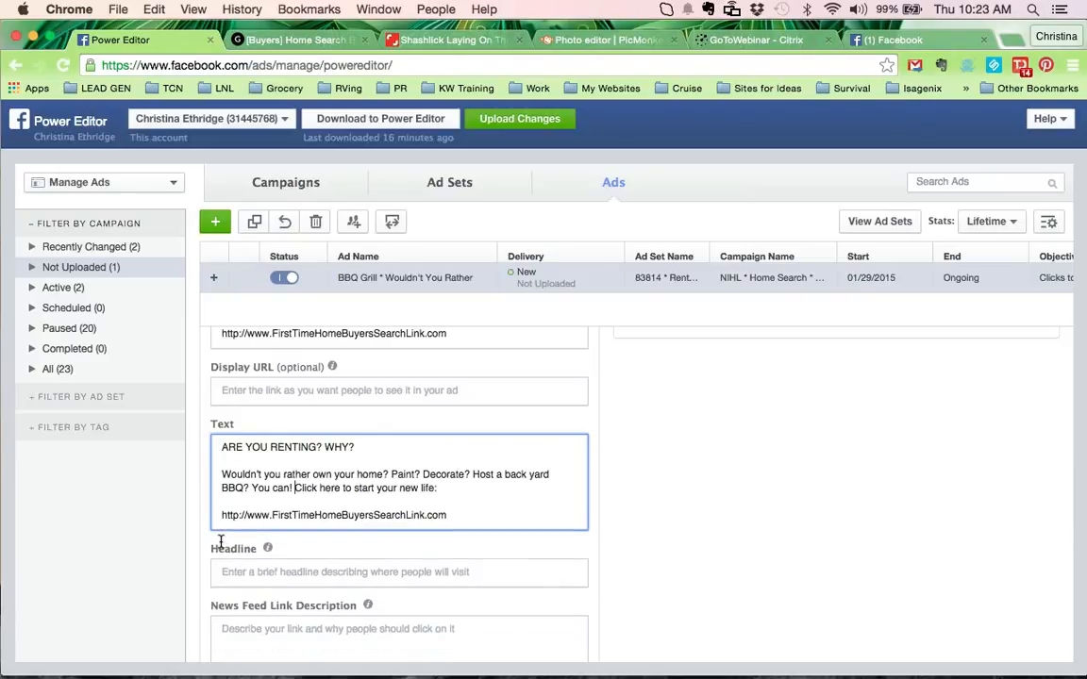
{"action": "key", "text": "Return"}
{"action": "key", "text": "Return"}
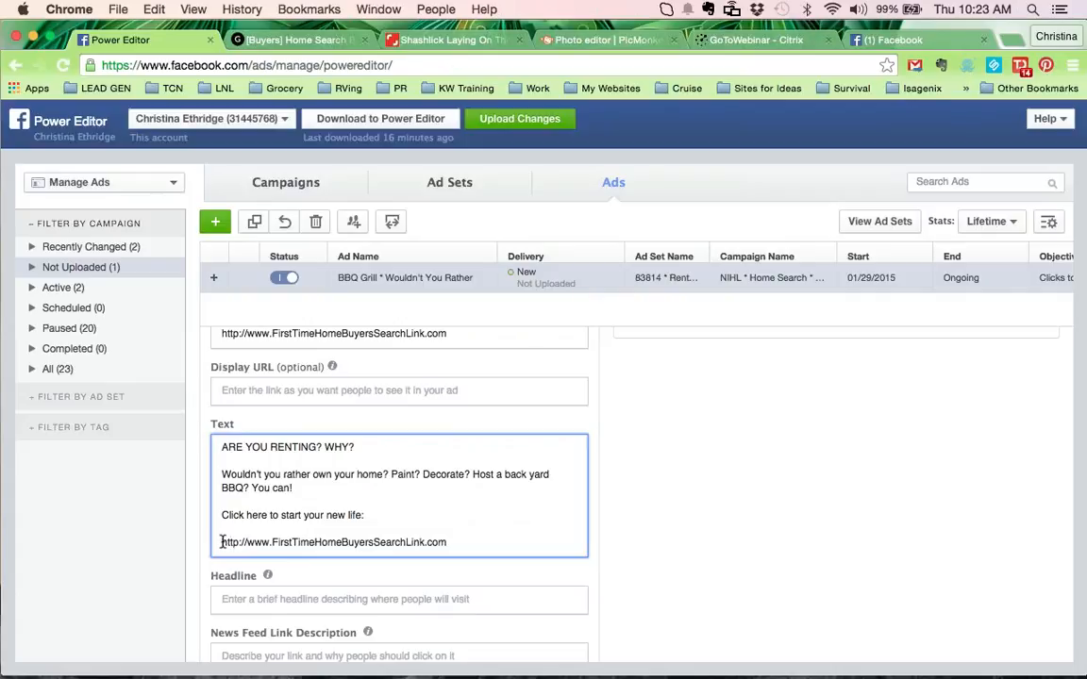
Place the link directly beneath "Click here to start your new life:" without a blank line and review the ad's preview
{"action": "key", "text": "BackSpace"}
{"action": "key", "text": "BackSpace"}
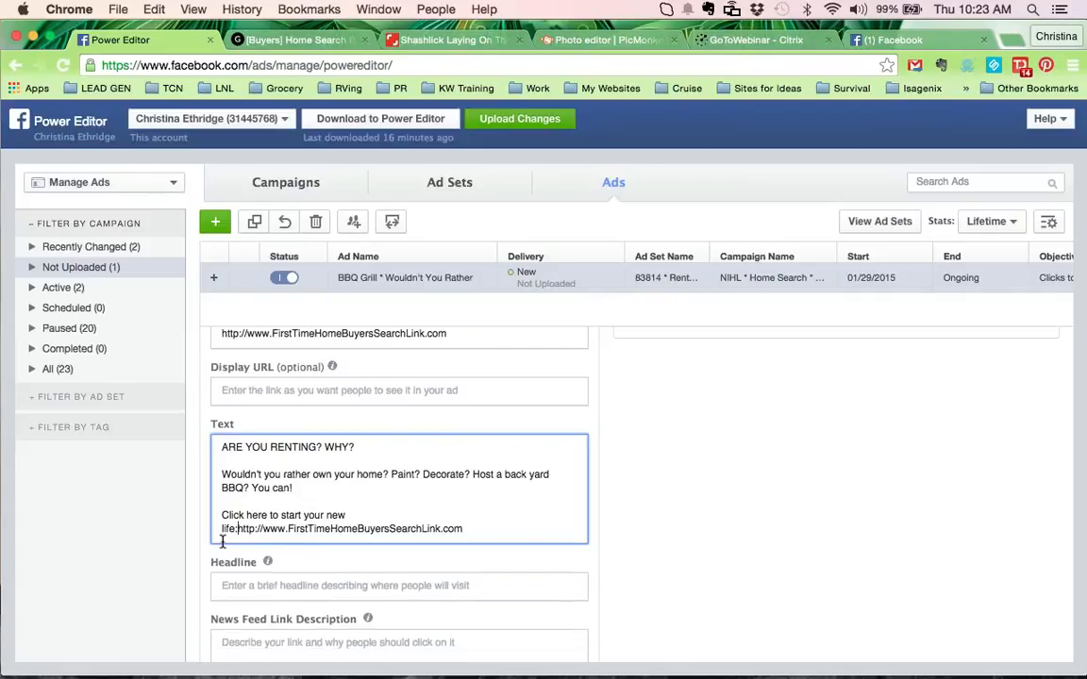
{"action": "key", "text": "Return"}
{"action": "left_click", "coordinate": [729, 516]}
{"action": "scroll", "coordinate": [729, 516], "scroll_direction": "up", "scroll_amount": 5}
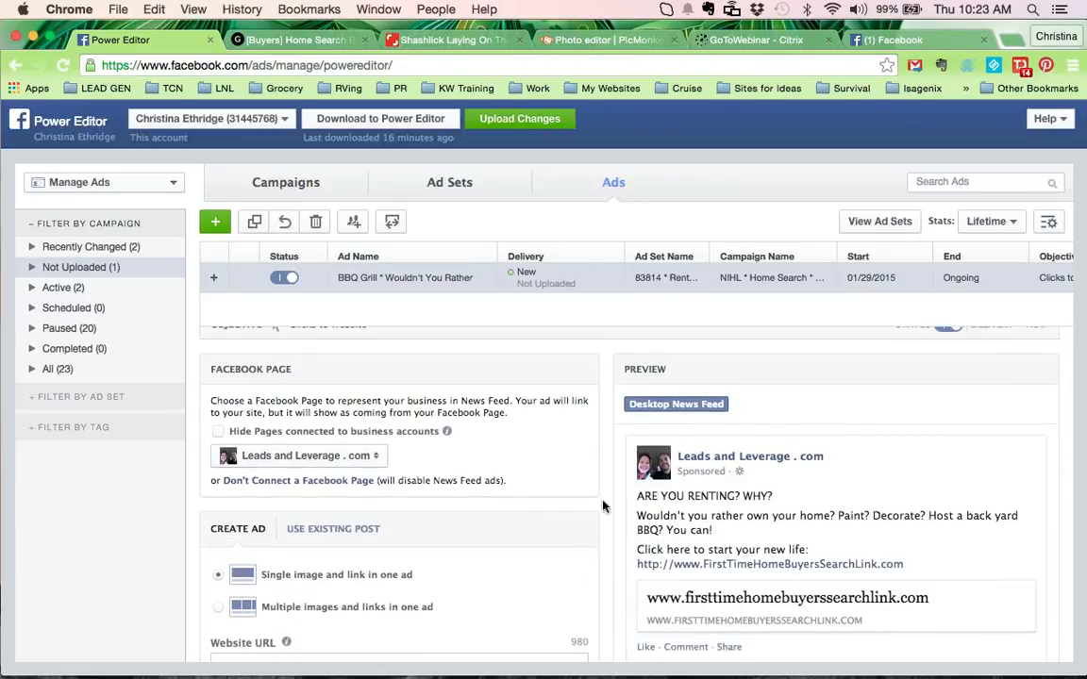
{"action": "scroll", "coordinate": [694, 535], "scroll_direction": "down", "scroll_amount": 5}
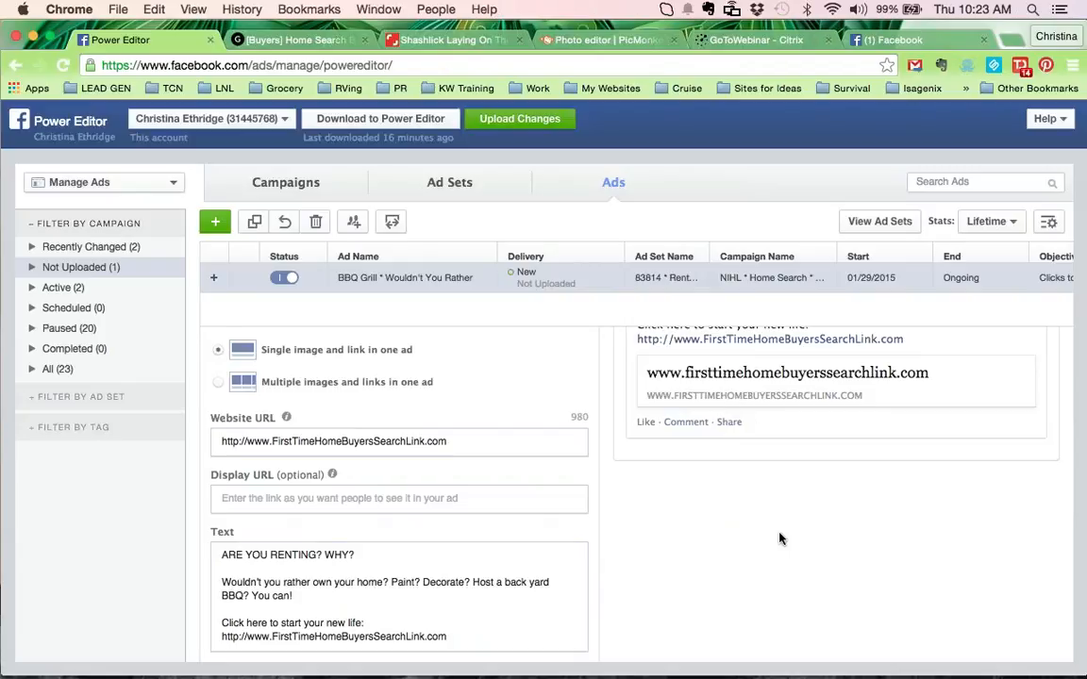
{"action": "scroll", "coordinate": [779, 538], "scroll_direction": "up", "scroll_amount": 2}
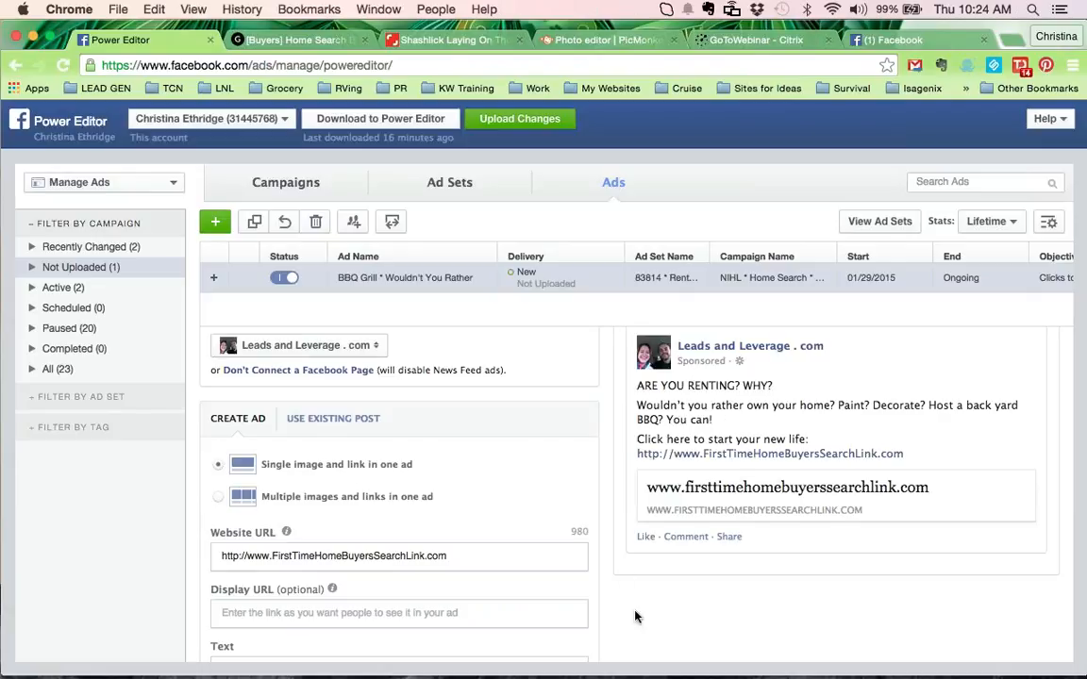
{"action": "scroll", "coordinate": [635, 616], "scroll_direction": "down", "scroll_amount": 3}
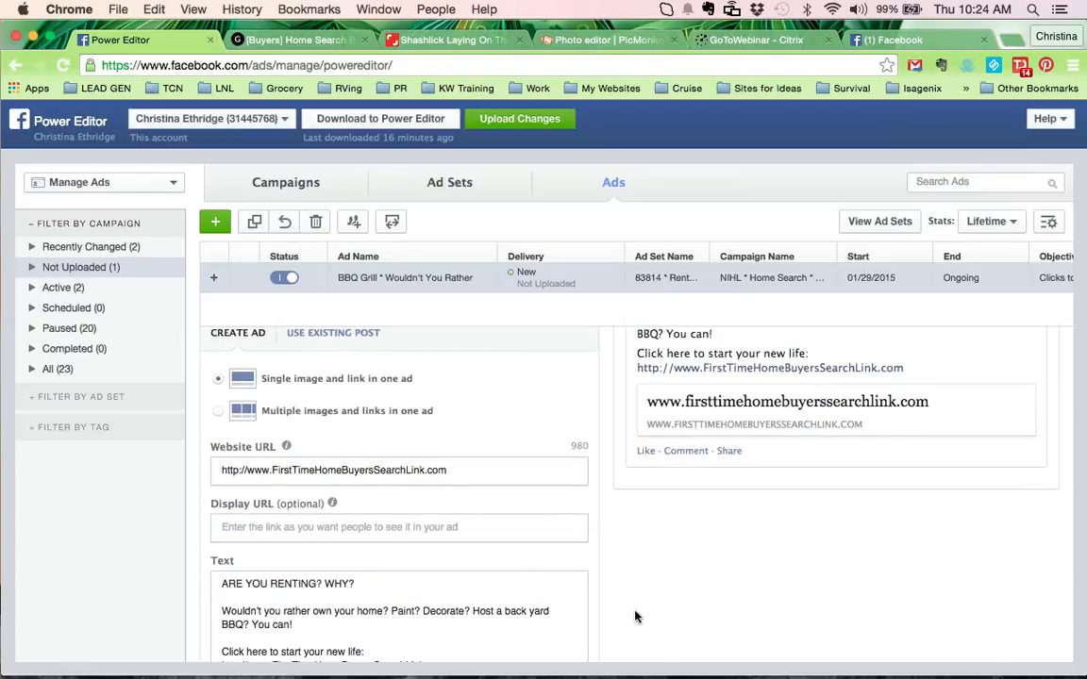
Examine sponsored posts in the Facebook news feed as a comparison for the ad's preview, and return to Power Editor
{"action": "scroll", "coordinate": [635, 616], "scroll_direction": "up", "scroll_amount": 2}
{"action": "scroll", "coordinate": [635, 617], "scroll_direction": "down", "scroll_amount": 10}
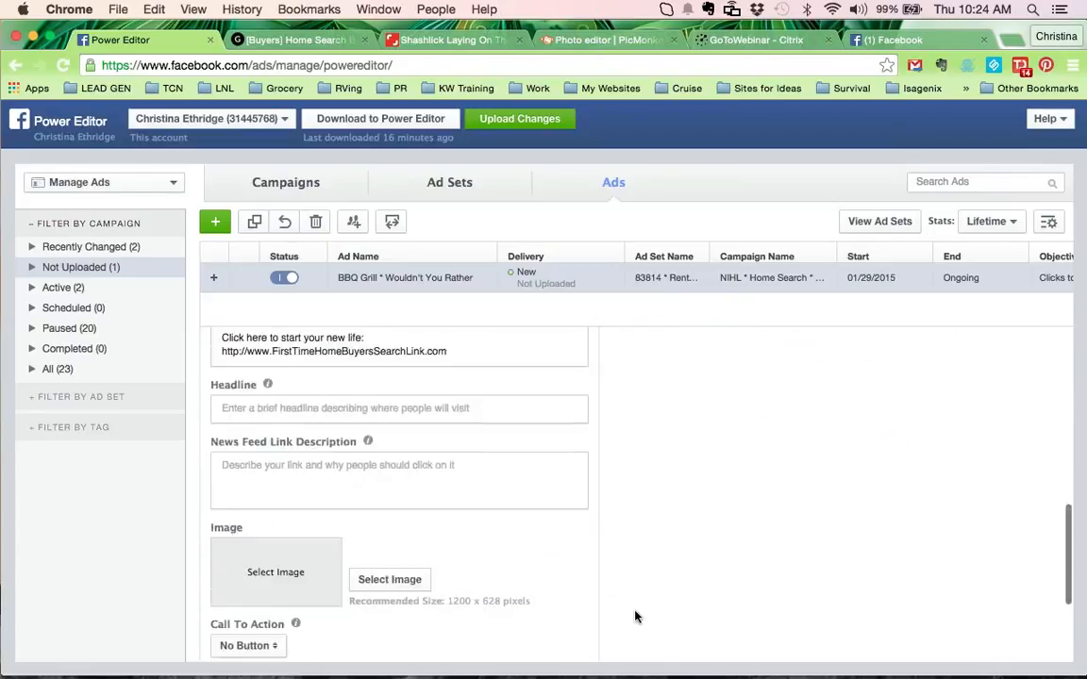
{"action": "scroll", "coordinate": [635, 616], "scroll_direction": "up", "scroll_amount": 10}
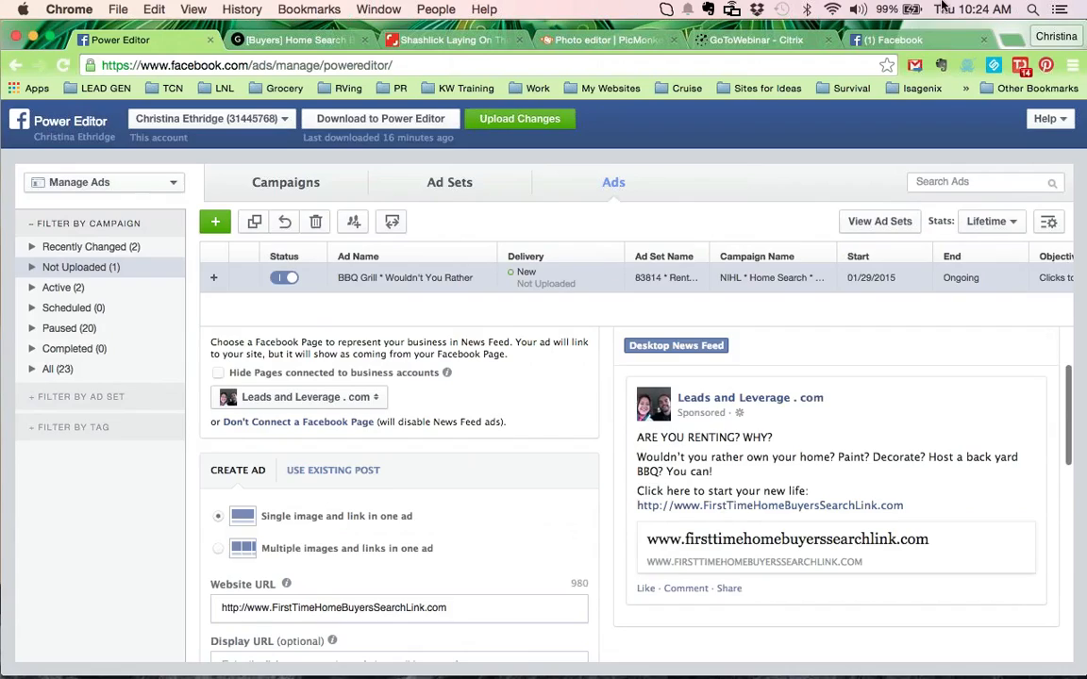
{"action": "left_click", "coordinate": [893, 39]}
{"action": "scroll", "coordinate": [484, 438], "scroll_direction": "down", "scroll_amount": 5}
{"action": "scroll", "coordinate": [484, 438], "scroll_direction": "down", "scroll_amount": 10}
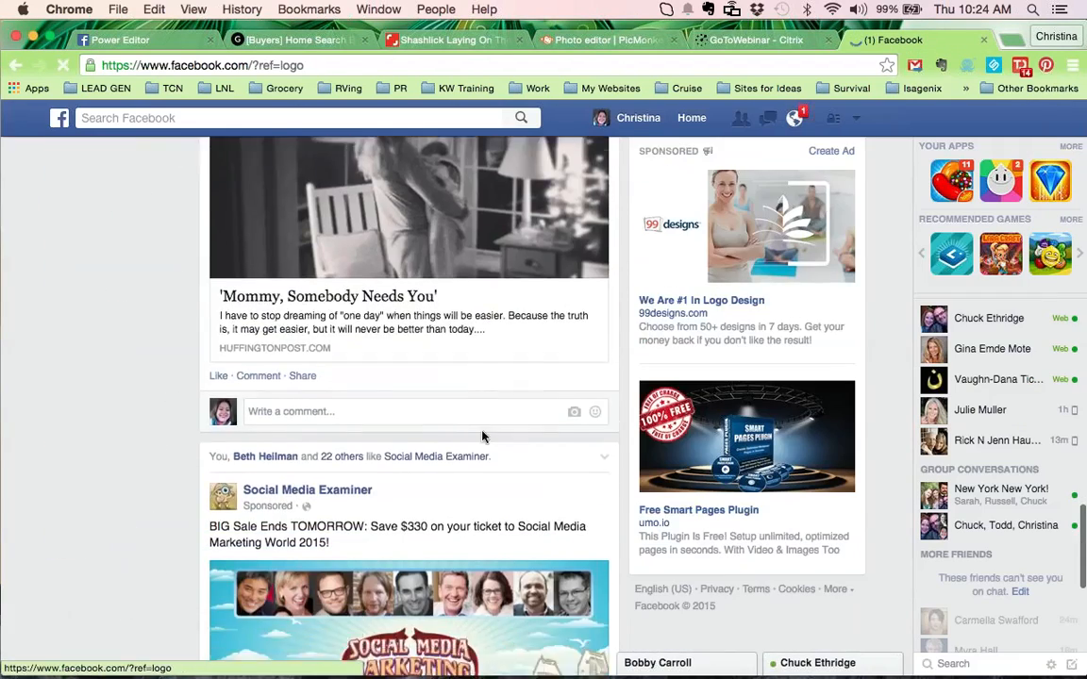
{"action": "scroll", "coordinate": [482, 437], "scroll_direction": "down", "scroll_amount": 10}
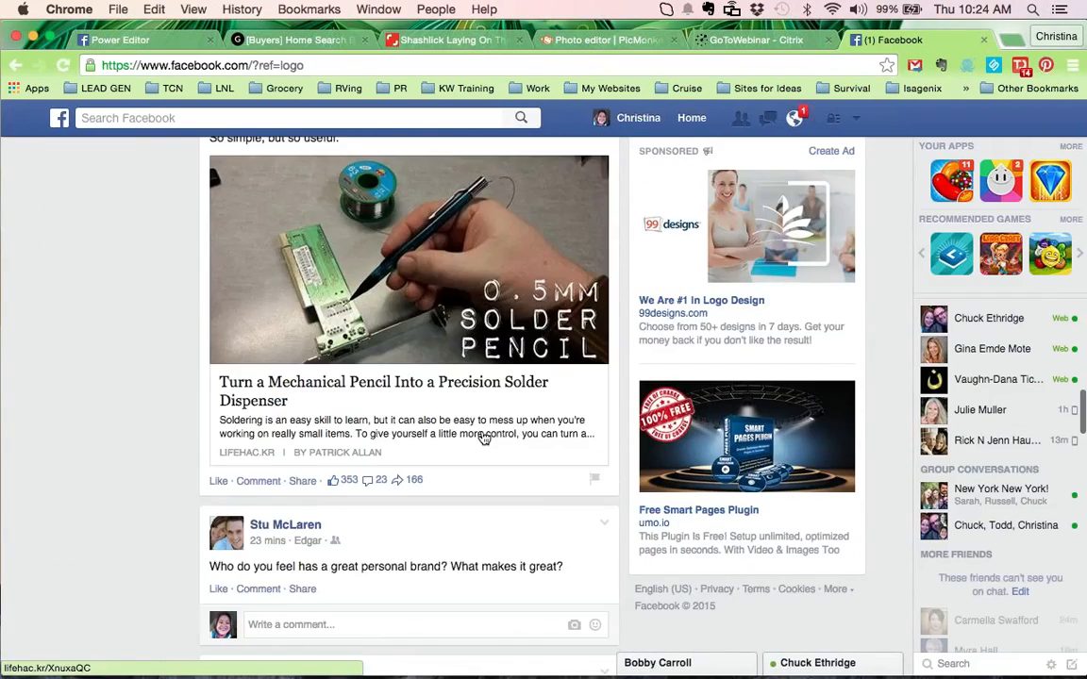
{"action": "left_click", "coordinate": [60, 118]}
{"action": "left_click", "coordinate": [134, 41]}
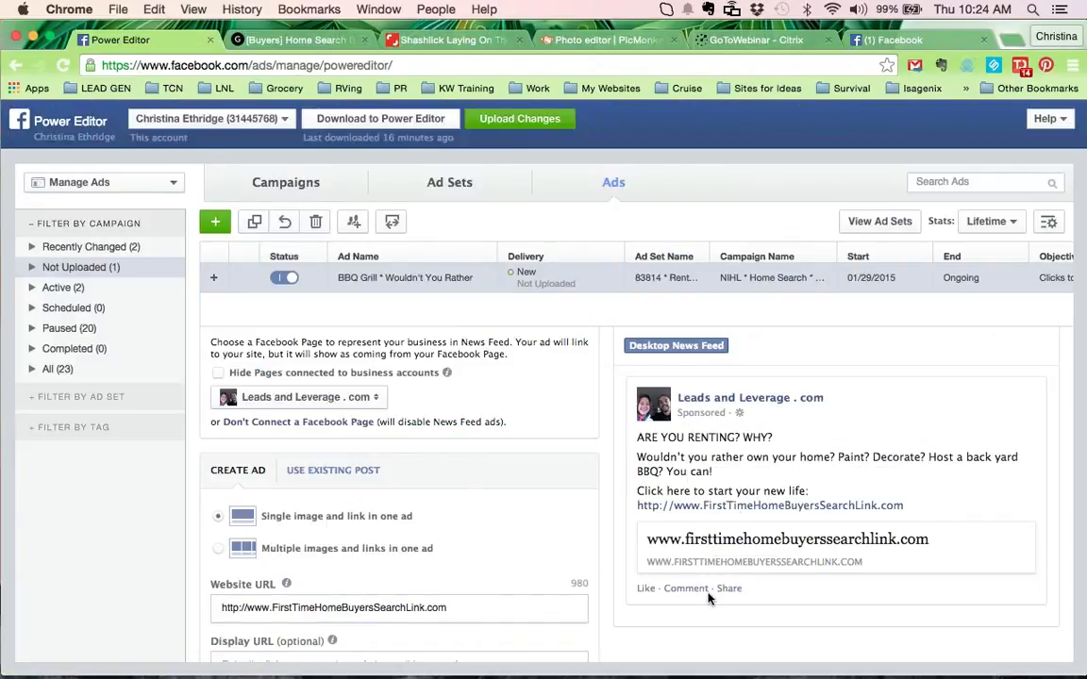
Copy the guide's link description "You Can Own It!!!" into the ad's News Feed Link Description
{"action": "scroll", "coordinate": [698, 640], "scroll_direction": "down", "scroll_amount": 6}
{"action": "scroll", "coordinate": [613, 553], "scroll_direction": "down", "scroll_amount": 1}
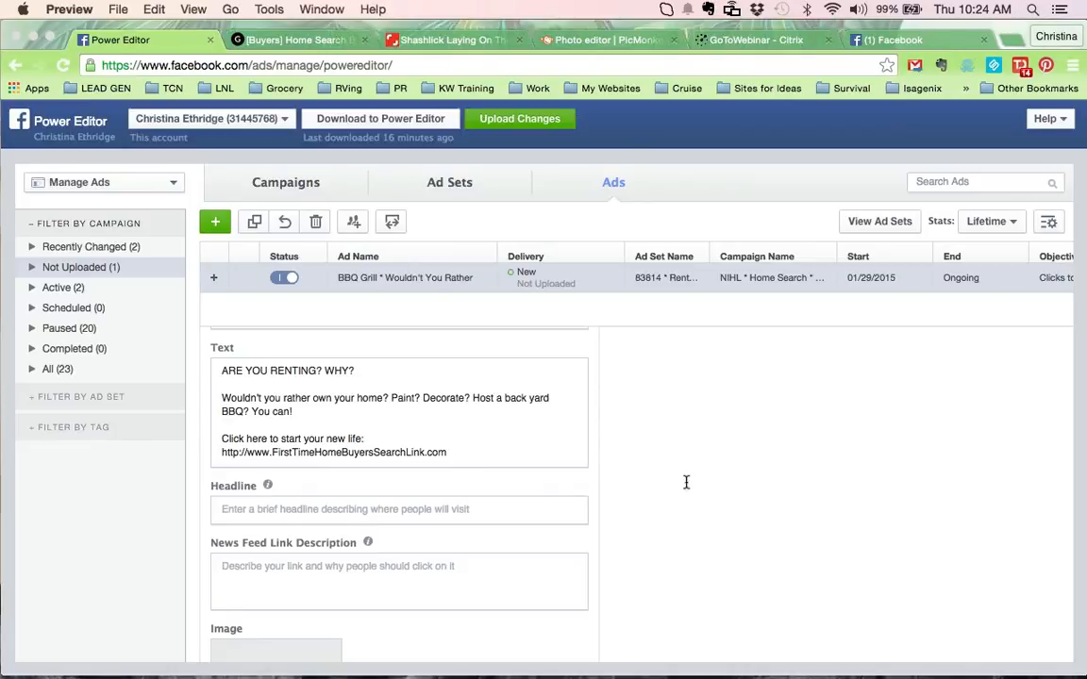
{"action": "key", "text": "super+Tab"}
{"action": "scroll", "coordinate": [709, 548], "scroll_direction": "down", "scroll_amount": 1}
{"action": "left_click_drag", "start_coordinate": [512, 397], "coordinate": [647, 395]}
{"action": "key", "text": "super+c"}
{"action": "key", "text": "super+Tab"}
{"action": "scroll", "coordinate": [403, 512], "scroll_direction": "down", "scroll_amount": 3}
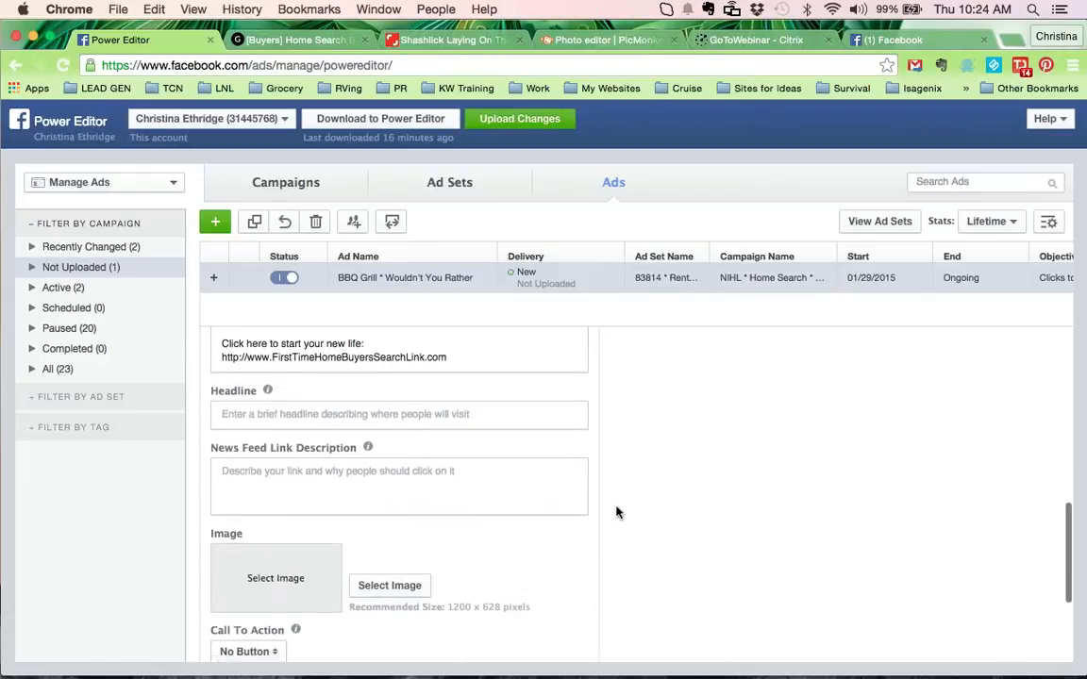
{"action": "scroll", "coordinate": [594, 517], "scroll_direction": "up", "scroll_amount": 2}
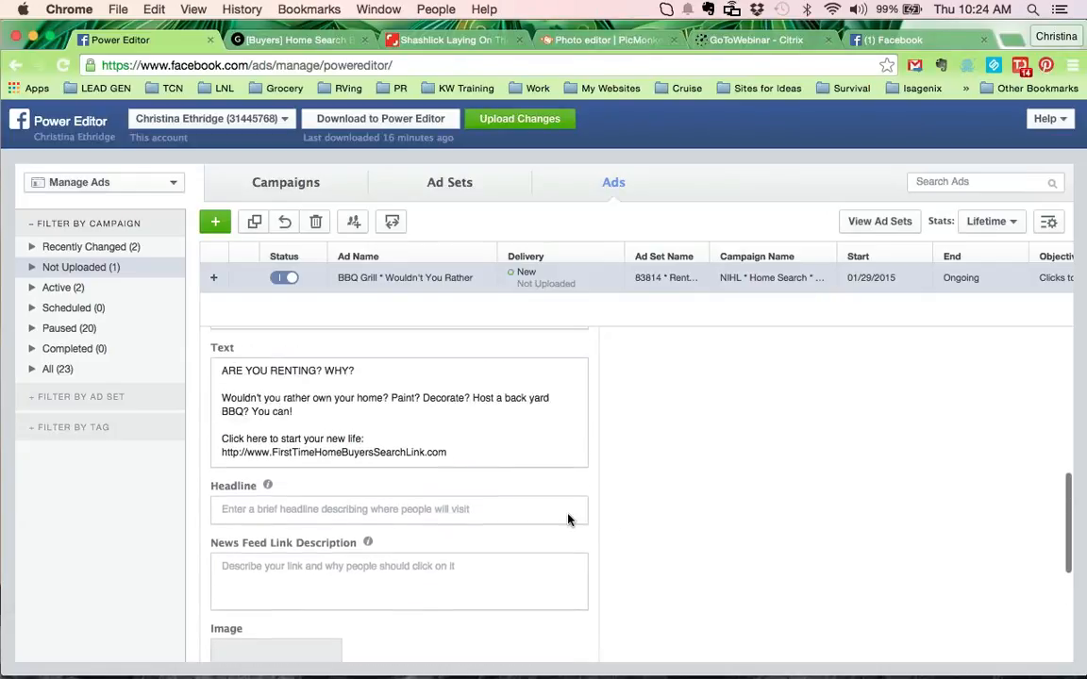
{"action": "left_click", "coordinate": [223, 573]}
{"action": "key", "text": "super+v"}
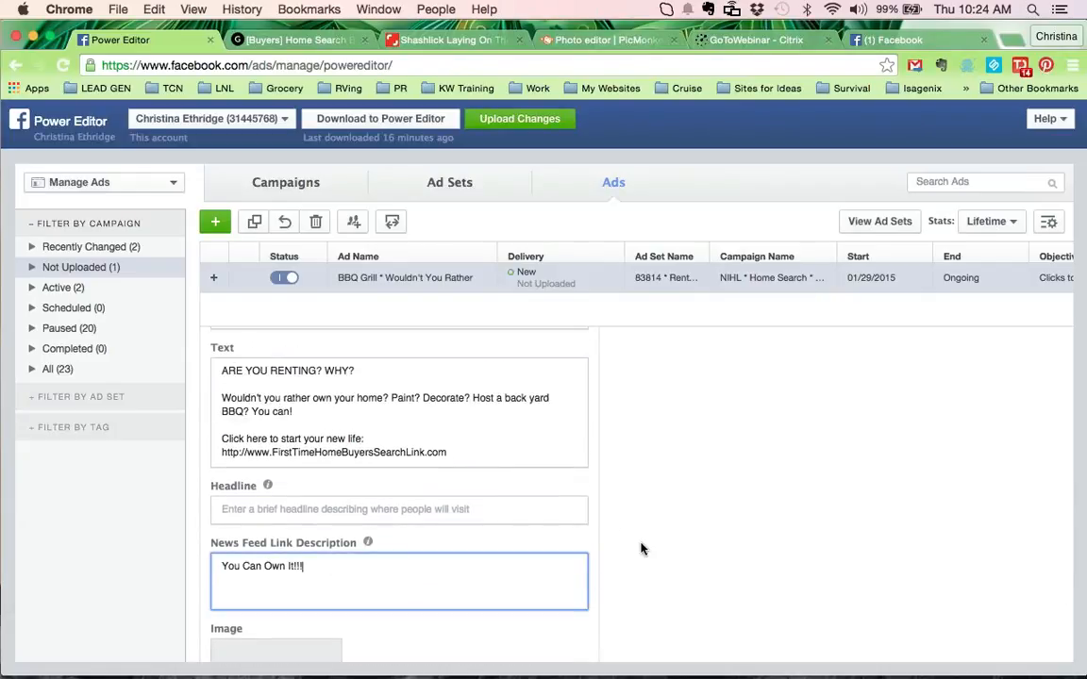
{"action": "left_click", "coordinate": [629, 547]}
Compare the guide's link description with where that line sits in the ad's preview
{"action": "key", "text": "super+Tab"}
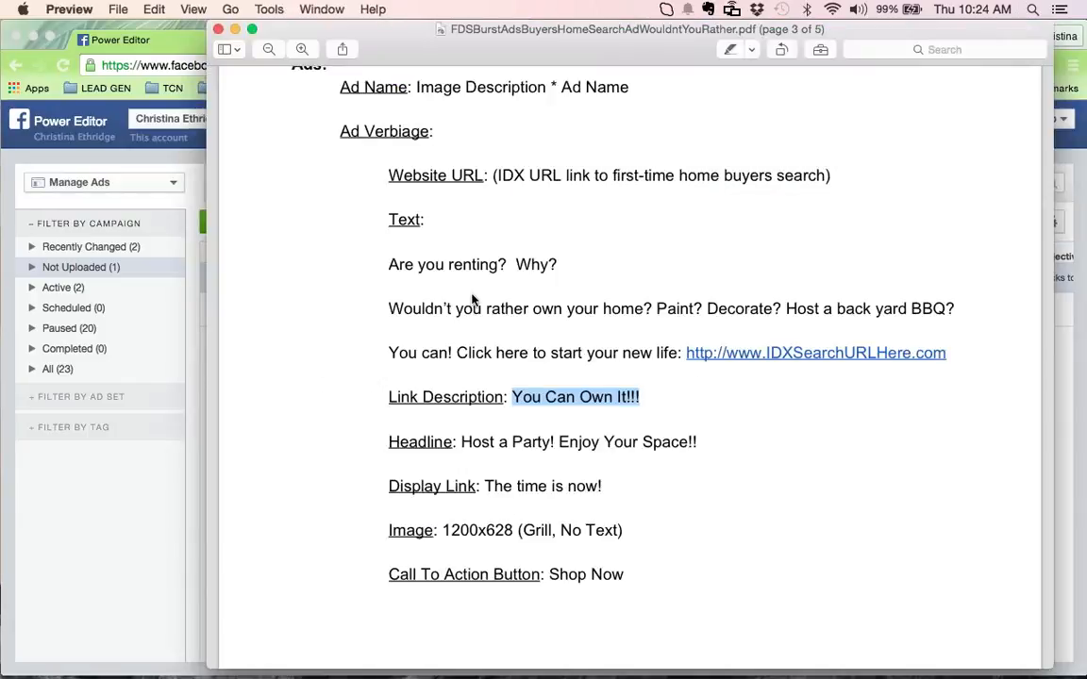
{"action": "key", "text": "super+Tab"}
{"action": "key", "text": "super+Tab"}
{"action": "key", "text": "super+Tab"}
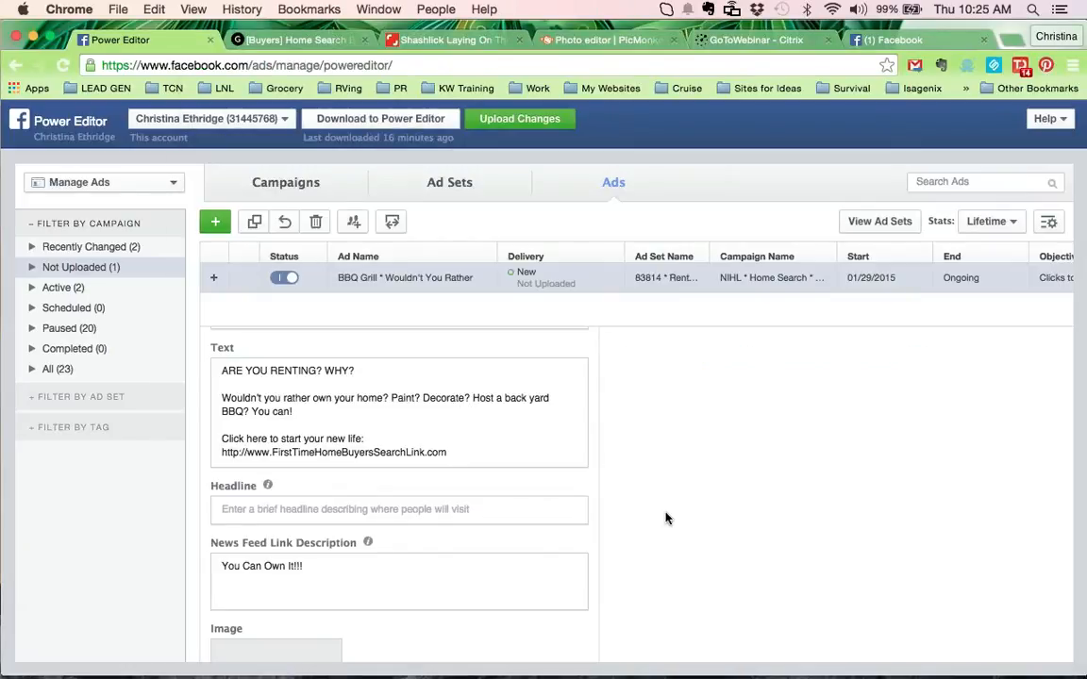
{"action": "scroll", "coordinate": [666, 518], "scroll_direction": "up", "scroll_amount": 5}
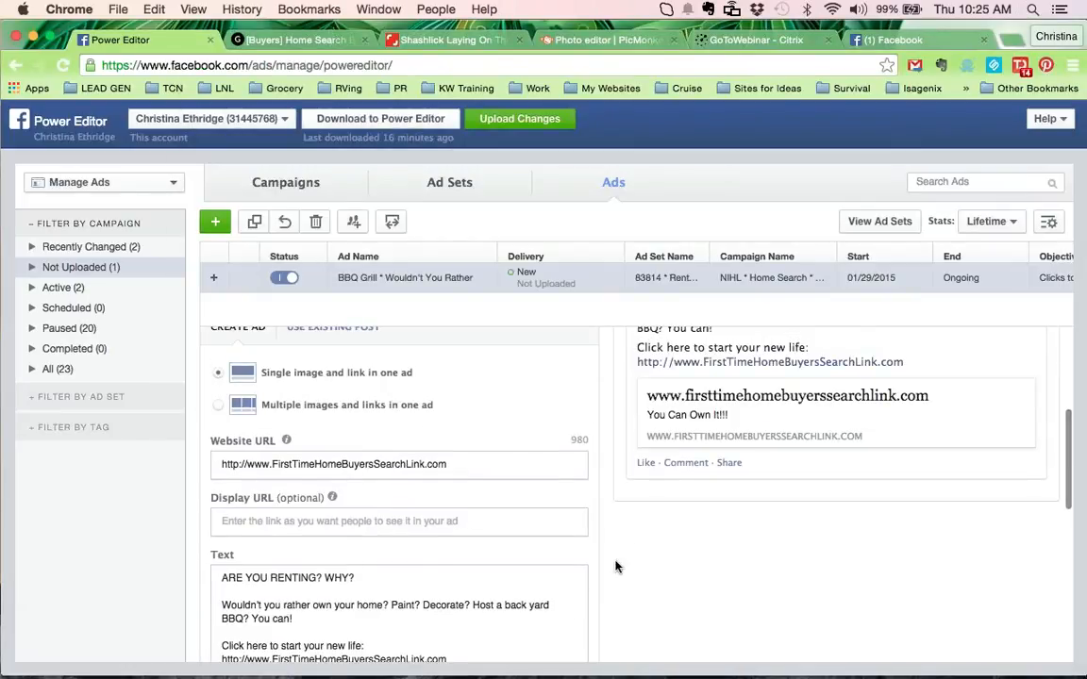
{"action": "scroll", "coordinate": [660, 471], "scroll_direction": "down", "scroll_amount": 1}
{"action": "key", "text": "super+Tab"}
{"action": "key", "text": "super+Tab"}
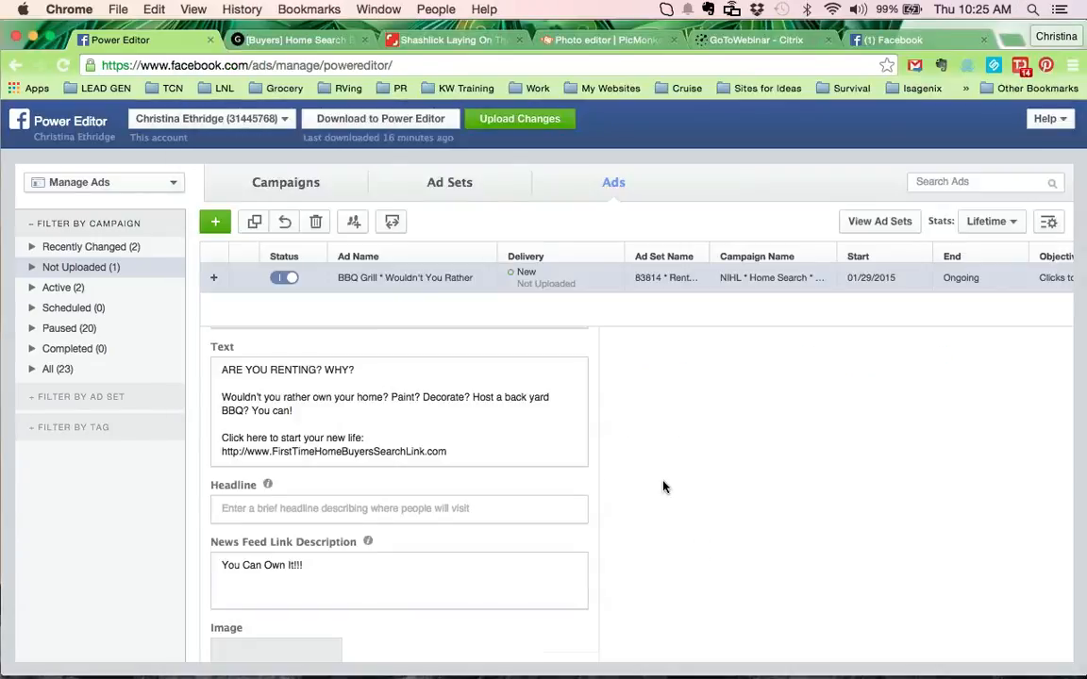
Clear the News Feed Link Description and enter "You Can Own It!!!" as the Display URL instead
{"action": "scroll", "coordinate": [663, 485], "scroll_direction": "down", "scroll_amount": 5}
{"action": "left_click_drag", "start_coordinate": [307, 445], "coordinate": [200, 445]}
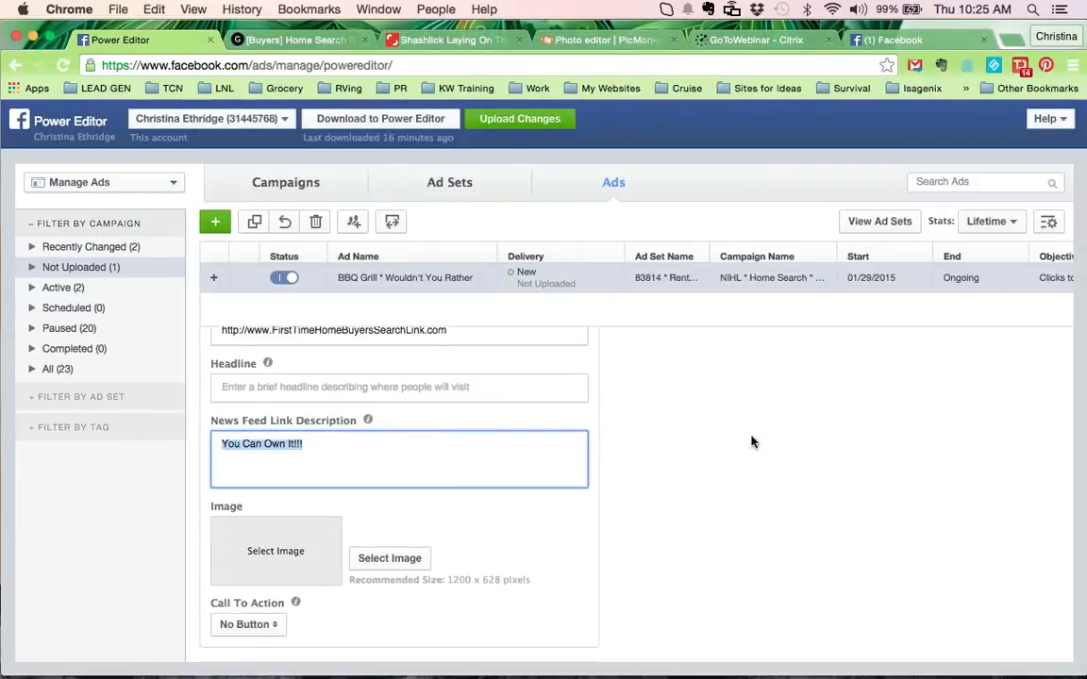
{"action": "key", "text": "BackSpace"}
{"action": "scroll", "coordinate": [679, 481], "scroll_direction": "up", "scroll_amount": 6}
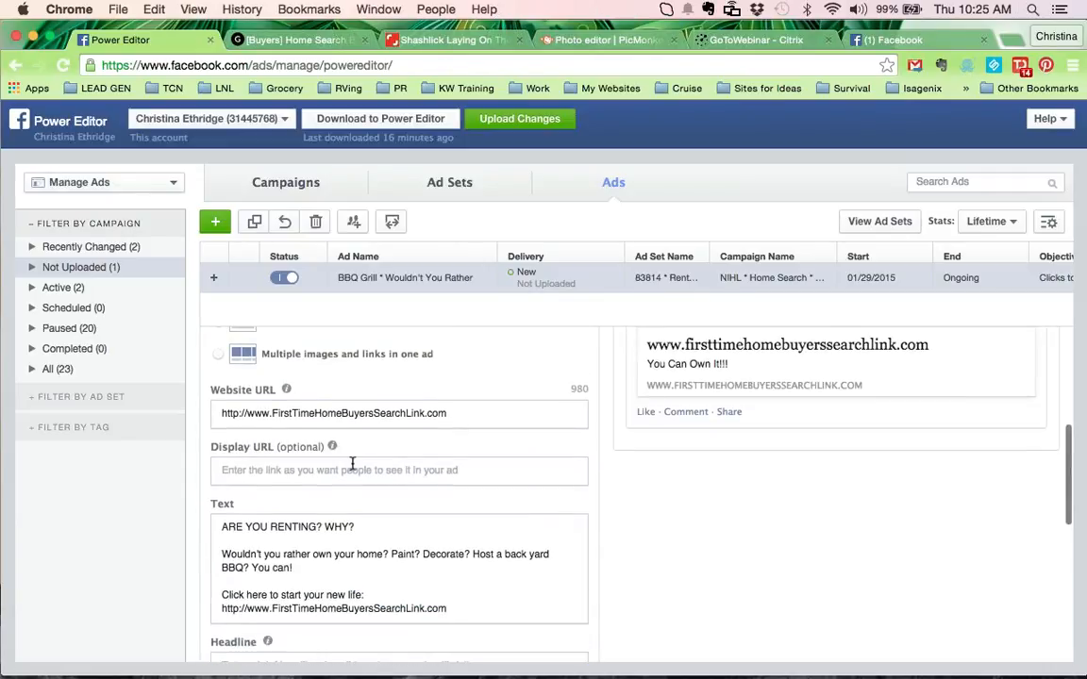
{"action": "left_click", "coordinate": [366, 472]}
{"action": "key", "text": "super+v"}
{"action": "left_click", "coordinate": [673, 589]}
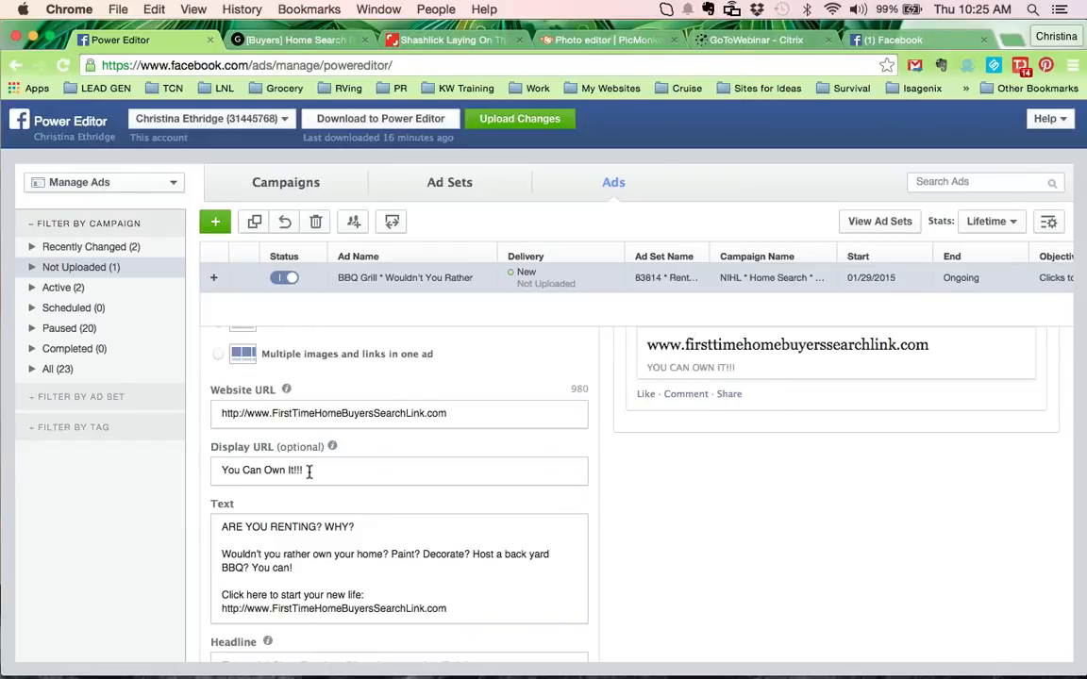
Empty the Display URL to compare the ad's preview without it, and restore "You Can Own It!!!" there
{"action": "left_click_drag", "start_coordinate": [309, 472], "coordinate": [206, 467]}
{"action": "key", "text": "super+c"}
{"action": "key", "text": "BackSpace"}
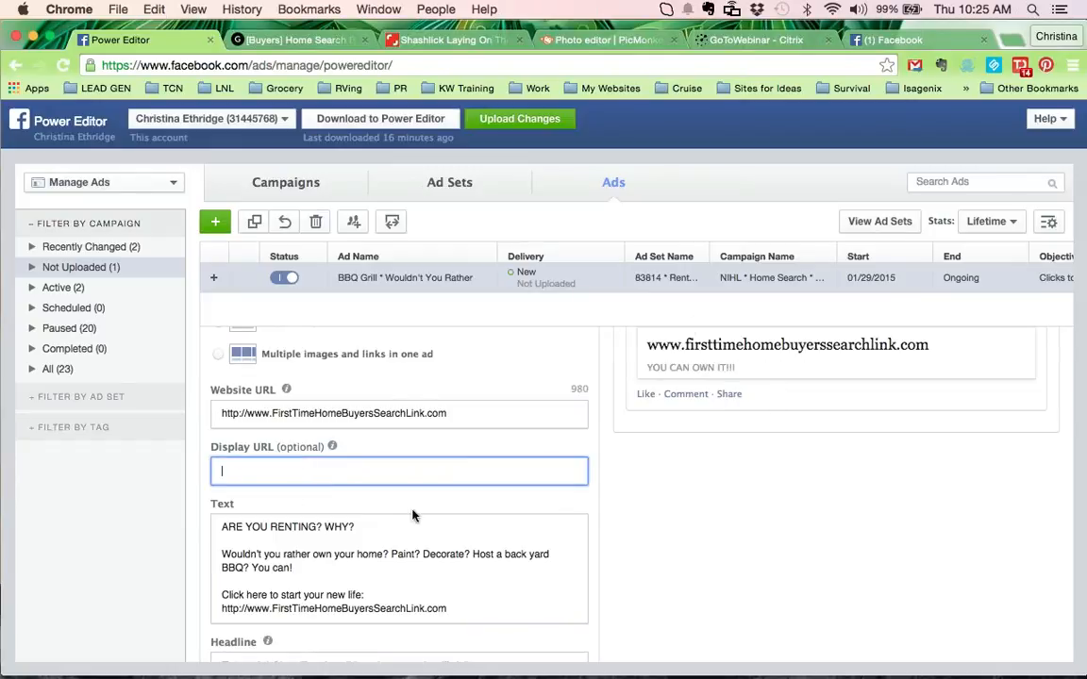
{"action": "key", "text": "Tab"}
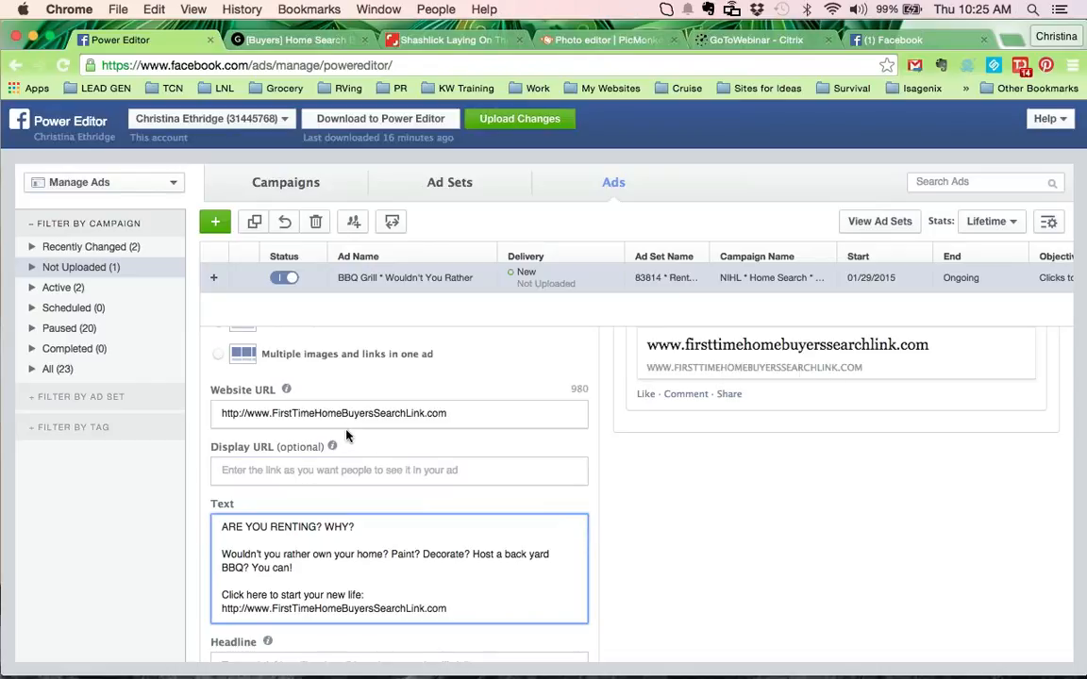
{"action": "left_click", "coordinate": [292, 470]}
{"action": "key", "text": "super+v"}
{"action": "left_click", "coordinate": [661, 536]}
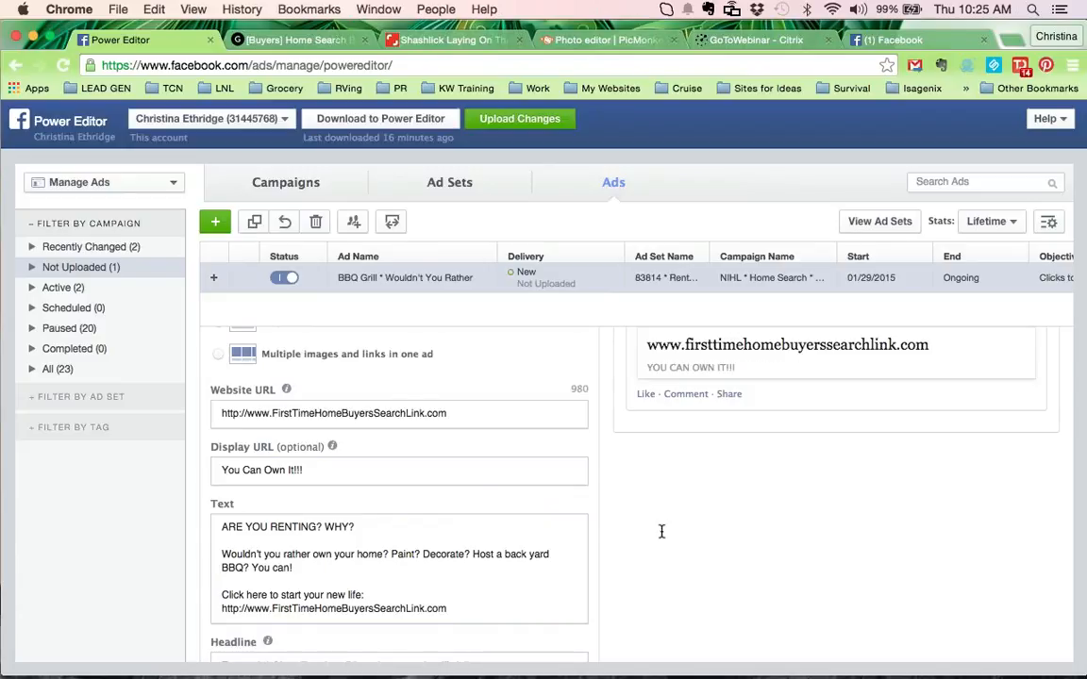
Replace the Display URL with the guide's display link text "The time is now!"
{"action": "key", "text": "super+Tab"}
{"action": "scroll", "coordinate": [660, 509], "scroll_direction": "down", "scroll_amount": 15}
{"action": "scroll", "coordinate": [659, 509], "scroll_direction": "up", "scroll_amount": 15}
{"action": "scroll", "coordinate": [659, 511], "scroll_direction": "up", "scroll_amount": 1}
{"action": "left_click_drag", "start_coordinate": [484, 456], "coordinate": [598, 455]}
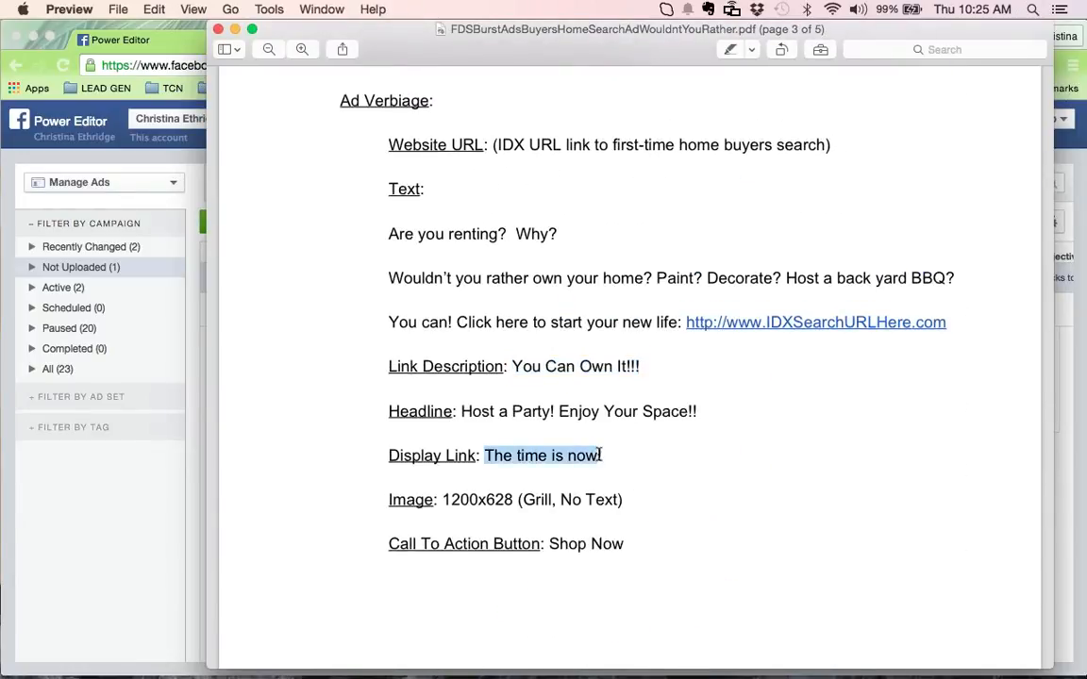
{"action": "key", "text": "super+c"}
{"action": "key", "text": "super+Tab"}
{"action": "triple_click", "coordinate": [313, 472]}
{"action": "key", "text": "super+v"}
{"action": "left_click", "coordinate": [636, 502]}
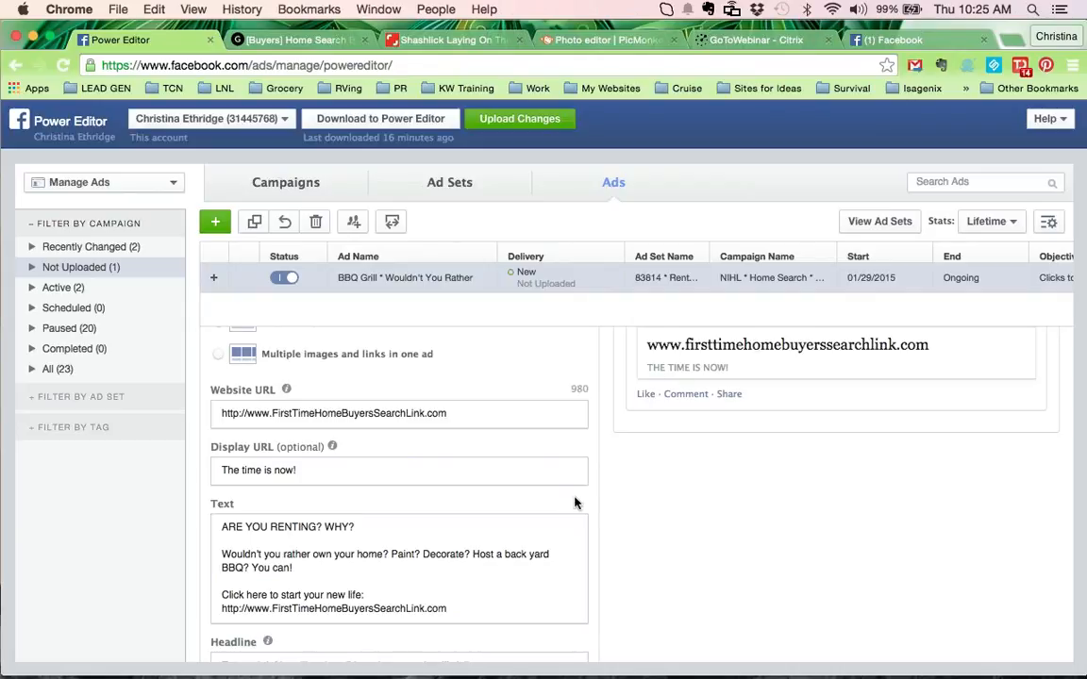
Fill the News Feed Link Description with "You Can Own It!!!" from the guide and check it in the ad's preview
{"action": "key", "text": "super+Tab"}
{"action": "left_click_drag", "start_coordinate": [512, 366], "coordinate": [643, 366]}
{"action": "key", "text": "super+Tab"}
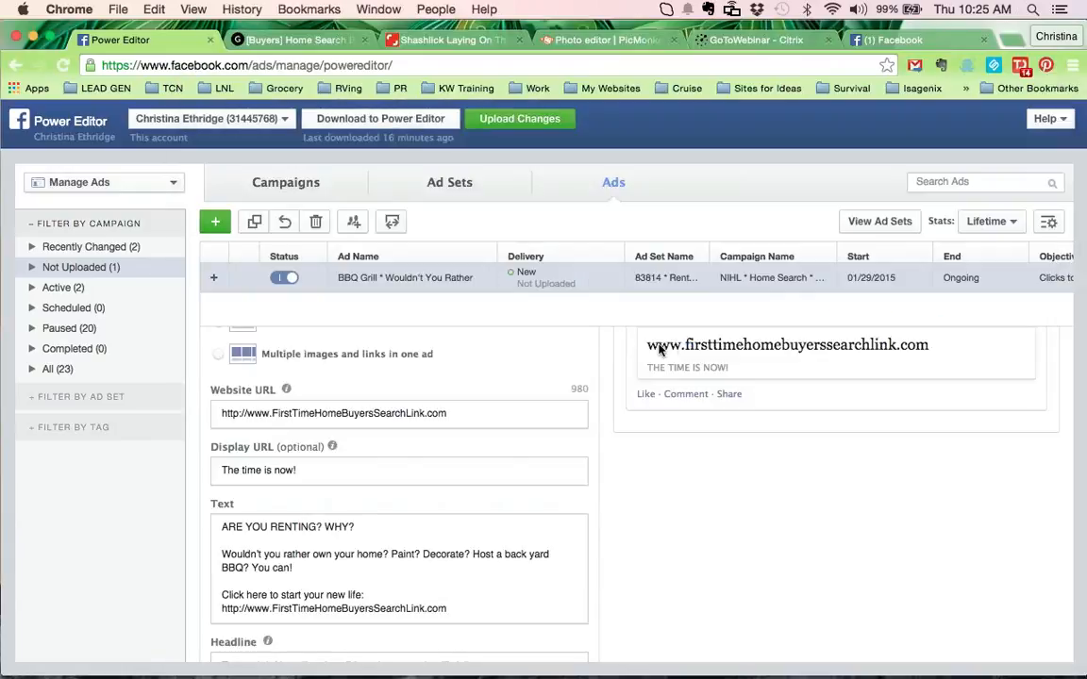
{"action": "scroll", "coordinate": [687, 497], "scroll_direction": "down", "scroll_amount": 2}
{"action": "scroll", "coordinate": [660, 492], "scroll_direction": "down", "scroll_amount": 4}
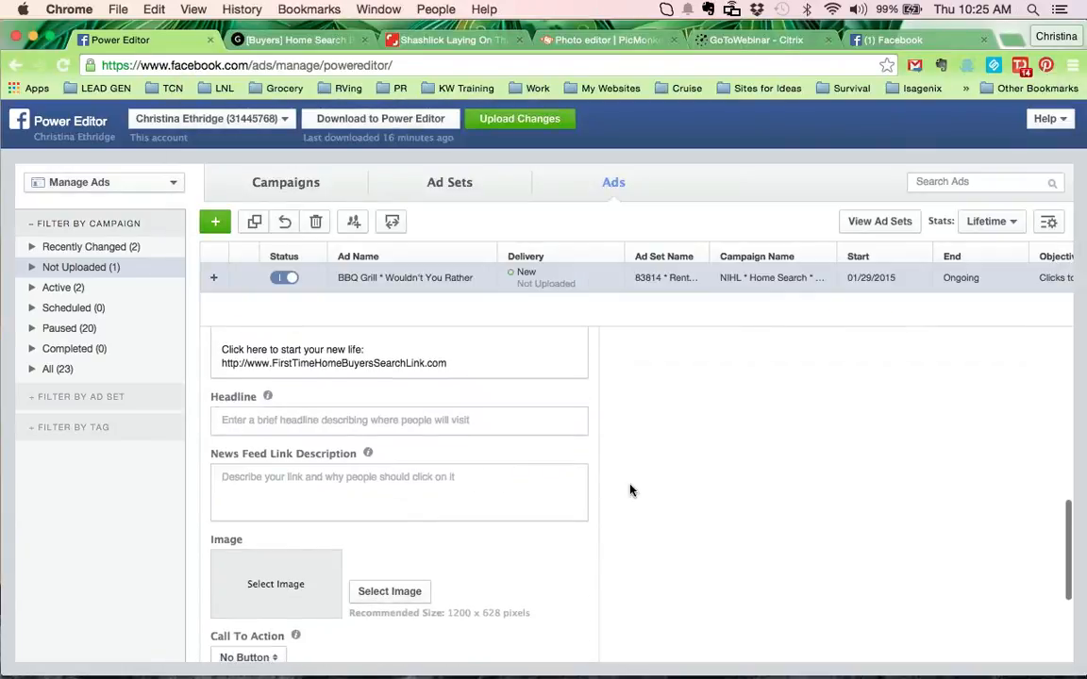
{"action": "scroll", "coordinate": [371, 415], "scroll_direction": "up", "scroll_amount": 1}
{"action": "left_click", "coordinate": [371, 477]}
{"action": "key", "text": "super+v"}
{"action": "left_click", "coordinate": [697, 454]}
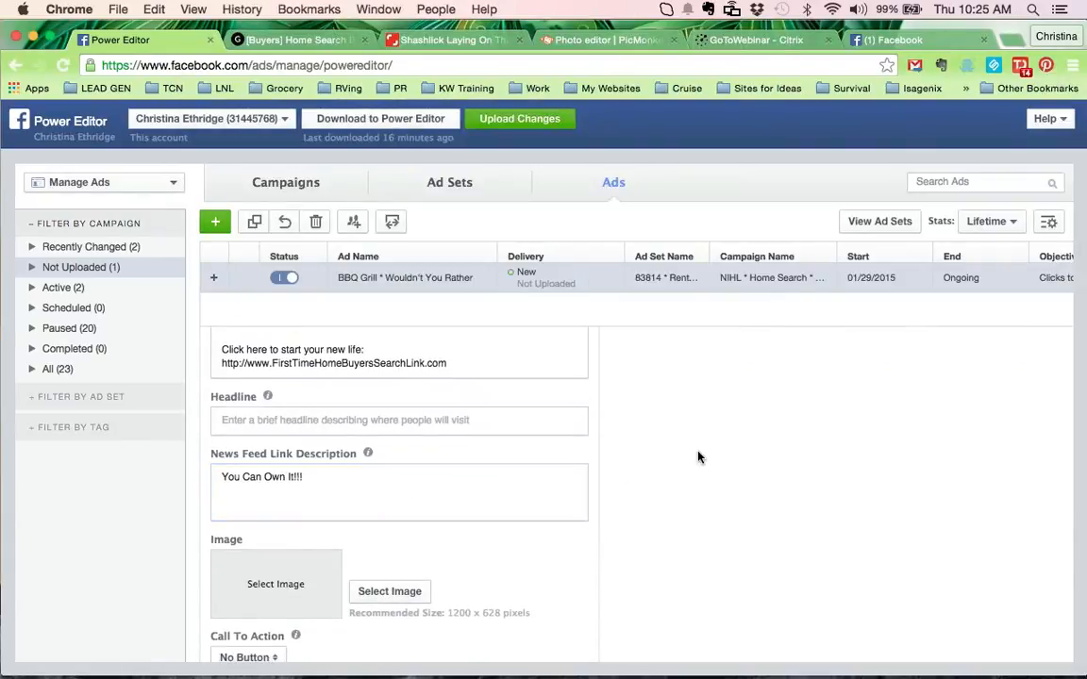
{"action": "scroll", "coordinate": [699, 458], "scroll_direction": "up", "scroll_amount": 5}
{"action": "scroll", "coordinate": [698, 458], "scroll_direction": "up", "scroll_amount": 1}
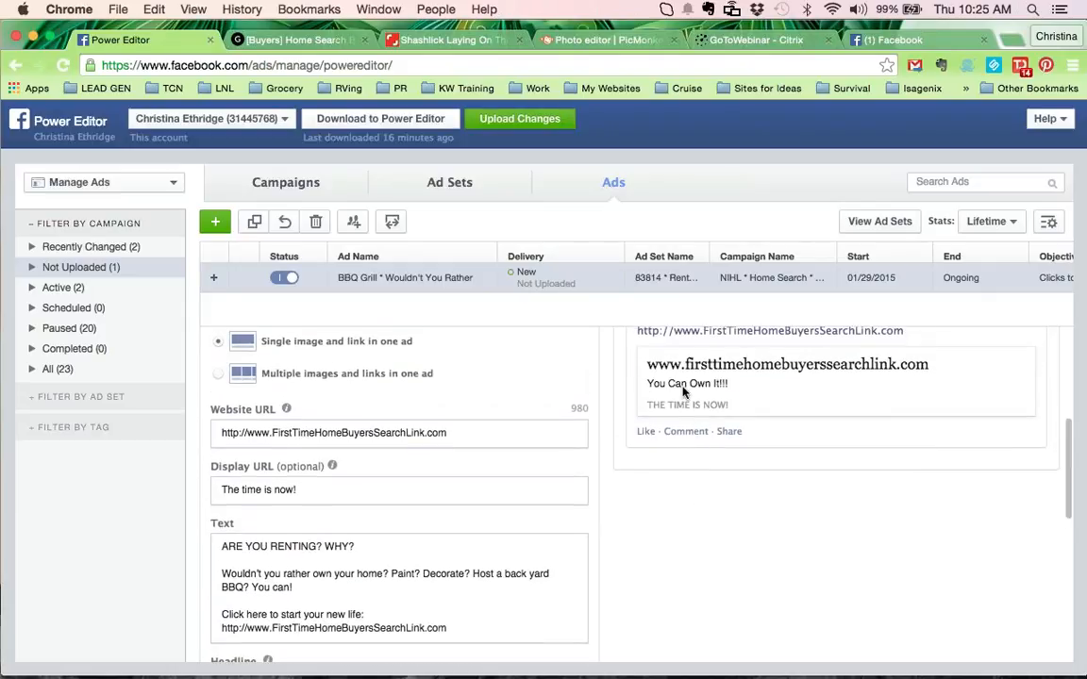
Set the ad's headline to the guide's "Host a Party! Enjoy Your Space!!" and check it in the preview
{"action": "scroll", "coordinate": [689, 485], "scroll_direction": "down", "scroll_amount": 5}
{"action": "key", "text": "super+Tab"}
{"action": "left_click_drag", "start_coordinate": [462, 415], "coordinate": [699, 413]}
{"action": "key", "text": "super+Tab"}
{"action": "scroll", "coordinate": [689, 524], "scroll_direction": "up", "scroll_amount": 5}
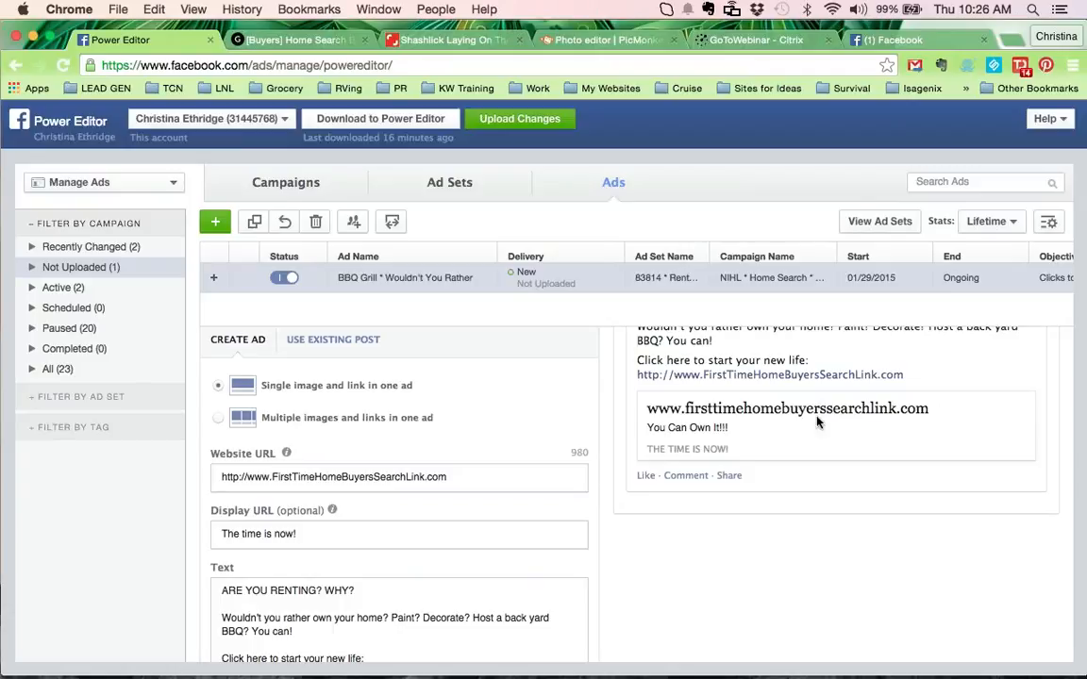
{"action": "scroll", "coordinate": [714, 558], "scroll_direction": "down", "scroll_amount": 8}
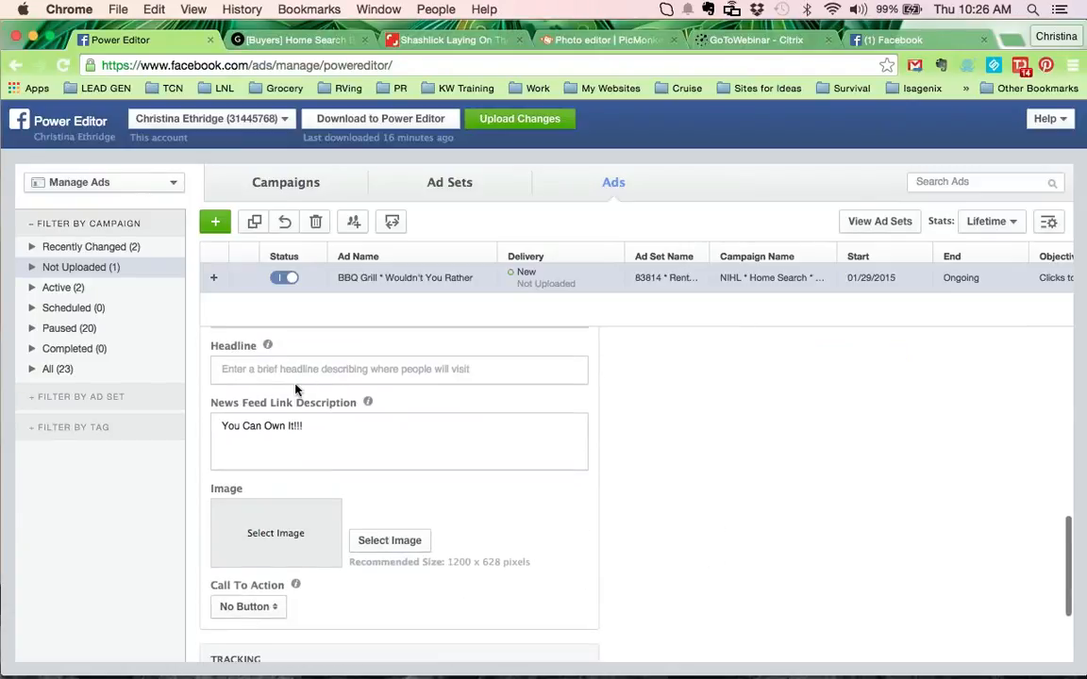
{"action": "left_click", "coordinate": [293, 371]}
{"action": "key", "text": "super+v"}
{"action": "left_click", "coordinate": [670, 456]}
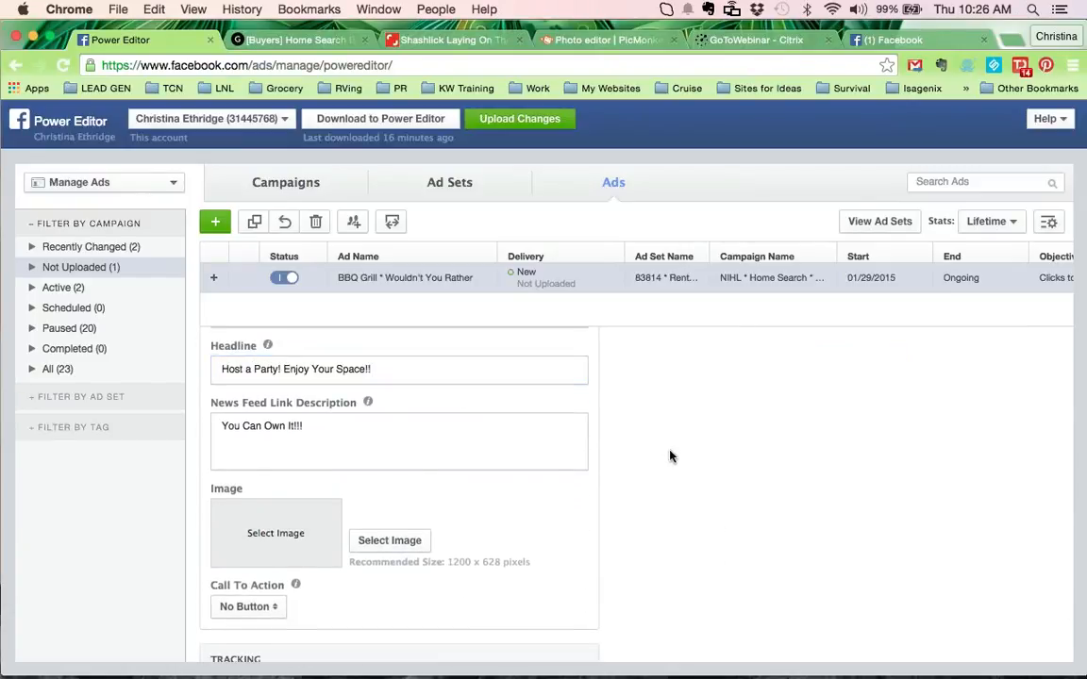
{"action": "scroll", "coordinate": [670, 456], "scroll_direction": "up", "scroll_amount": 8}
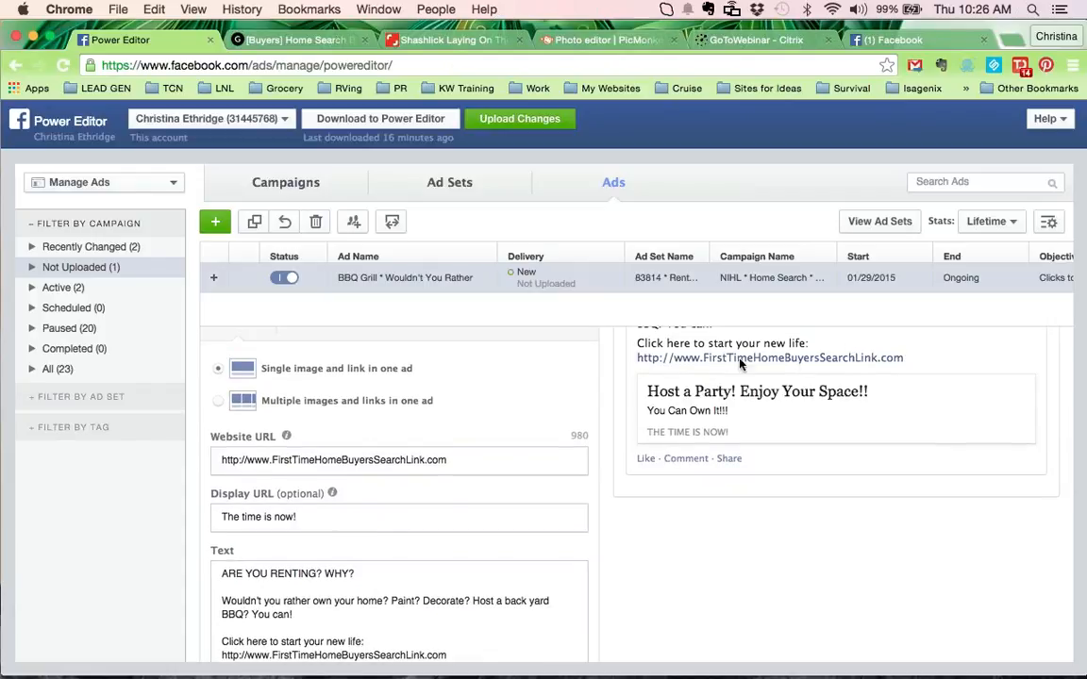
{"action": "scroll", "coordinate": [711, 547], "scroll_direction": "down", "scroll_amount": 8}
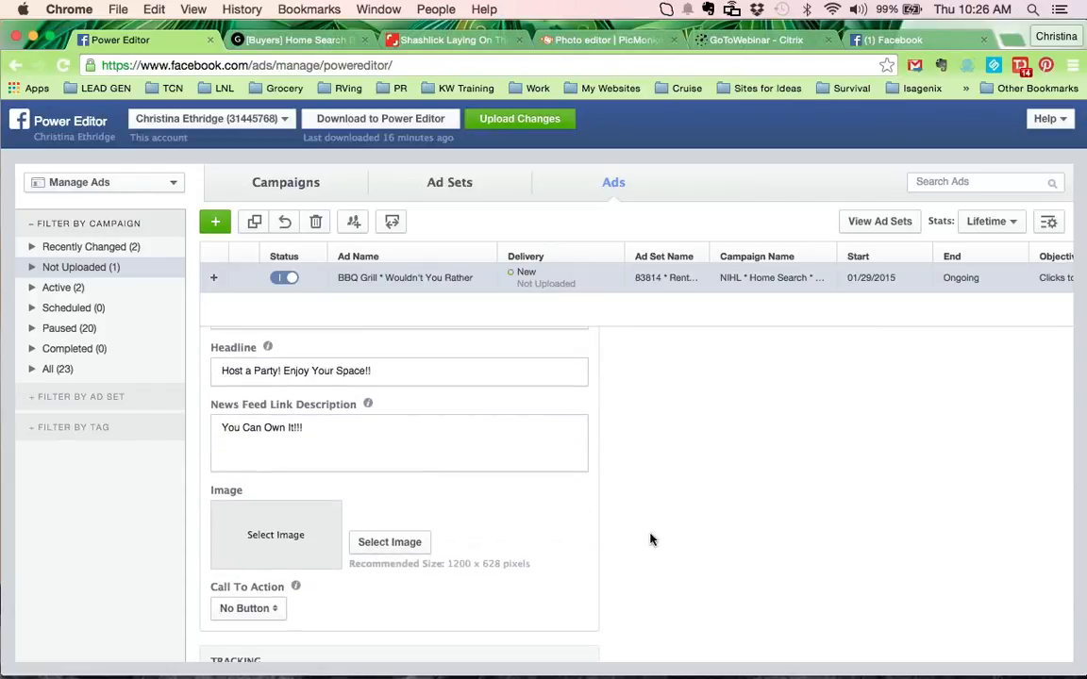
Review the guide's image requirements and the grill stock photo on Shutterstock, and return to the ad's image settings in Power Editor
{"action": "key", "text": "super+Tab"}
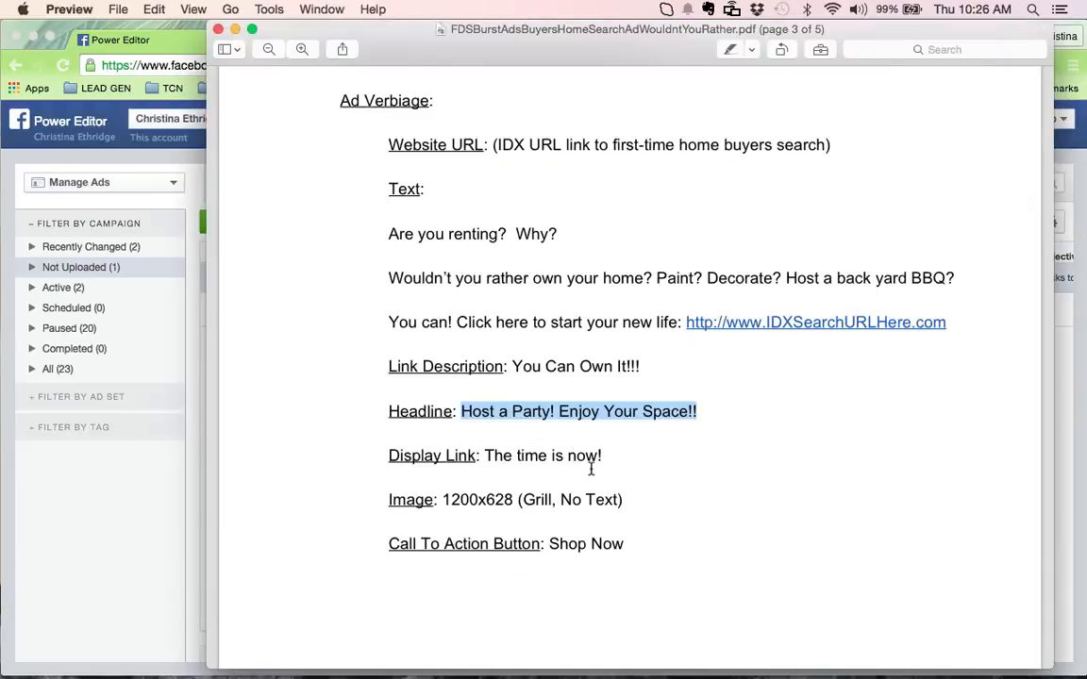
{"action": "left_click", "coordinate": [595, 512]}
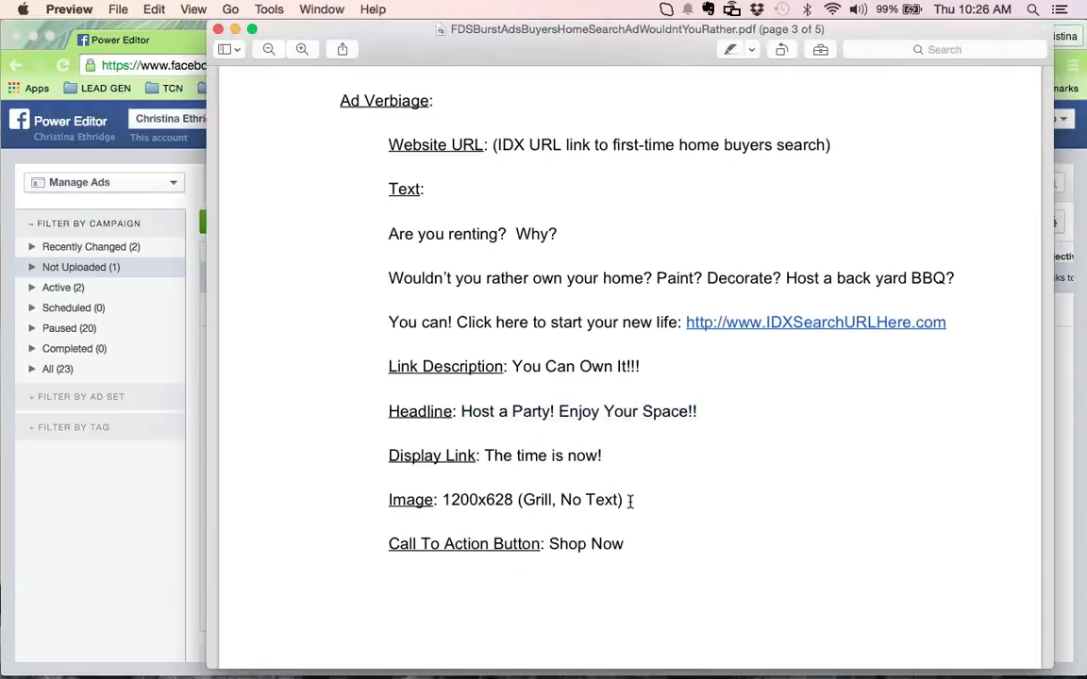
{"action": "key", "text": "super+Tab"}
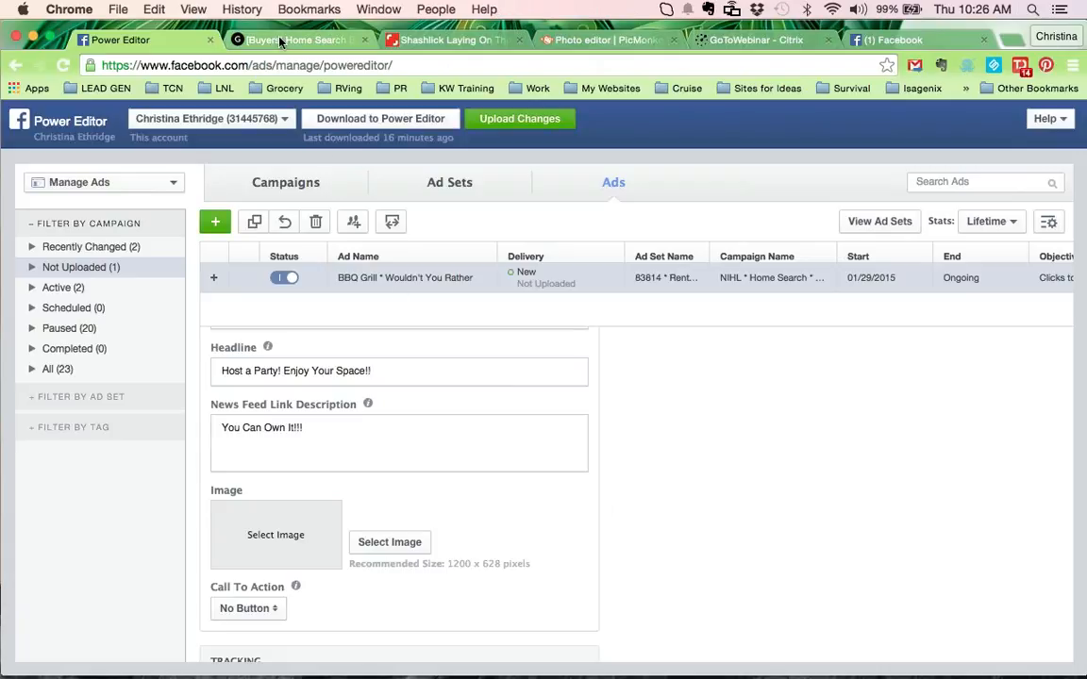
{"action": "left_click", "coordinate": [437, 42]}
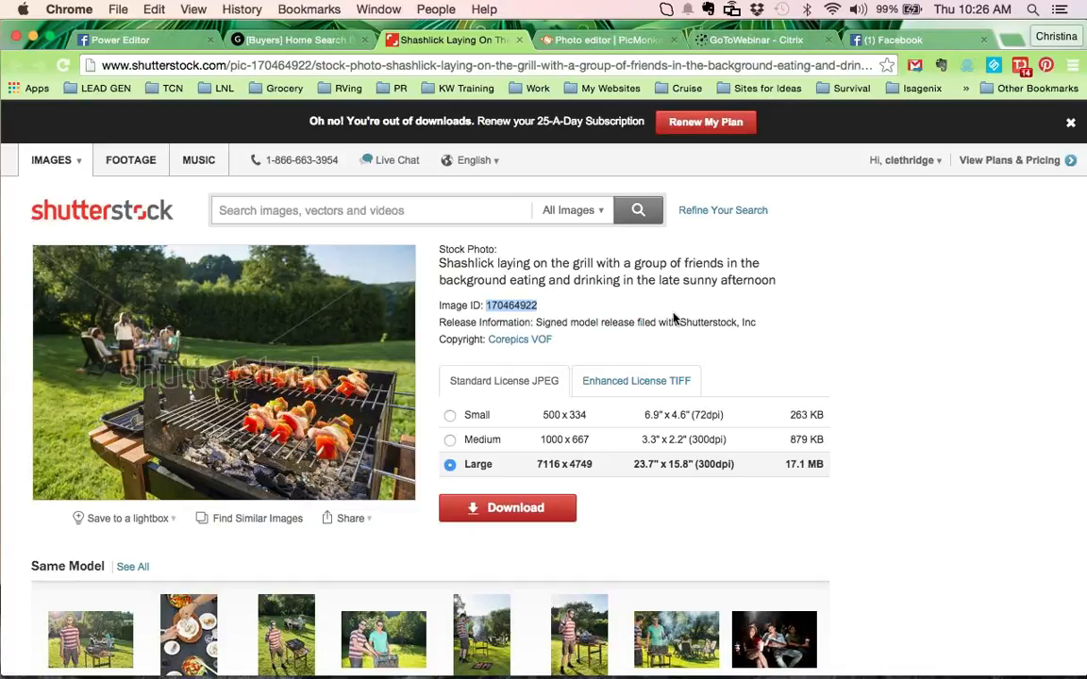
{"action": "left_click", "coordinate": [118, 40]}
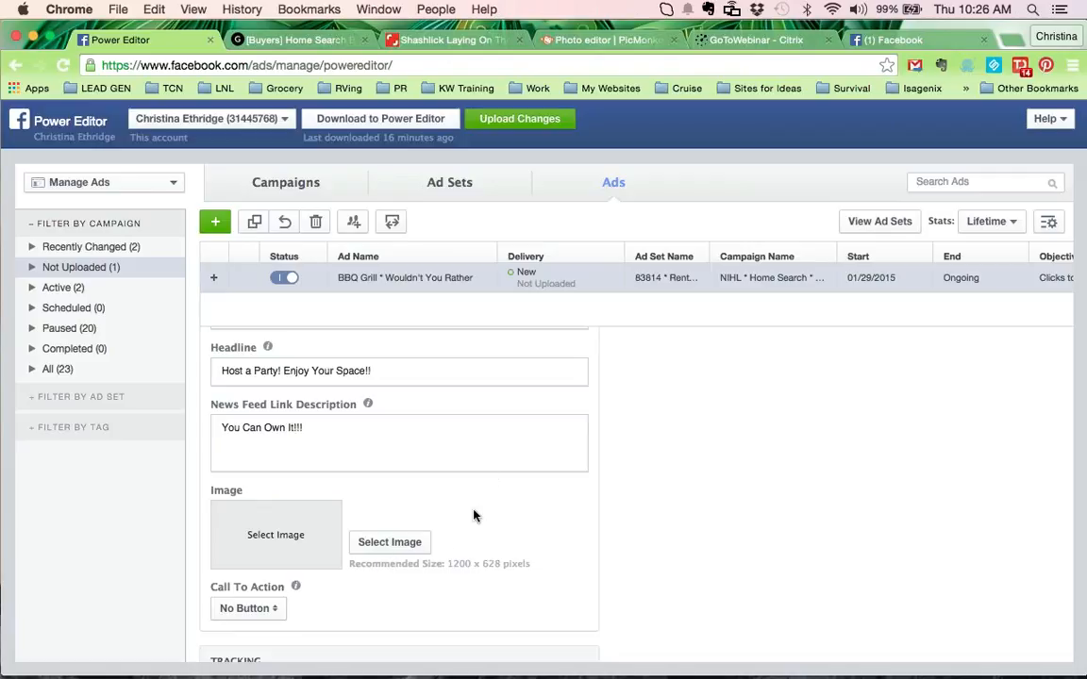
Check the ad's recommended image size, and open the desktop photo "shutterstock_170464922 copy" for editing in PicMonkey
{"action": "left_click_drag", "start_coordinate": [446, 564], "coordinate": [532, 567]}
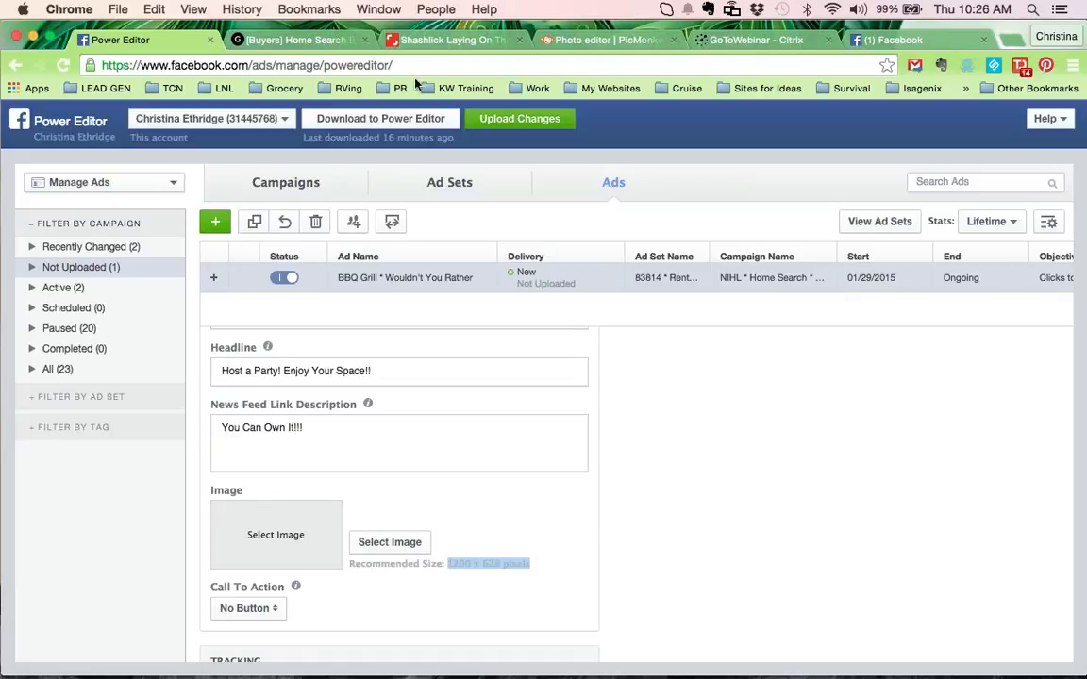
{"action": "left_click", "coordinate": [448, 40]}
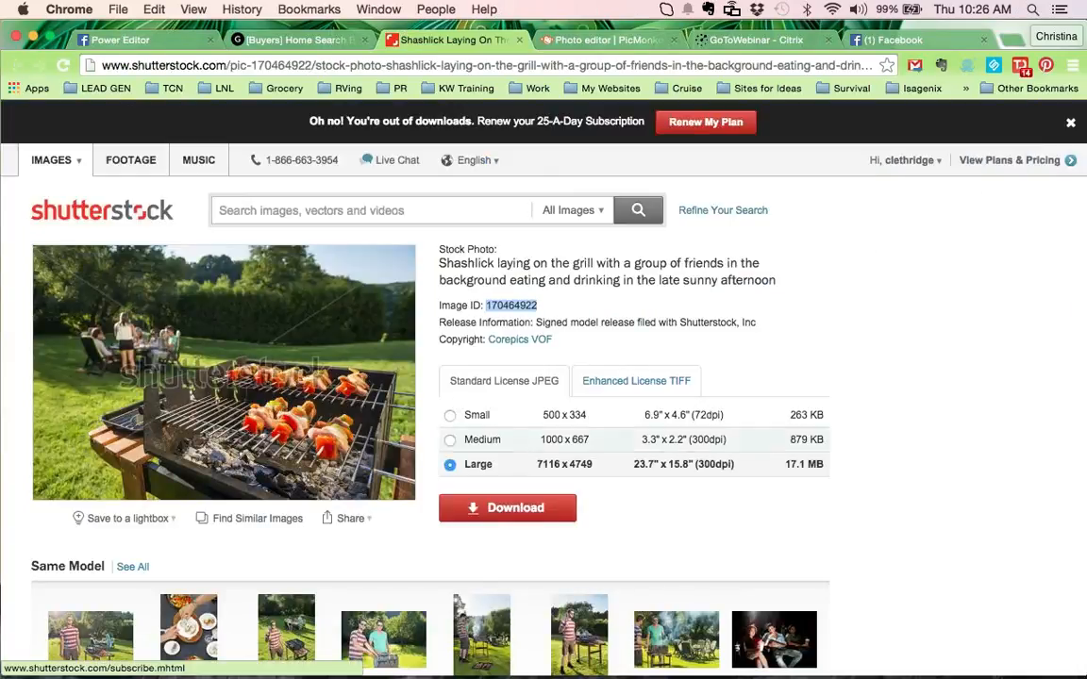
{"action": "left_click", "coordinate": [117, 39]}
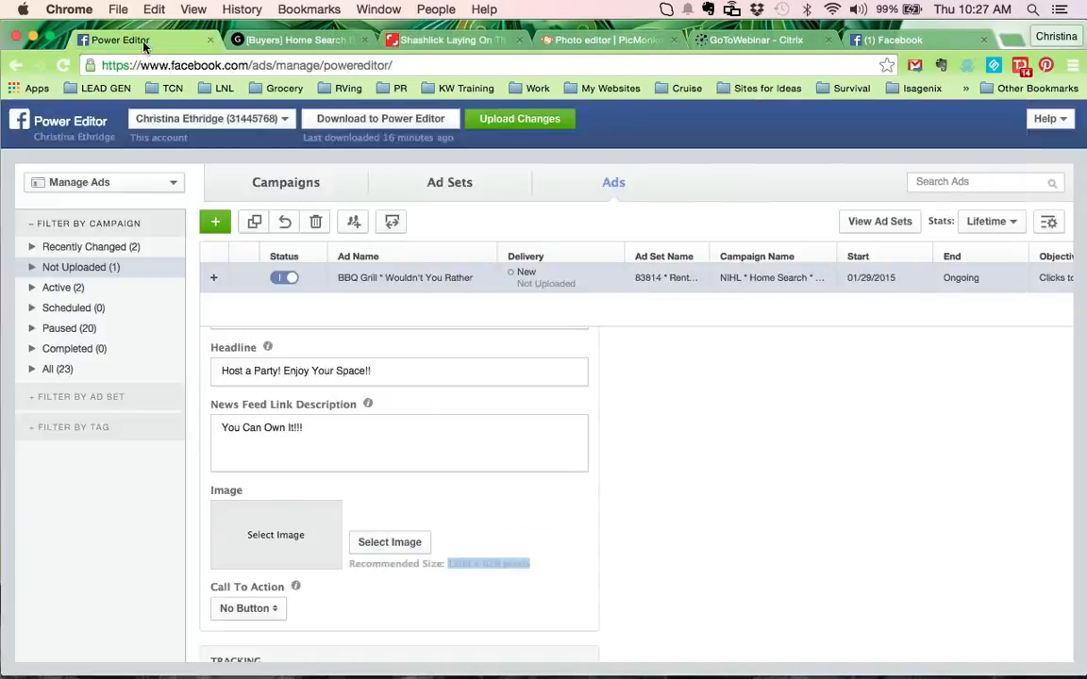
{"action": "left_click", "coordinate": [618, 43]}
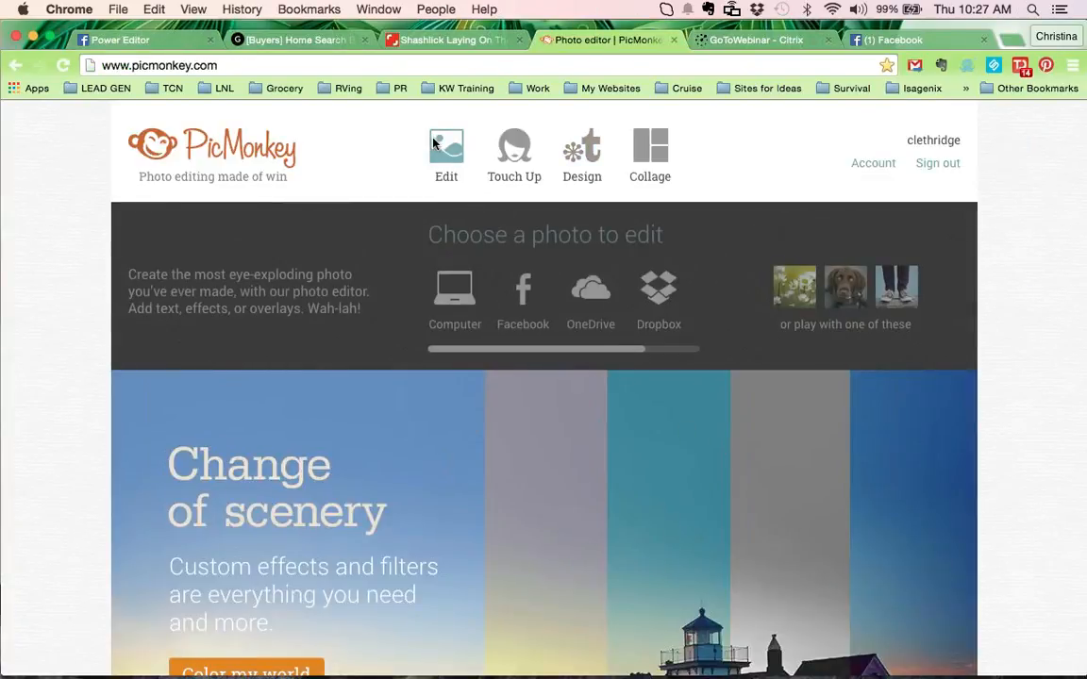
{"action": "left_click", "coordinate": [455, 293]}
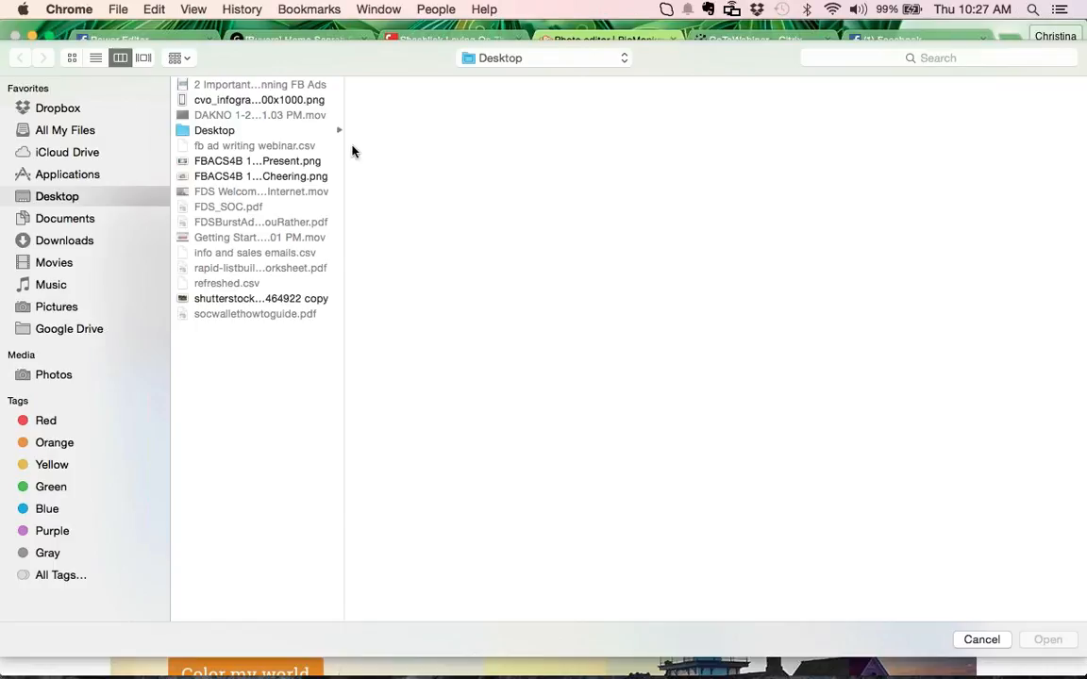
{"action": "left_click", "coordinate": [226, 299]}
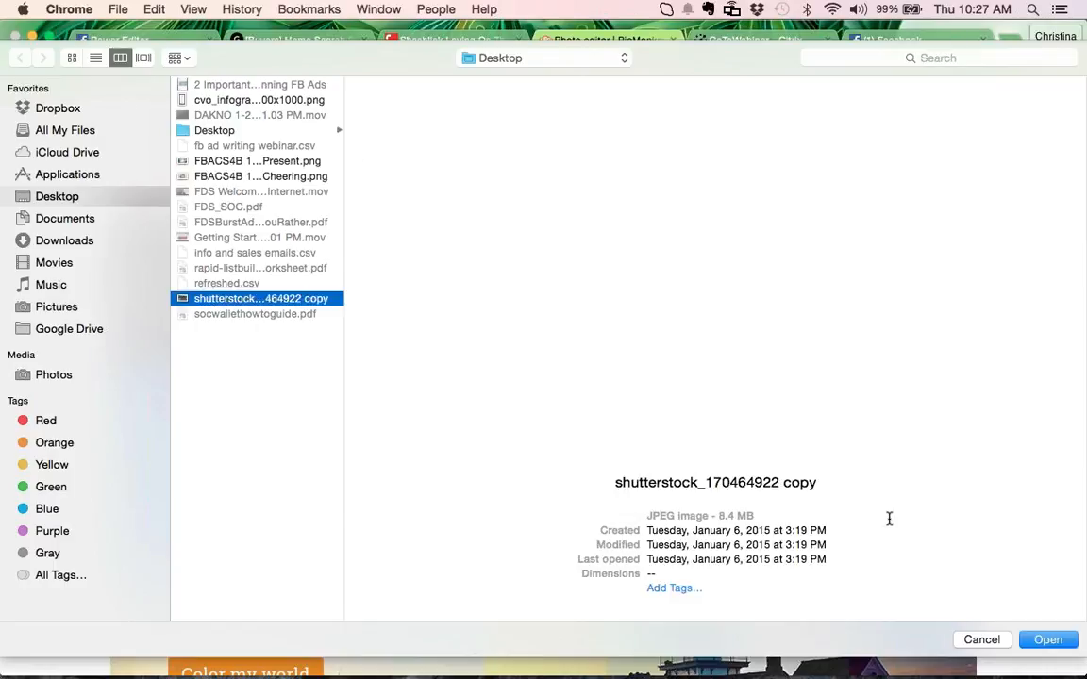
{"action": "left_click", "coordinate": [1047, 640]}
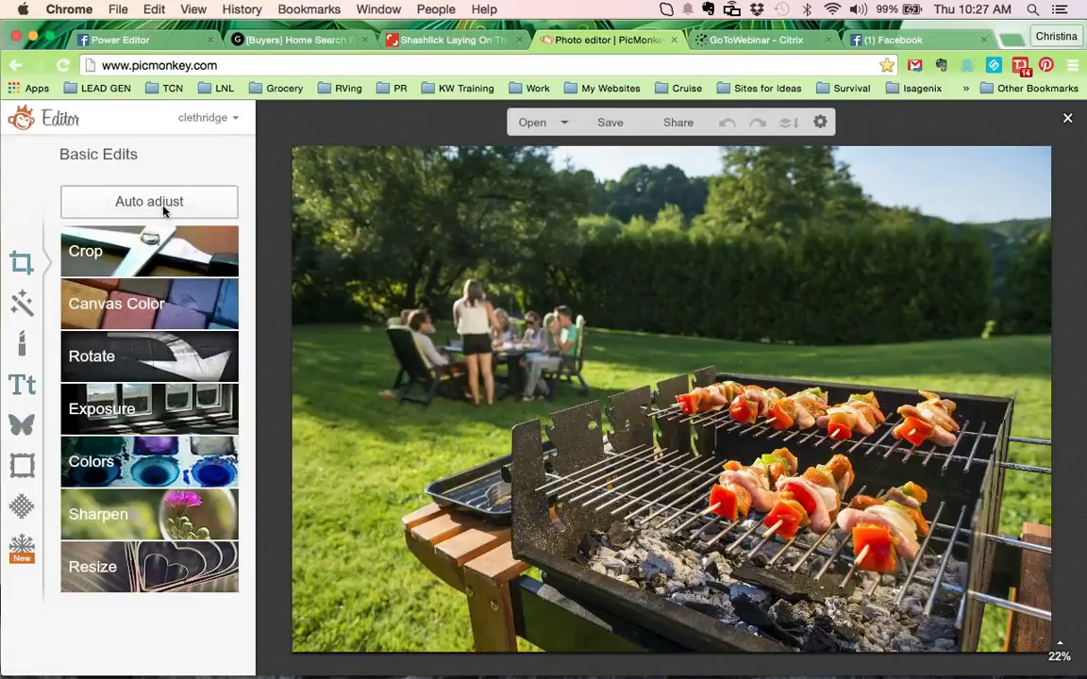
Resize the grill photo to a width of 1200 pixels with its proportions kept
{"action": "left_click", "coordinate": [146, 576]}
{"action": "left_click_drag", "start_coordinate": [114, 566], "coordinate": [49, 567]}
{"action": "type", "text": "1200"}
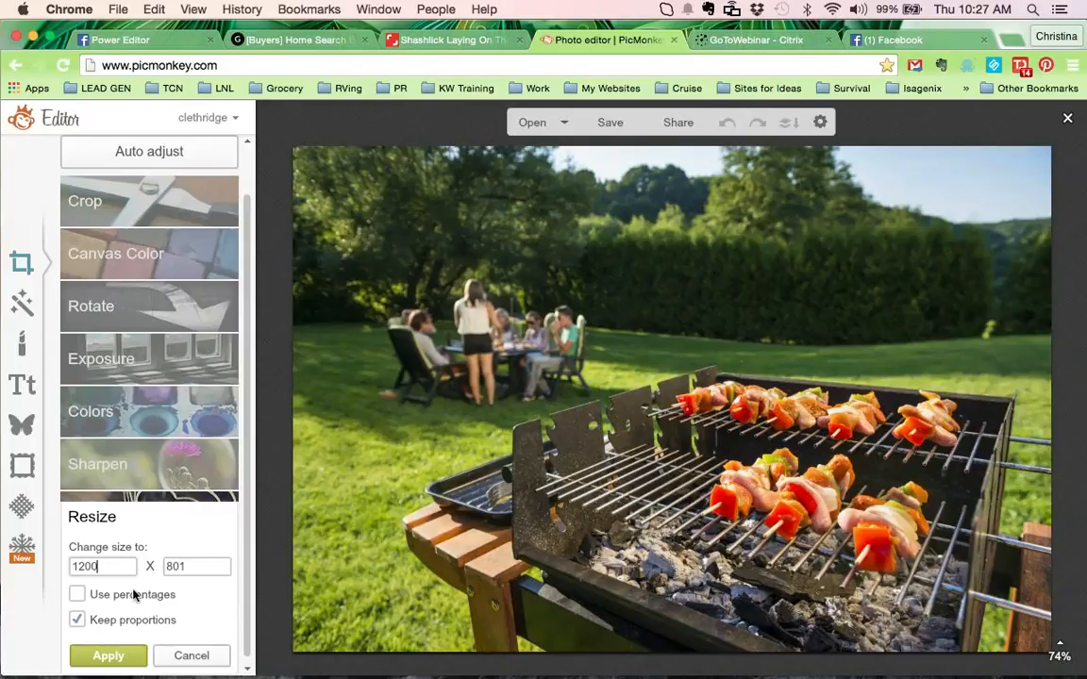
{"action": "left_click", "coordinate": [104, 661]}
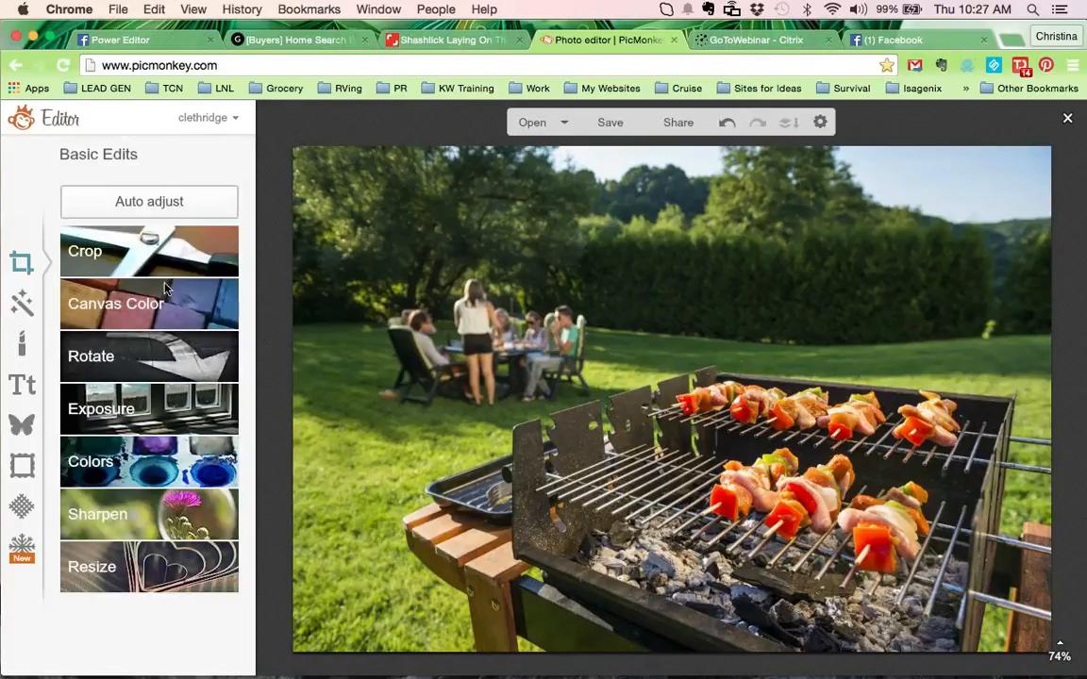
Crop the photo to 1200 x 628 pixels, with the crop area moved down to the photo's lower edge
{"action": "left_click", "coordinate": [142, 251]}
{"action": "double_click", "coordinate": [82, 337]}
{"action": "type", "text": "1200"}
{"action": "key", "text": "Tab"}
{"action": "type", "text": "62"}
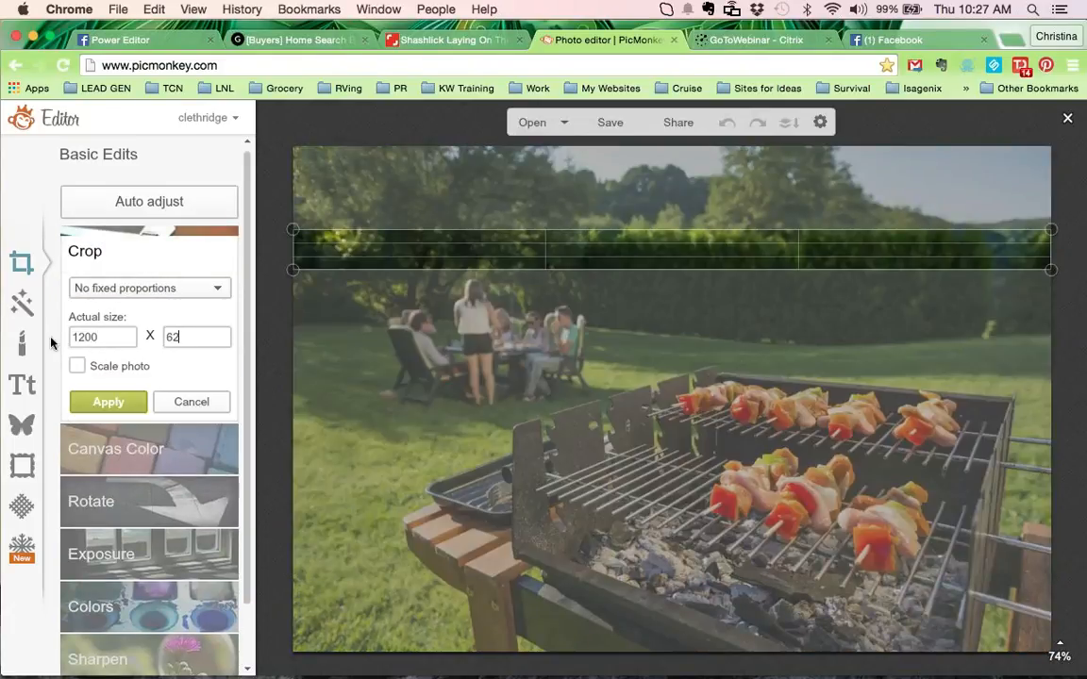
{"action": "type", "text": "8"}
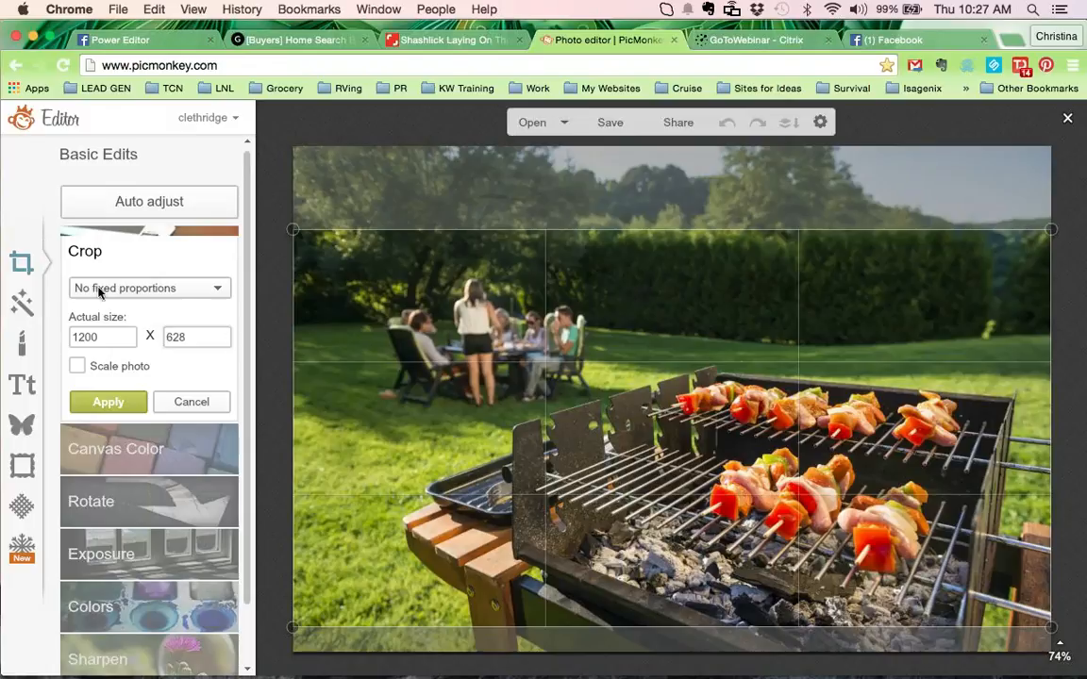
{"action": "left_click_drag", "start_coordinate": [612, 354], "coordinate": [614, 380]}
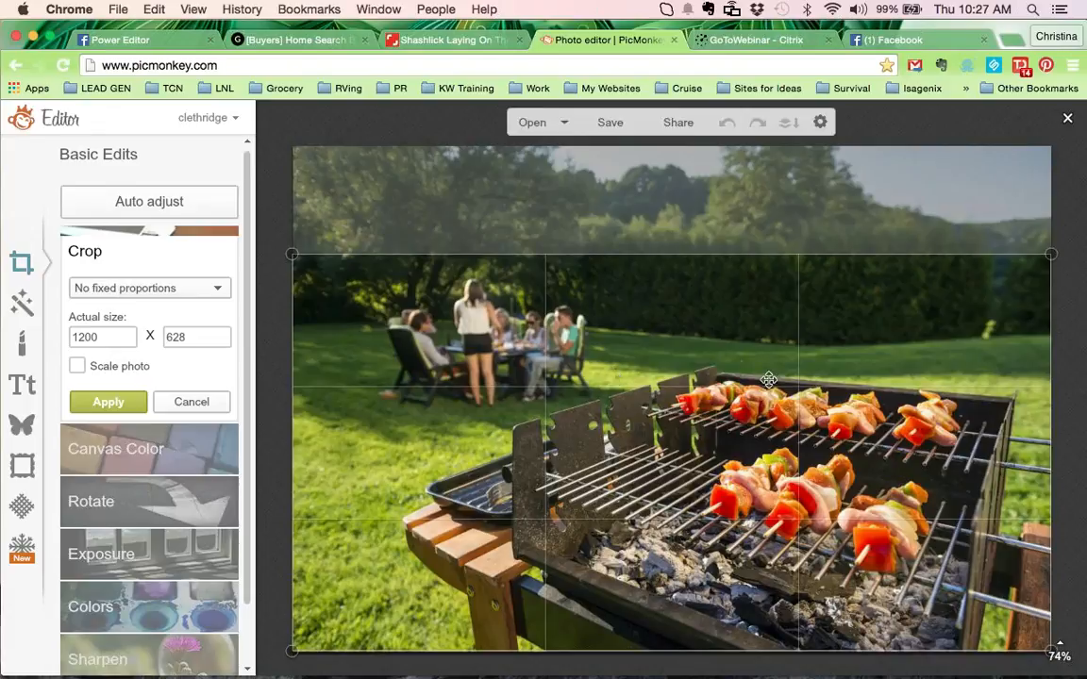
{"action": "left_click", "coordinate": [106, 402]}
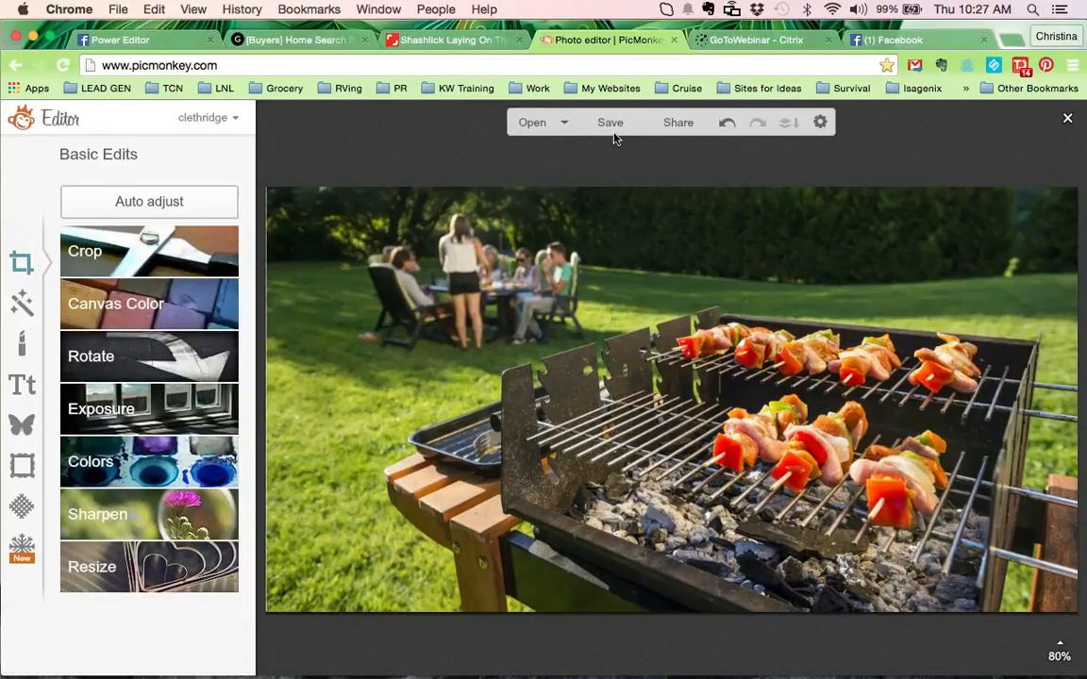
Save the cropped photo to the Desktop as a PNG named "Ad Image 1200x628"
{"action": "left_click", "coordinate": [611, 128]}
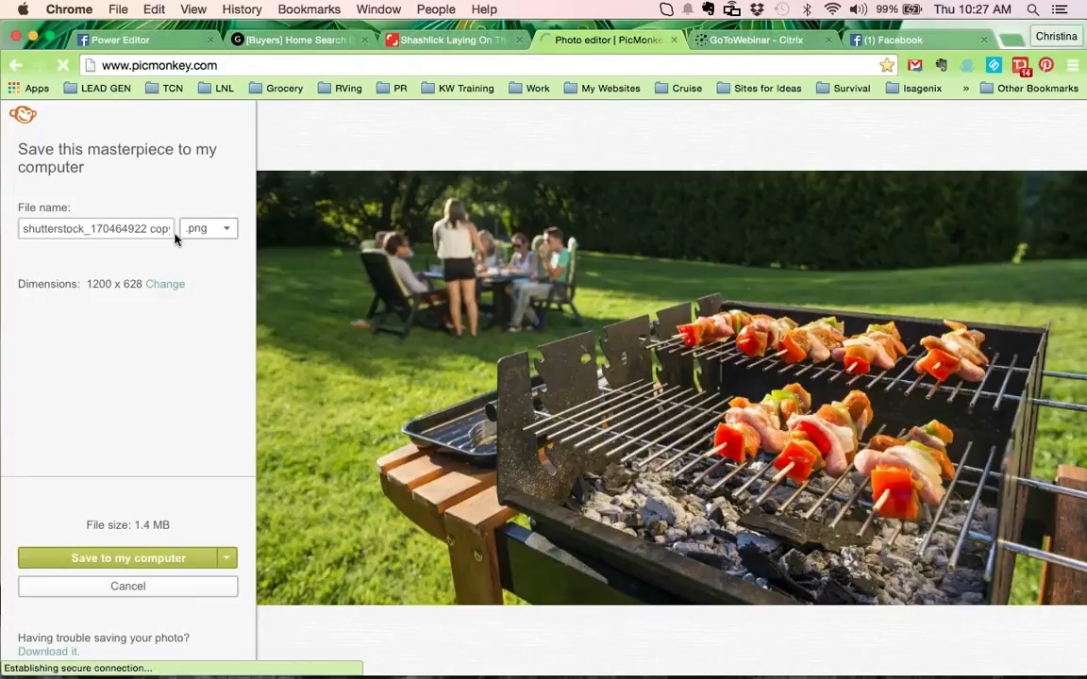
{"action": "left_click", "coordinate": [133, 223]}
{"action": "type", "text": "Ad Image 1200x628"}
{"action": "left_click", "coordinate": [146, 560]}
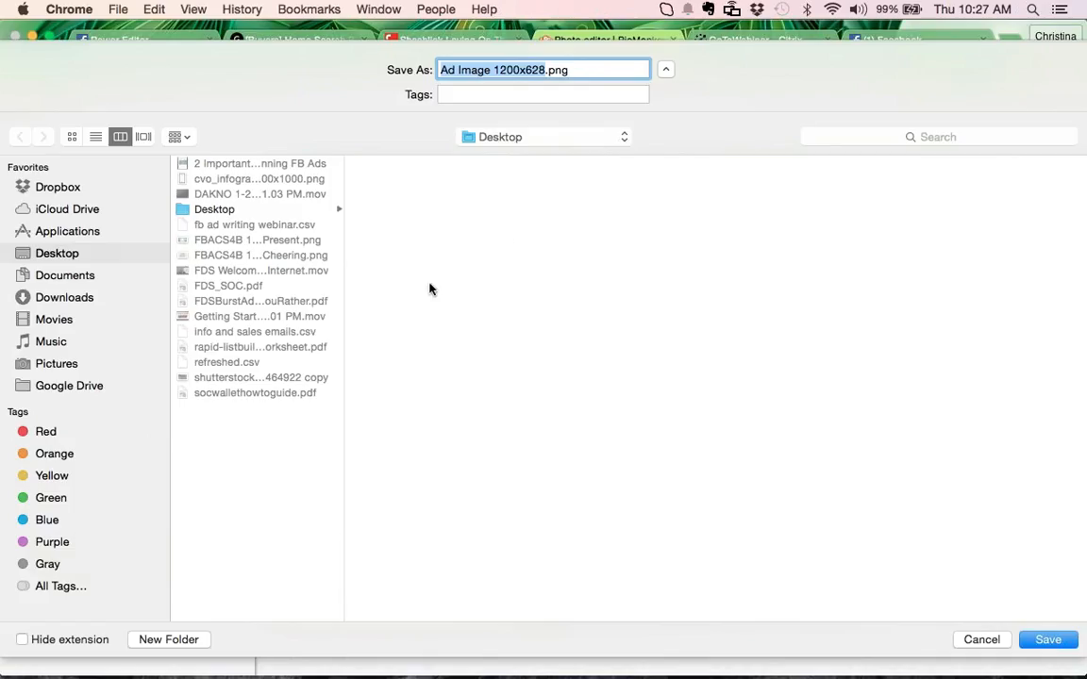
{"action": "left_click", "coordinate": [1048, 639]}
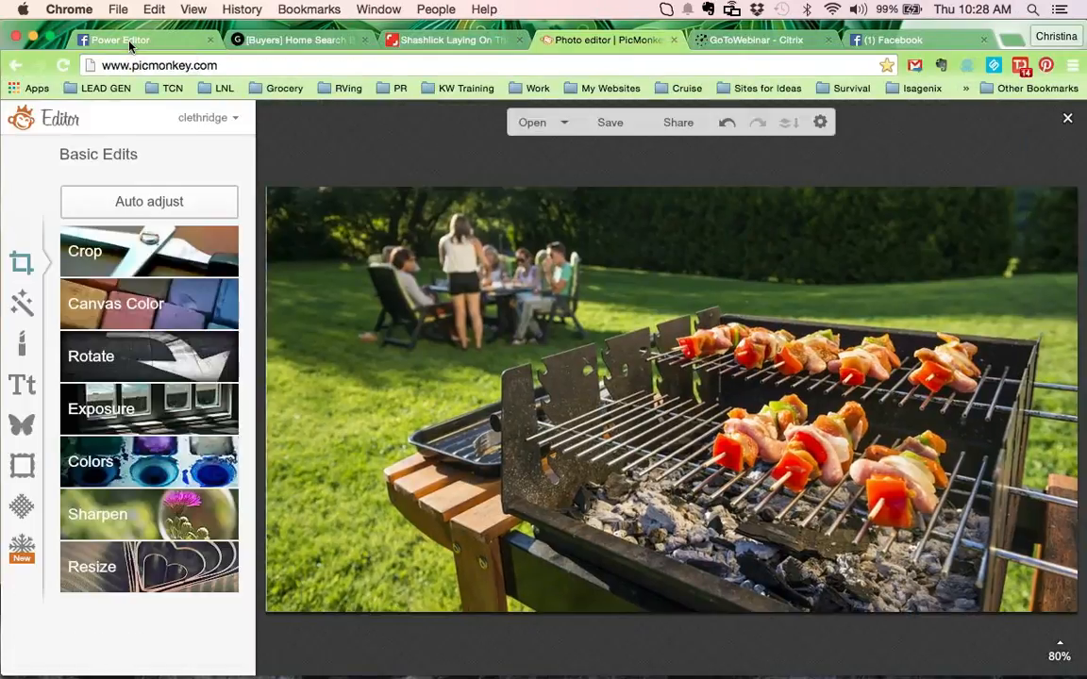
Return to Power Editor and upload "Ad Image 1200x628.png" from the Desktop to the ad's image library
{"action": "left_click", "coordinate": [129, 43]}
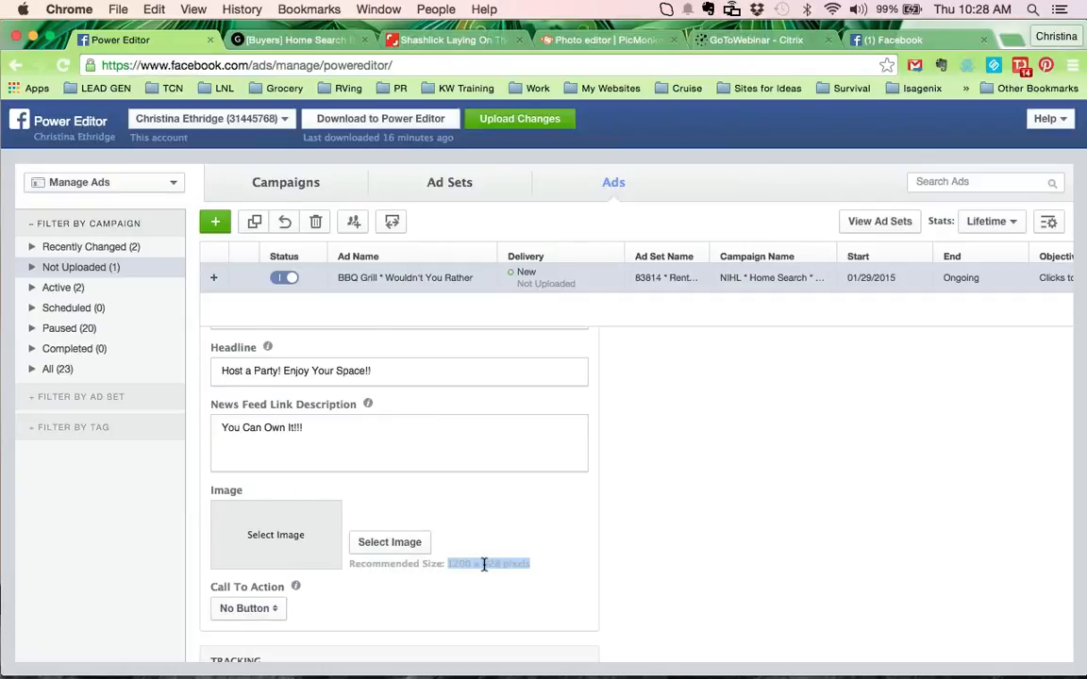
{"action": "left_click", "coordinate": [401, 549]}
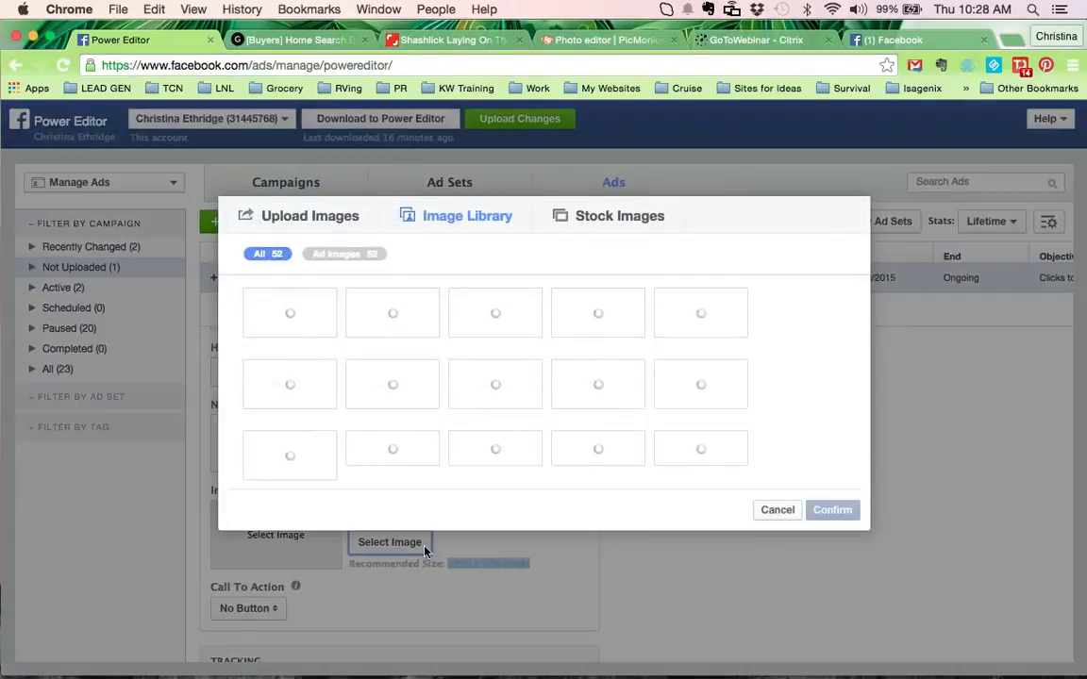
{"action": "left_click", "coordinate": [307, 221]}
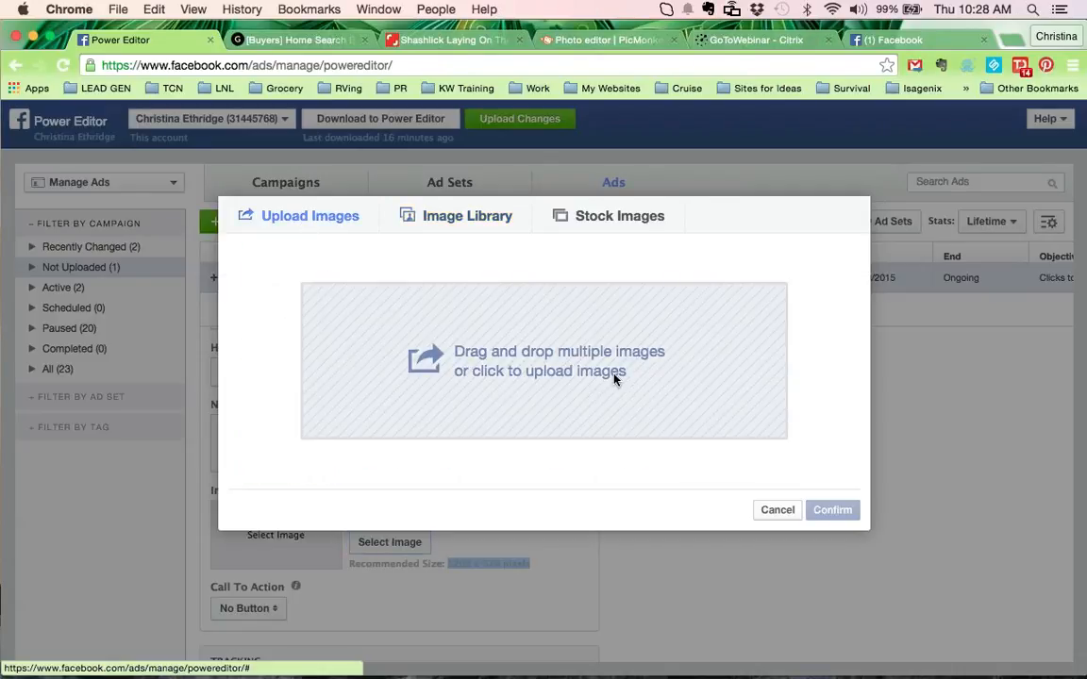
{"action": "left_click", "coordinate": [613, 378]}
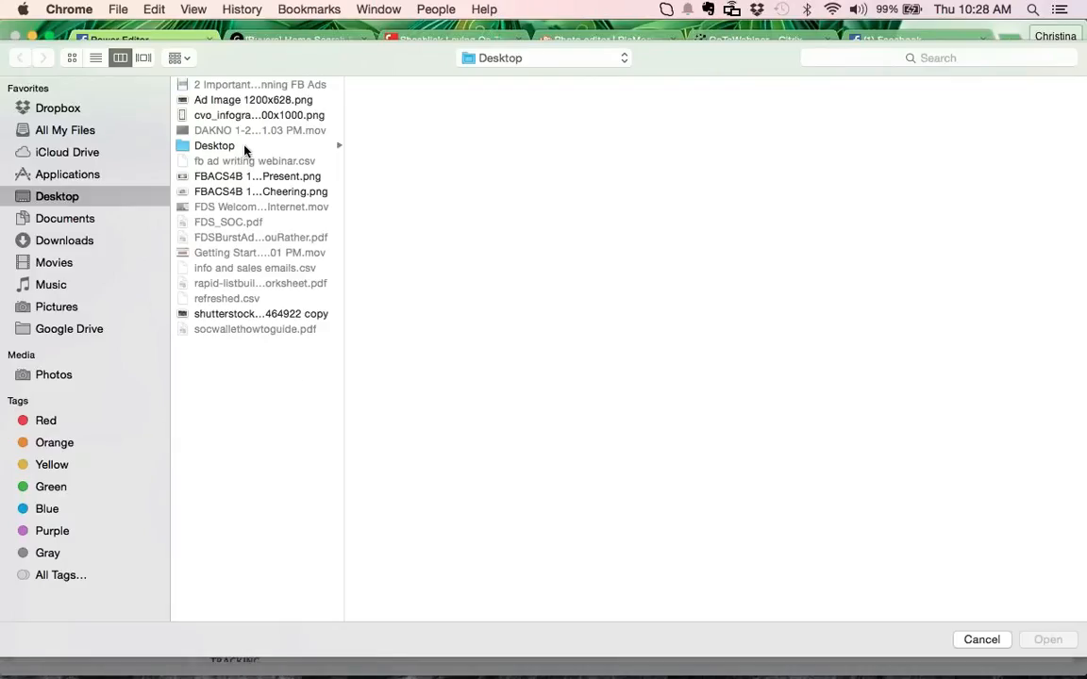
{"action": "left_click", "coordinate": [215, 101]}
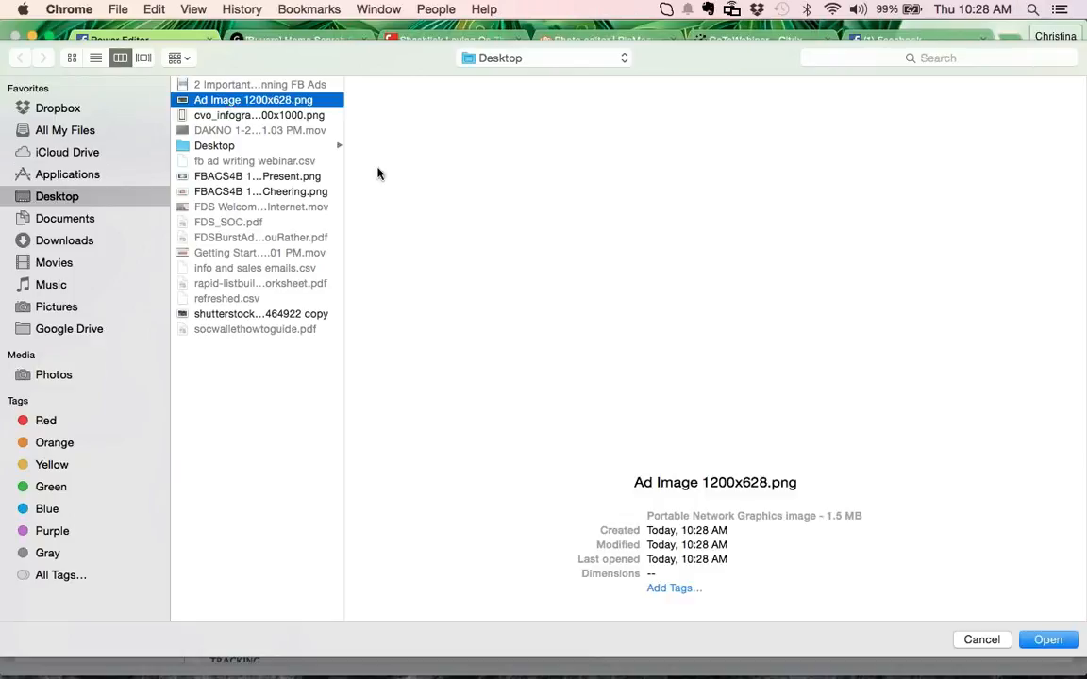
{"action": "left_click", "coordinate": [1048, 641]}
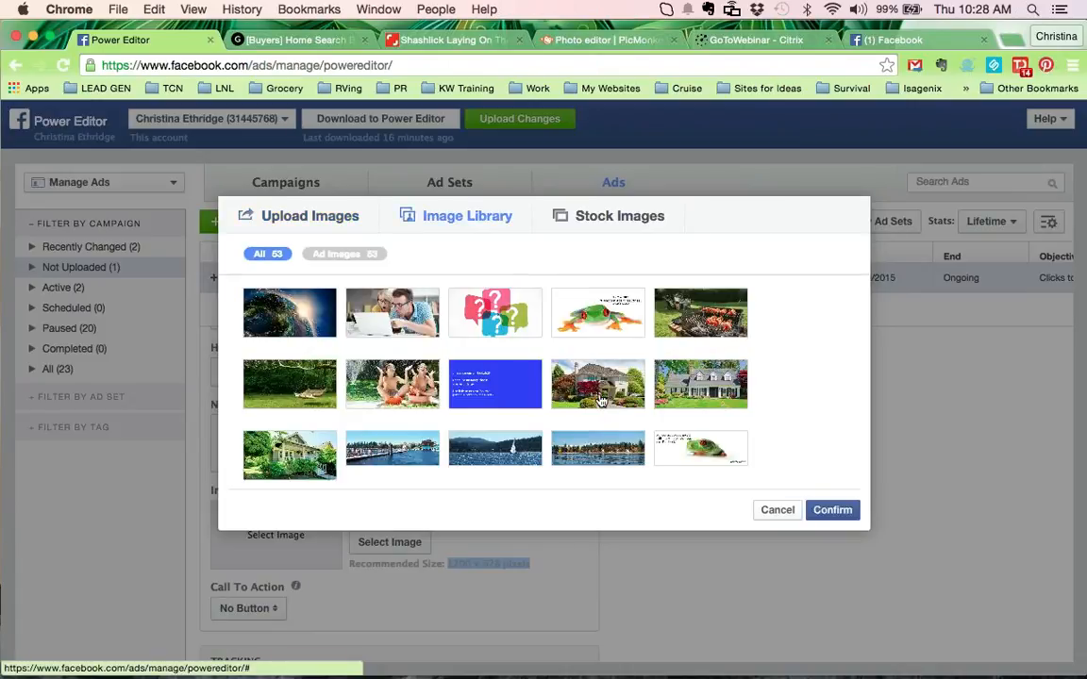
Choose the grill photo from the image library as the ad's image and confirm the selection
{"action": "scroll", "coordinate": [600, 400], "scroll_direction": "down", "scroll_amount": 10}
{"action": "scroll", "coordinate": [750, 341], "scroll_direction": "up", "scroll_amount": 10}
{"action": "left_click", "coordinate": [711, 316]}
{"action": "left_click", "coordinate": [832, 509]}
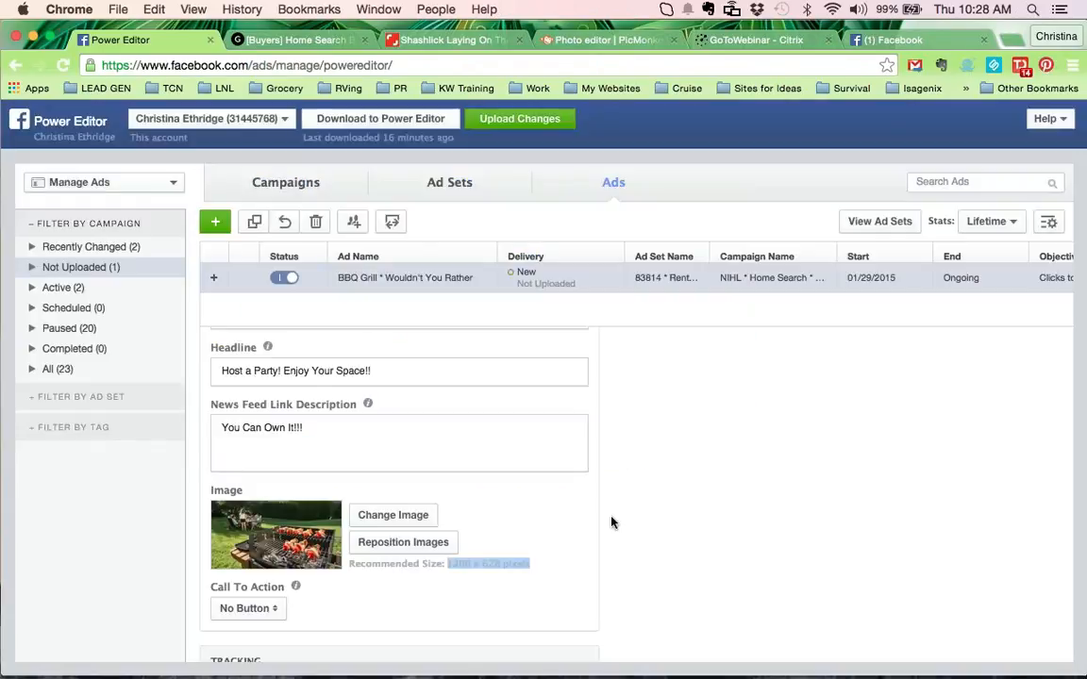
Look up the call-to-action button in the guide and set the ad's Call To Action to "Shop Now"
{"action": "scroll", "coordinate": [611, 523], "scroll_direction": "down", "scroll_amount": 2}
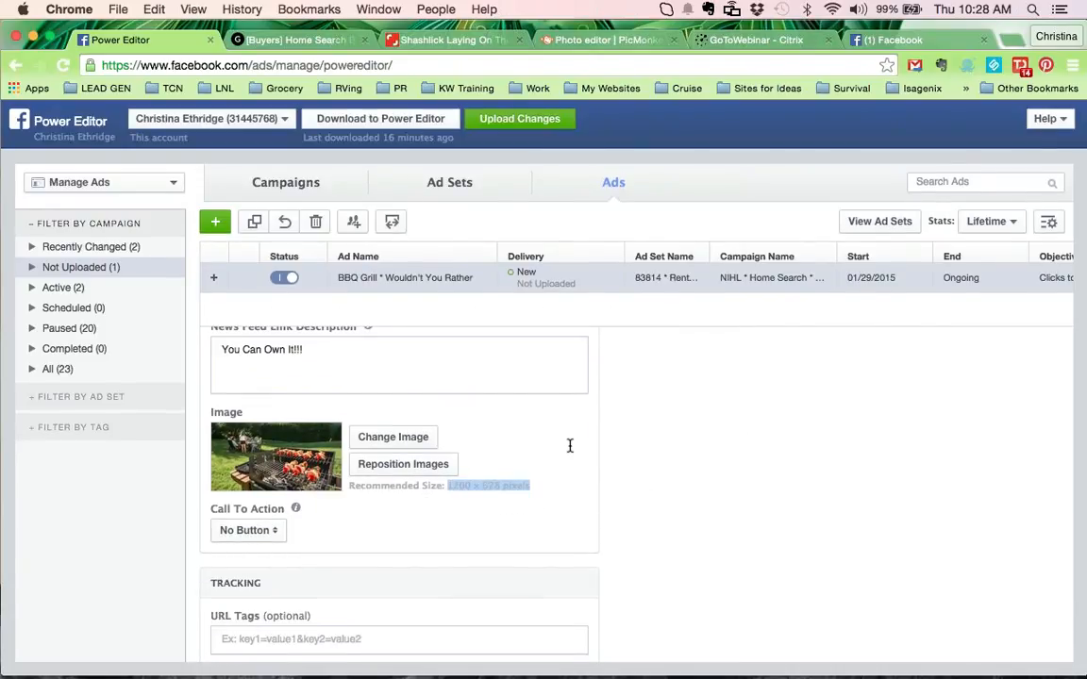
{"action": "key", "text": "super+Tab"}
{"action": "scroll", "coordinate": [643, 552], "scroll_direction": "down", "scroll_amount": 2}
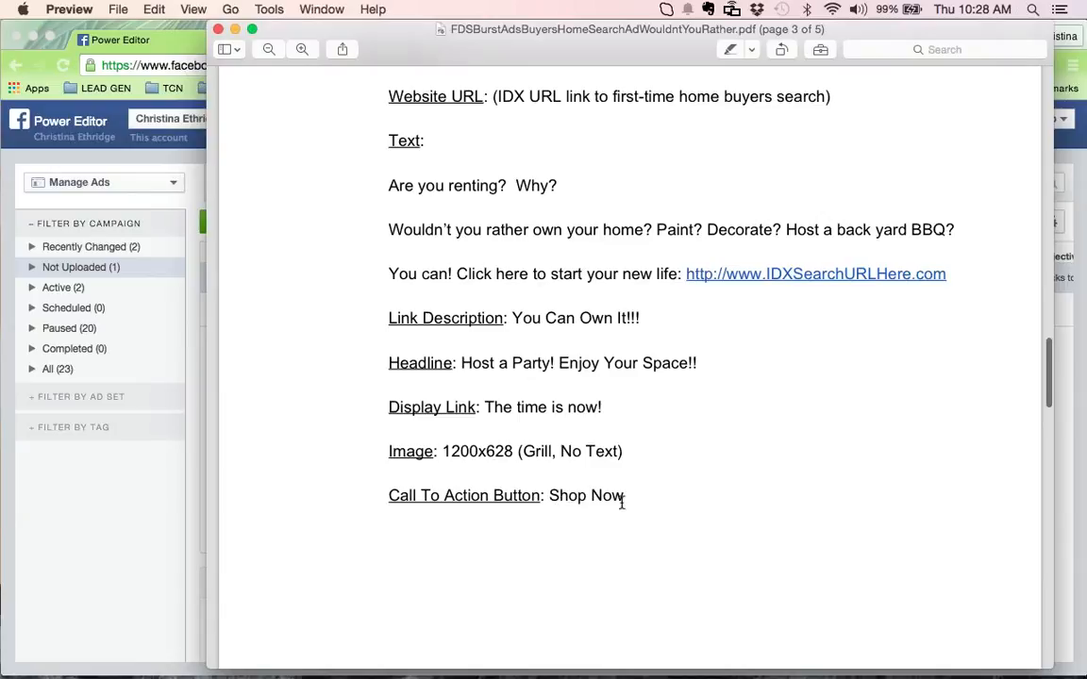
{"action": "key", "text": "super+Tab"}
{"action": "left_click", "coordinate": [265, 529]}
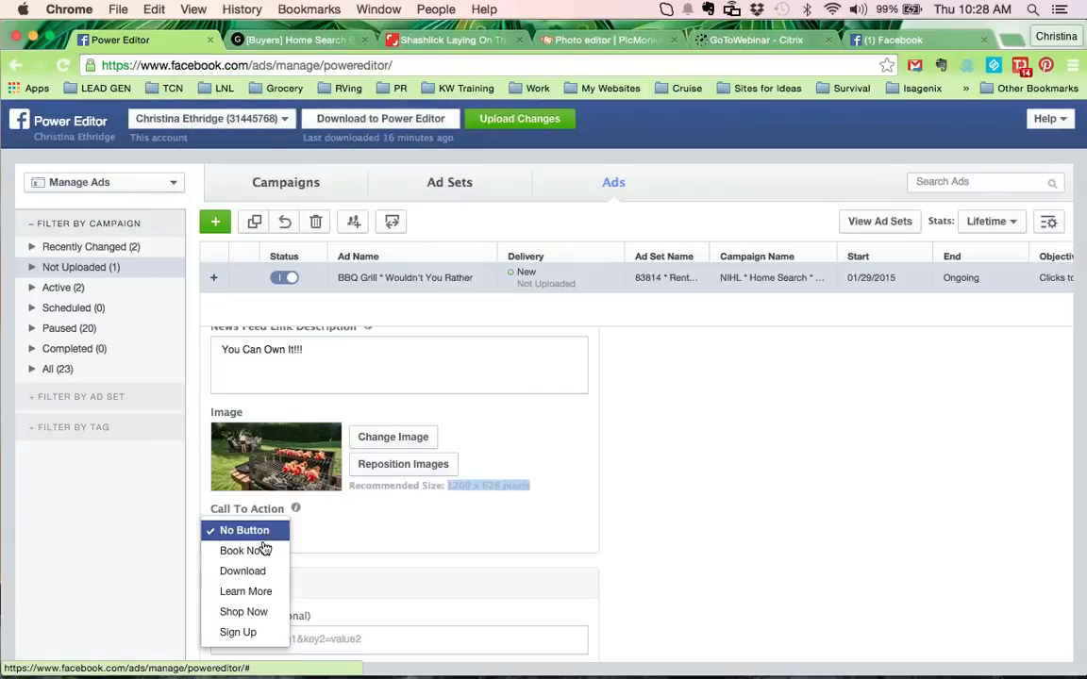
{"action": "left_click", "coordinate": [251, 611]}
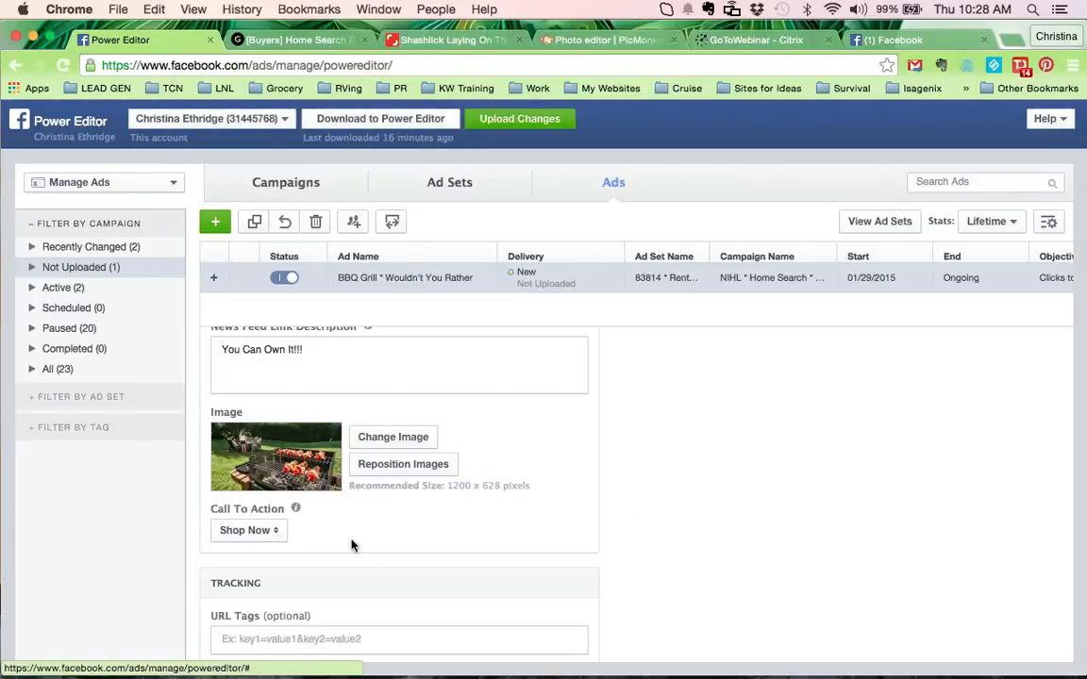
Review the Desktop News Feed preview of the ad, including its page name, text, image, headline and call-to-action button
{"action": "scroll", "coordinate": [673, 523], "scroll_direction": "up", "scroll_amount": 5}
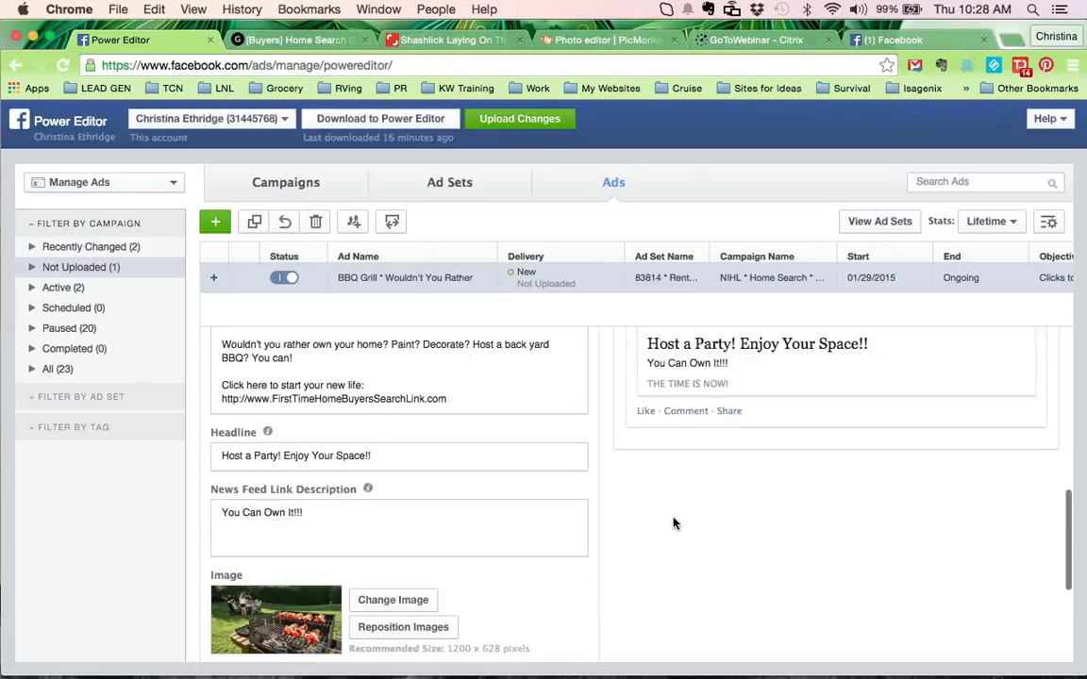
{"action": "scroll", "coordinate": [628, 500], "scroll_direction": "up", "scroll_amount": 5}
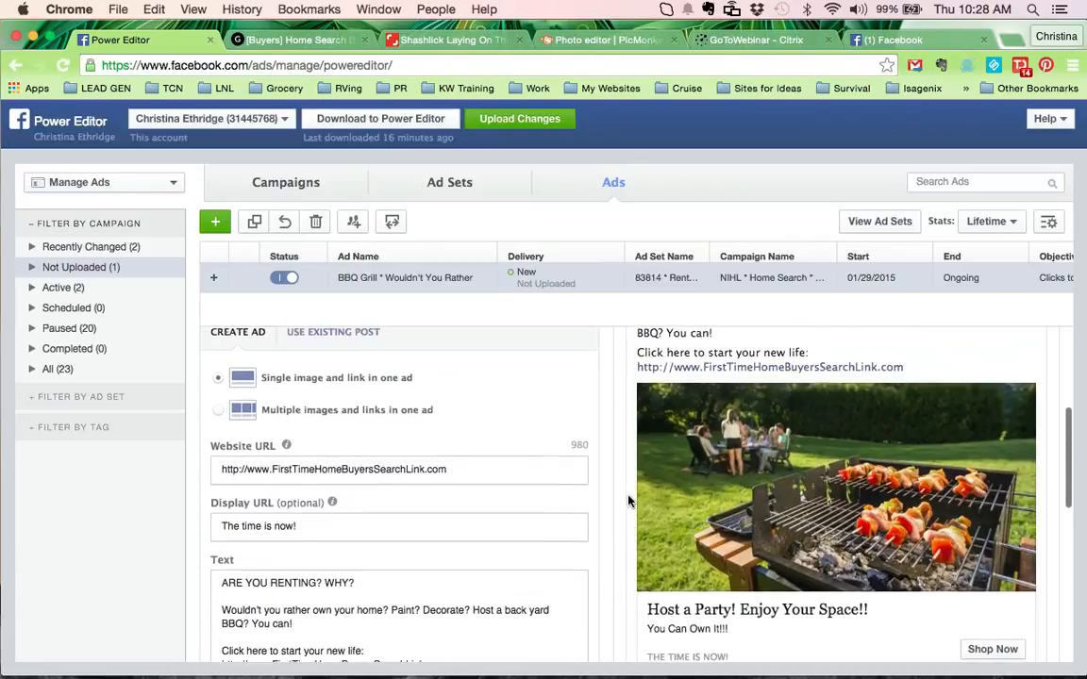
{"action": "scroll", "coordinate": [629, 500], "scroll_direction": "up", "scroll_amount": 1}
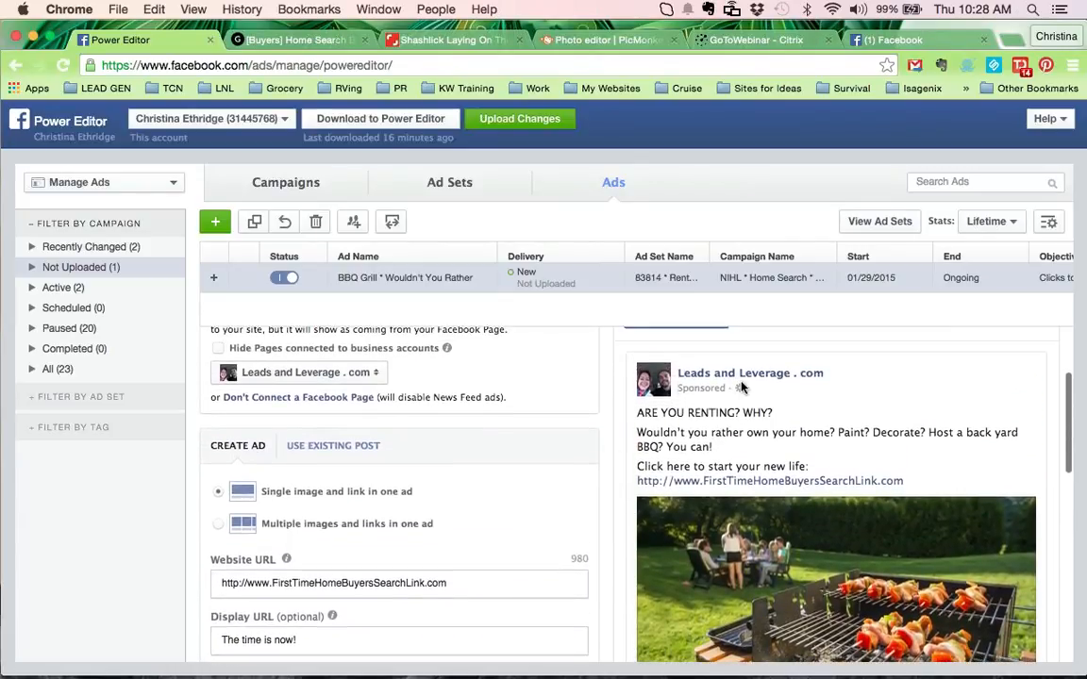
{"action": "scroll", "coordinate": [632, 485], "scroll_direction": "down", "scroll_amount": 1}
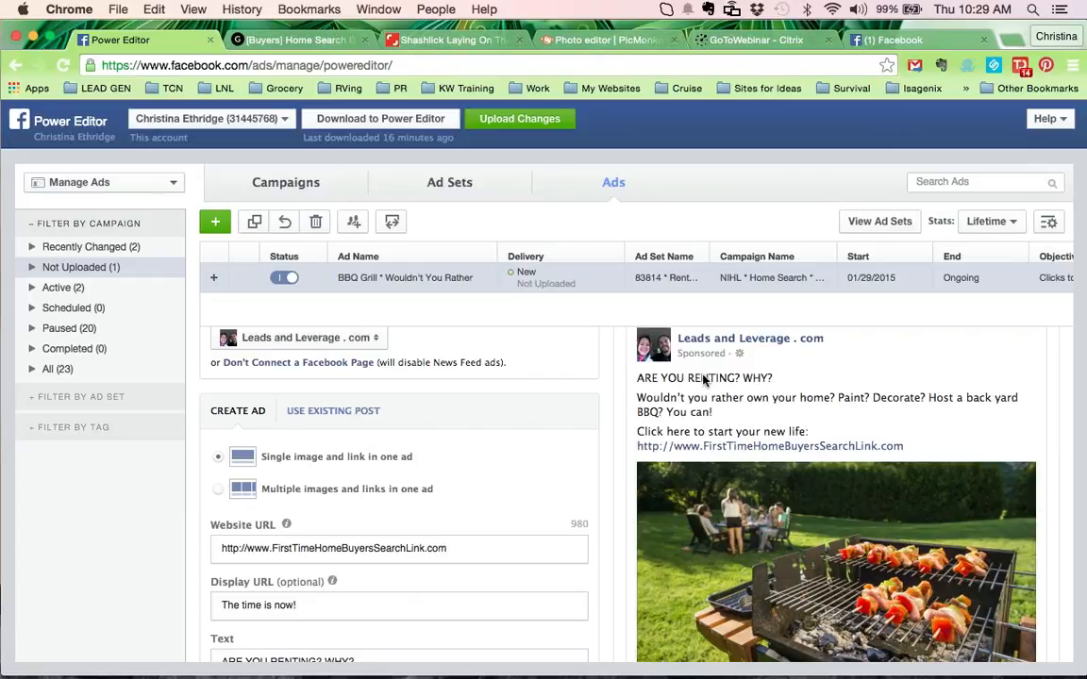
{"action": "scroll", "coordinate": [703, 380], "scroll_direction": "down", "scroll_amount": 3}
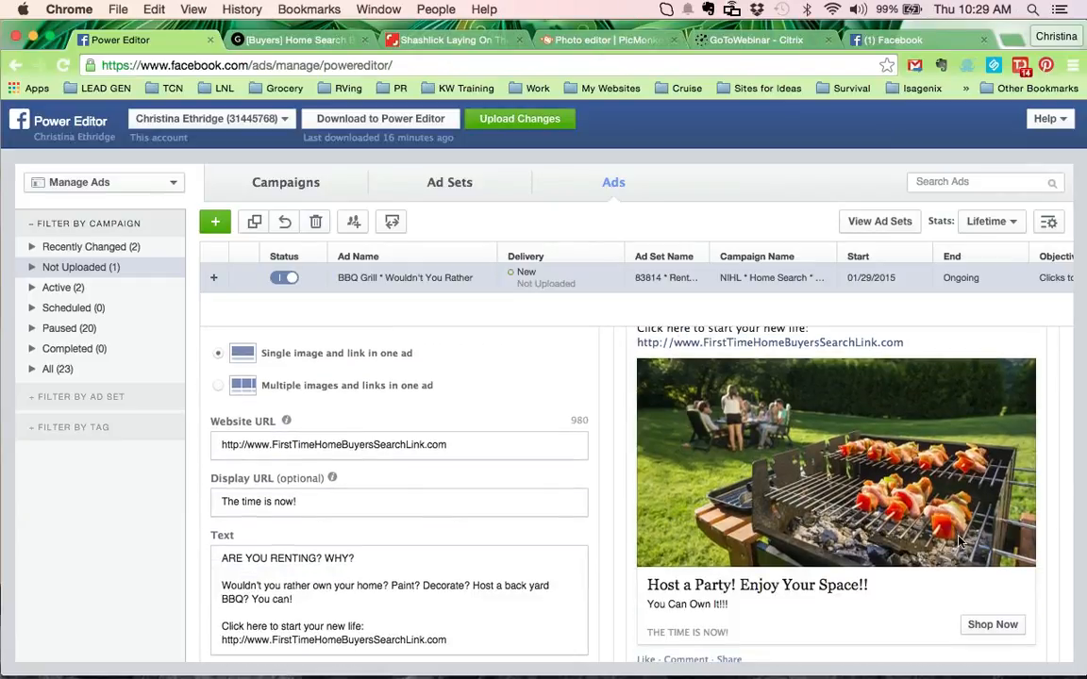
{"action": "scroll", "coordinate": [959, 541], "scroll_direction": "down", "scroll_amount": 2}
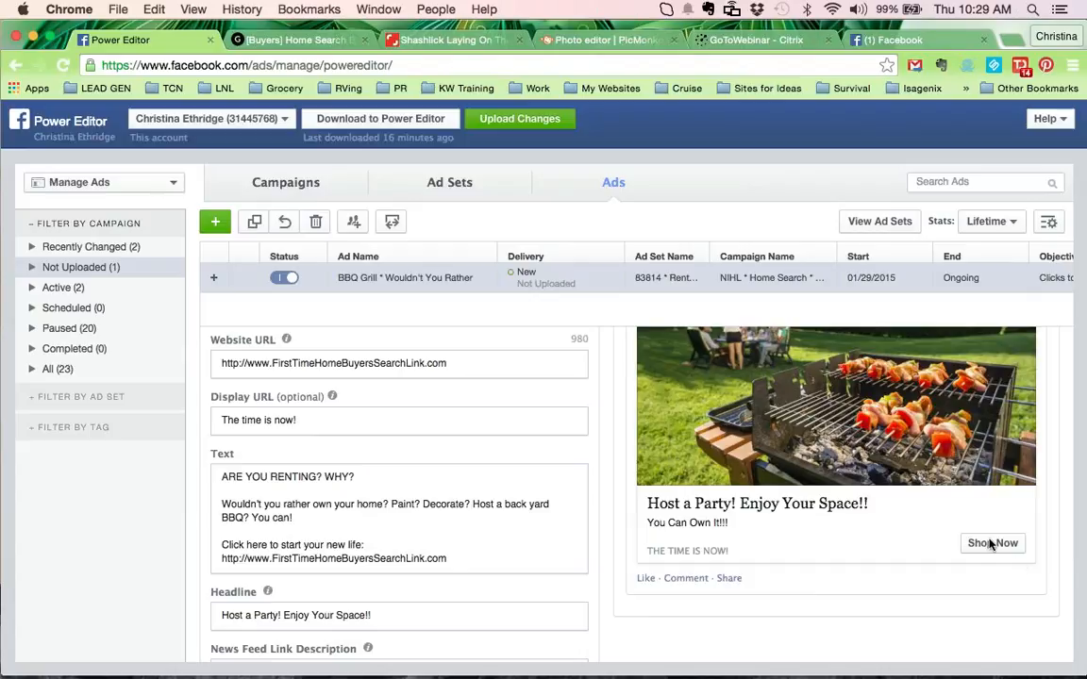
{"action": "scroll", "coordinate": [899, 547], "scroll_direction": "up", "scroll_amount": 7}
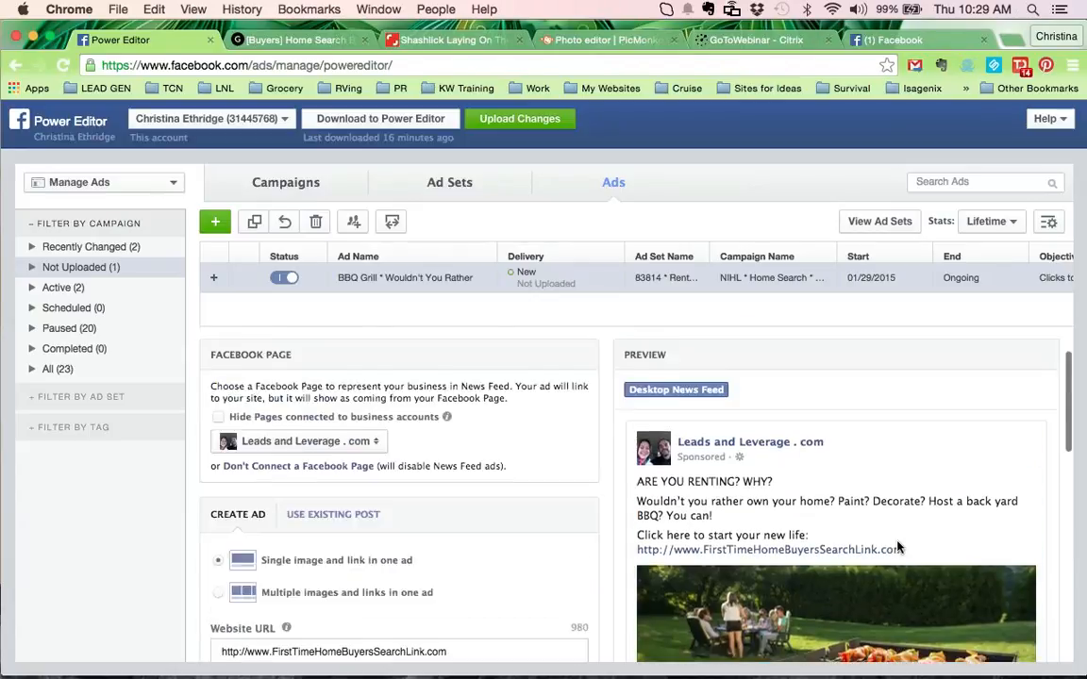
{"action": "scroll", "coordinate": [899, 548], "scroll_direction": "down", "scroll_amount": 7}
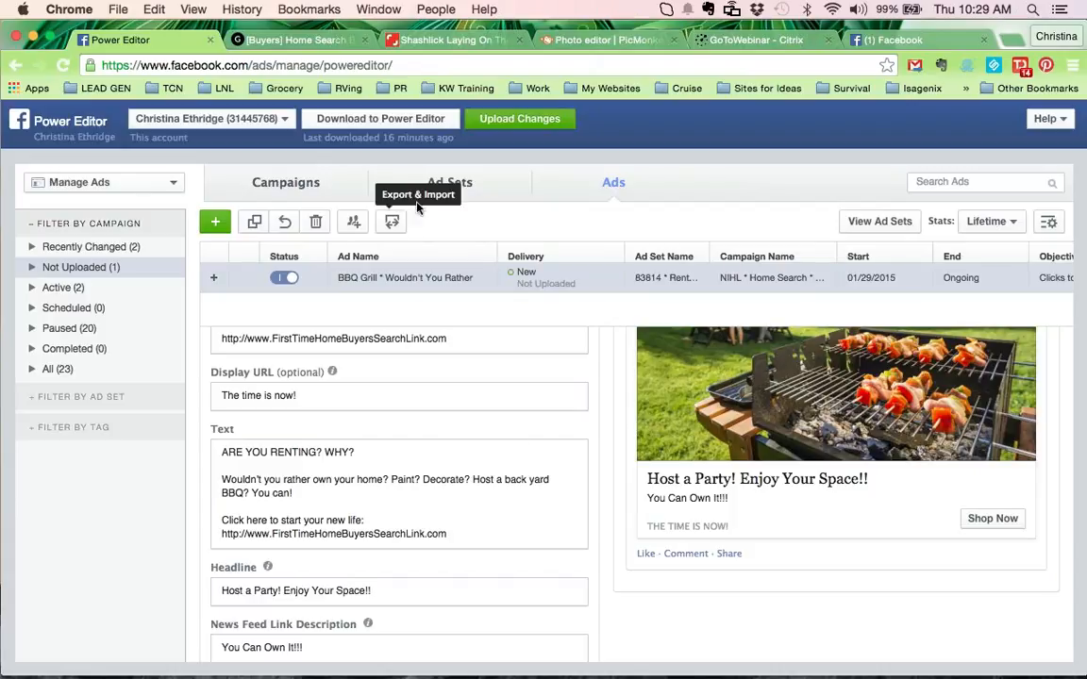
Check the on/off status of the new renters ad set, the home search campaign and the BBQ Grill ad
{"action": "left_click", "coordinate": [451, 182]}
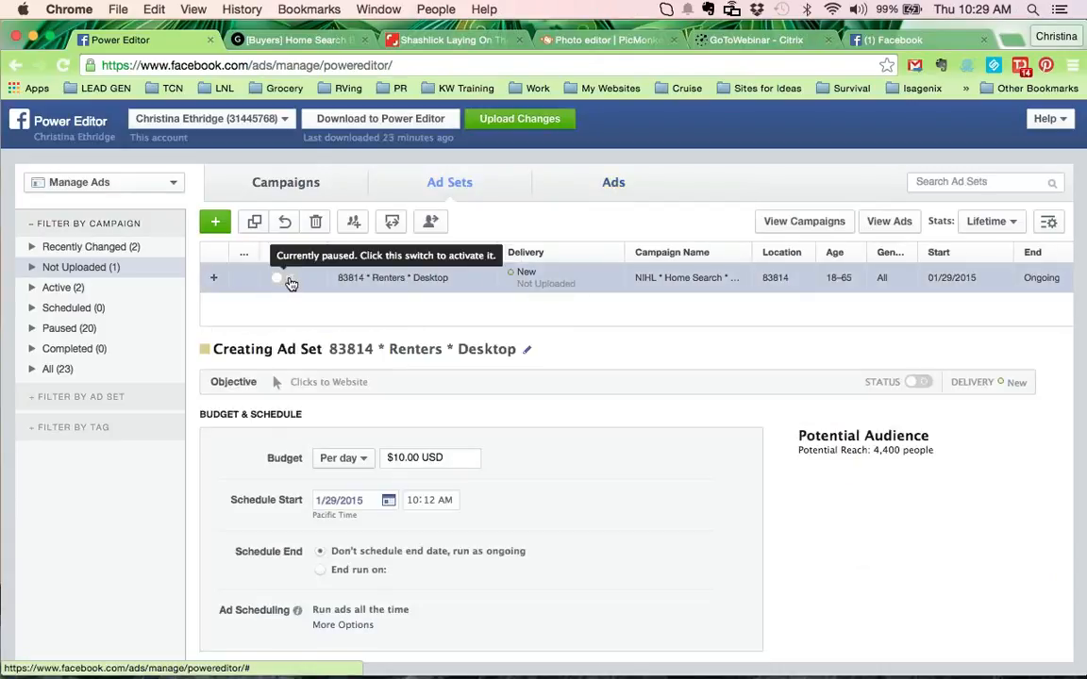
{"action": "left_click", "coordinate": [286, 182]}
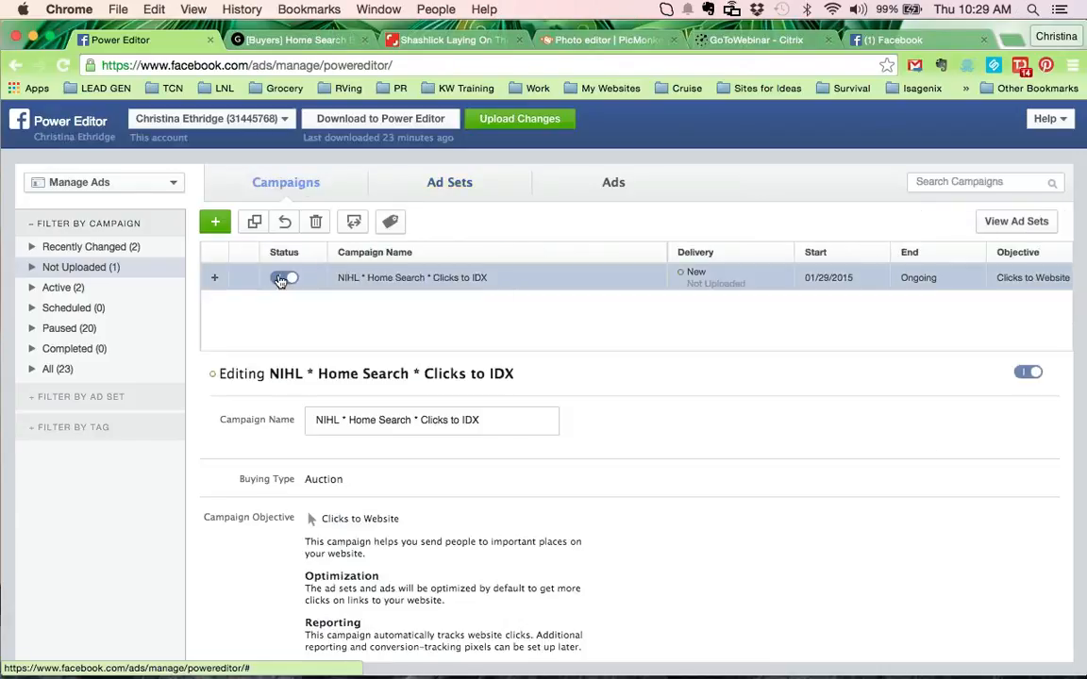
{"action": "left_click", "coordinate": [457, 187]}
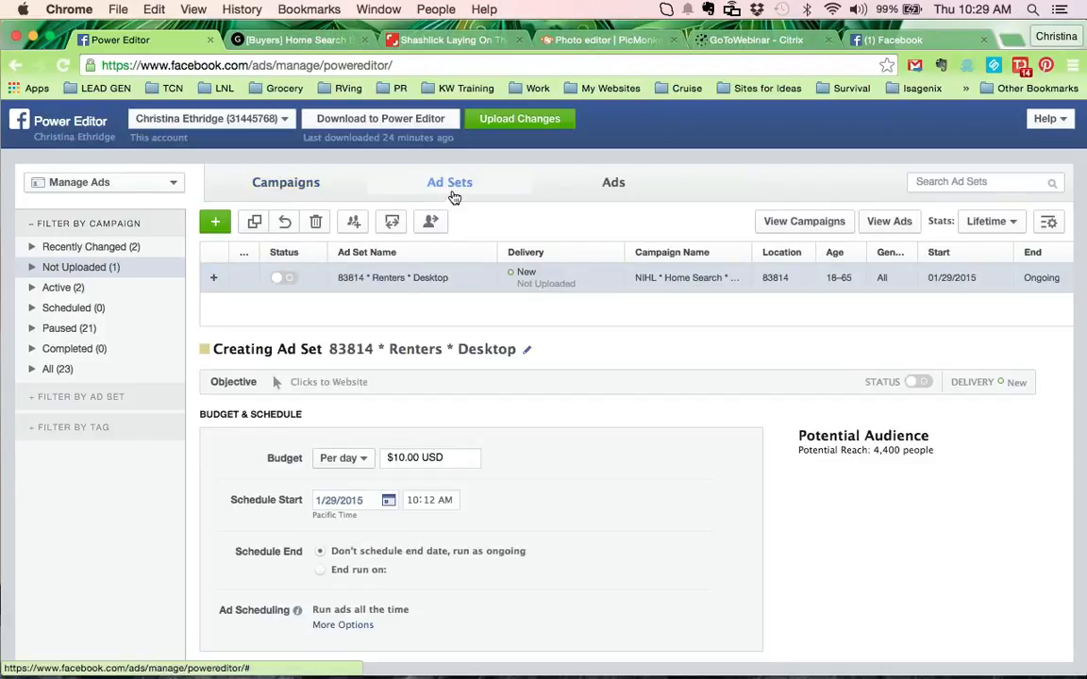
{"action": "left_click", "coordinate": [608, 187]}
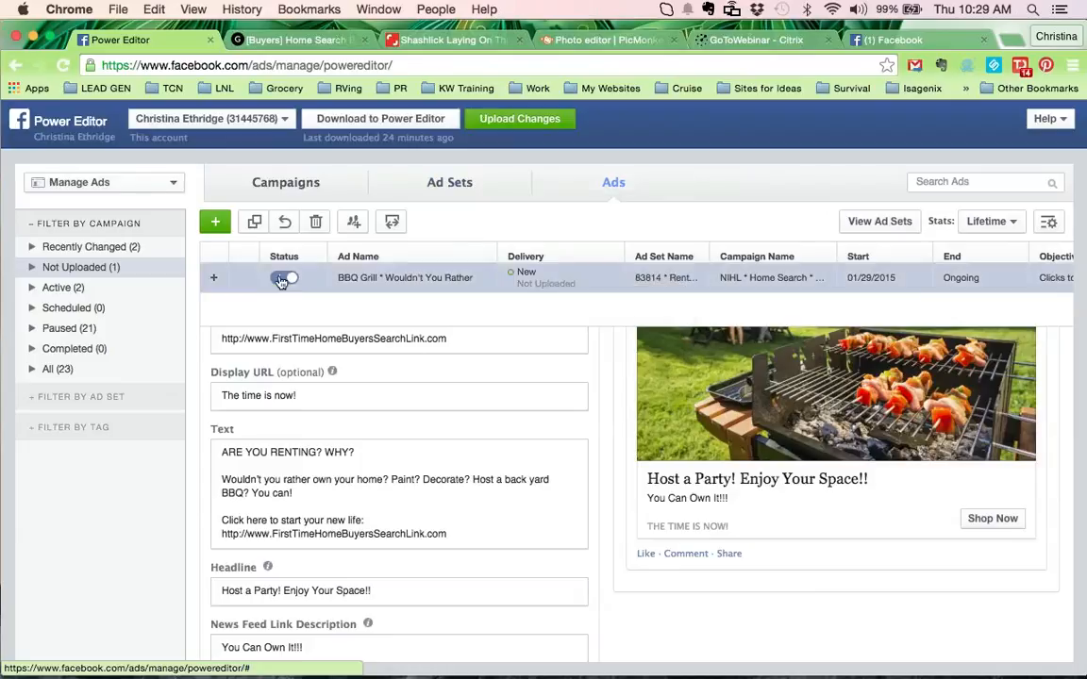
Upload the new campaign, ad set and ad to Facebook and close the upload confirmation
{"action": "left_click", "coordinate": [506, 122]}
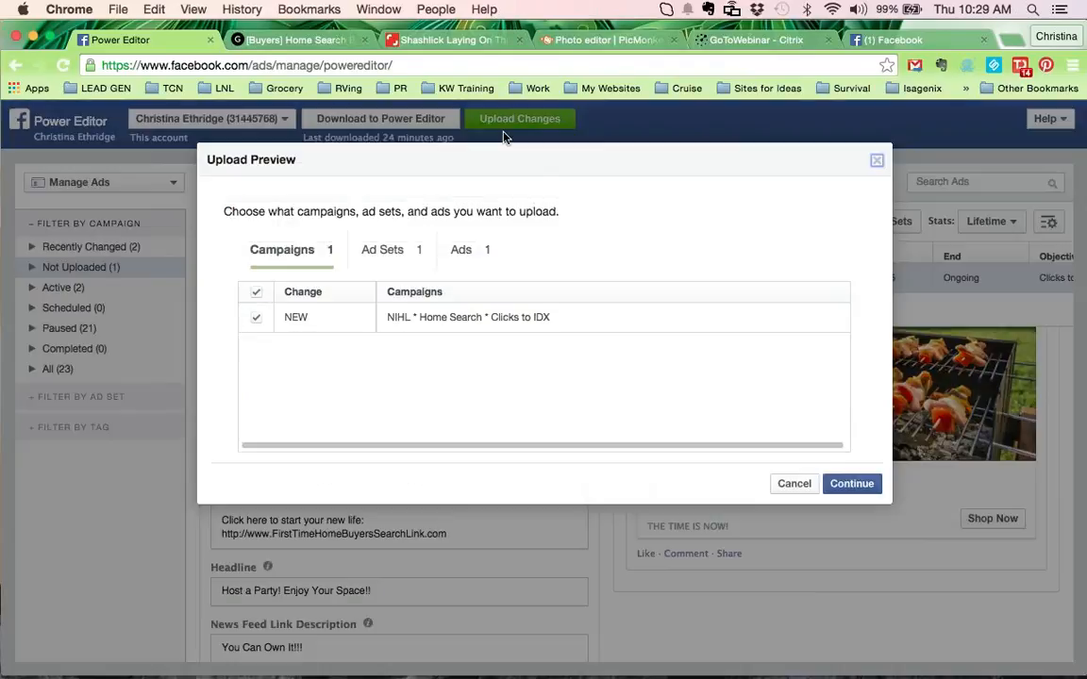
{"action": "left_click", "coordinate": [852, 484]}
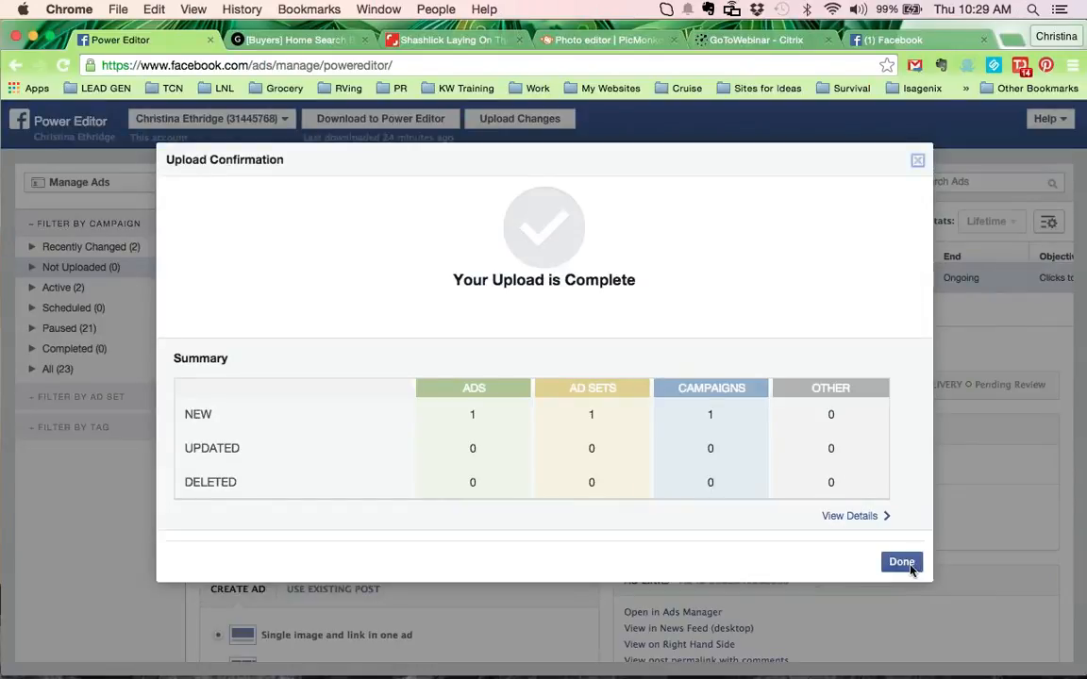
{"action": "left_click", "coordinate": [911, 566]}
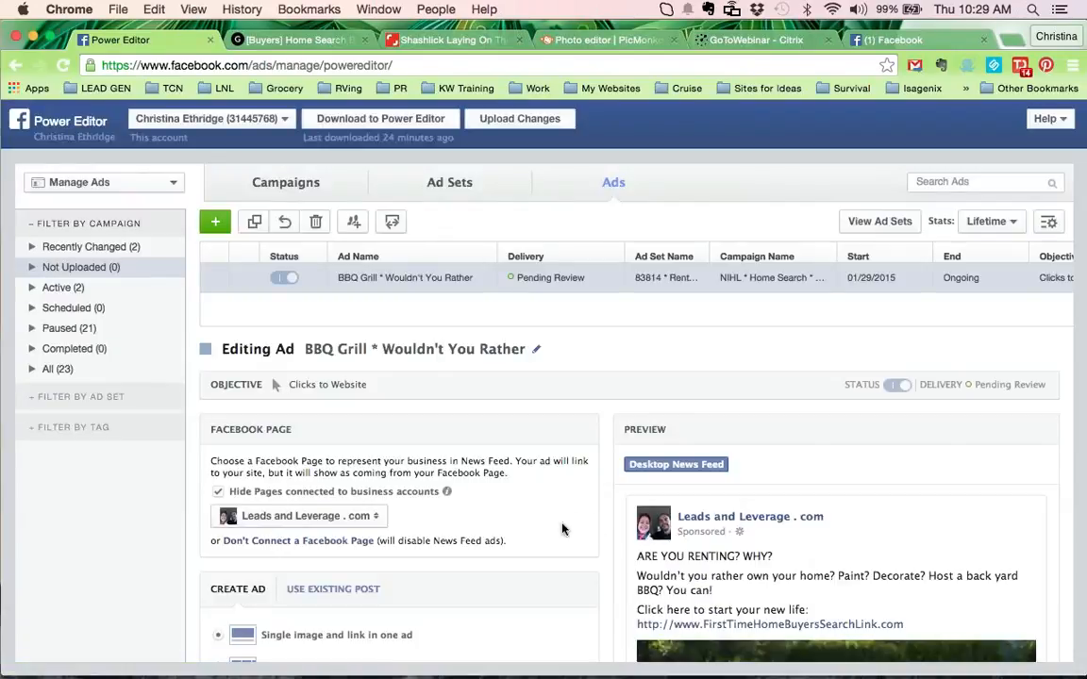
Review the uploaded BBQ Grill ad's website URL, display URL, text and Desktop News Feed preview
{"action": "scroll", "coordinate": [604, 479], "scroll_direction": "down", "scroll_amount": 8}
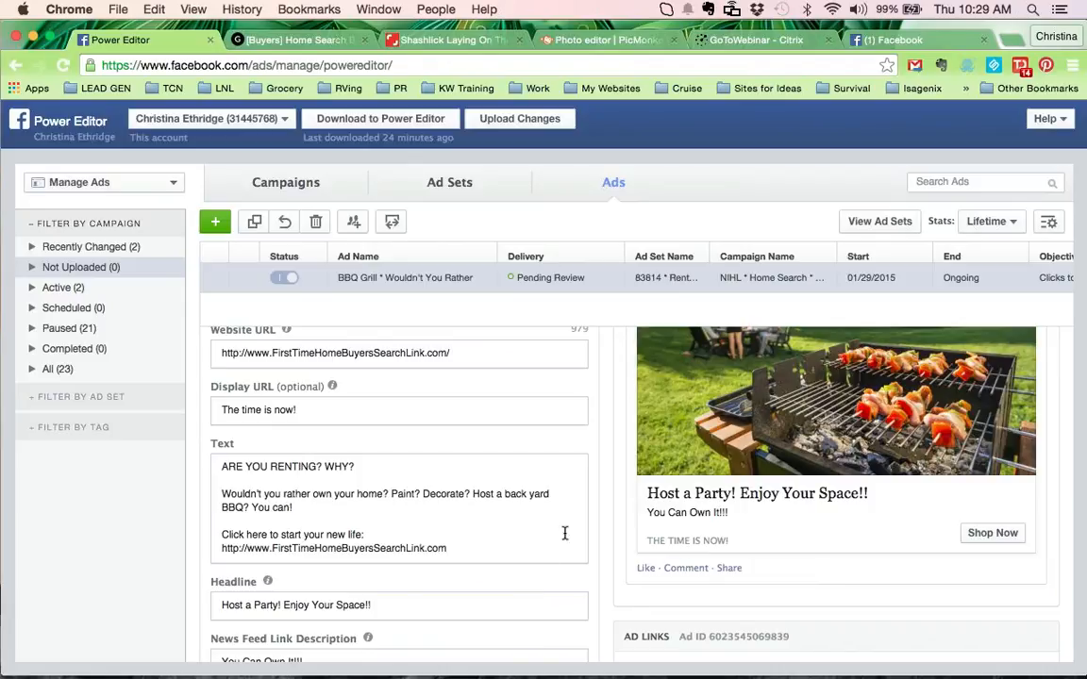
{"action": "scroll", "coordinate": [580, 448], "scroll_direction": "up", "scroll_amount": 8}
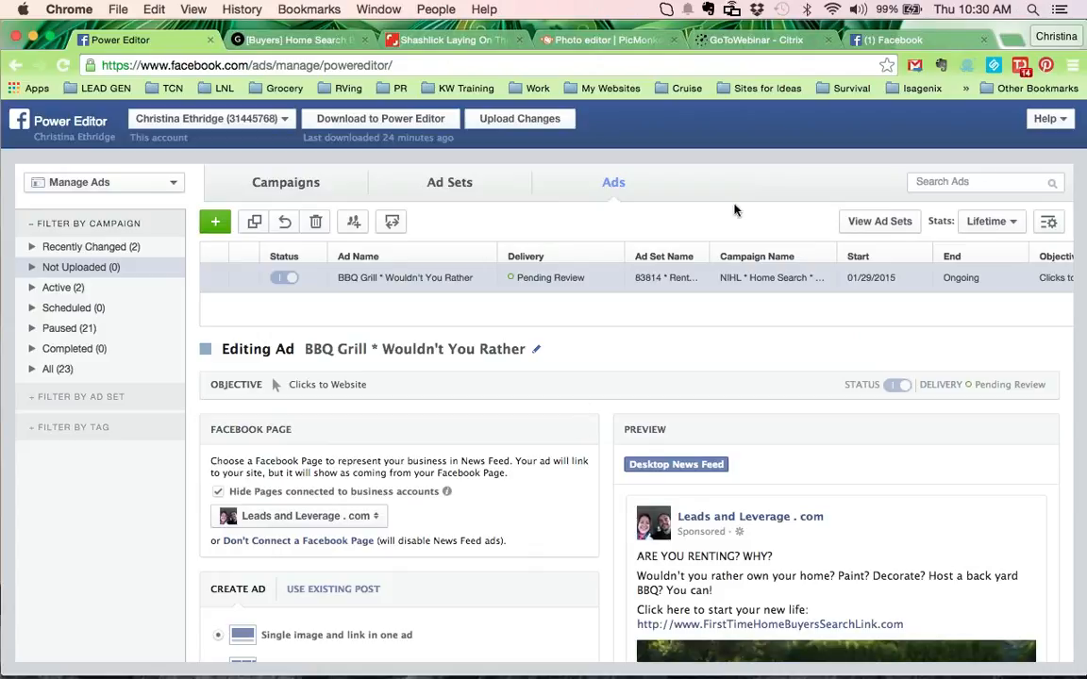
{"action": "left_click", "coordinate": [1076, 67]}
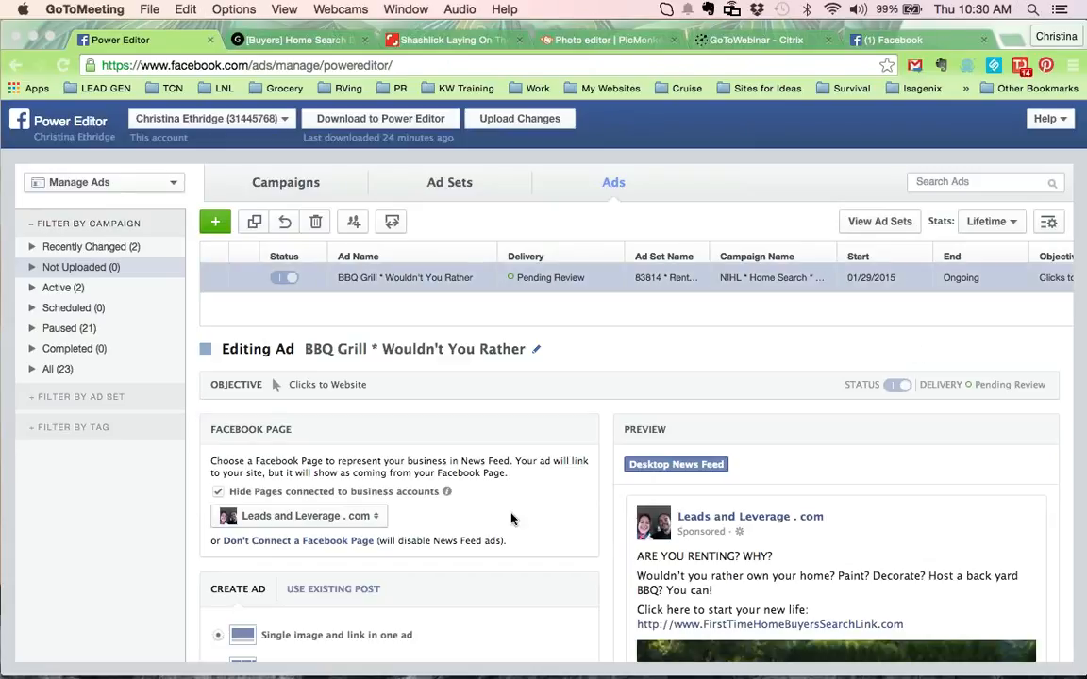
{"action": "scroll", "coordinate": [511, 518], "scroll_direction": "down", "scroll_amount": 10}
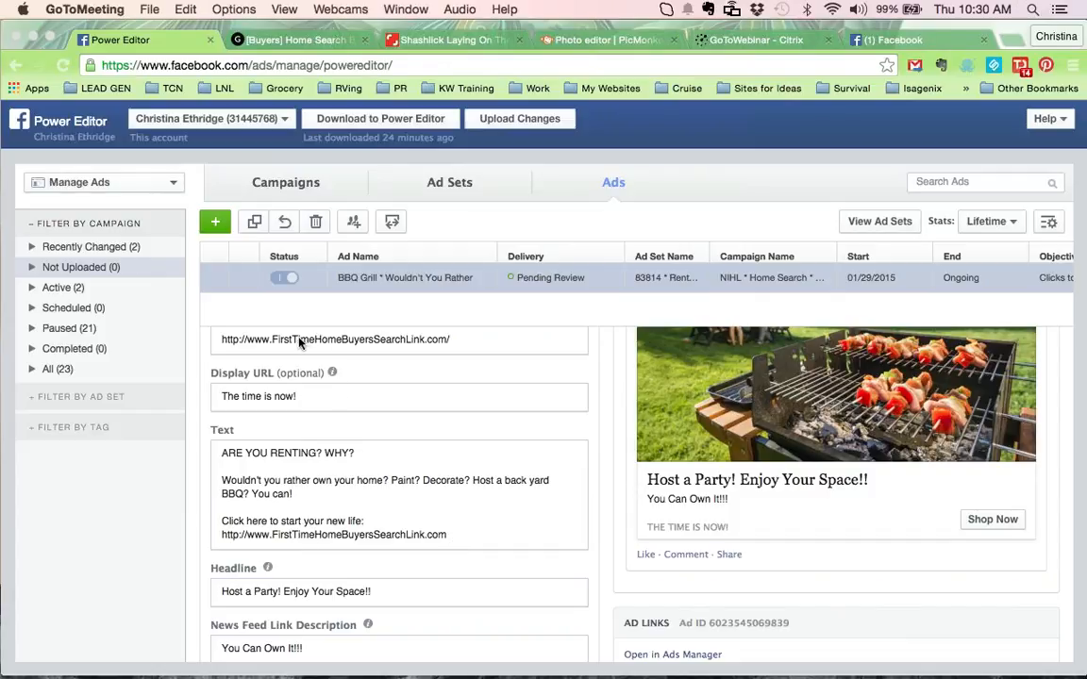
{"action": "left_click", "coordinate": [468, 339]}
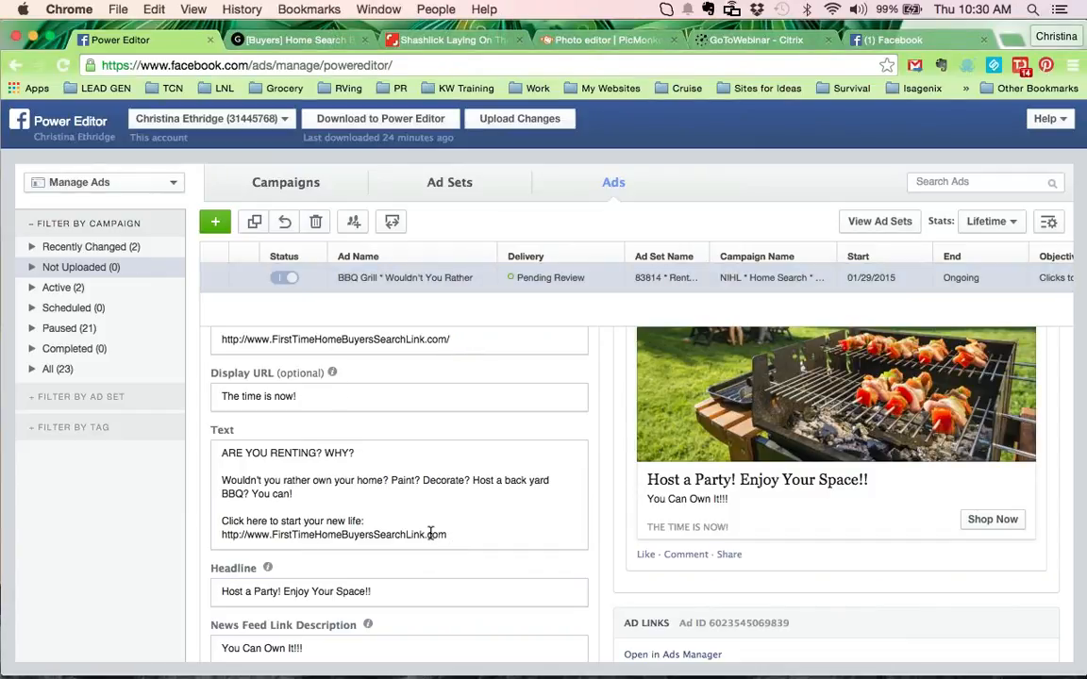
{"action": "left_click", "coordinate": [876, 236]}
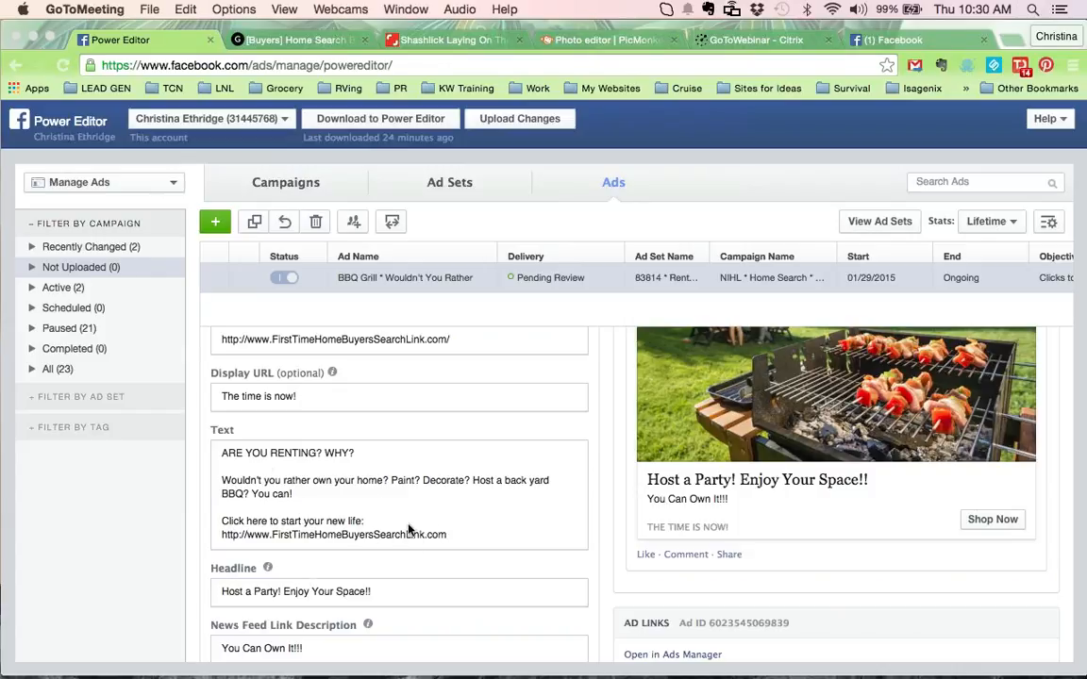
{"action": "scroll", "coordinate": [367, 447], "scroll_direction": "up", "scroll_amount": 5}
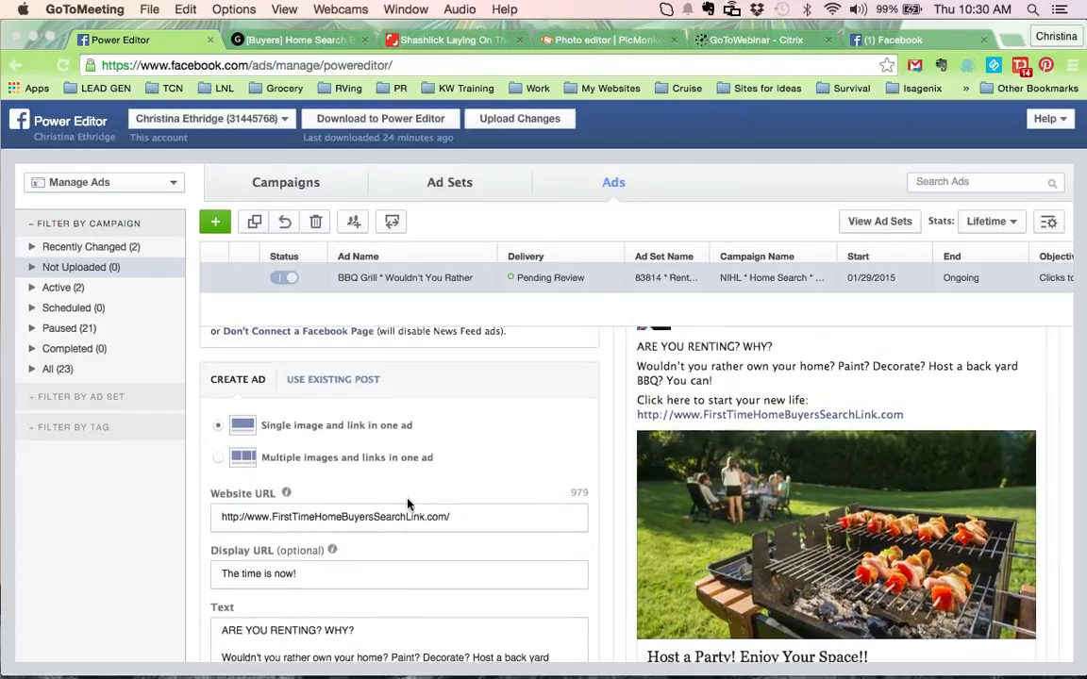
{"action": "scroll", "coordinate": [574, 570], "scroll_direction": "down", "scroll_amount": 3}
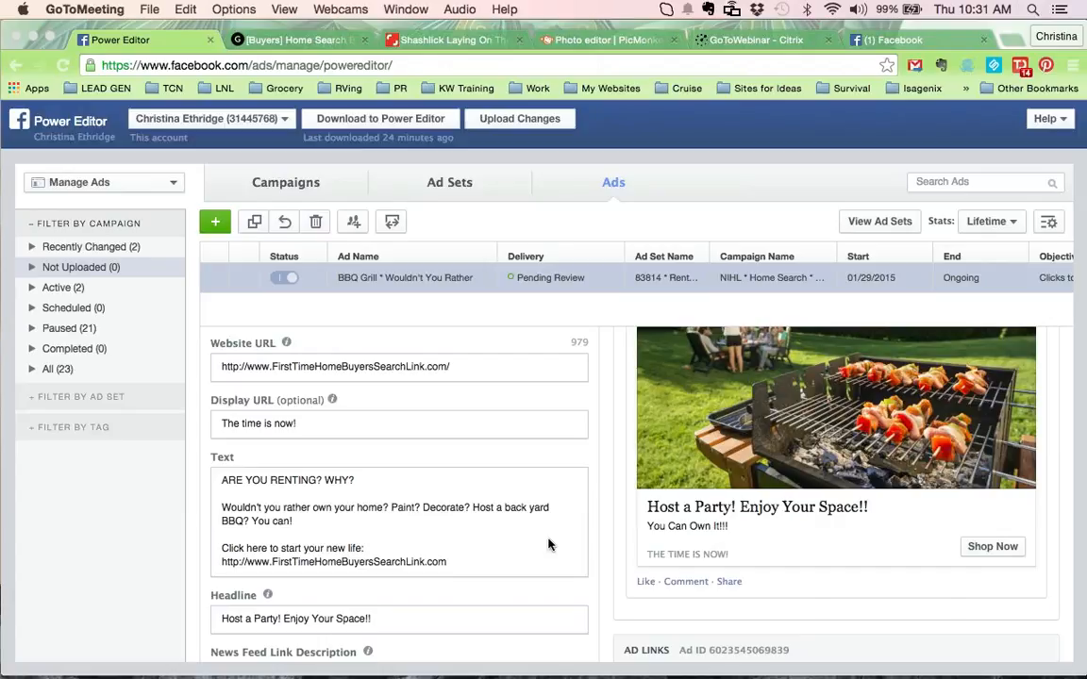
{"action": "scroll", "coordinate": [550, 545], "scroll_direction": "up", "scroll_amount": 10}
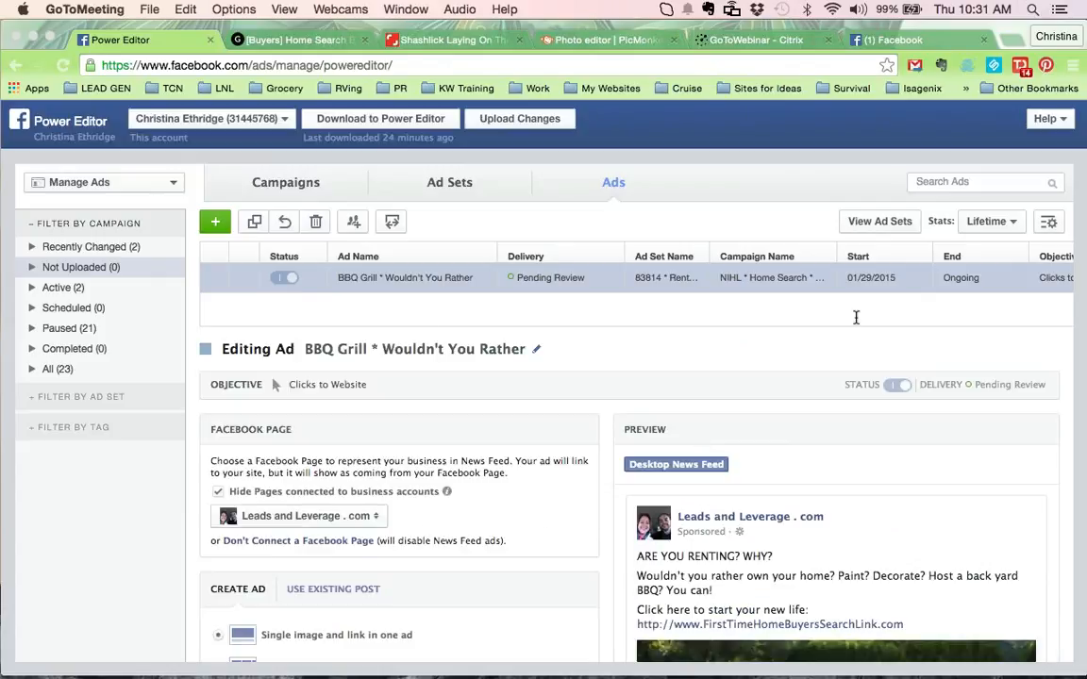
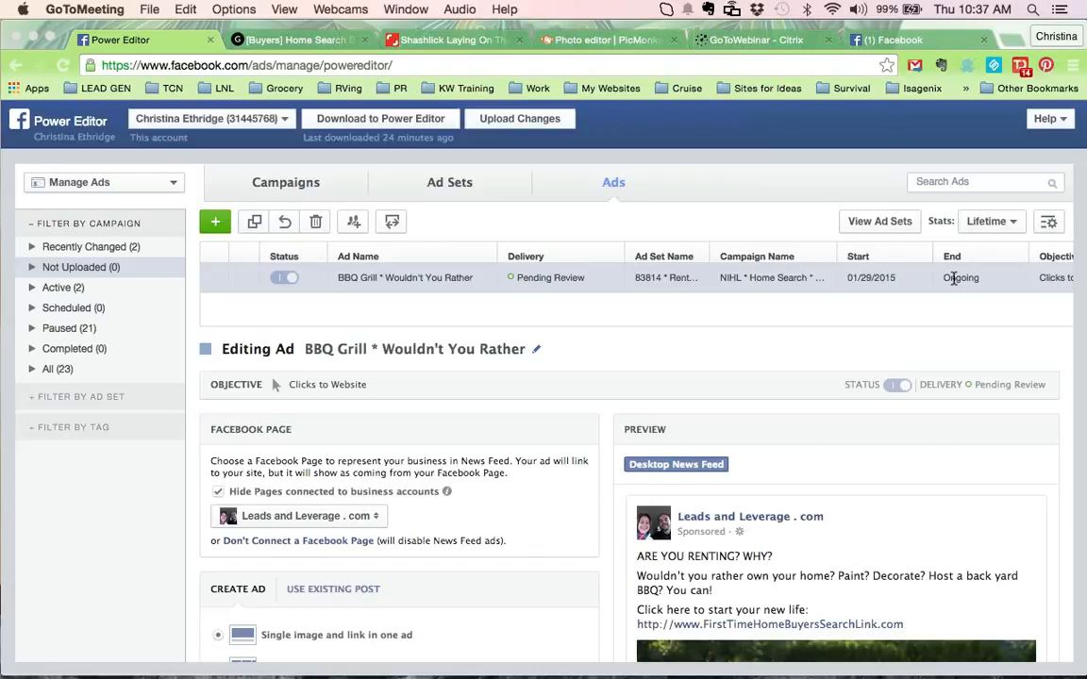
Highlight the ad's Website URL to examine the link destination, leaving it unedited
{"action": "scroll", "coordinate": [715, 505], "scroll_direction": "down", "scroll_amount": 5}
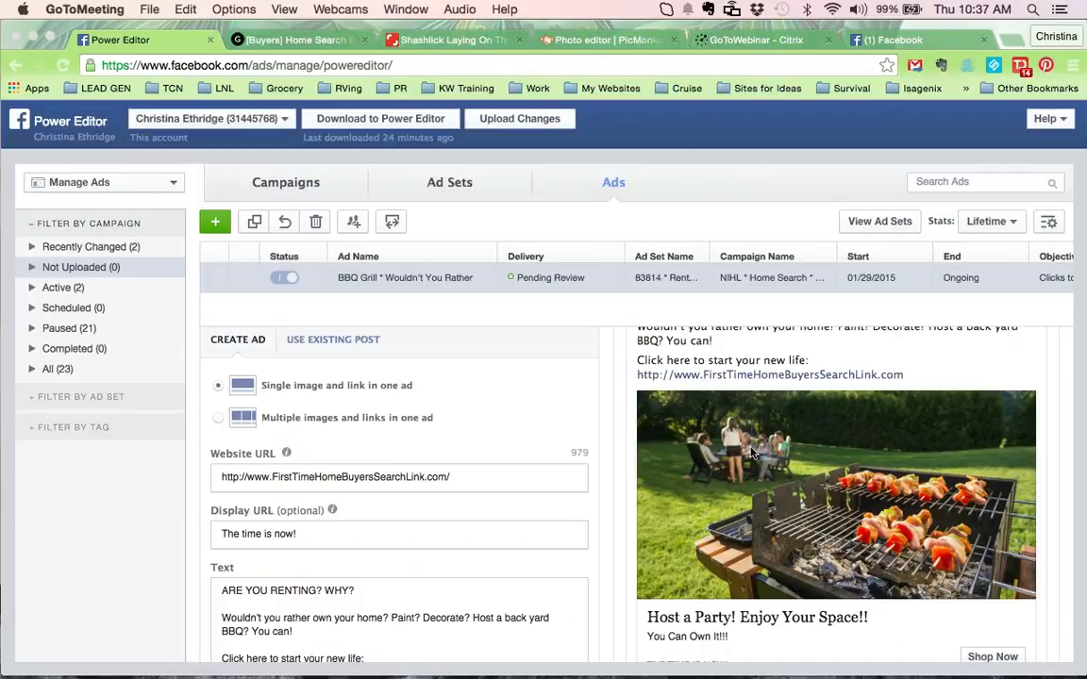
{"action": "scroll", "coordinate": [714, 519], "scroll_direction": "down", "scroll_amount": 2}
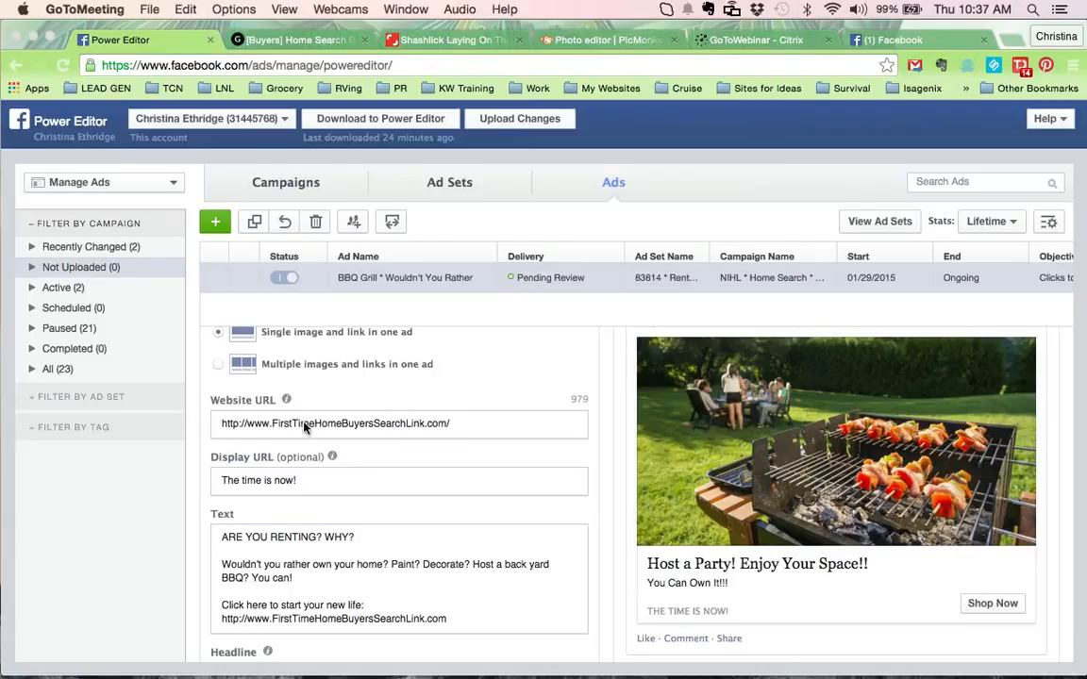
{"action": "left_click", "coordinate": [466, 420]}
{"action": "left_click_drag", "start_coordinate": [467, 421], "coordinate": [183, 457]}
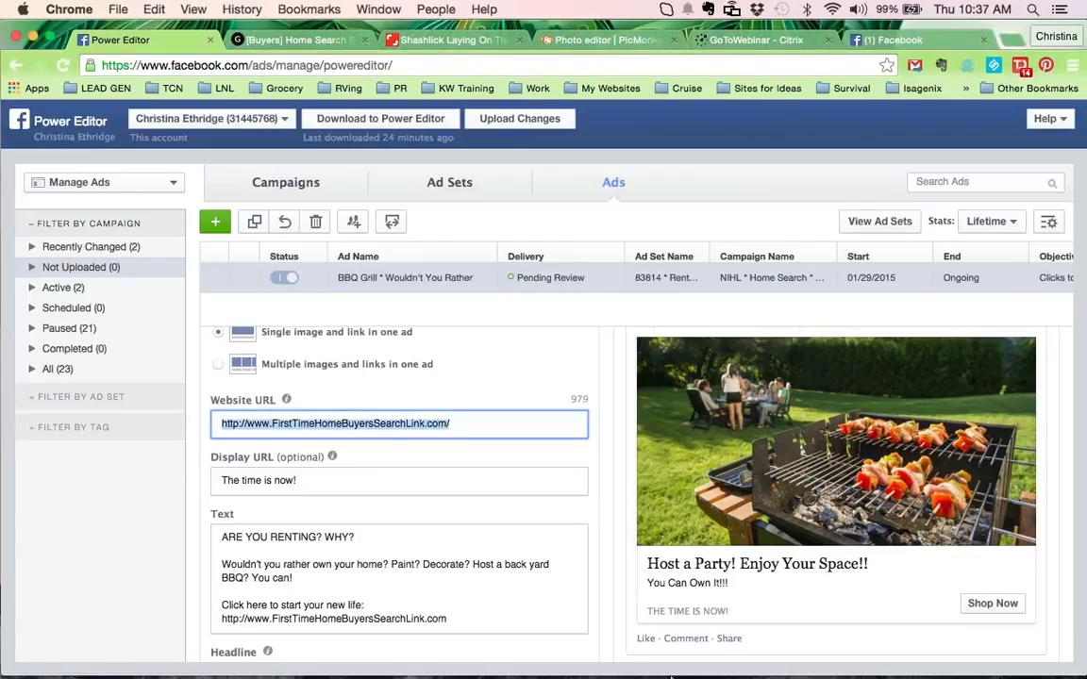
{"action": "left_click", "coordinate": [507, 397]}
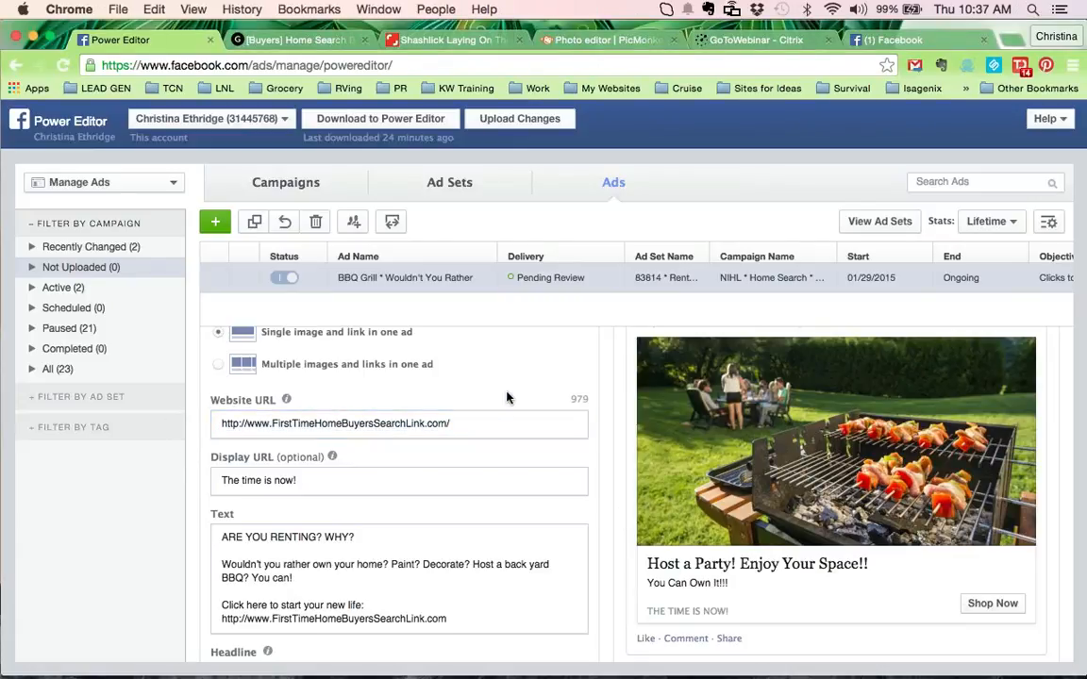
{"action": "left_click", "coordinate": [878, 219]}
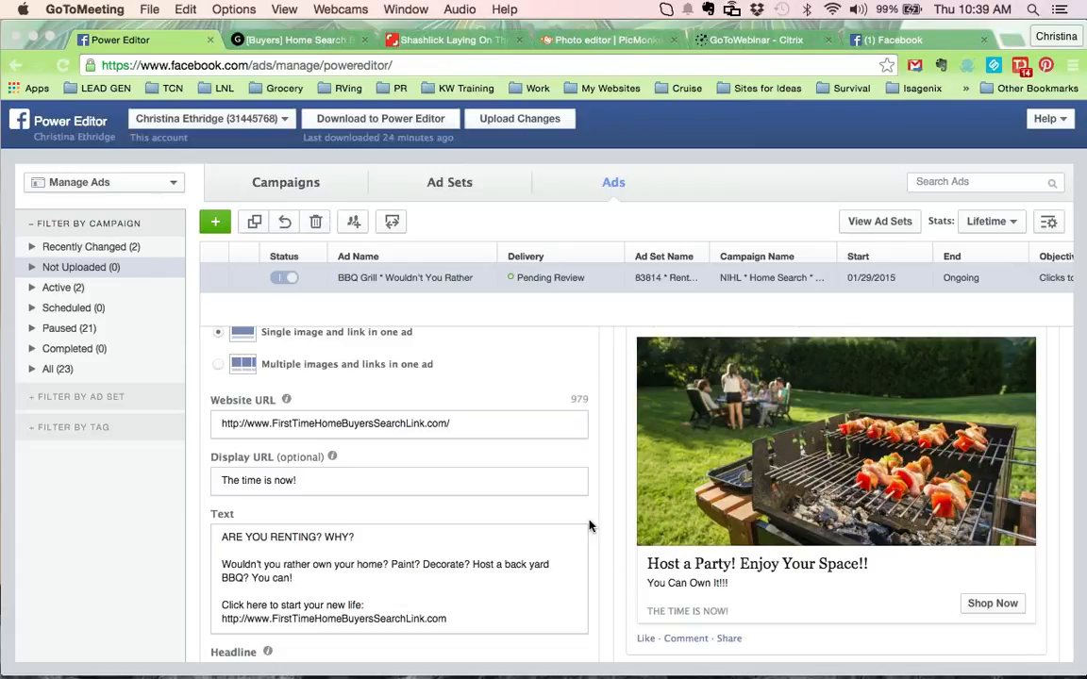
Open the "83814 * Renters * Desktop" ad set and examine its delivery status, budget and schedule
{"action": "left_click", "coordinate": [450, 185]}
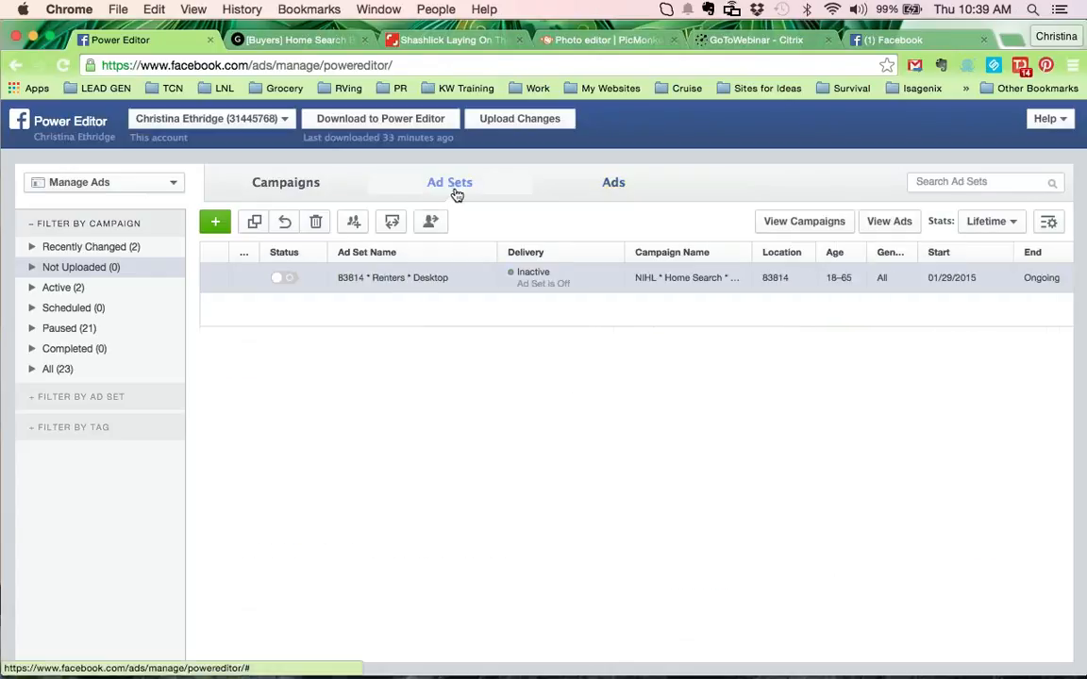
{"action": "left_click", "coordinate": [364, 283]}
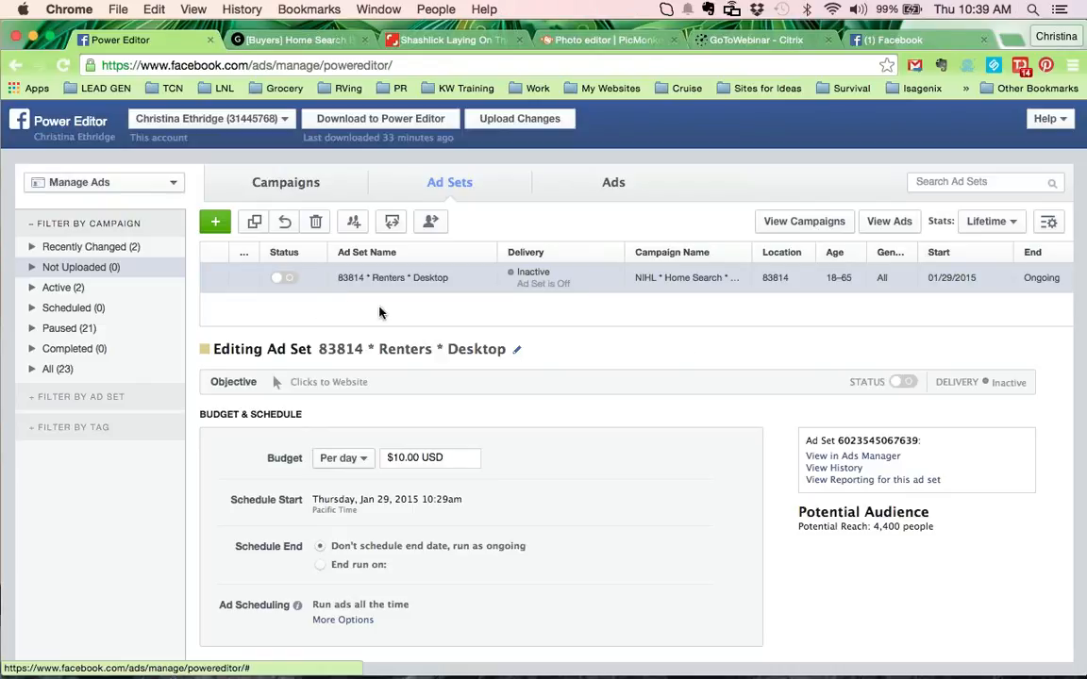
{"action": "left_click", "coordinate": [567, 274]}
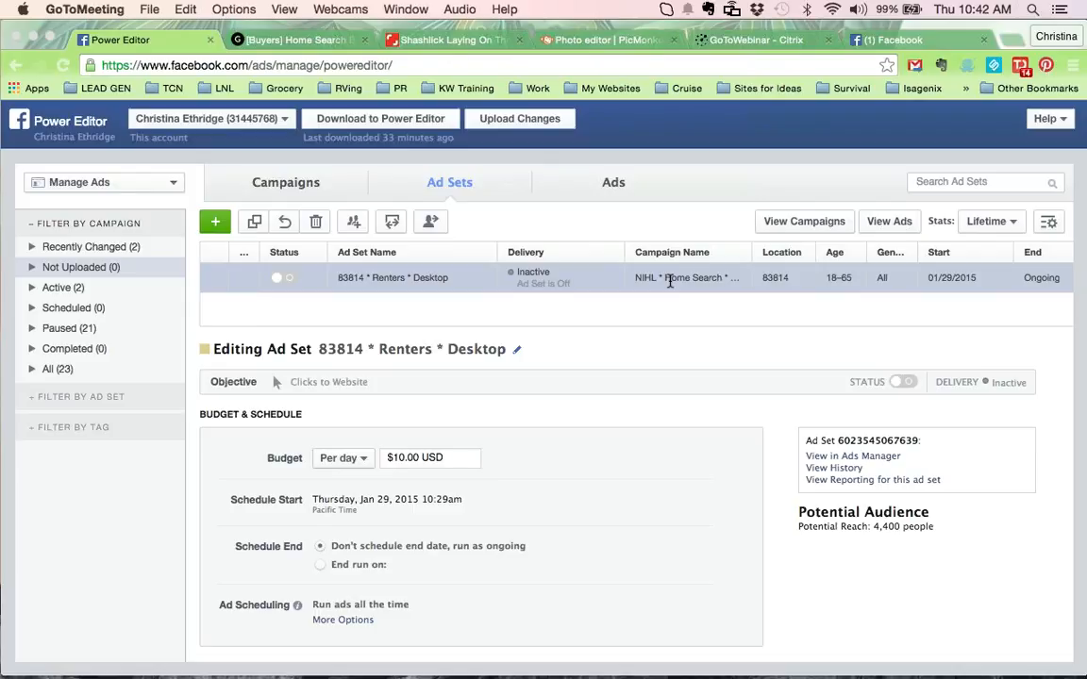
{"action": "left_click", "coordinate": [869, 312]}
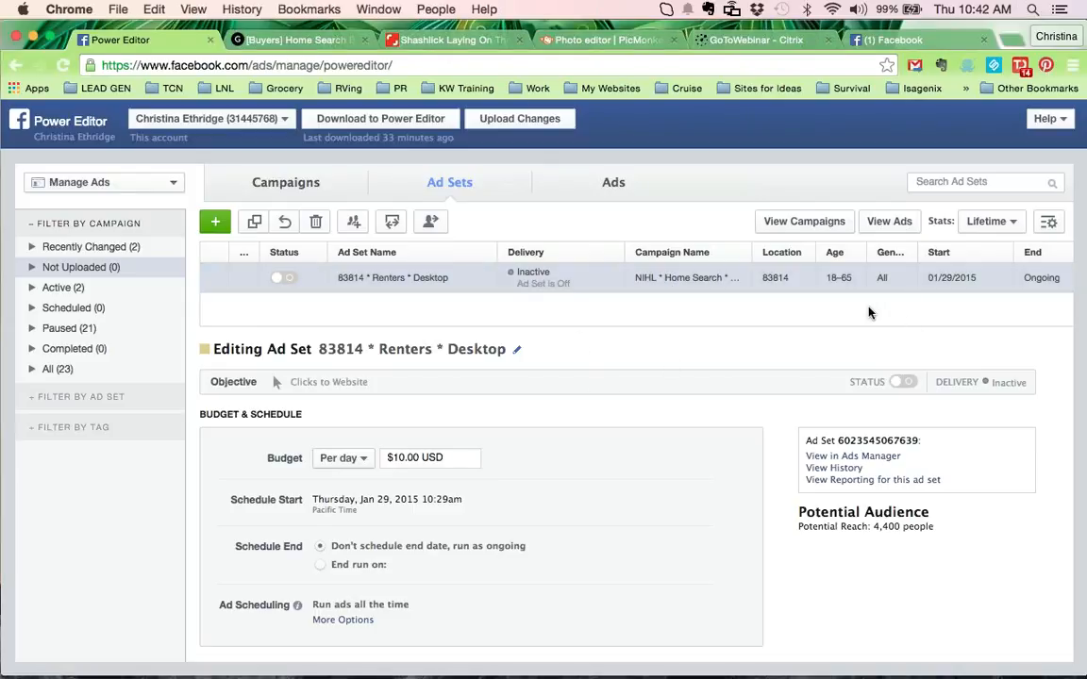
Switch to the guide PDF in Preview to examine the ad set label options, and return to Power Editor
{"action": "key", "text": "super+Tab"}
{"action": "key", "text": "super+Tab"}
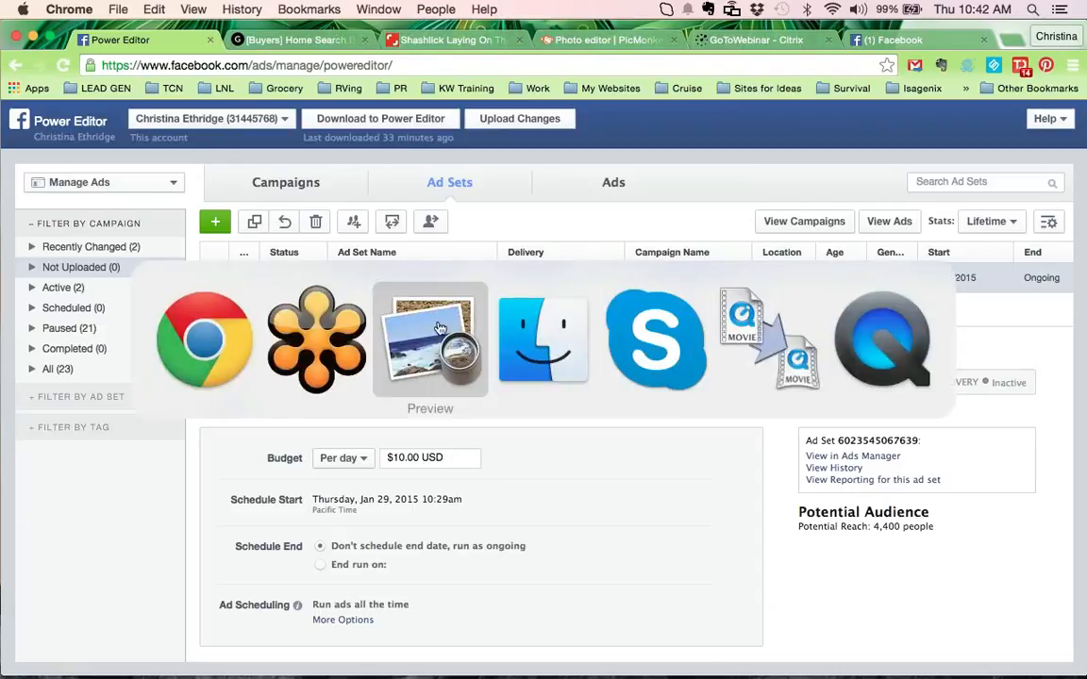
{"action": "scroll", "coordinate": [556, 444], "scroll_direction": "up", "scroll_amount": 10}
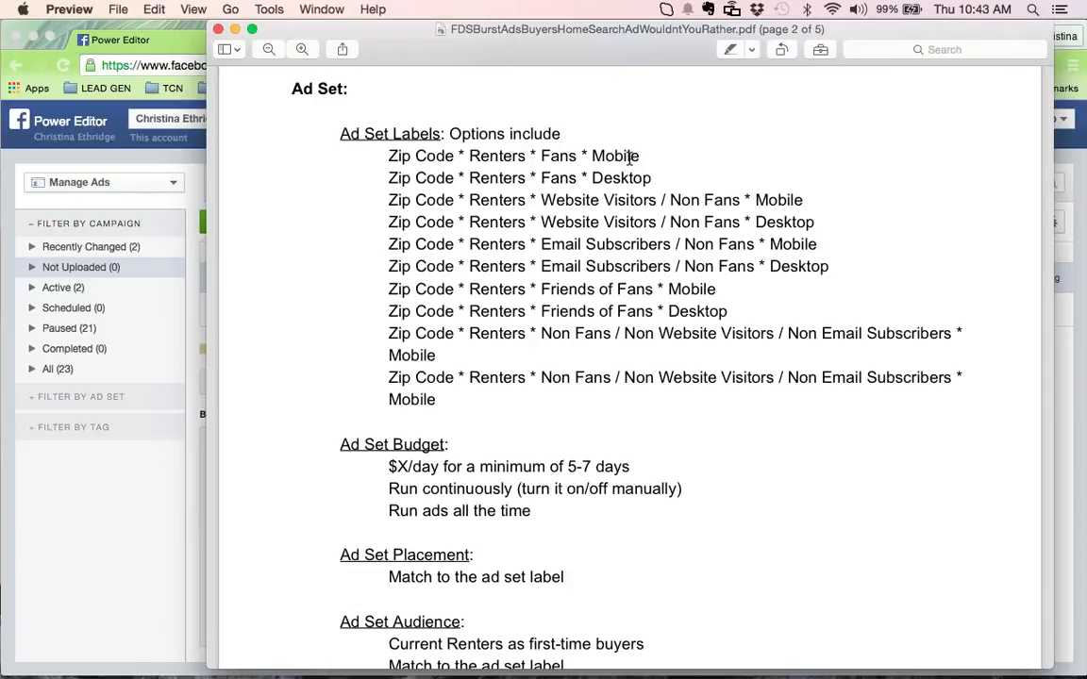
{"action": "key", "text": "super+Tab"}
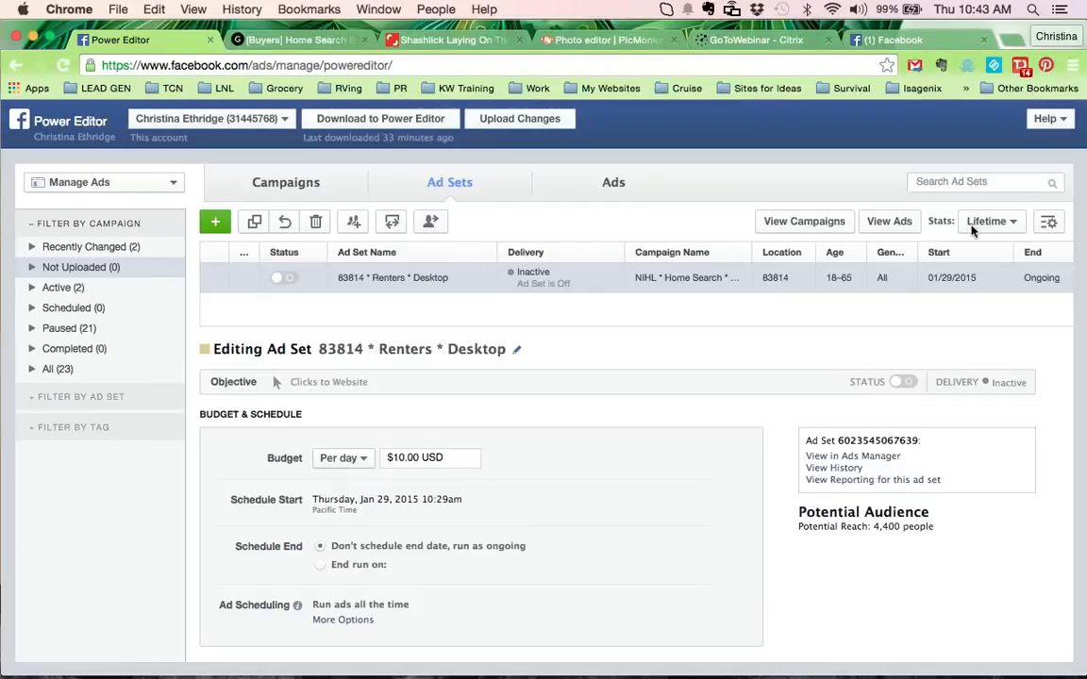
{"action": "left_click", "coordinate": [905, 217]}
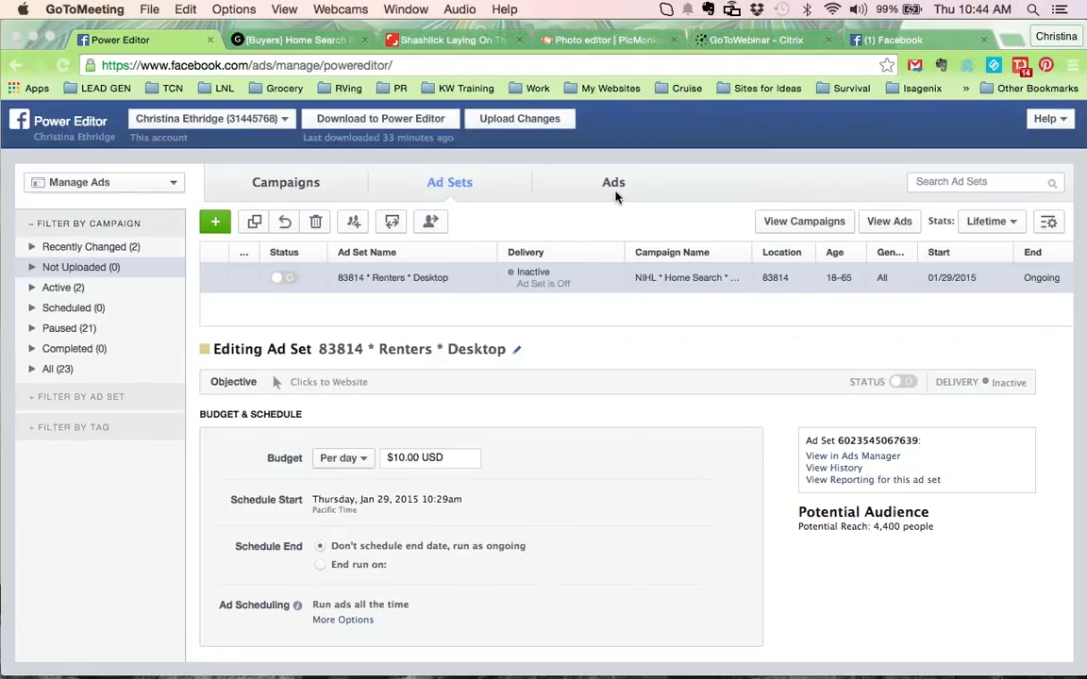
Examine the BBQ Grill ad's setup and preview again, and check the grill photo in PicMonkey before returning to Power Editor
{"action": "left_click", "coordinate": [612, 186]}
{"action": "left_click", "coordinate": [612, 186]}
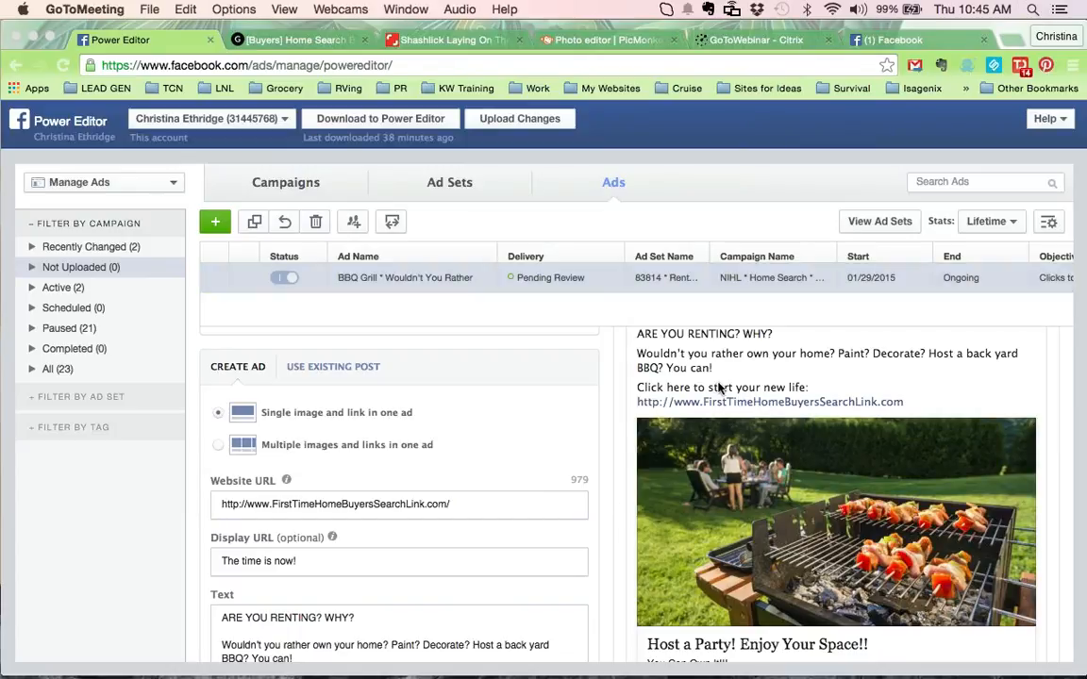
{"action": "scroll", "coordinate": [719, 388], "scroll_direction": "up", "scroll_amount": 5}
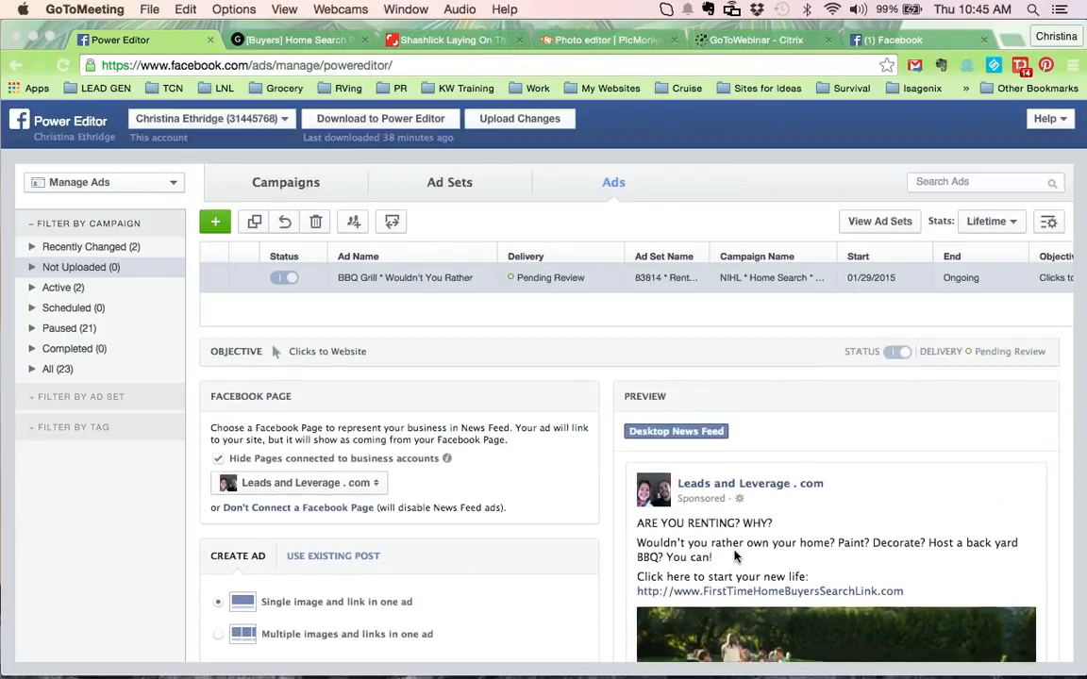
{"action": "scroll", "coordinate": [736, 557], "scroll_direction": "down", "scroll_amount": 2}
{"action": "scroll", "coordinate": [736, 557], "scroll_direction": "down", "scroll_amount": 3}
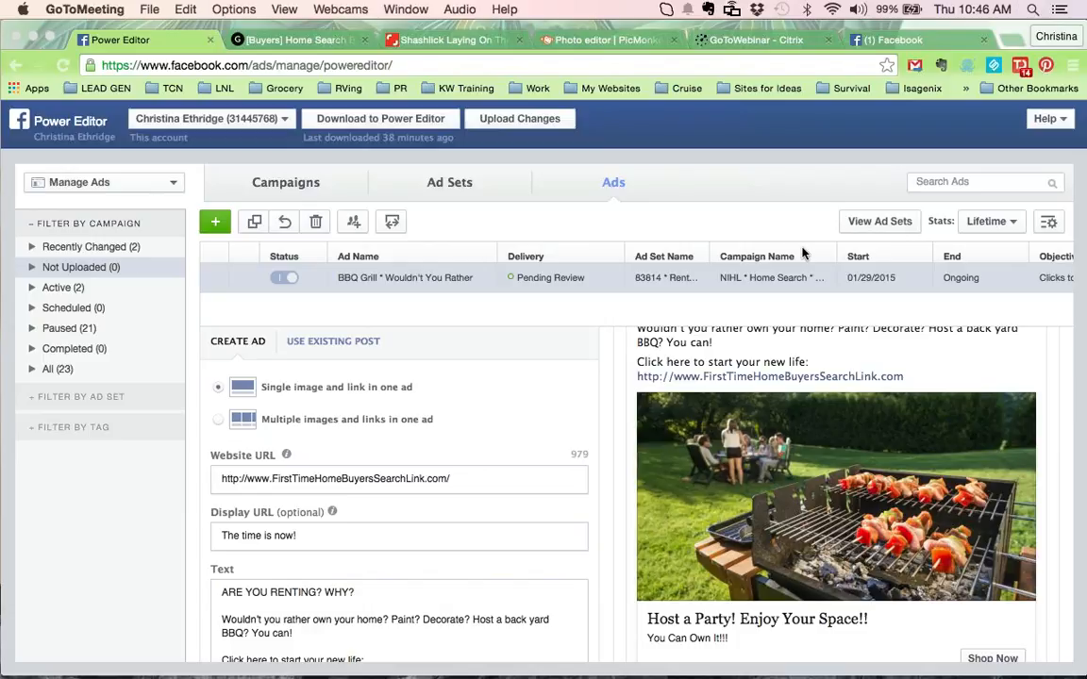
{"action": "left_click", "coordinate": [587, 40]}
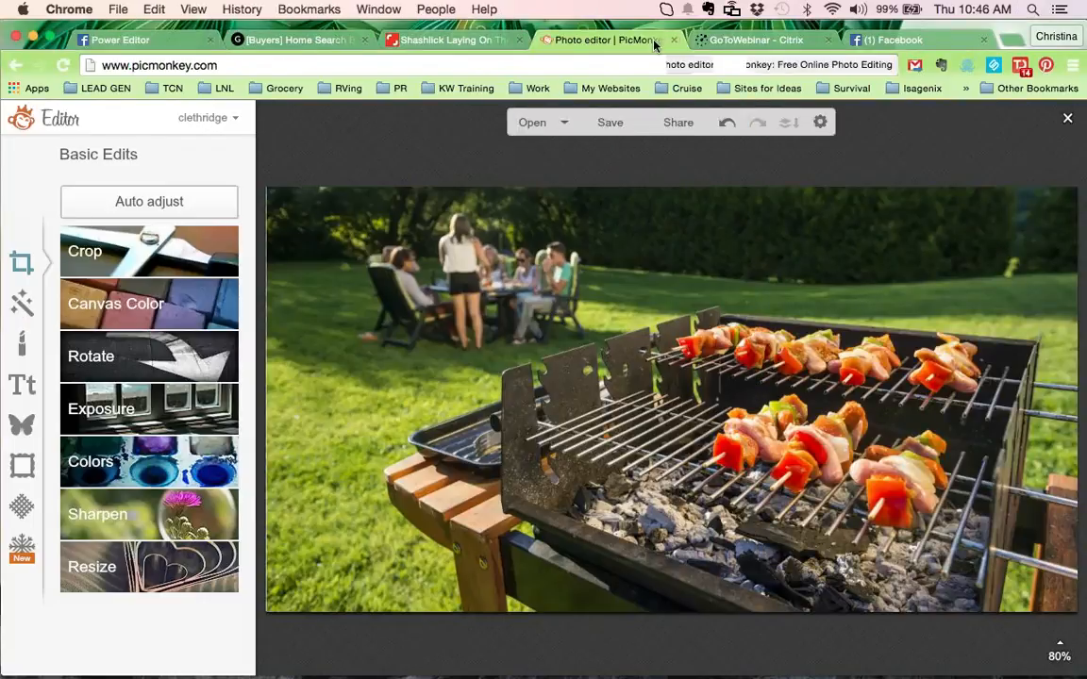
{"action": "left_click", "coordinate": [149, 40]}
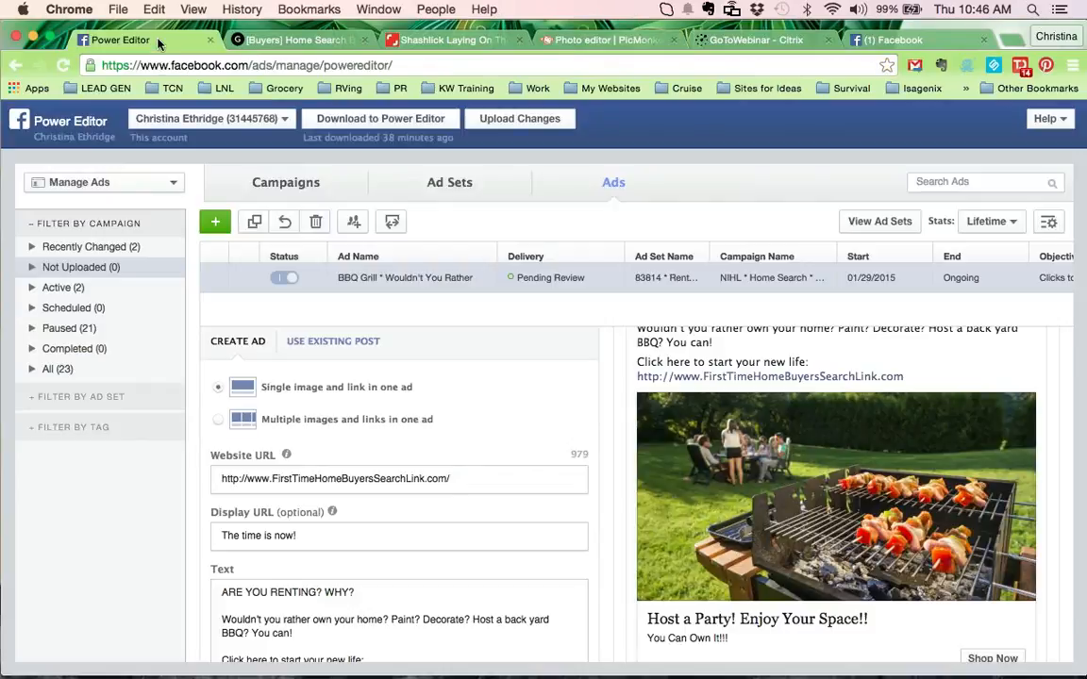
Compare the edited grill photo in PicMonkey with the BBQ Grill ad's image in Power Editor
{"action": "left_click", "coordinate": [574, 41]}
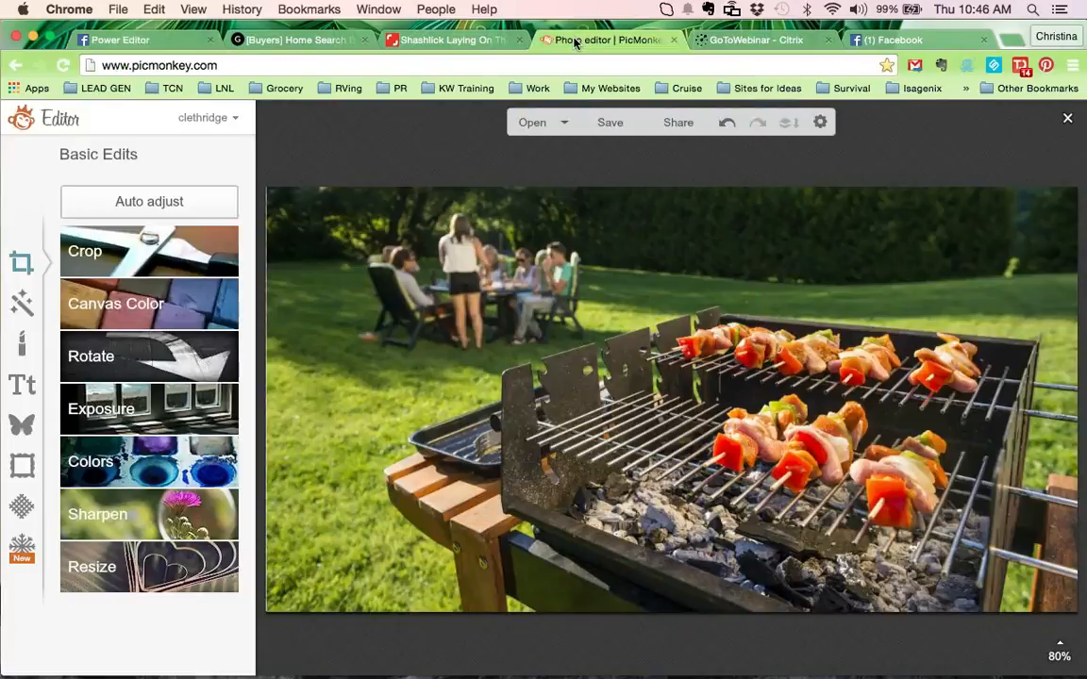
{"action": "left_click", "coordinate": [119, 38]}
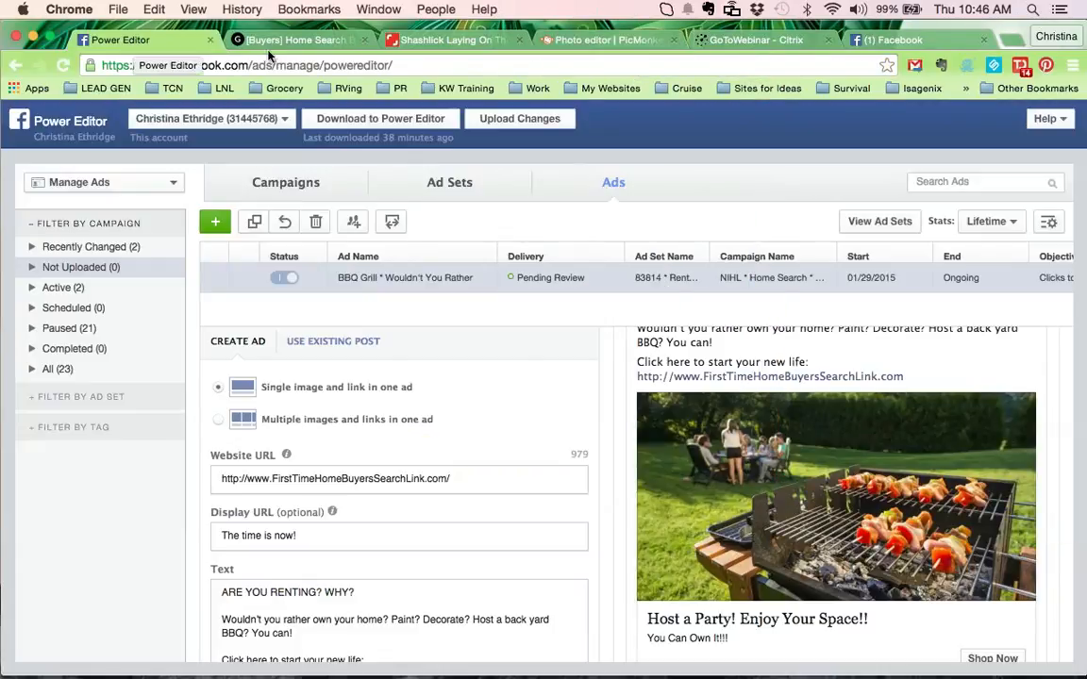
{"action": "left_click", "coordinate": [611, 42]}
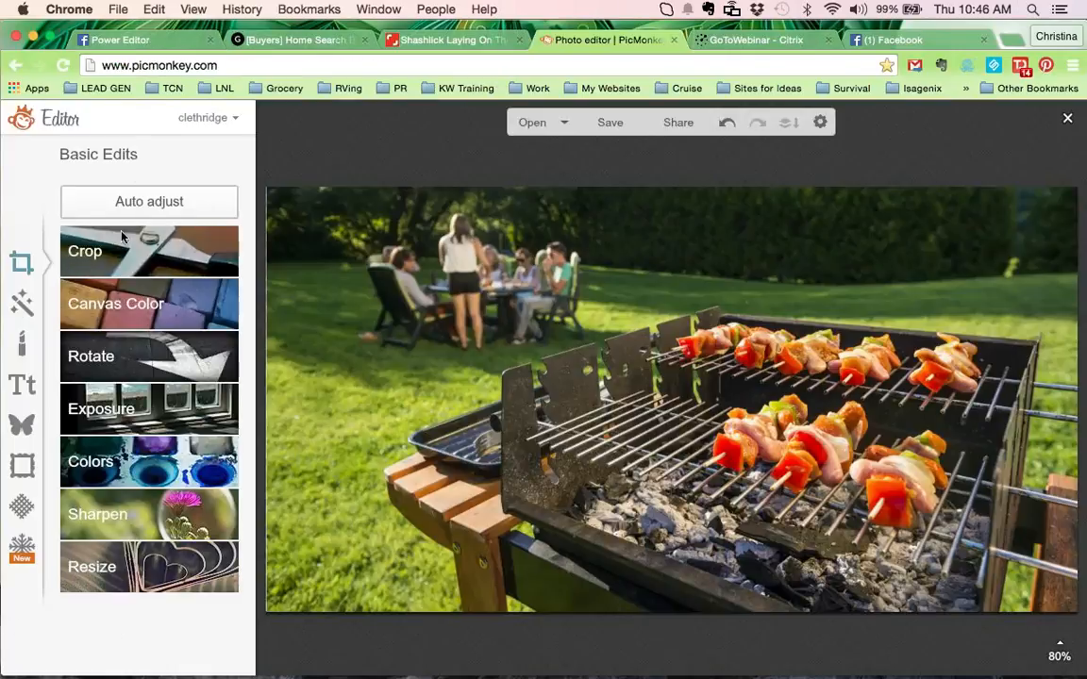
{"action": "left_click", "coordinate": [135, 42]}
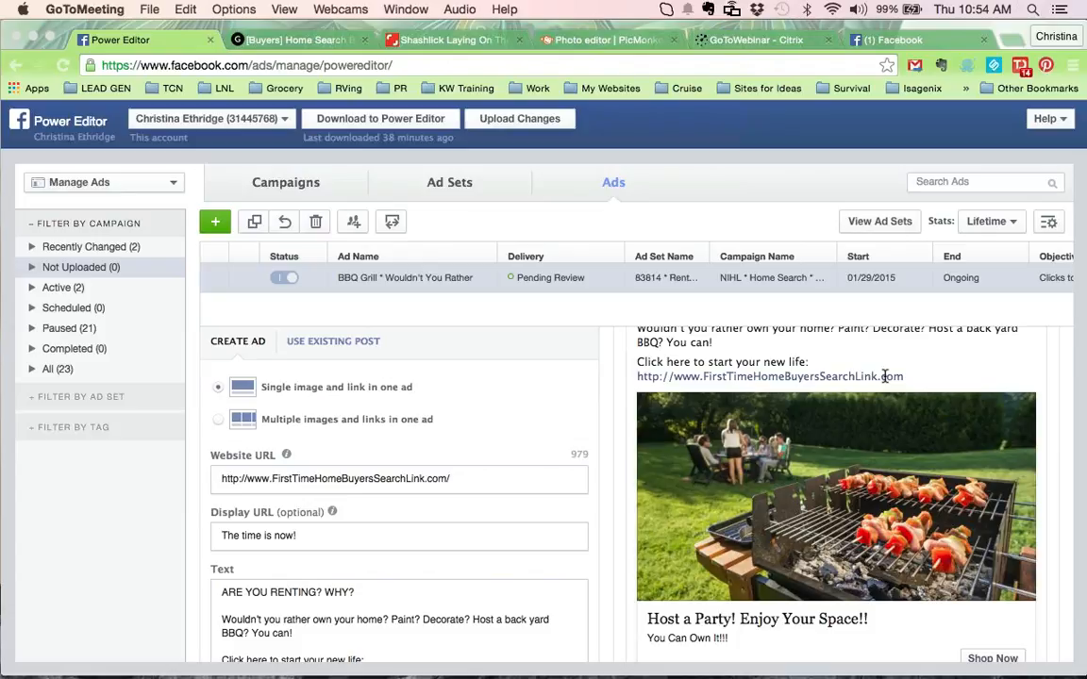
Examine the custom audiences that can be excluded in the renters ad set's audience settings, and close the settings without saving
{"action": "left_click", "coordinate": [409, 165]}
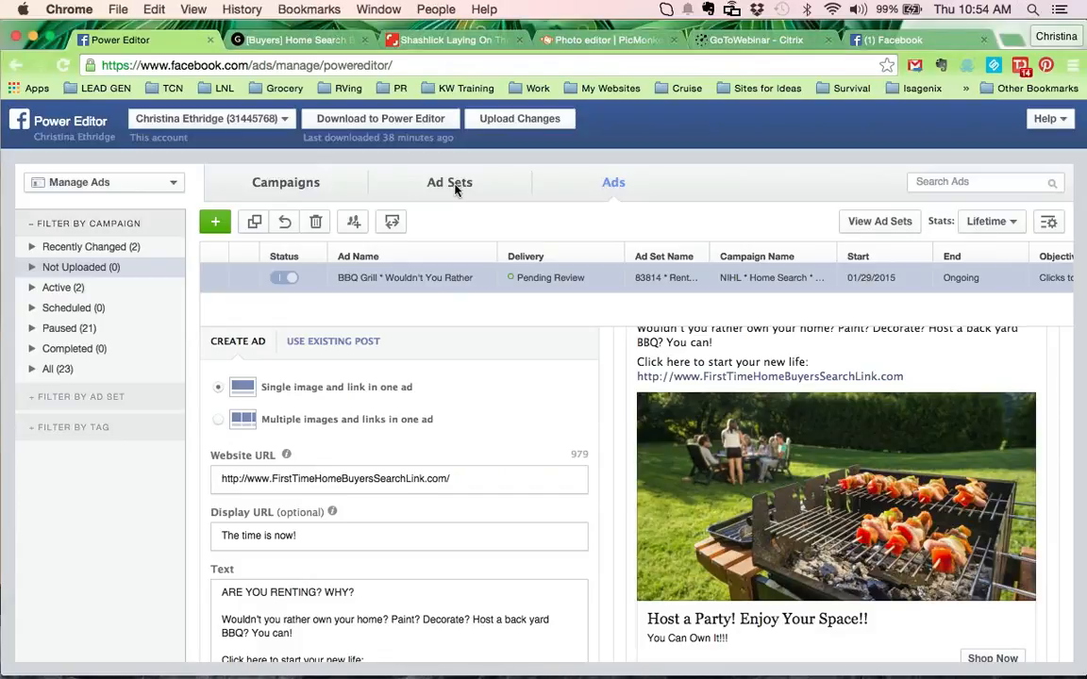
{"action": "left_click", "coordinate": [451, 185]}
{"action": "scroll", "coordinate": [536, 508], "scroll_direction": "down", "scroll_amount": 10}
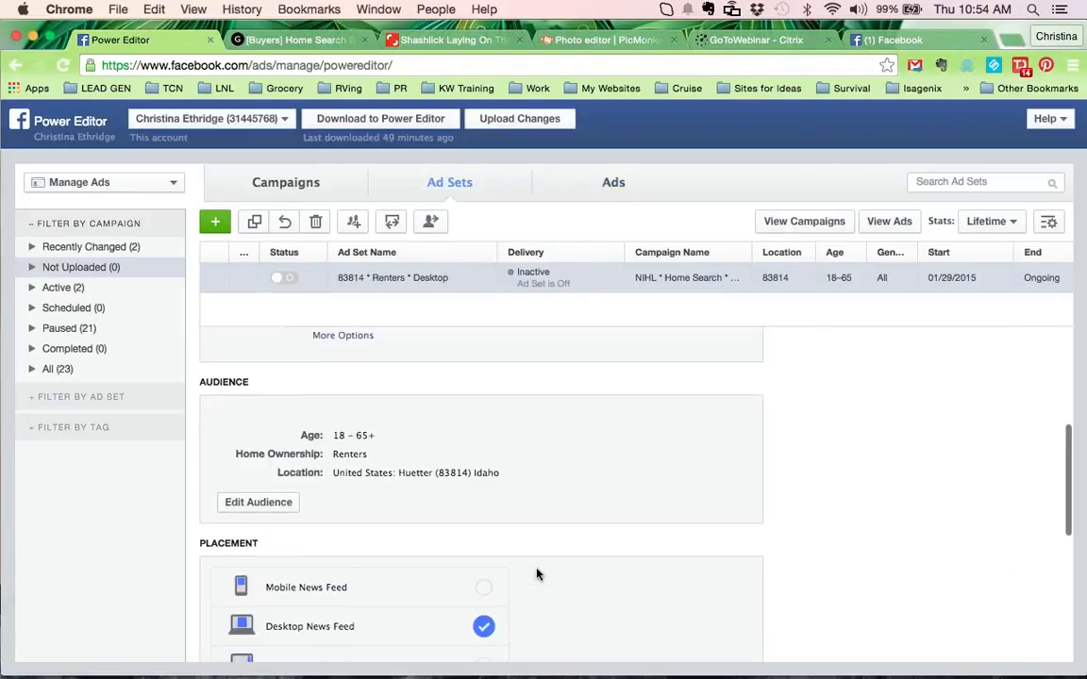
{"action": "left_click", "coordinate": [241, 446]}
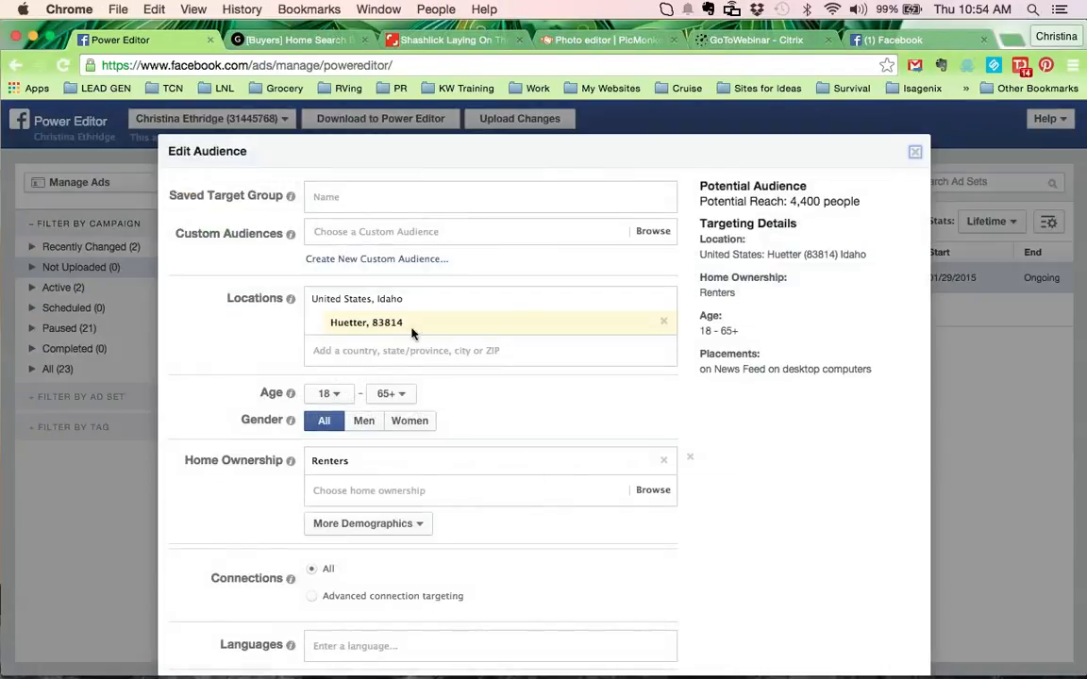
{"action": "mouse_move", "coordinate": [251, 235]}
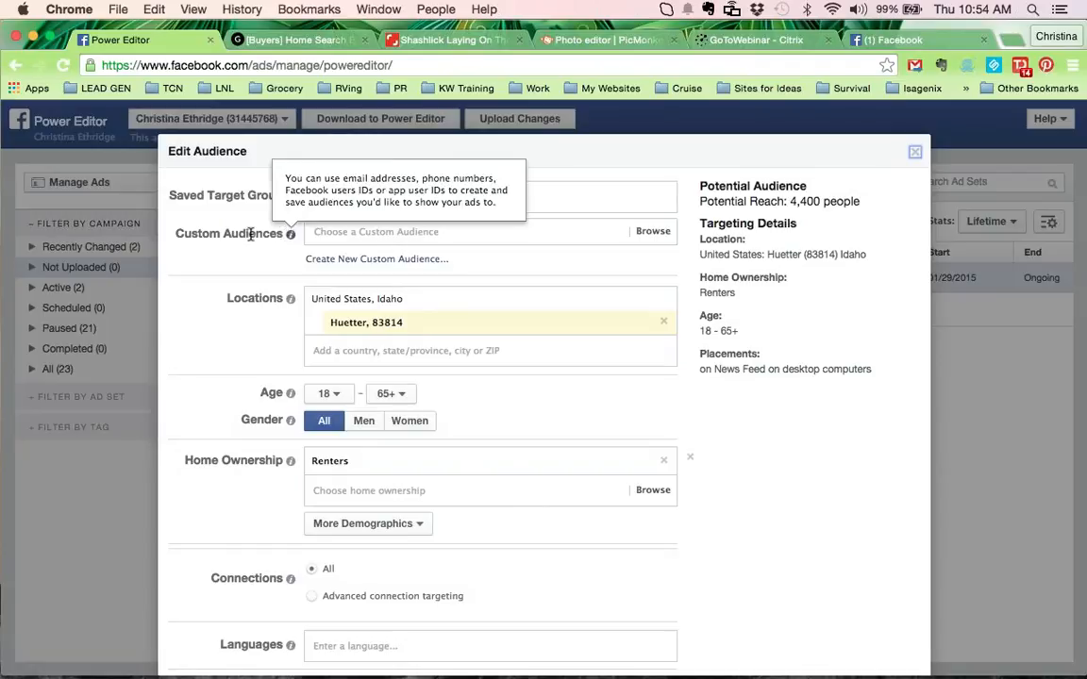
{"action": "left_click", "coordinate": [498, 234]}
{"action": "left_click", "coordinate": [332, 231]}
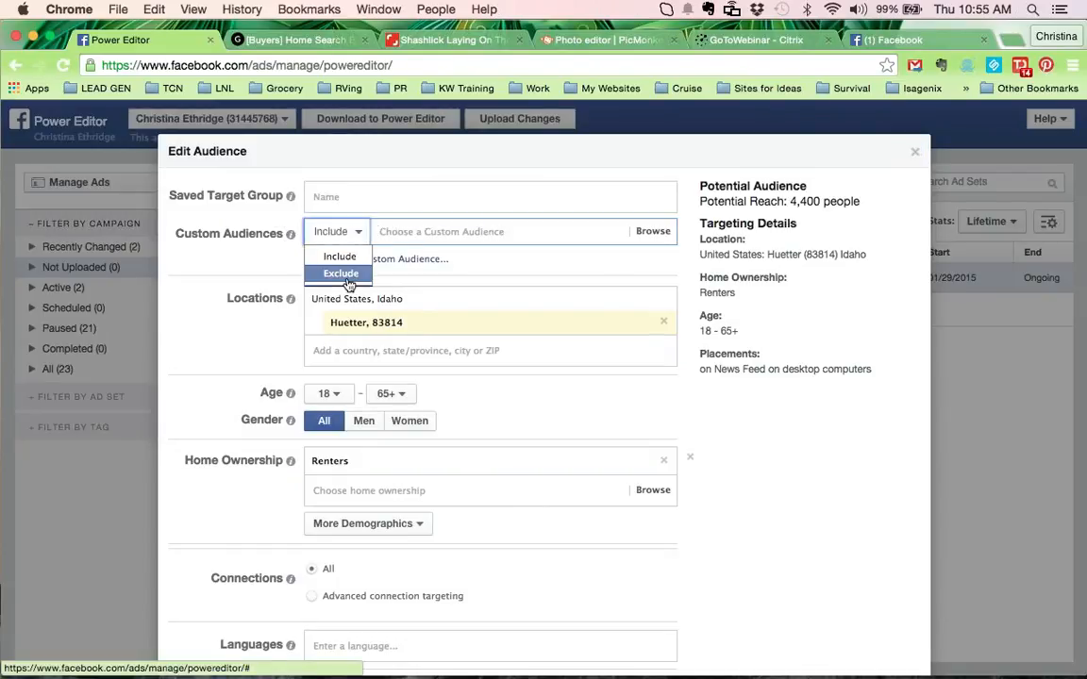
{"action": "left_click", "coordinate": [334, 273]}
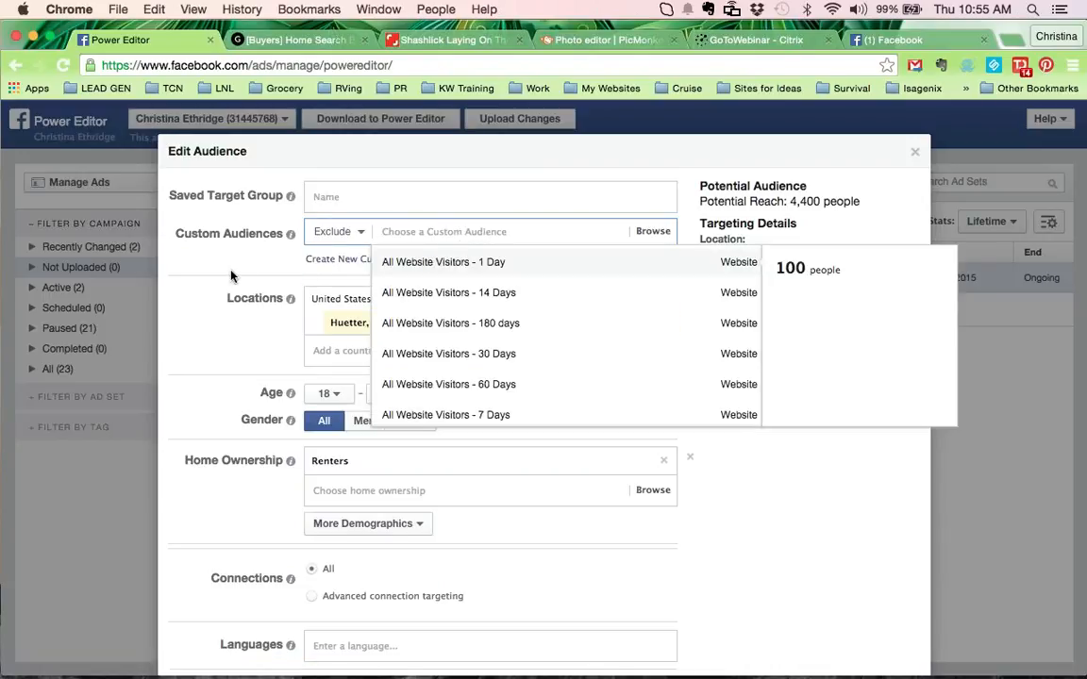
{"action": "left_click", "coordinate": [212, 240]}
{"action": "scroll", "coordinate": [783, 642], "scroll_direction": "down", "scroll_amount": 5}
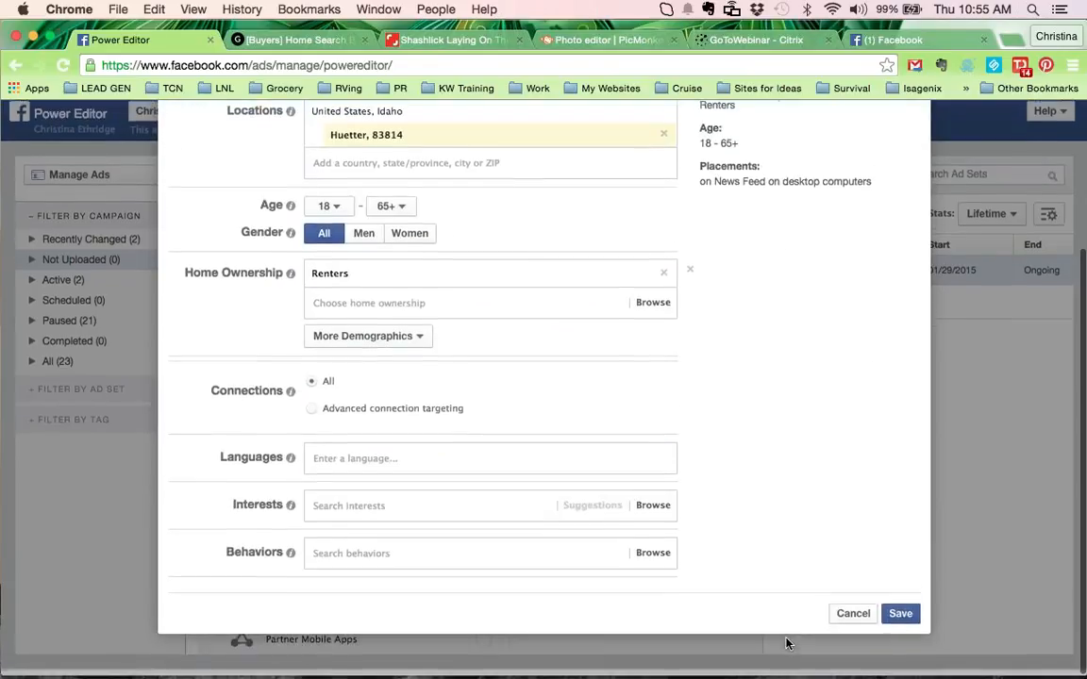
{"action": "left_click", "coordinate": [852, 622]}
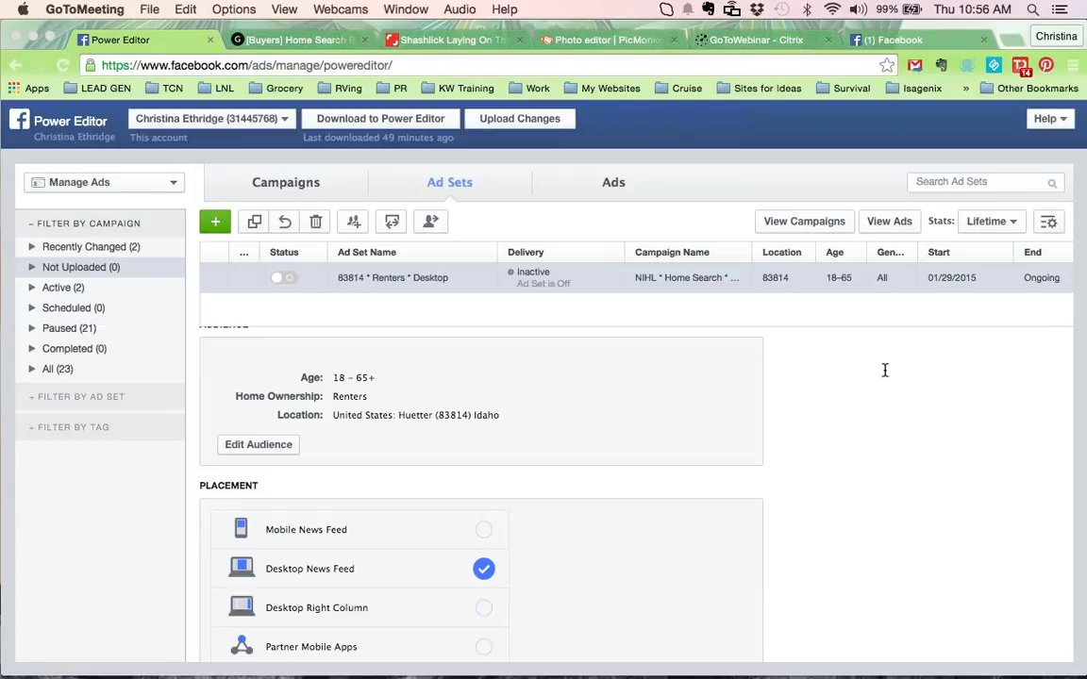
Change the renters ad set's placement from Desktop News Feed to Mobile News Feed on all mobile devices
{"action": "left_click", "coordinate": [658, 377]}
{"action": "scroll", "coordinate": [592, 469], "scroll_direction": "down", "scroll_amount": 1}
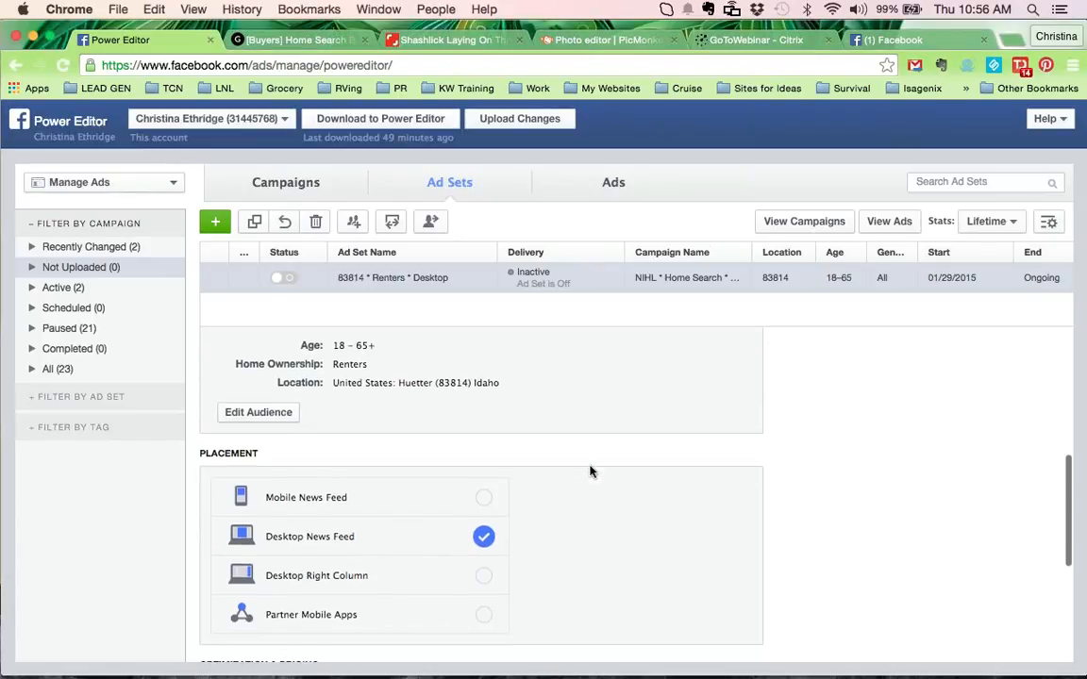
{"action": "left_click", "coordinate": [484, 501]}
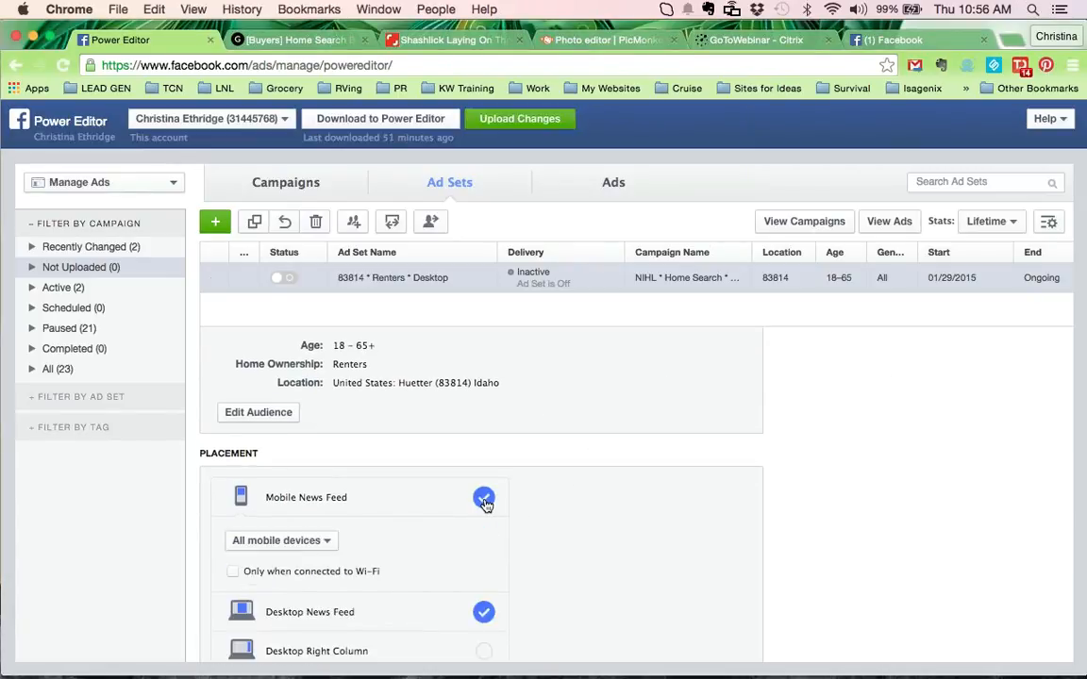
{"action": "left_click", "coordinate": [483, 613]}
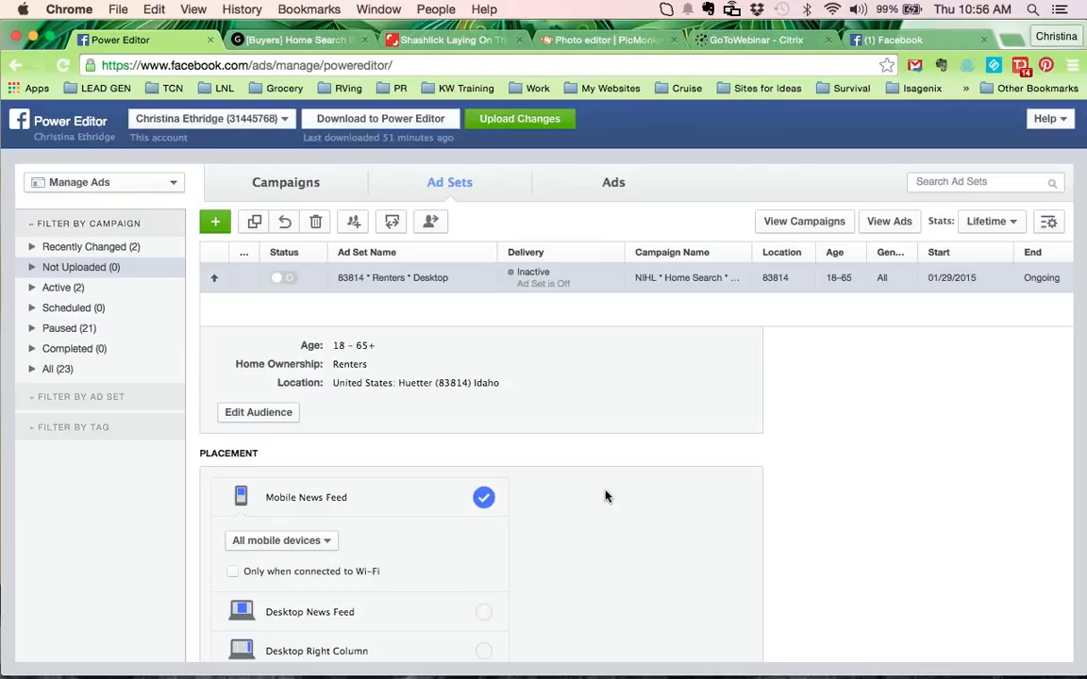
Examine the BBQ Grill ad's Mobile News Feed preview and return to the renters ad set
{"action": "left_click", "coordinate": [613, 183]}
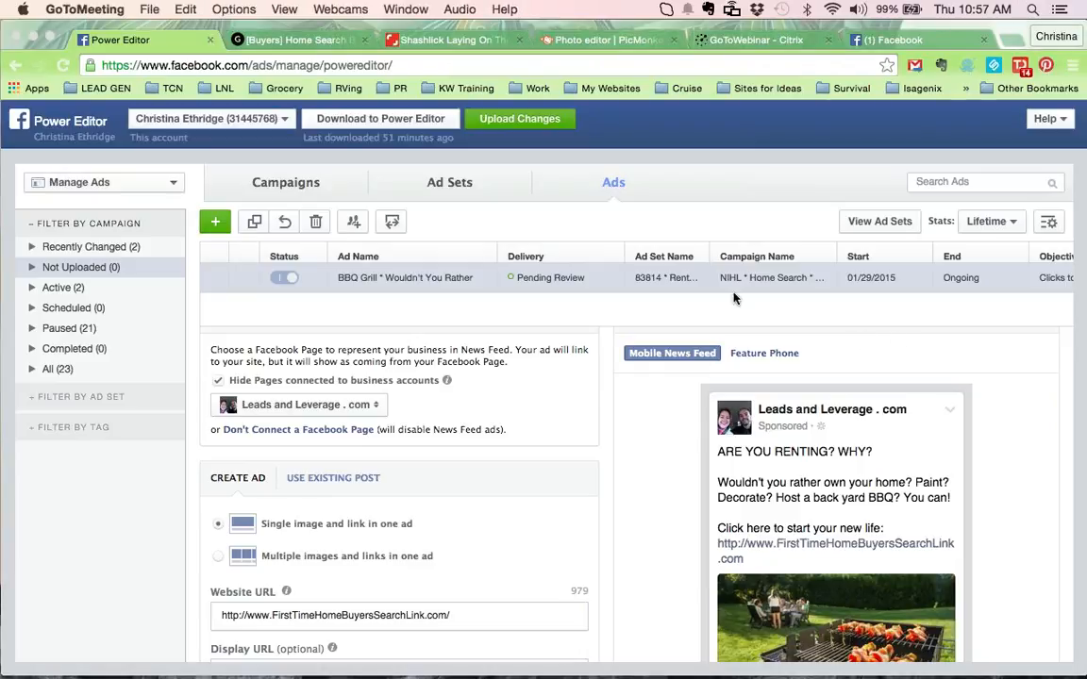
{"action": "scroll", "coordinate": [629, 522], "scroll_direction": "down", "scroll_amount": 2}
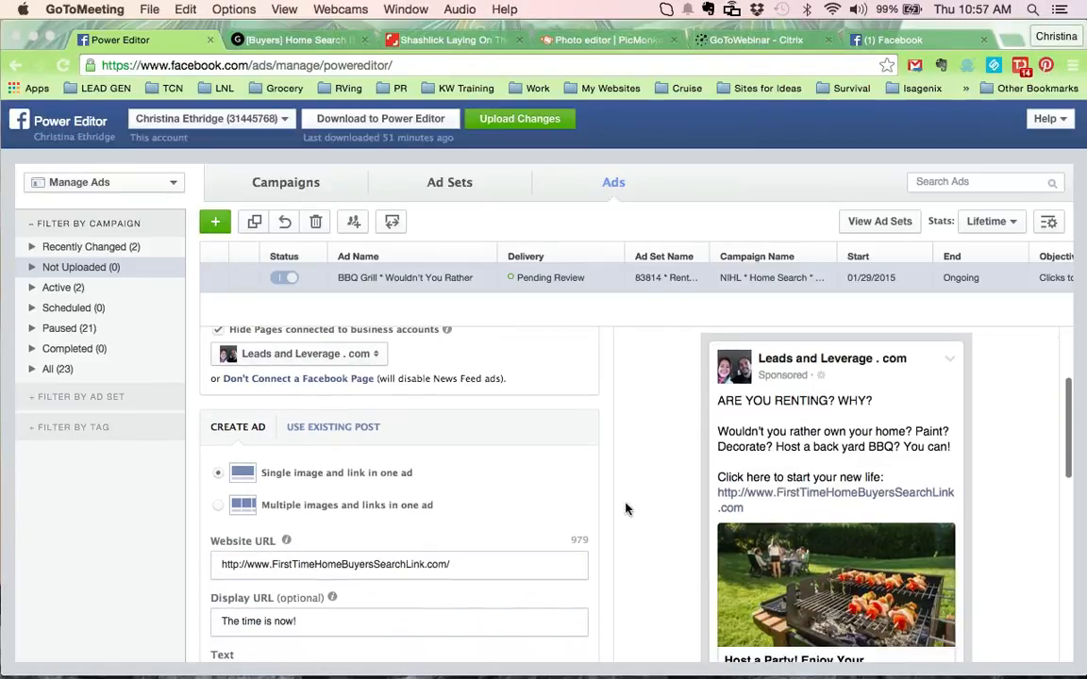
{"action": "left_click", "coordinate": [440, 187]}
{"action": "left_click", "coordinate": [440, 185]}
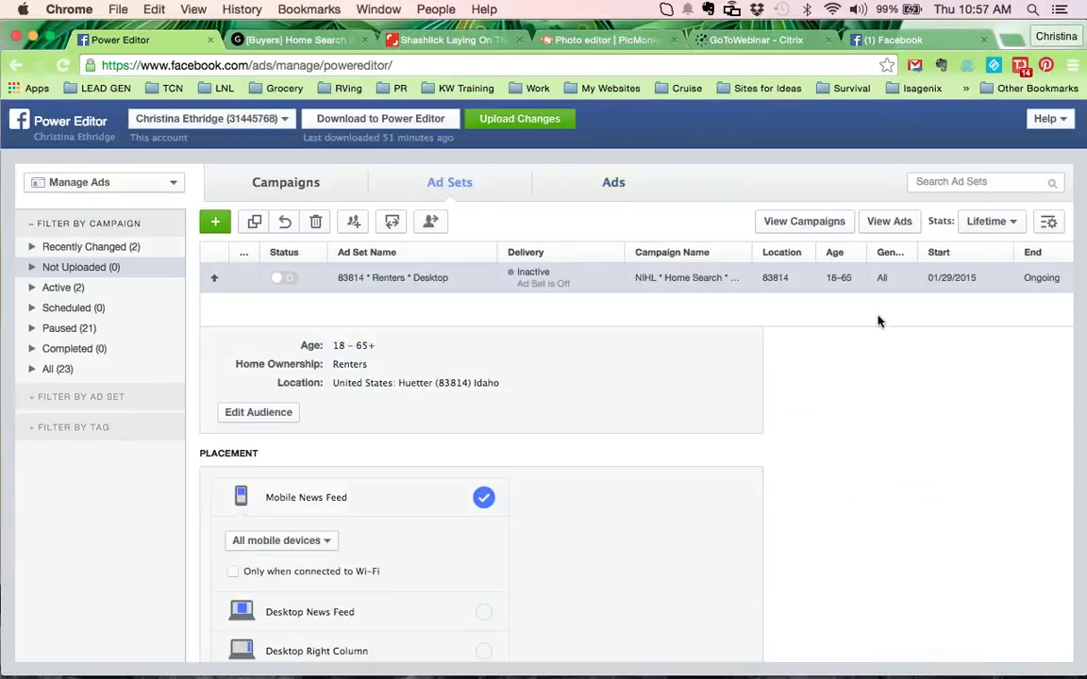